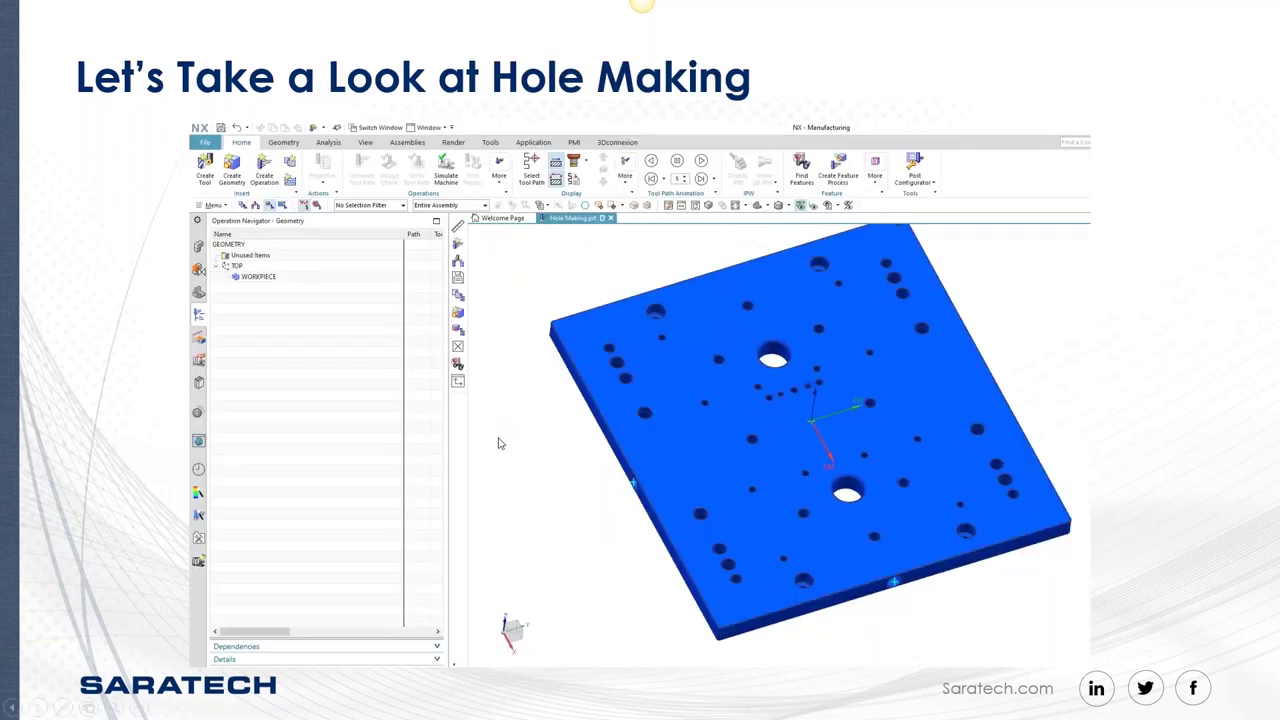
# Step: Leave the slideshow, switch to NX and list the TOP and WORKPIECE objects in the Operation Navigator's geometry view
pyautogui.press('Escape')
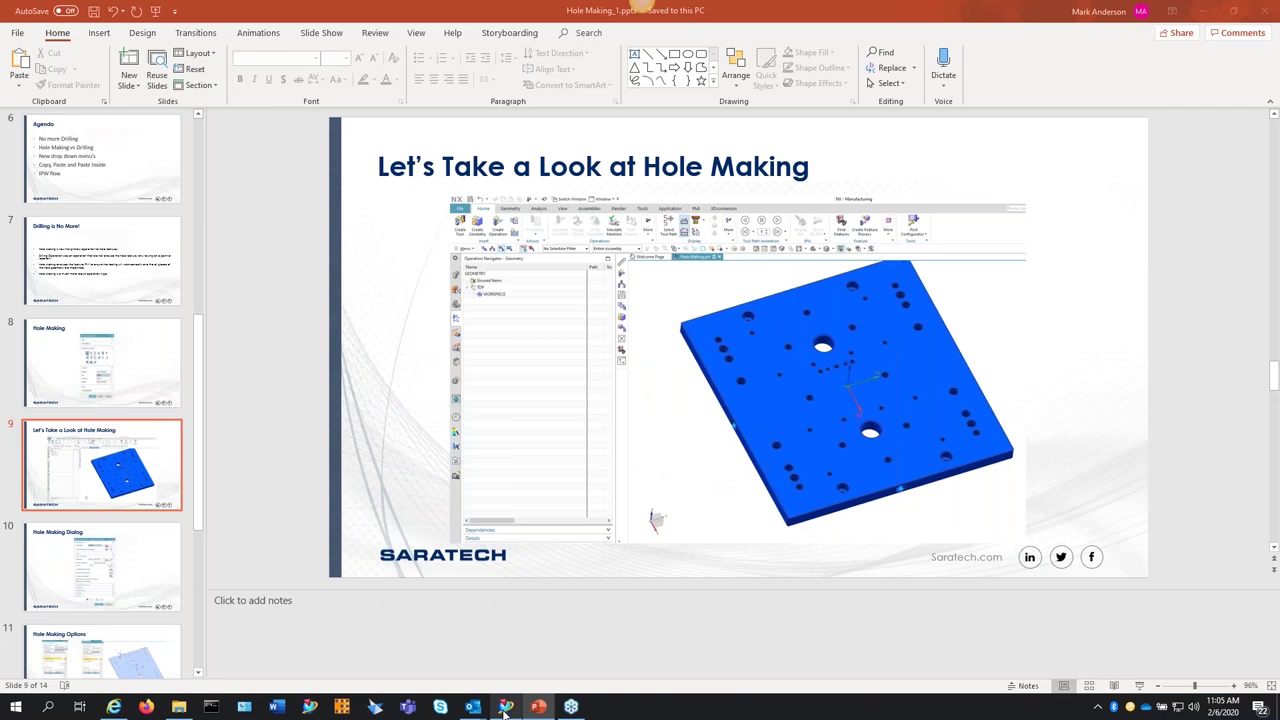
pyautogui.click(505, 707)
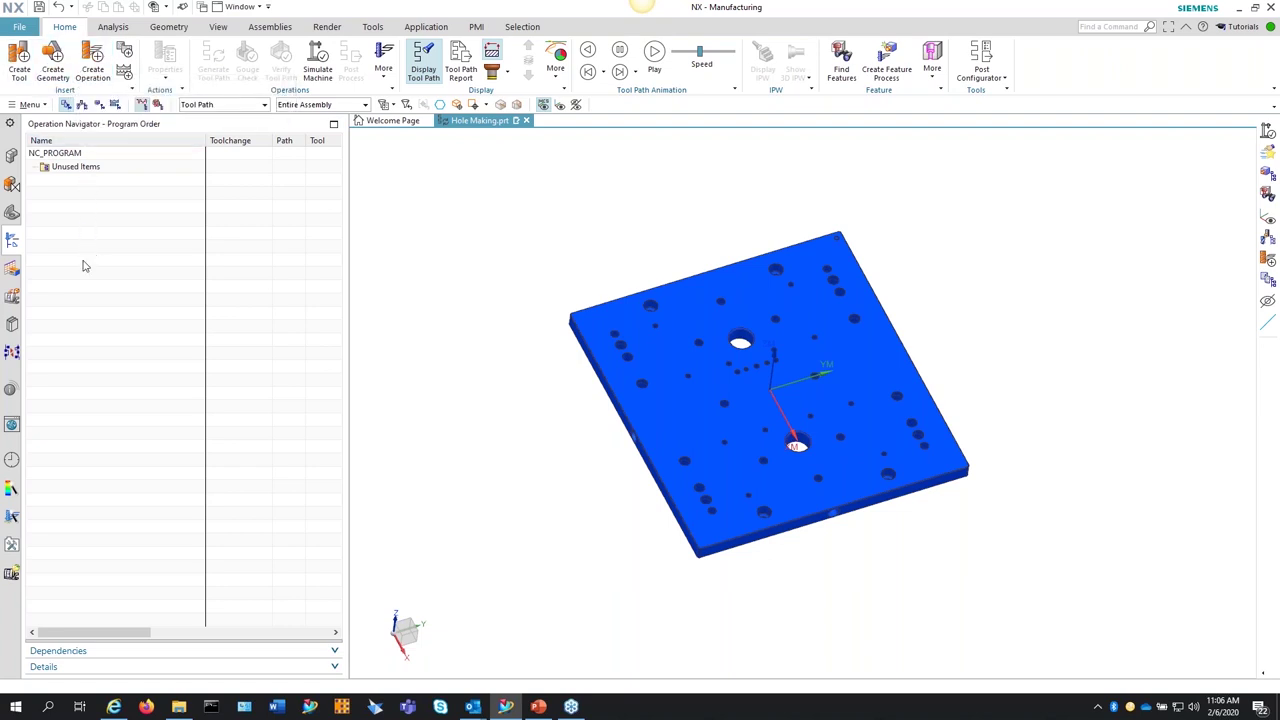
pyautogui.click(99, 104)
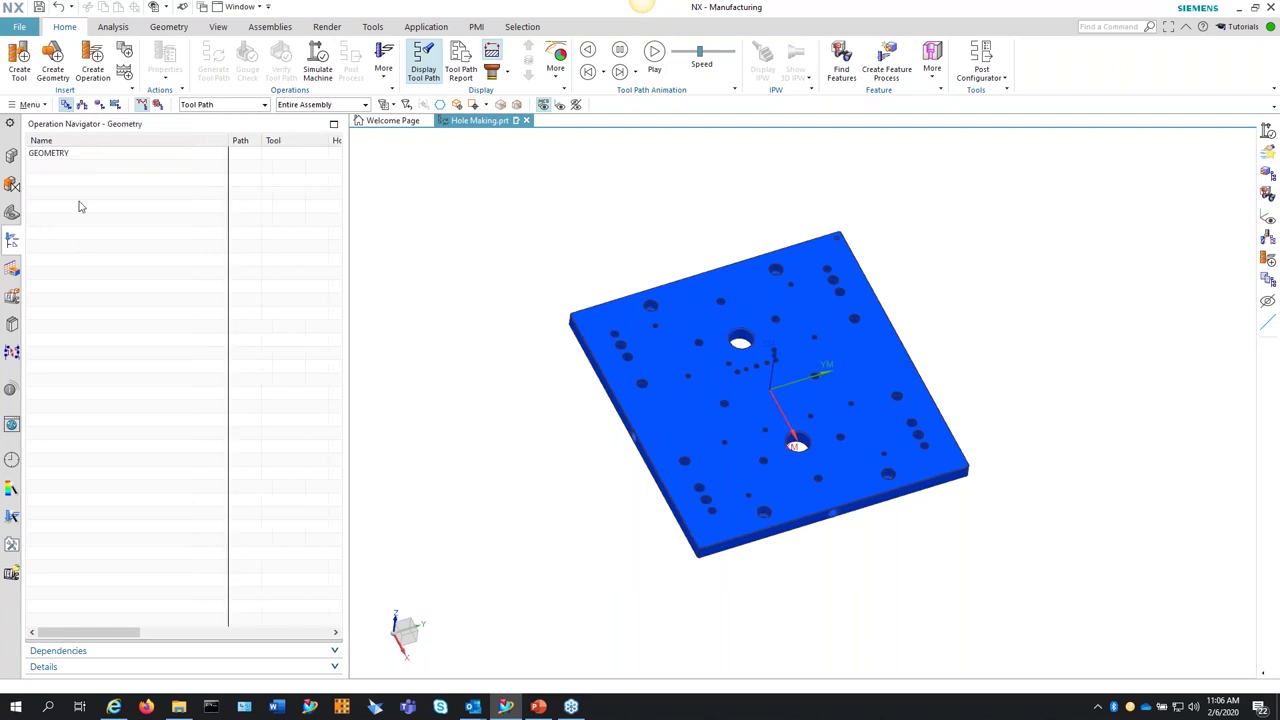
pyautogui.click(58, 180)
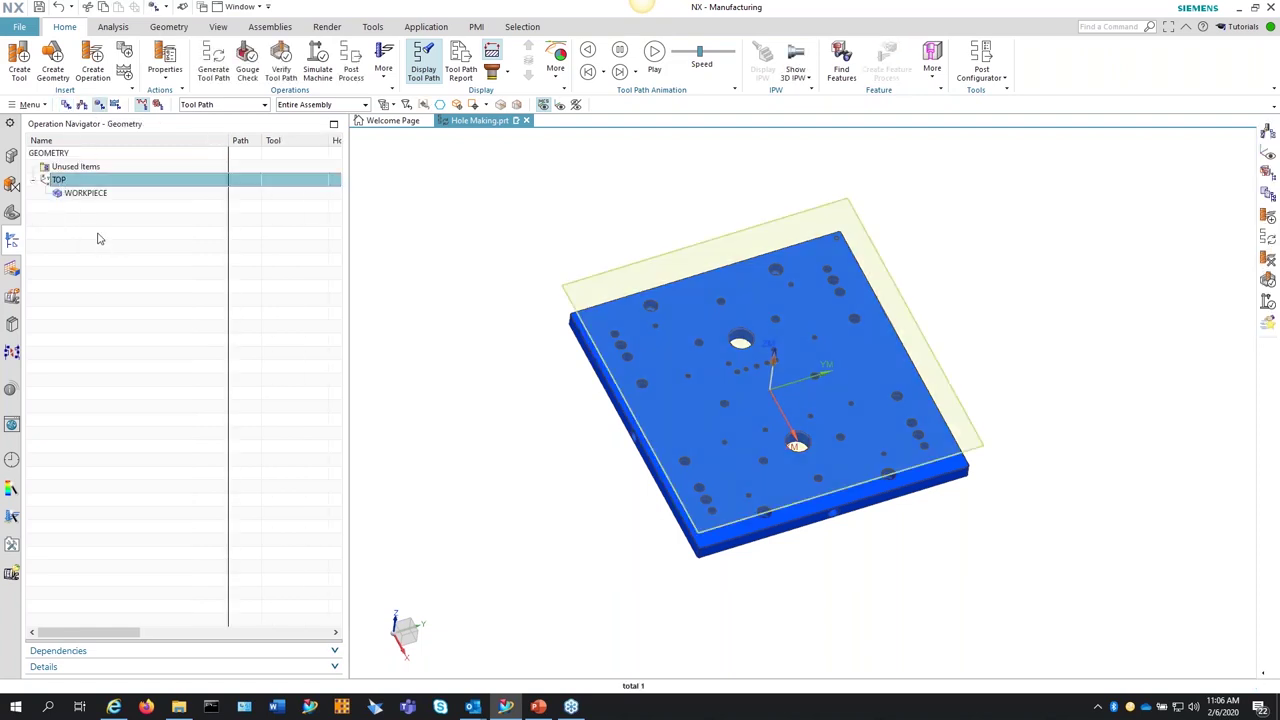
# Step: Examine the part, blank and check geometry settings of WORKPIECE, leaving them as they are
pyautogui.doubleClick(86, 193)
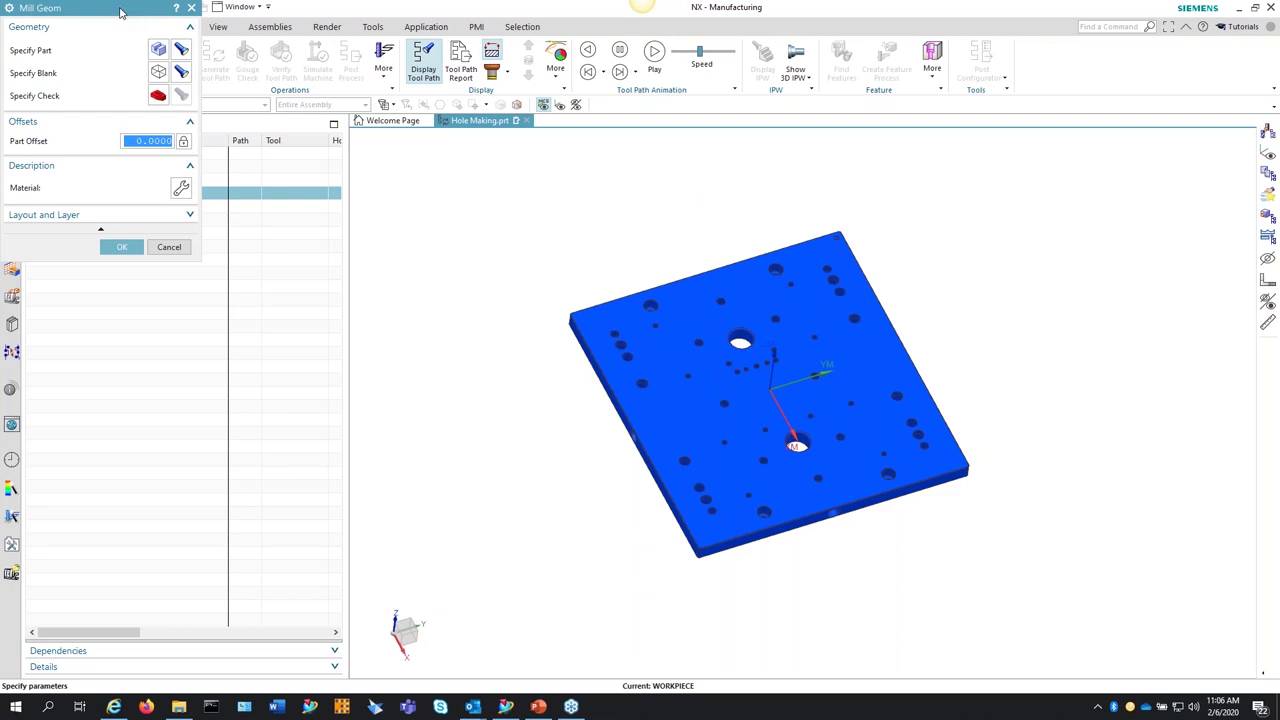
pyautogui.moveTo(120, 12); pyautogui.dragTo(472, 140)
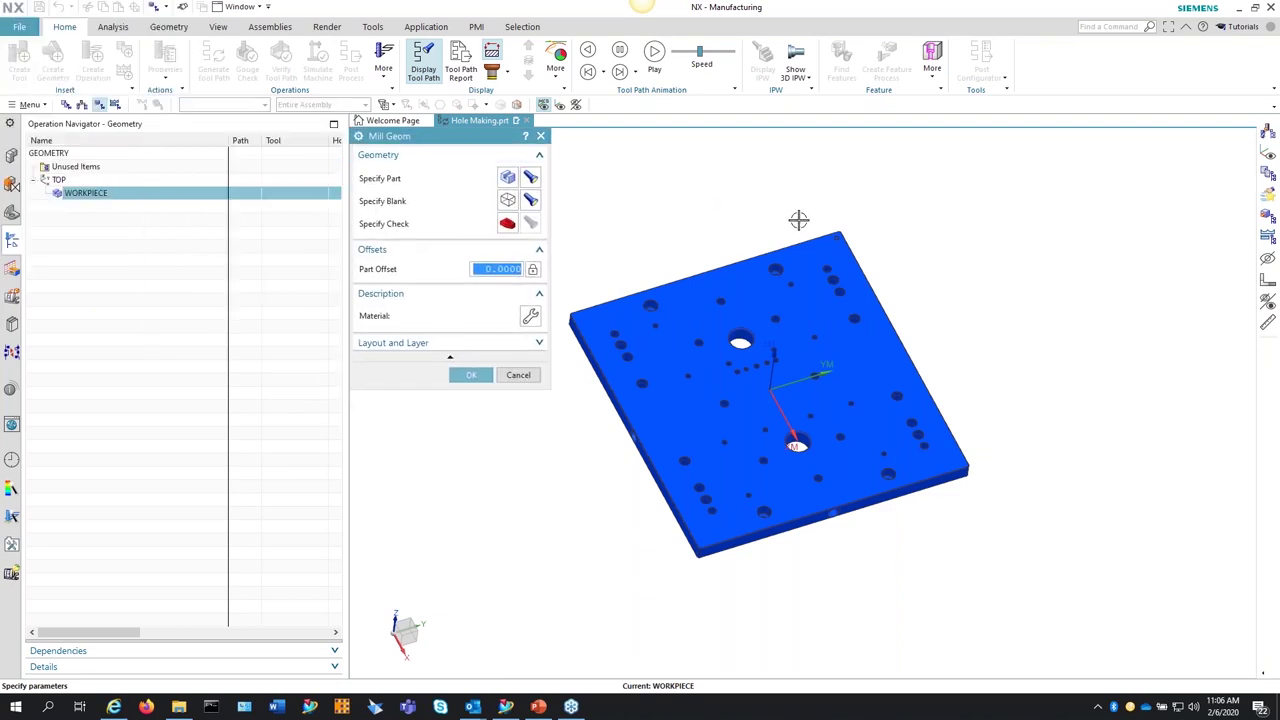
pyautogui.moveTo(798, 219); pyautogui.dragTo(797, 206, button='middle')
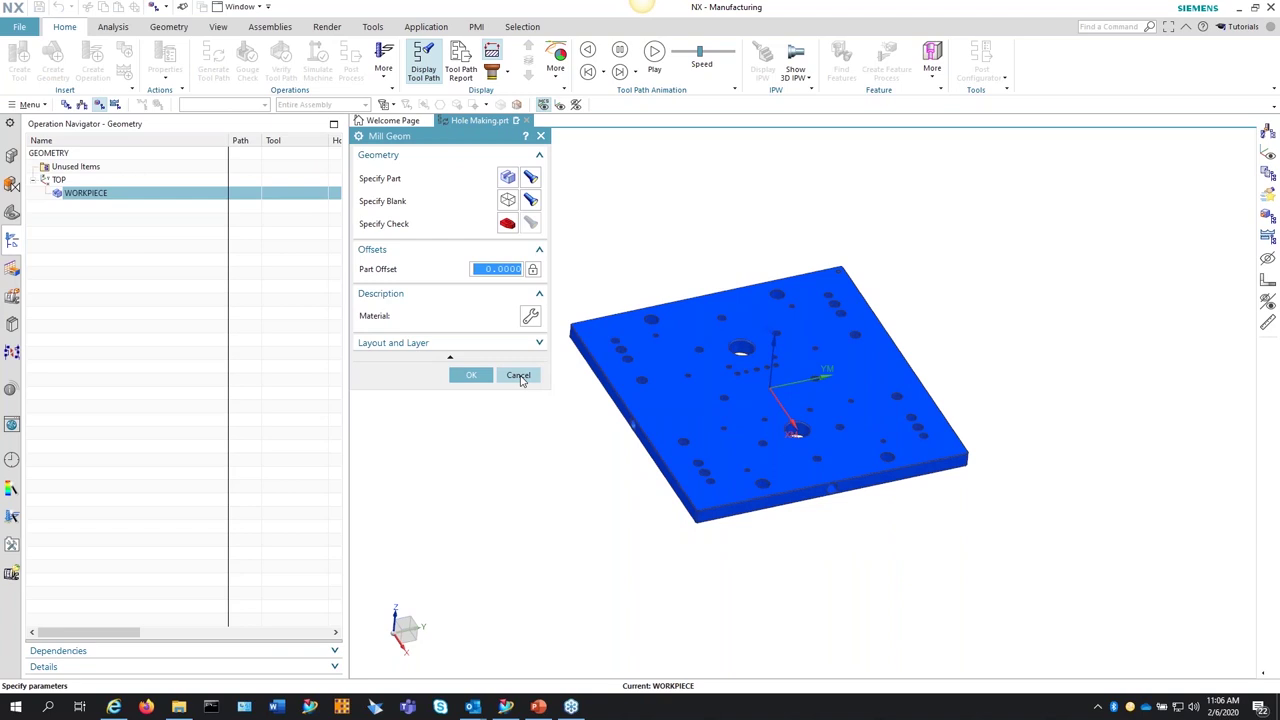
pyautogui.click(518, 376)
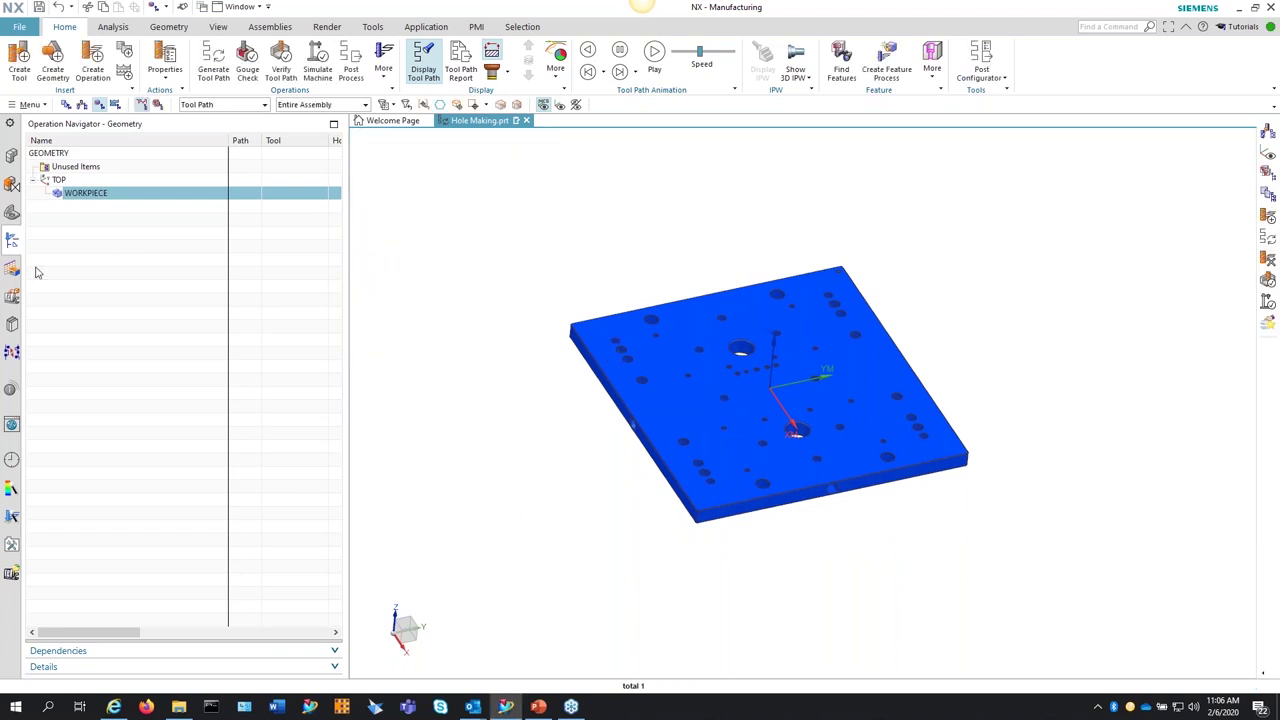
# Step: Examine the tagged features of the Hole Making part in the Machining Feature Navigator
pyautogui.click(12, 268)
pyautogui.click(34, 167)
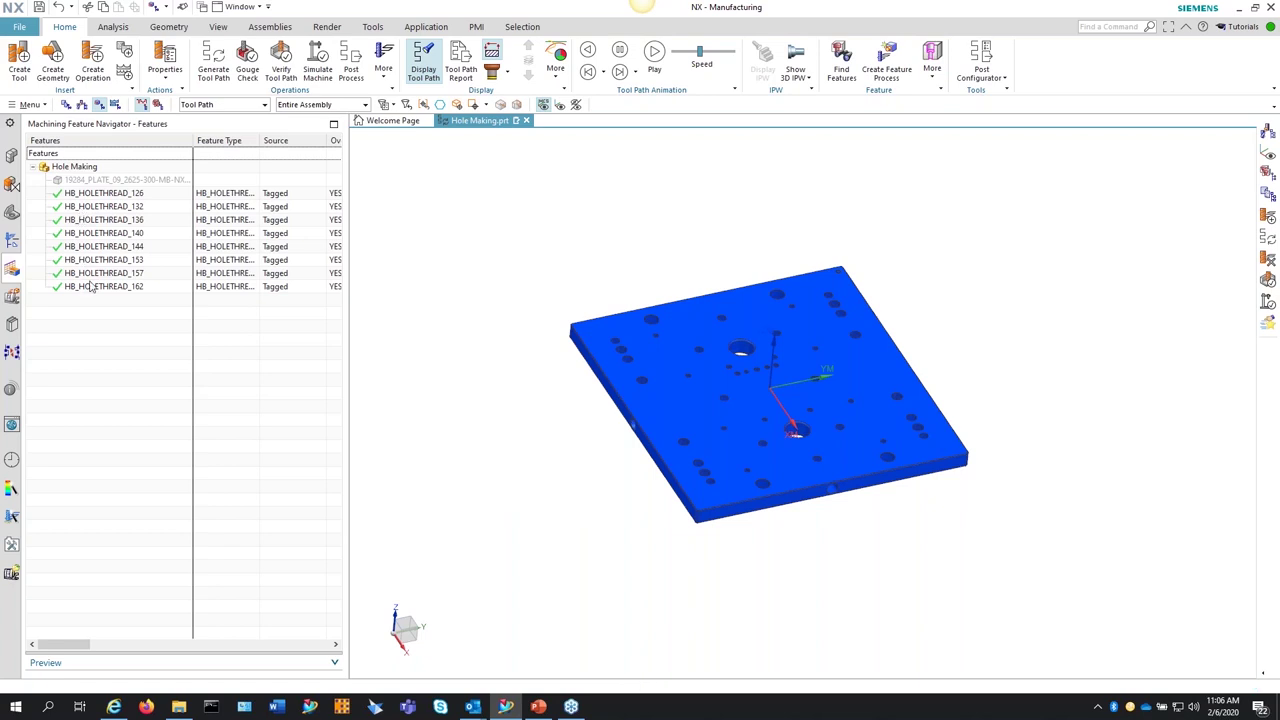
pyautogui.click(34, 169)
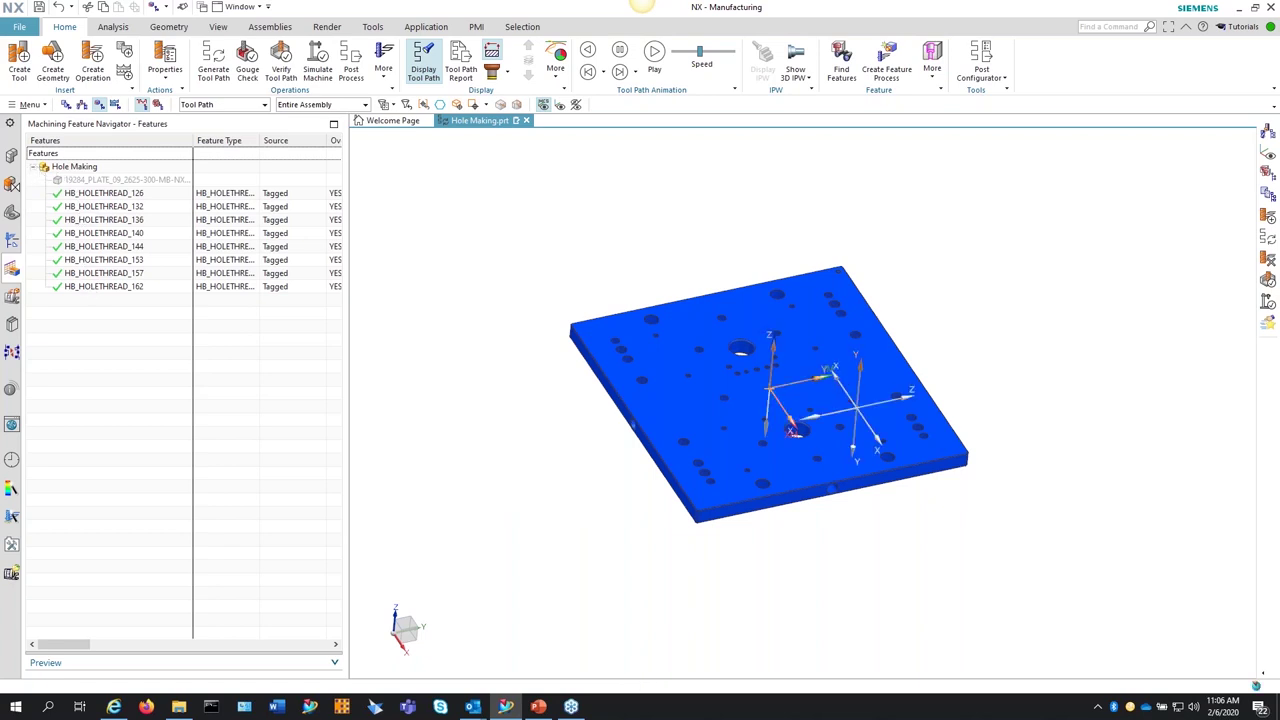
# Step: Set up Find Features with Parametric Recognition on the workpiece, using the plate's top face normal as the machining access direction
pyautogui.rightClick(84, 255)
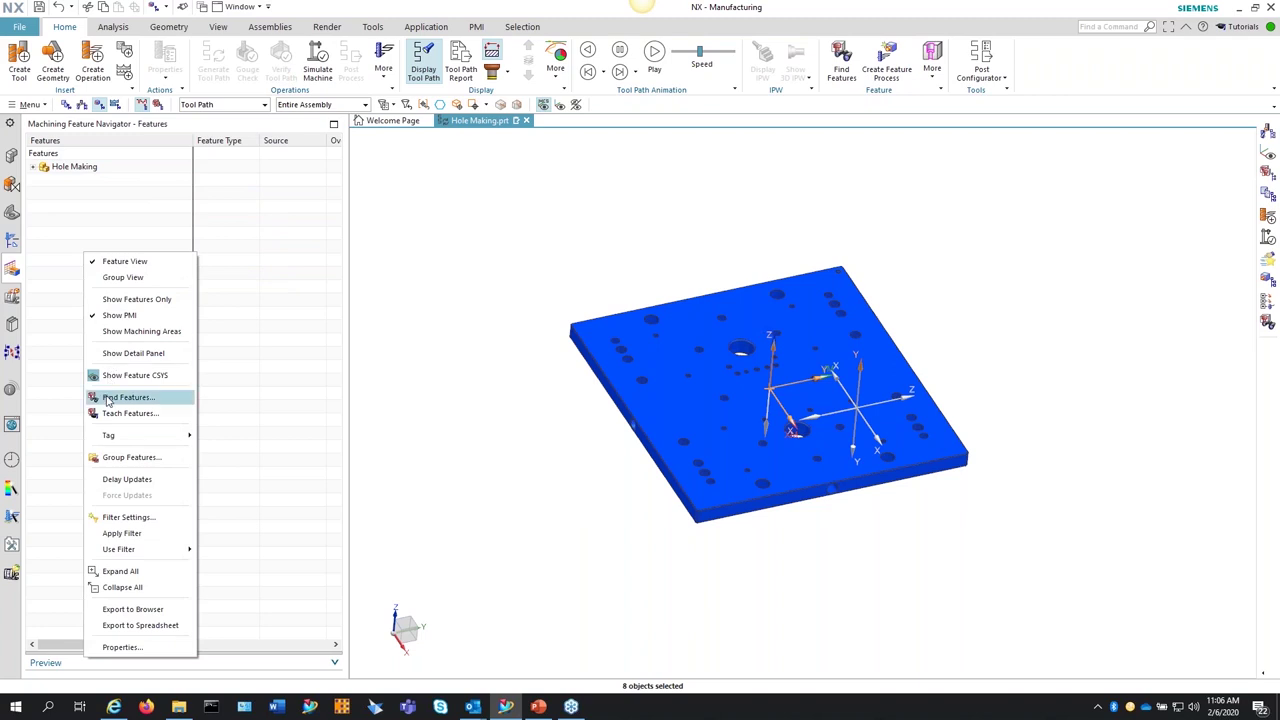
pyautogui.click(110, 397)
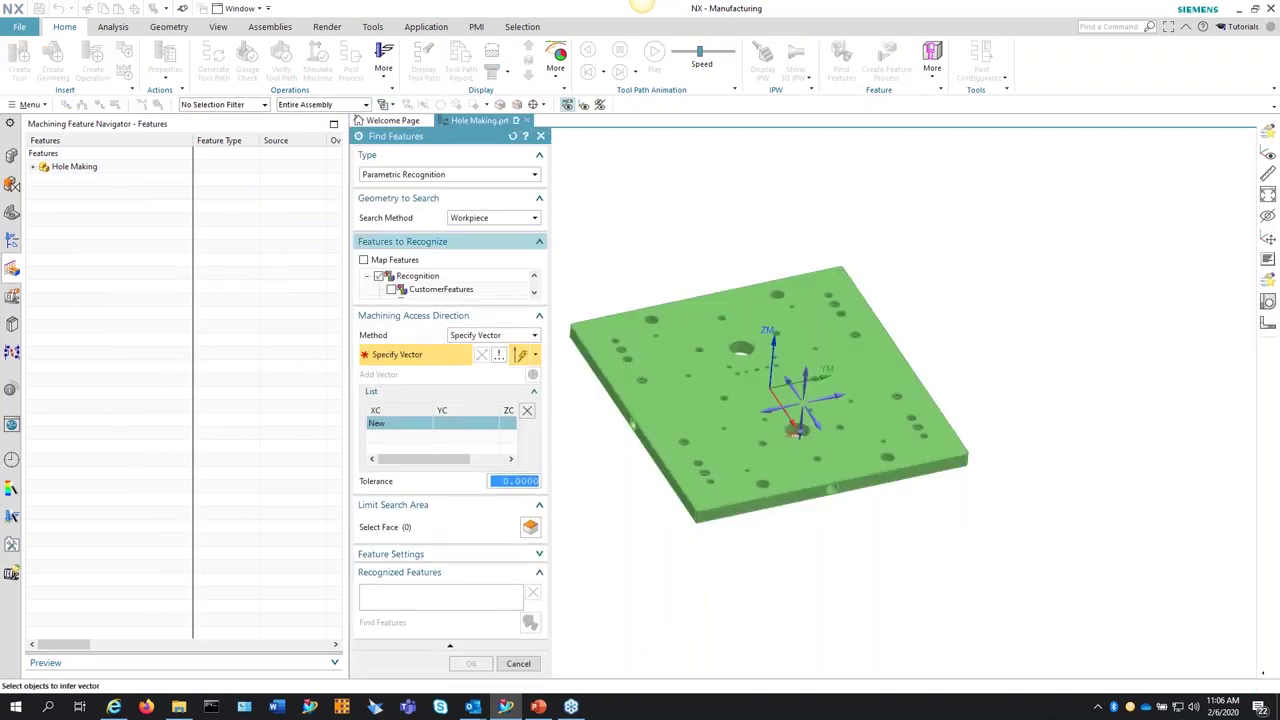
pyautogui.moveTo(696, 237); pyautogui.dragTo(722, 243, button='middle')
pyautogui.scroll(5, 800, 400)
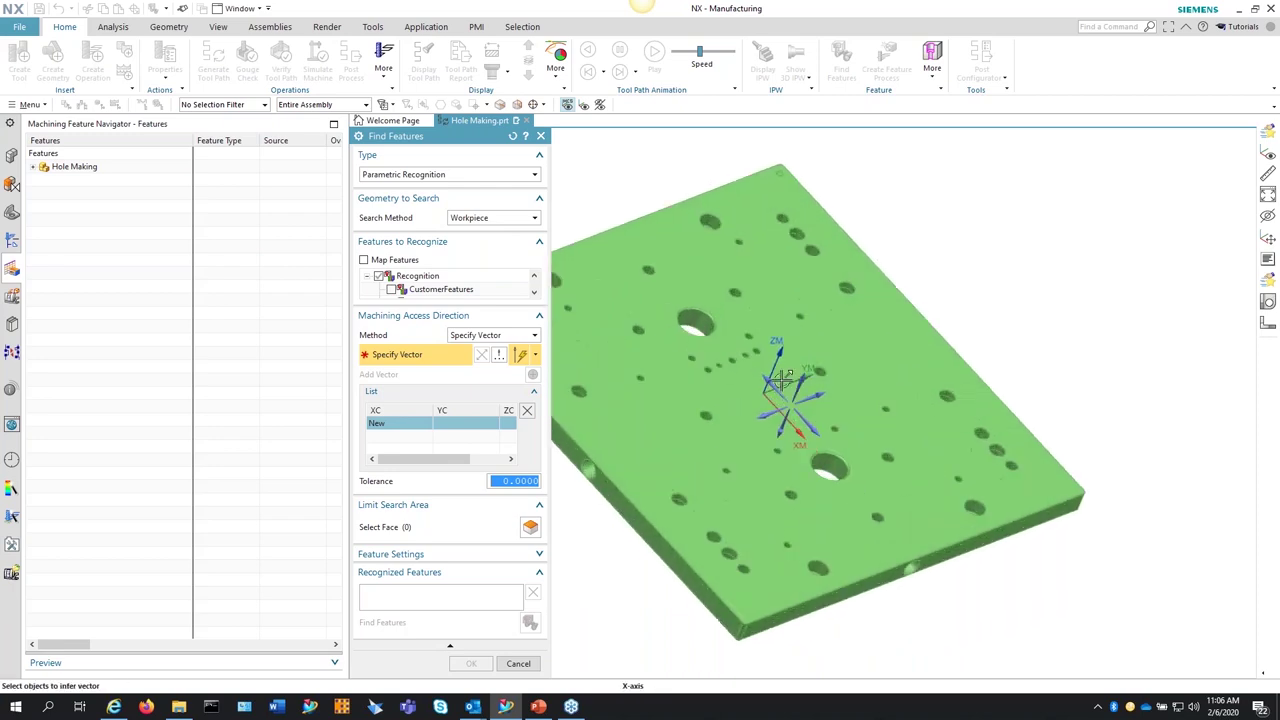
pyautogui.scroll(-4, 805, 370)
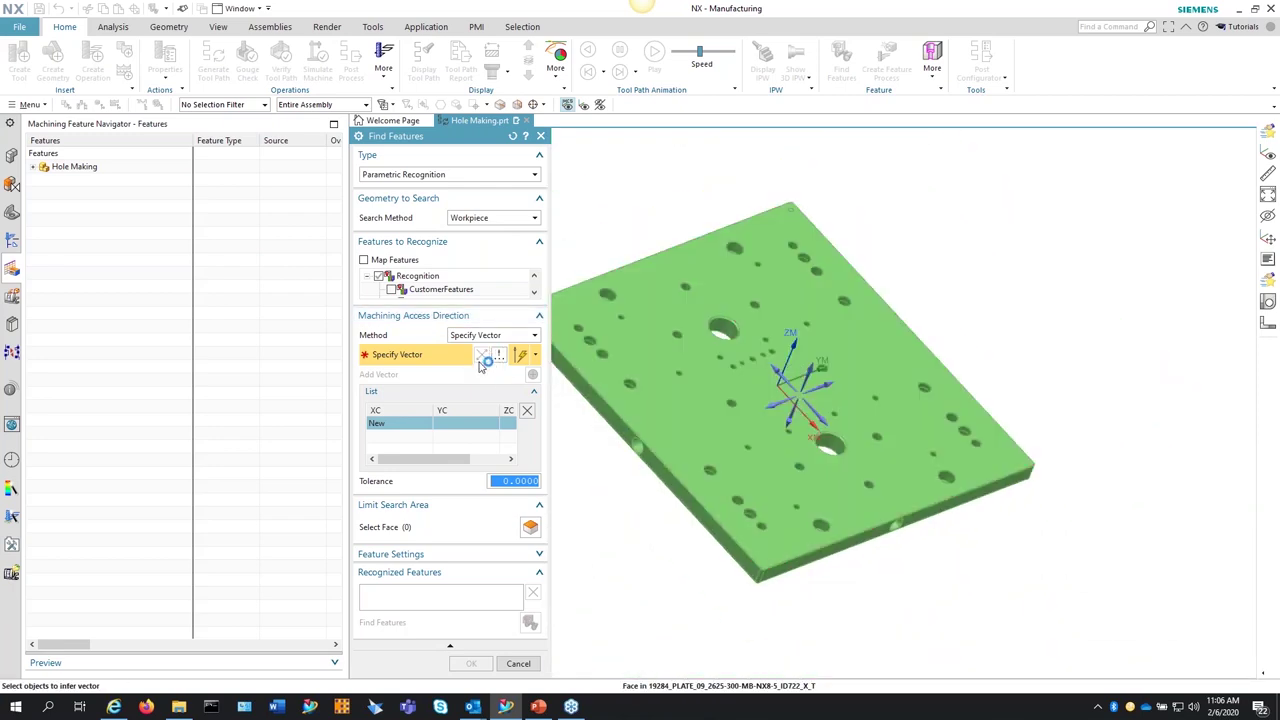
pyautogui.click(712, 375)
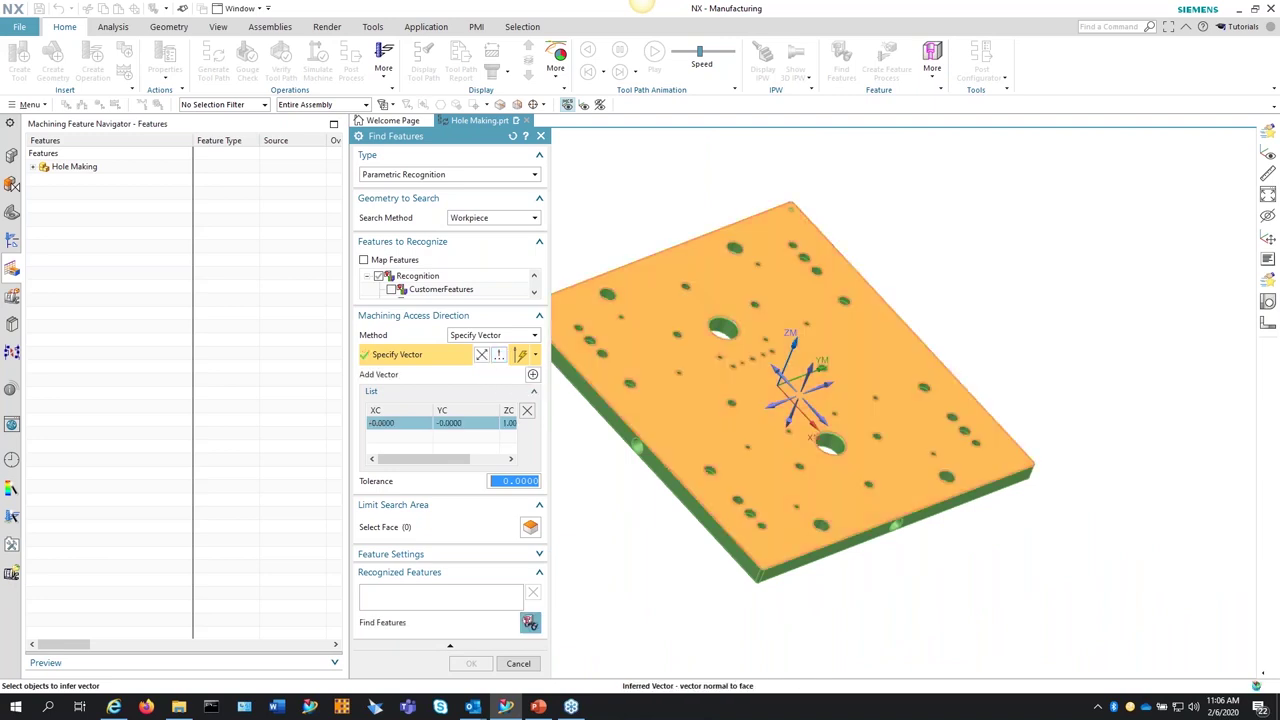
pyautogui.click(520, 354)
pyautogui.click(491, 209)
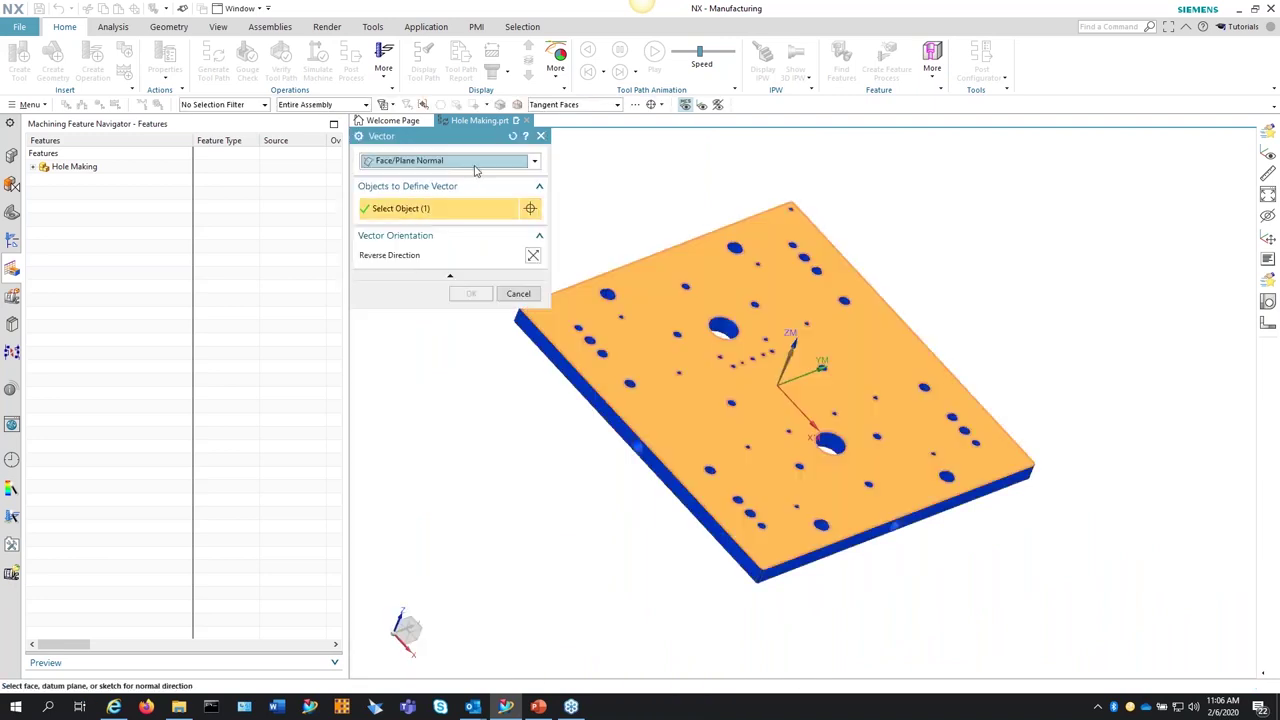
pyautogui.click(517, 293)
# Step: Find the machining features and group all of them, using the plate's top face normal as the machining access direction
pyautogui.click(530, 622)
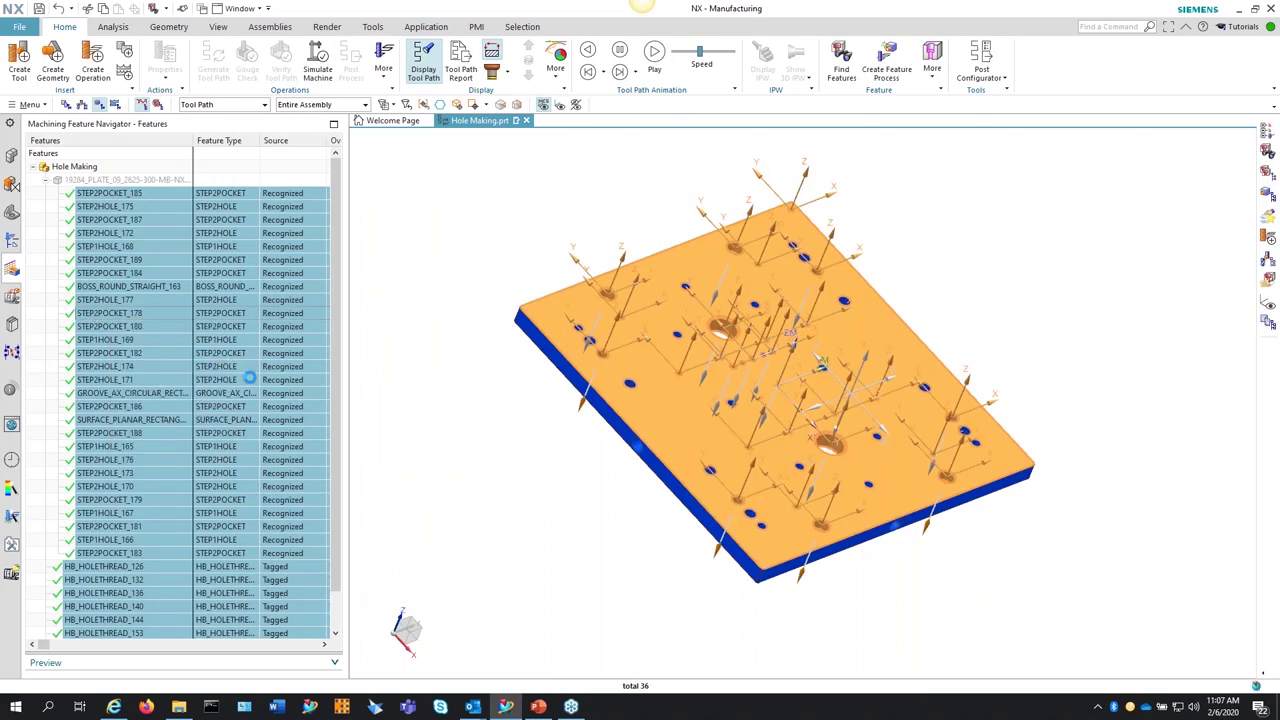
pyautogui.rightClick(251, 377)
pyautogui.click(300, 420)
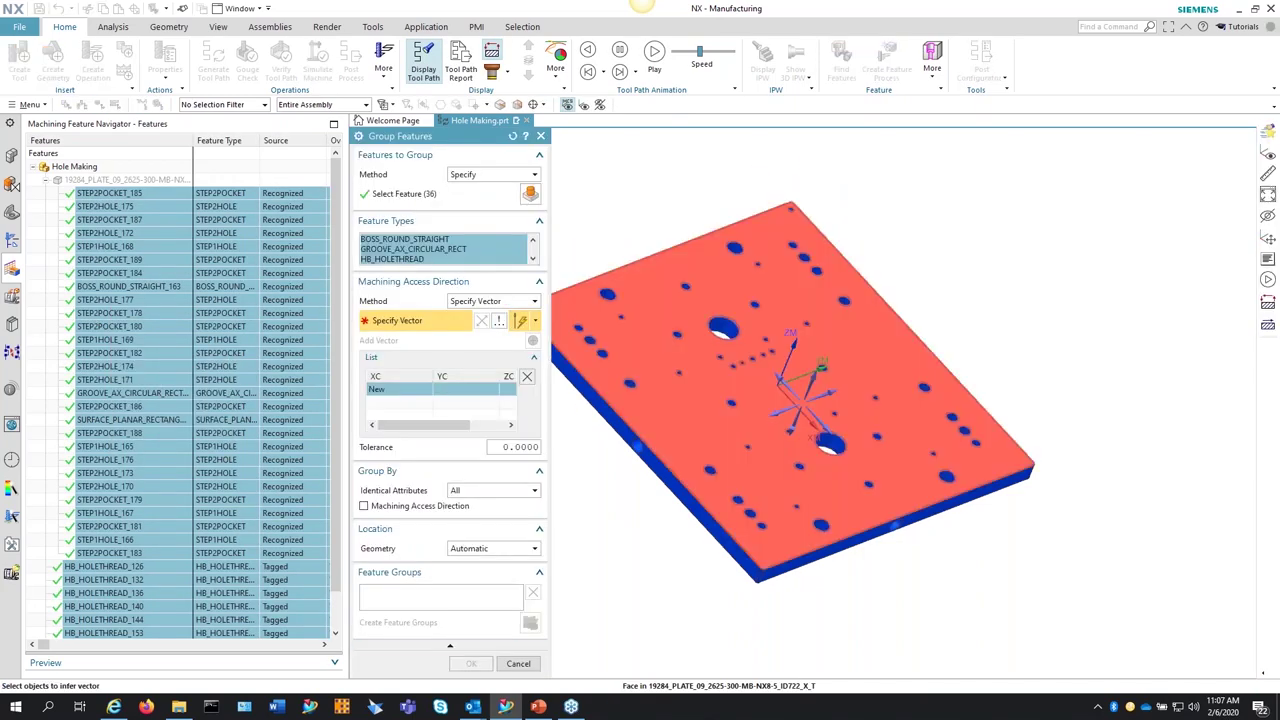
pyautogui.click(660, 335)
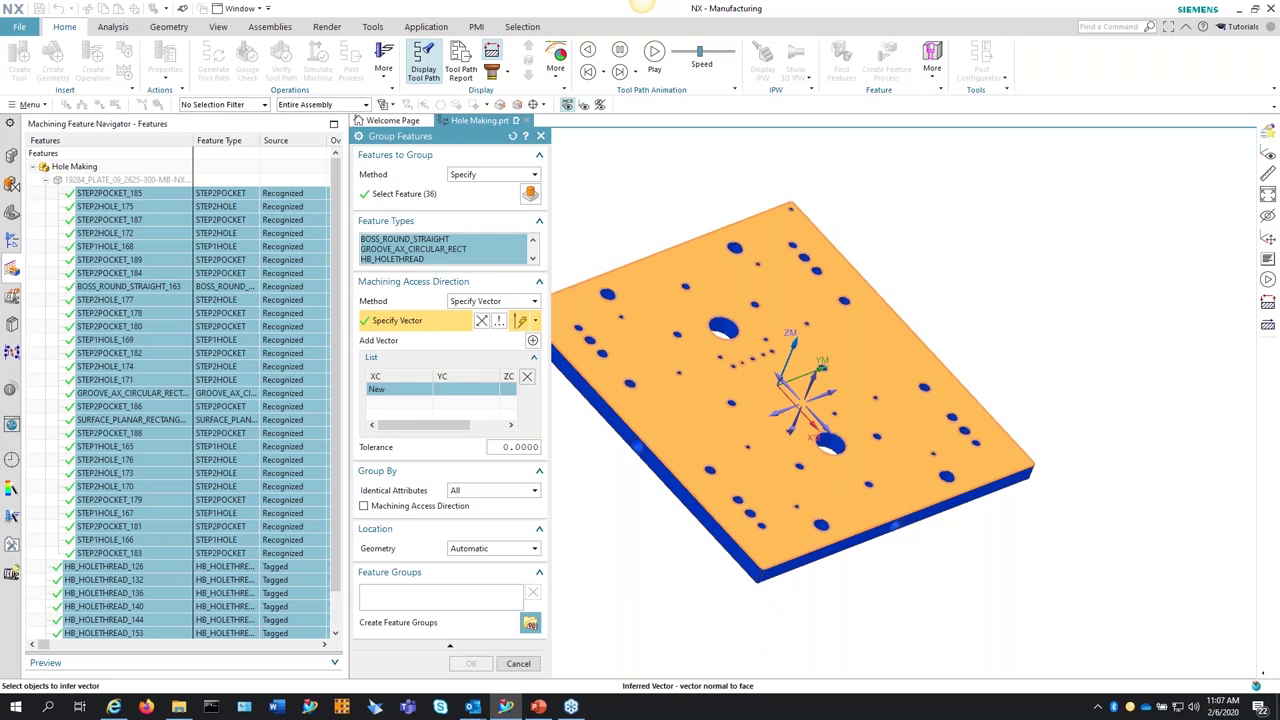
pyautogui.click(472, 664)
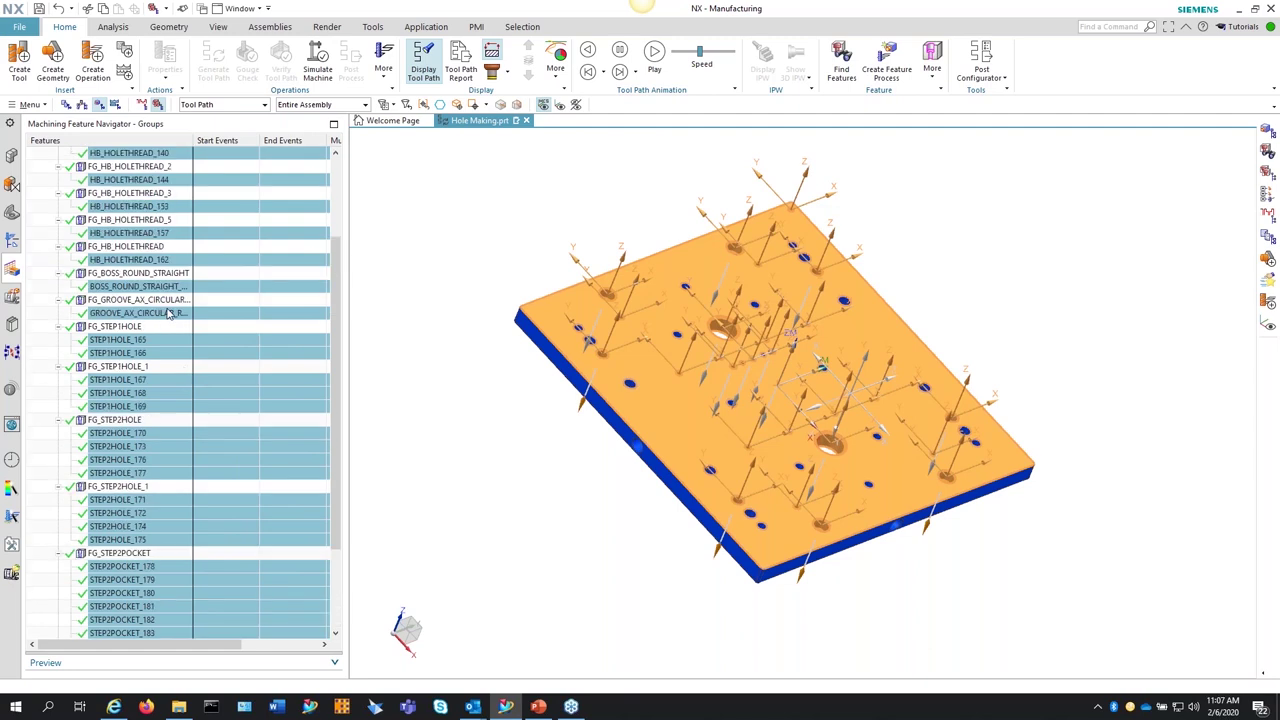
# Step: Create a rule-based feature process for all selected features using the entire Machining Knowledge library and existing groups
pyautogui.scroll(1, 172, 275)
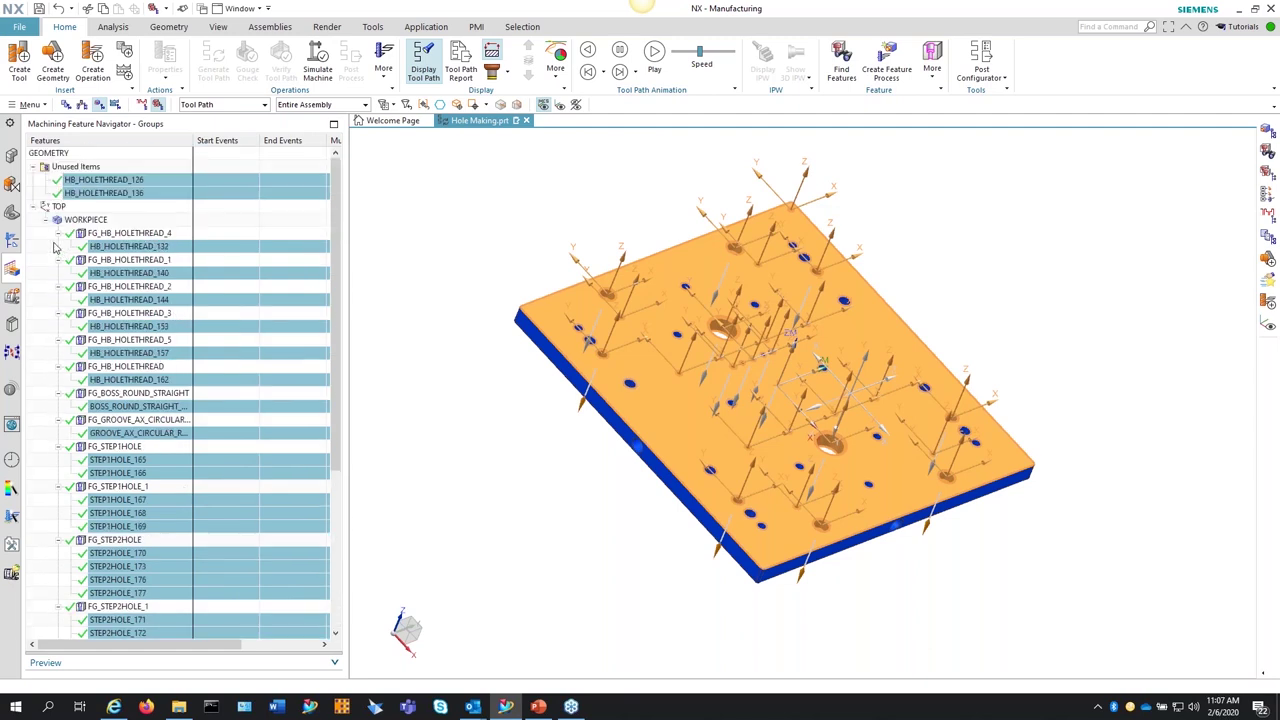
pyautogui.rightClick(113, 247)
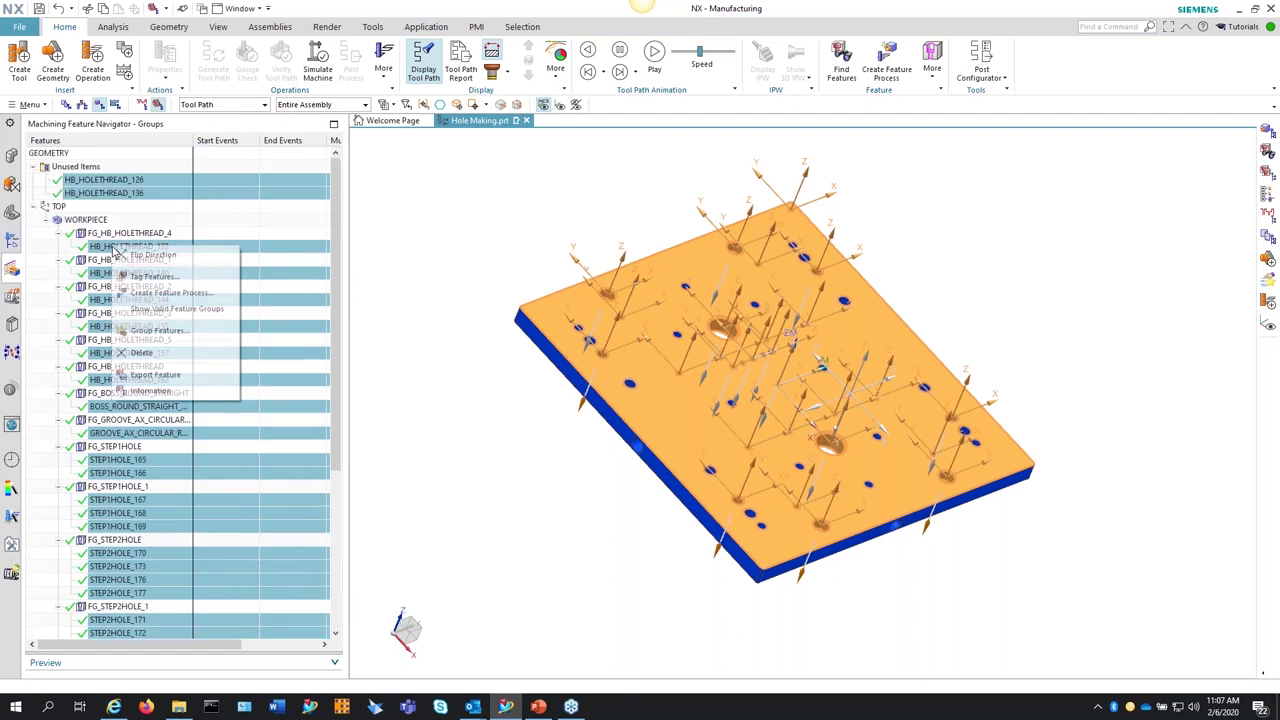
pyautogui.click(160, 293)
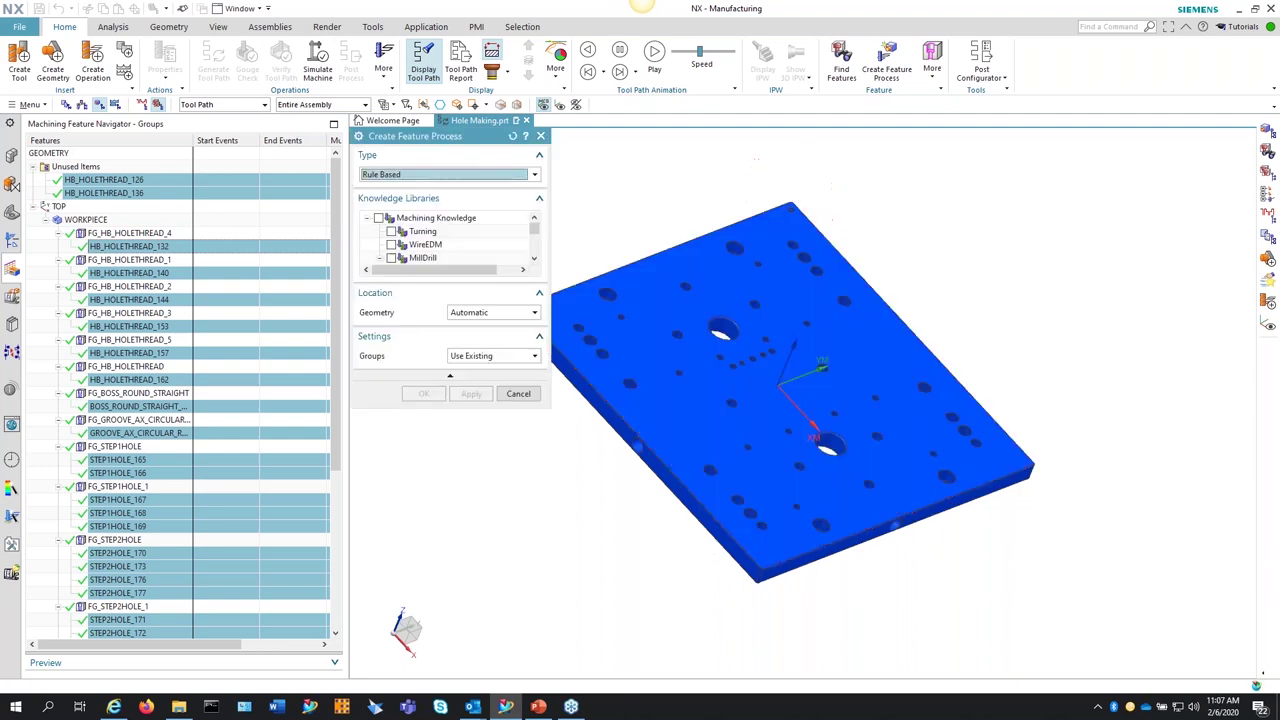
pyautogui.click(379, 218)
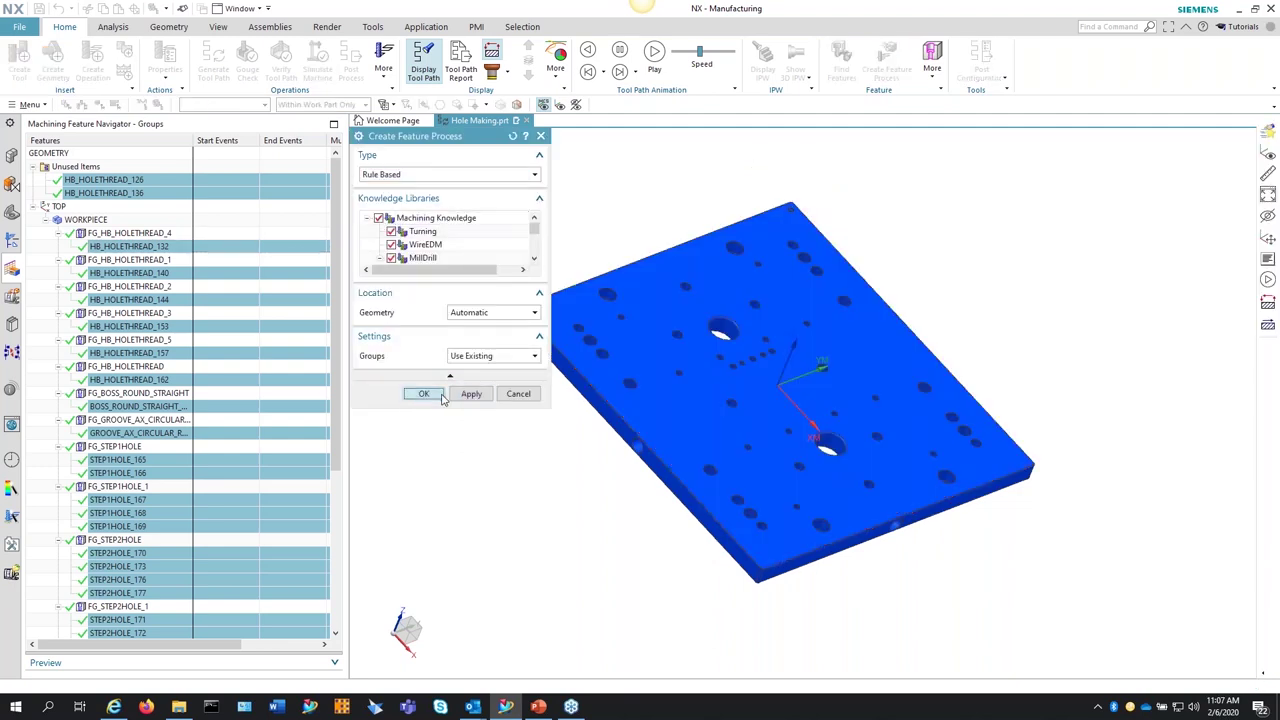
pyautogui.click(423, 393)
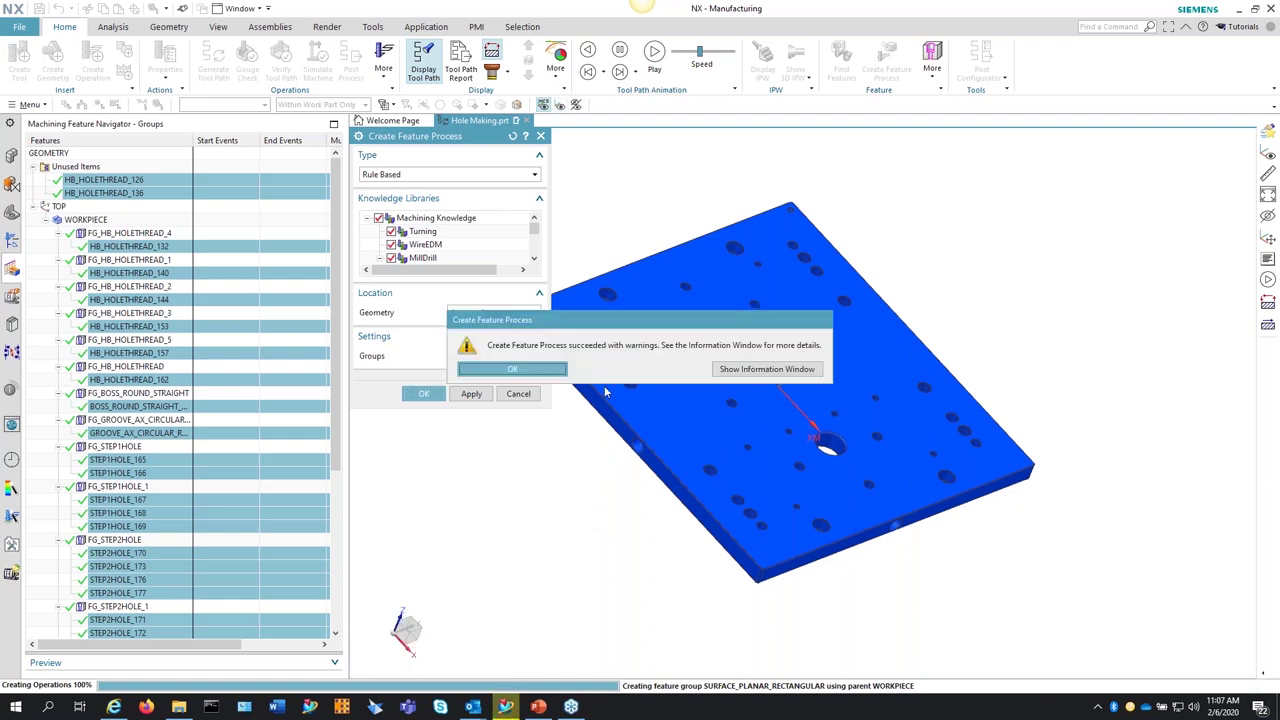
pyautogui.click(512, 369)
pyautogui.click(518, 393)
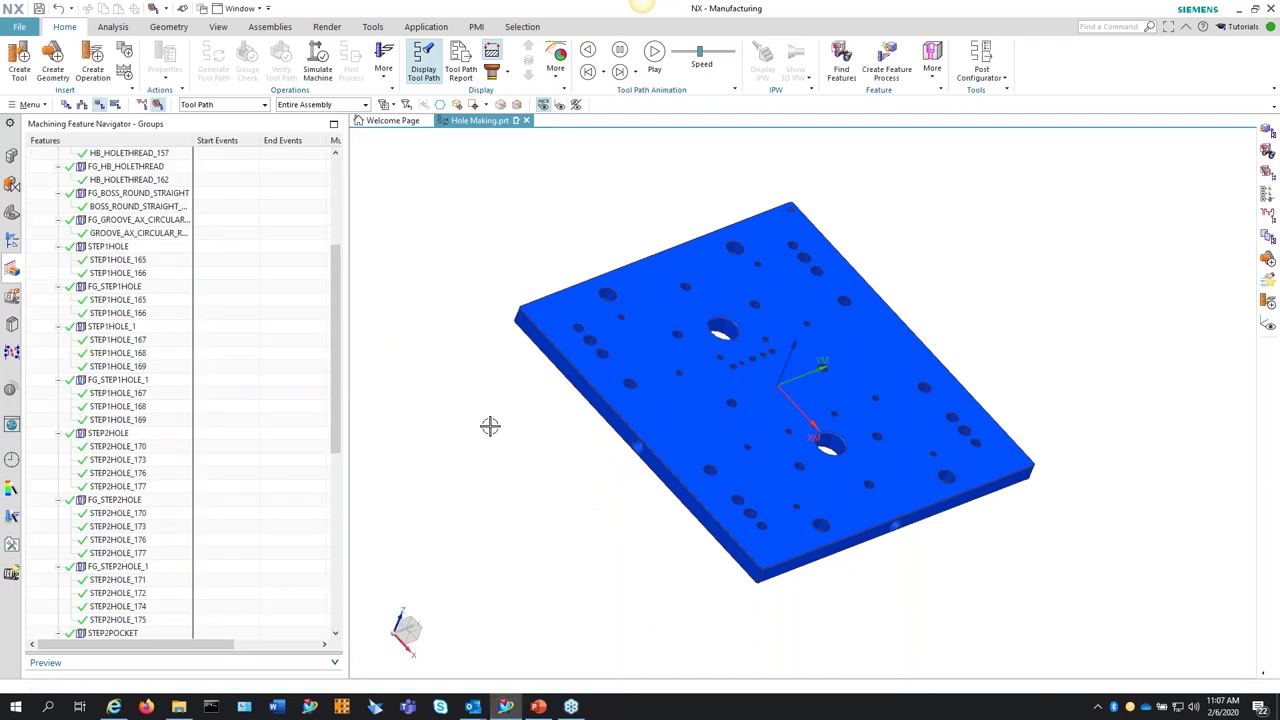
# Step: Review the feature groups and expand the whole geometry view of the Operation Navigator to list each group's operations
pyautogui.scroll(-6, 168, 400)
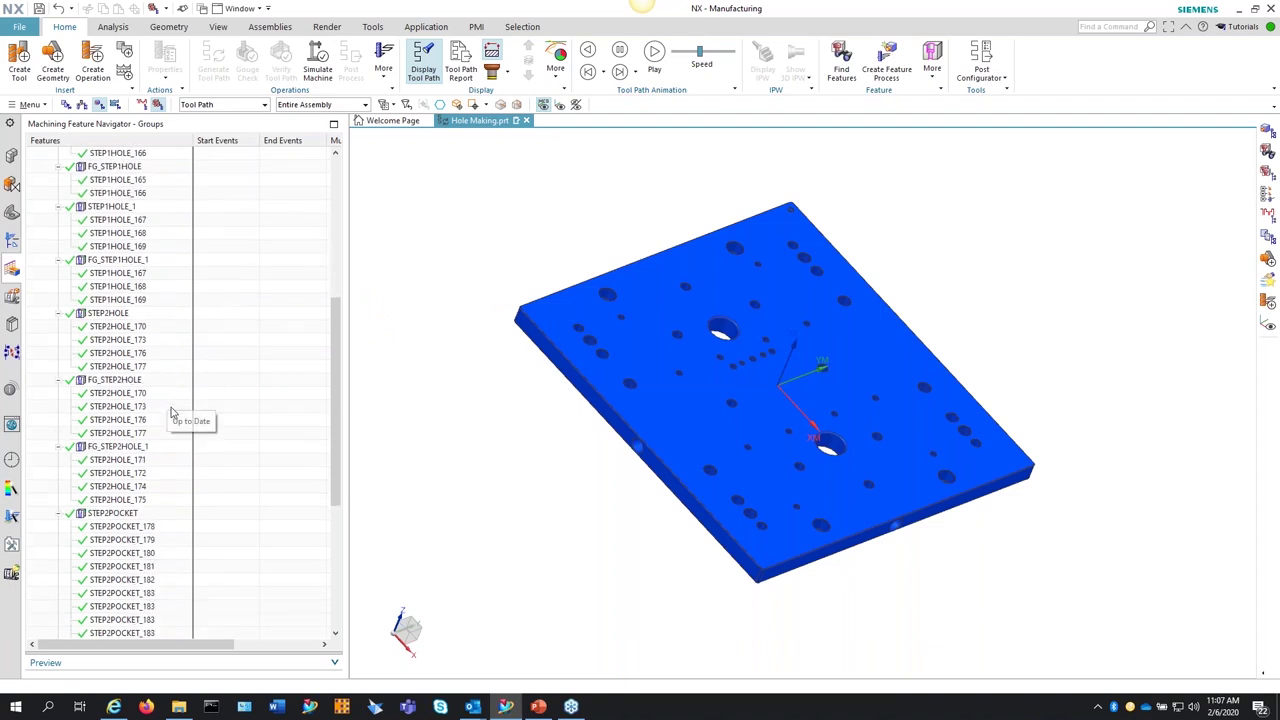
pyautogui.scroll(-4, 168, 422)
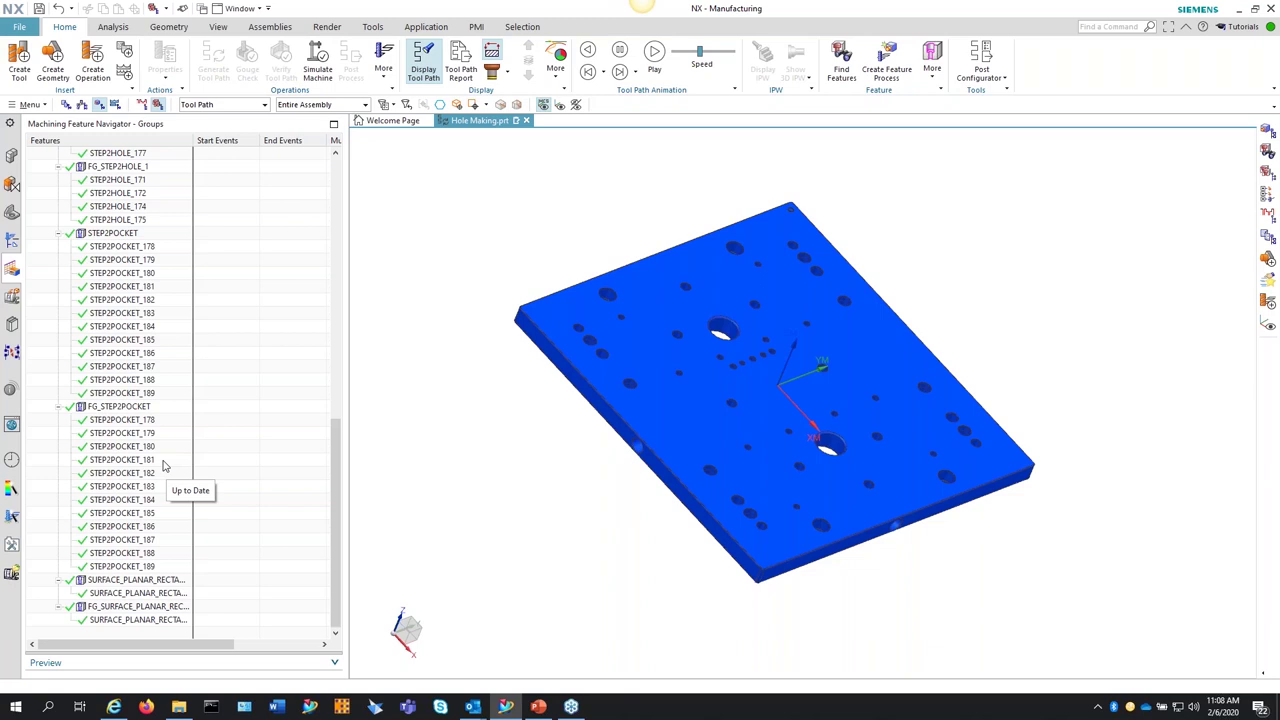
pyautogui.click(12, 240)
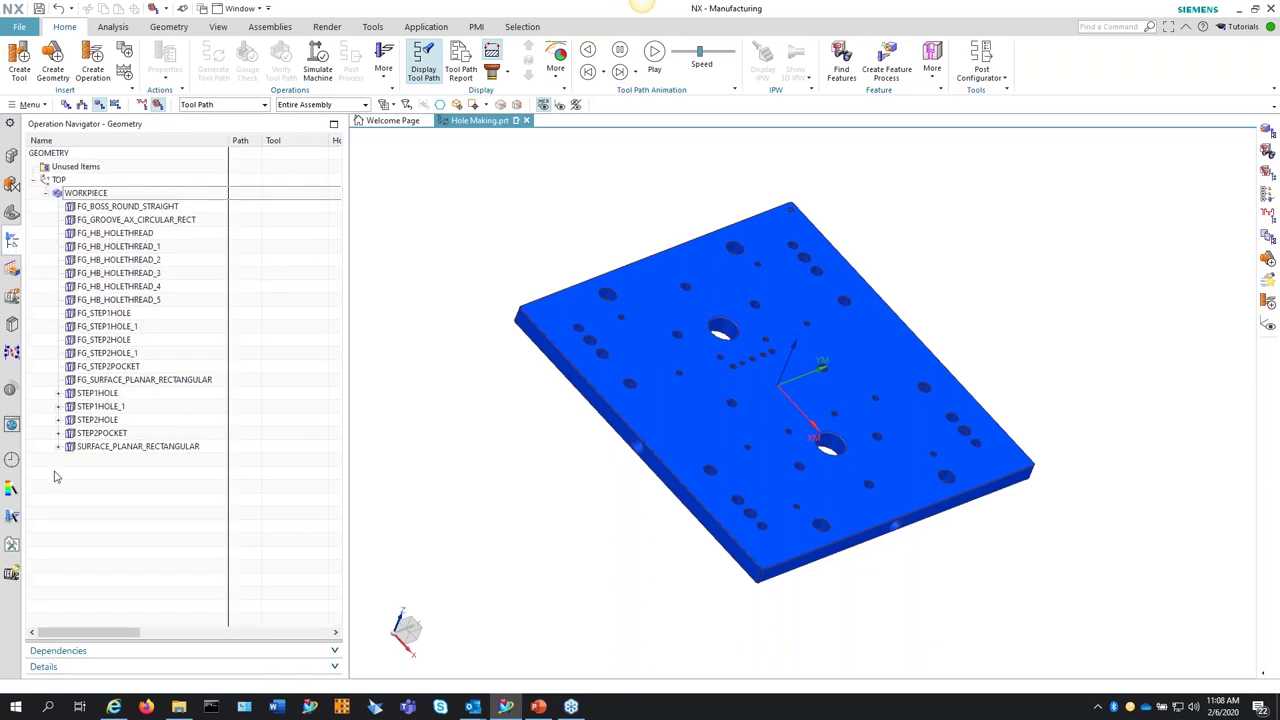
pyautogui.moveTo(55, 477); pyautogui.dragTo(55, 205)
pyautogui.rightClick(55, 205)
pyautogui.click(86, 351)
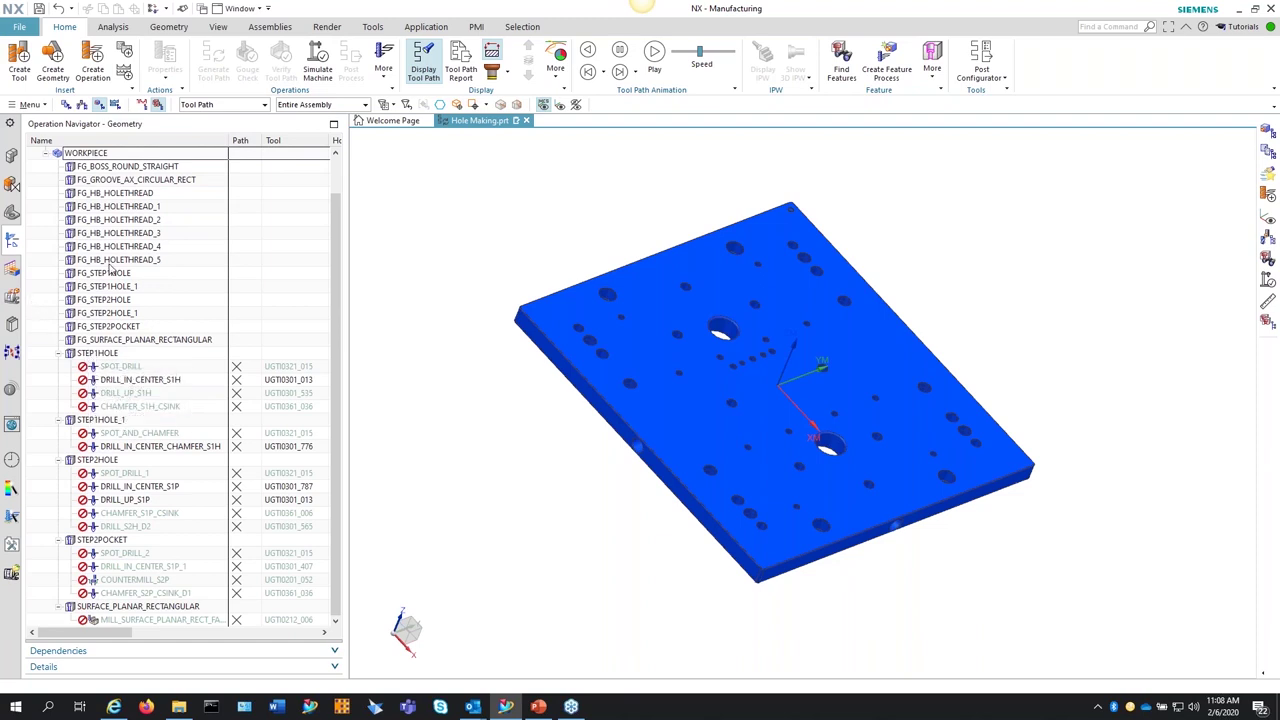
# Step: Generate the tool paths for all operations under WORKPIECE and check the diagnostic information listing
pyautogui.scroll(1, 112, 270)
pyautogui.click(90, 193)
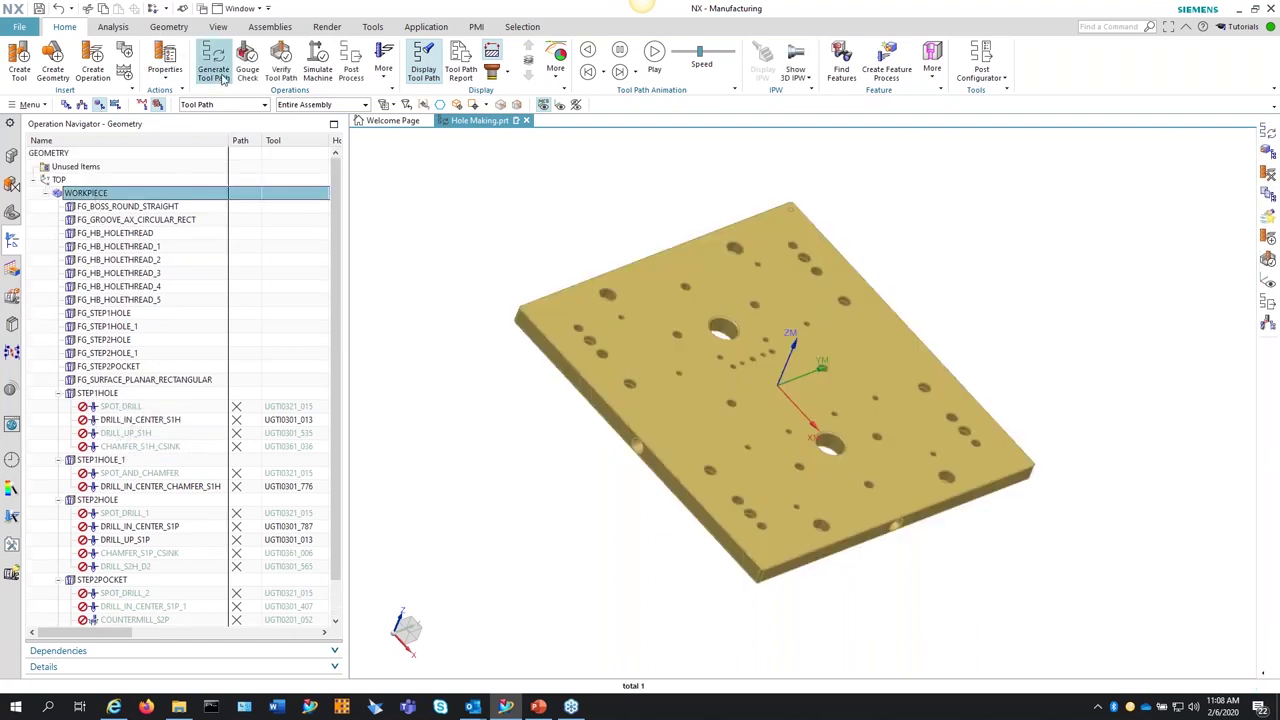
pyautogui.click(222, 78)
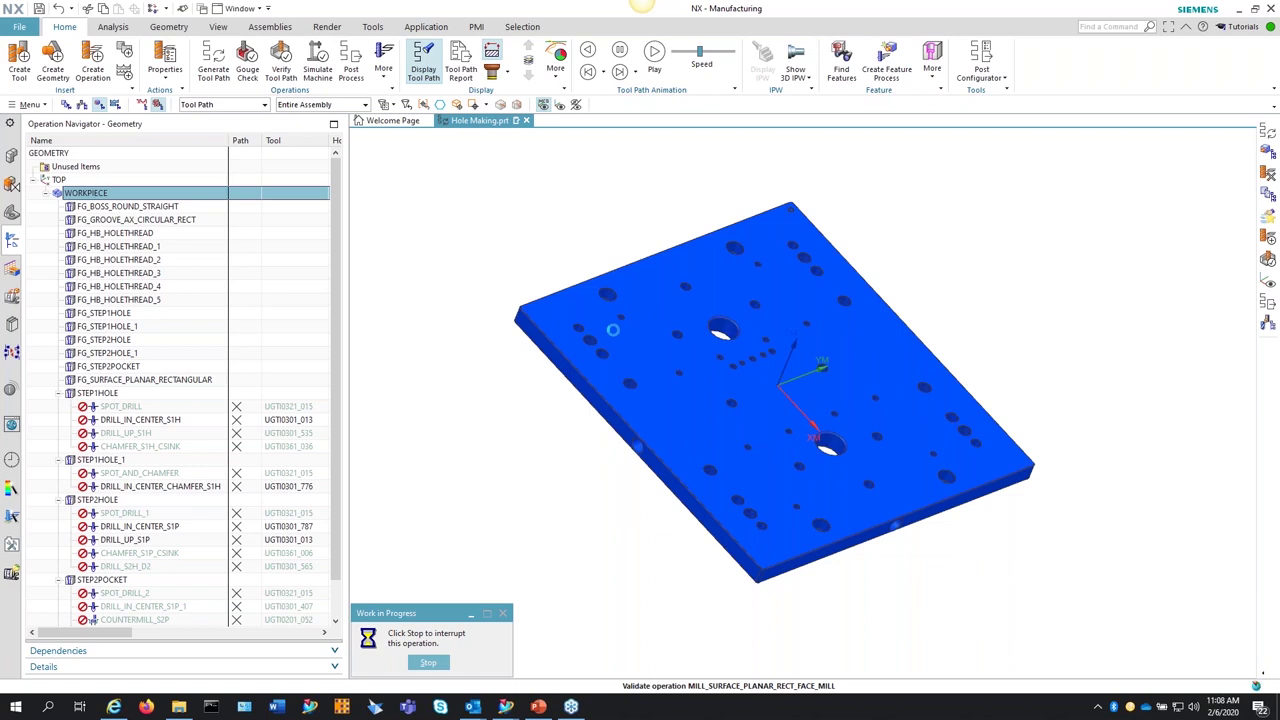
pyautogui.click(562, 406)
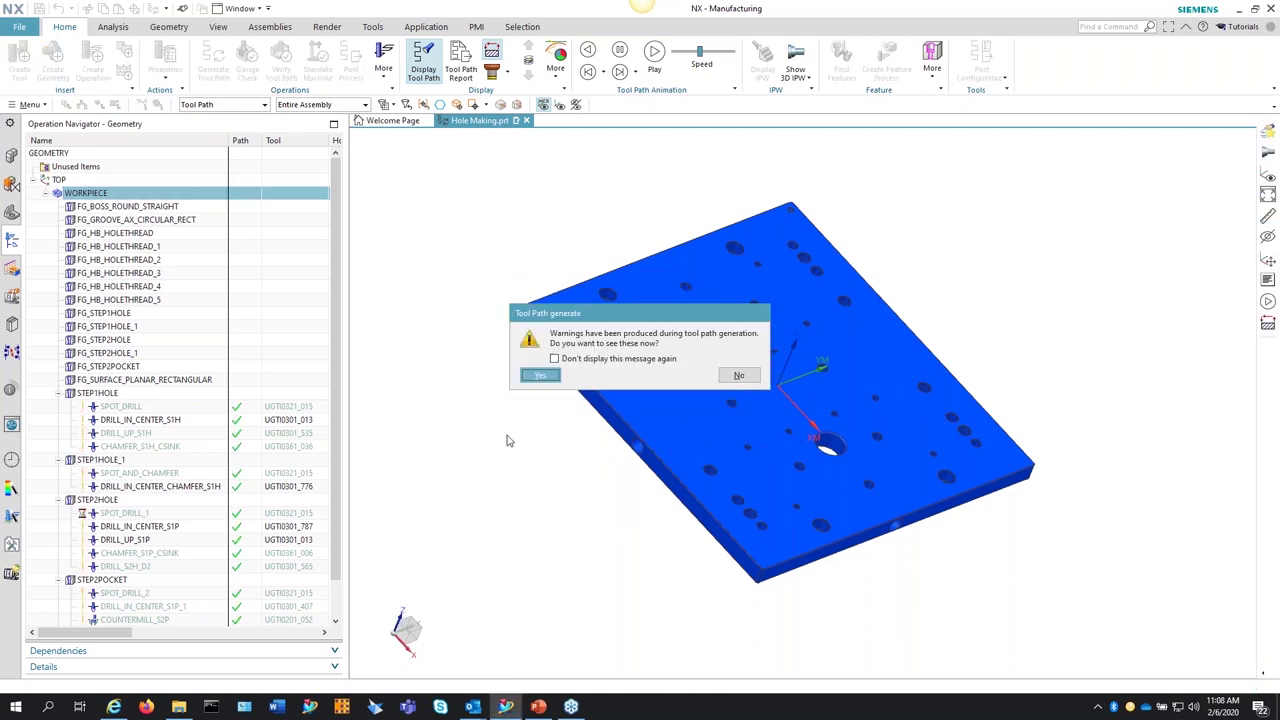
pyautogui.click(539, 375)
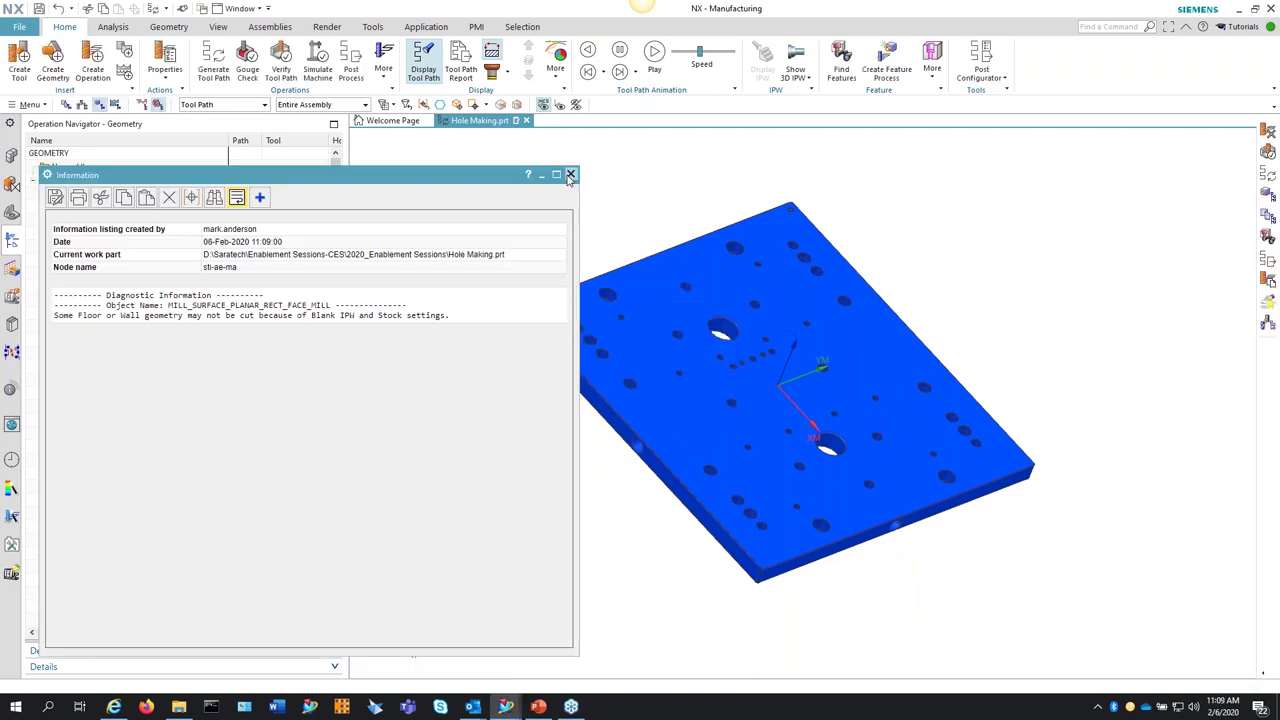
pyautogui.click(570, 175)
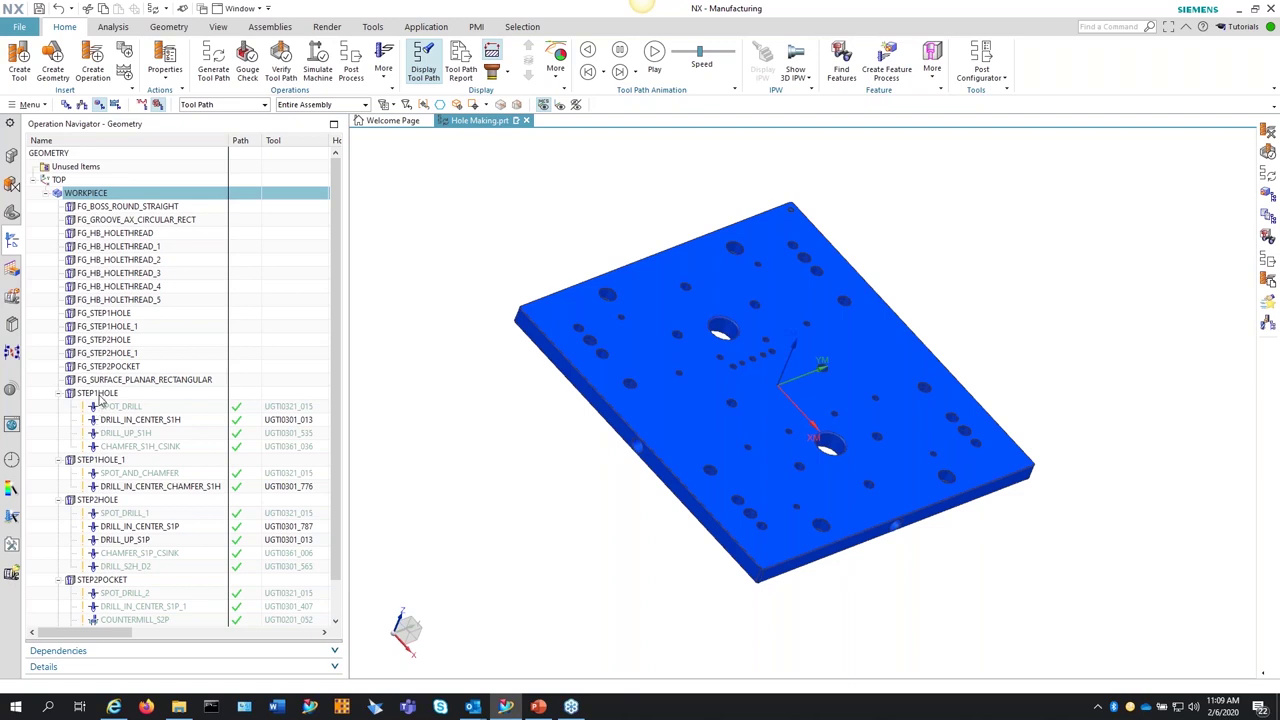
# Step: Inspect the SPOT_DRILL operation under STEP1HOLE and close it without changes
pyautogui.moveTo(100, 398)
pyautogui.click(122, 407)
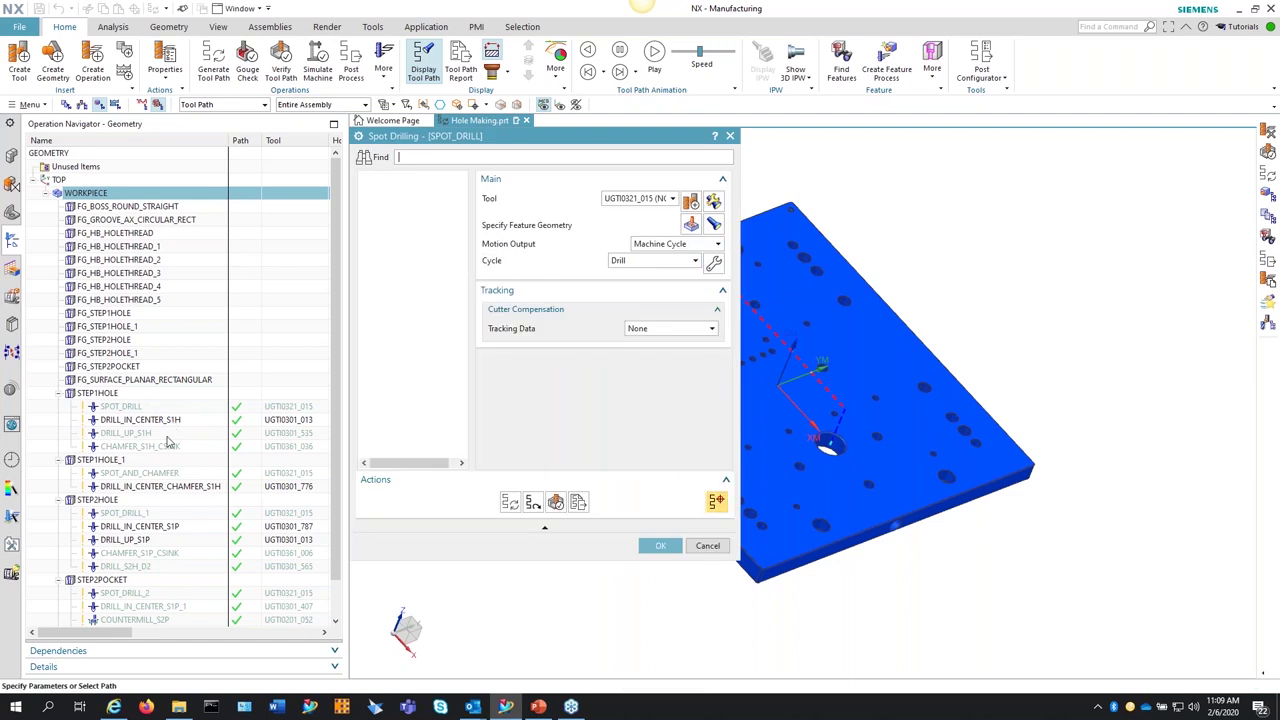
pyautogui.click(707, 546)
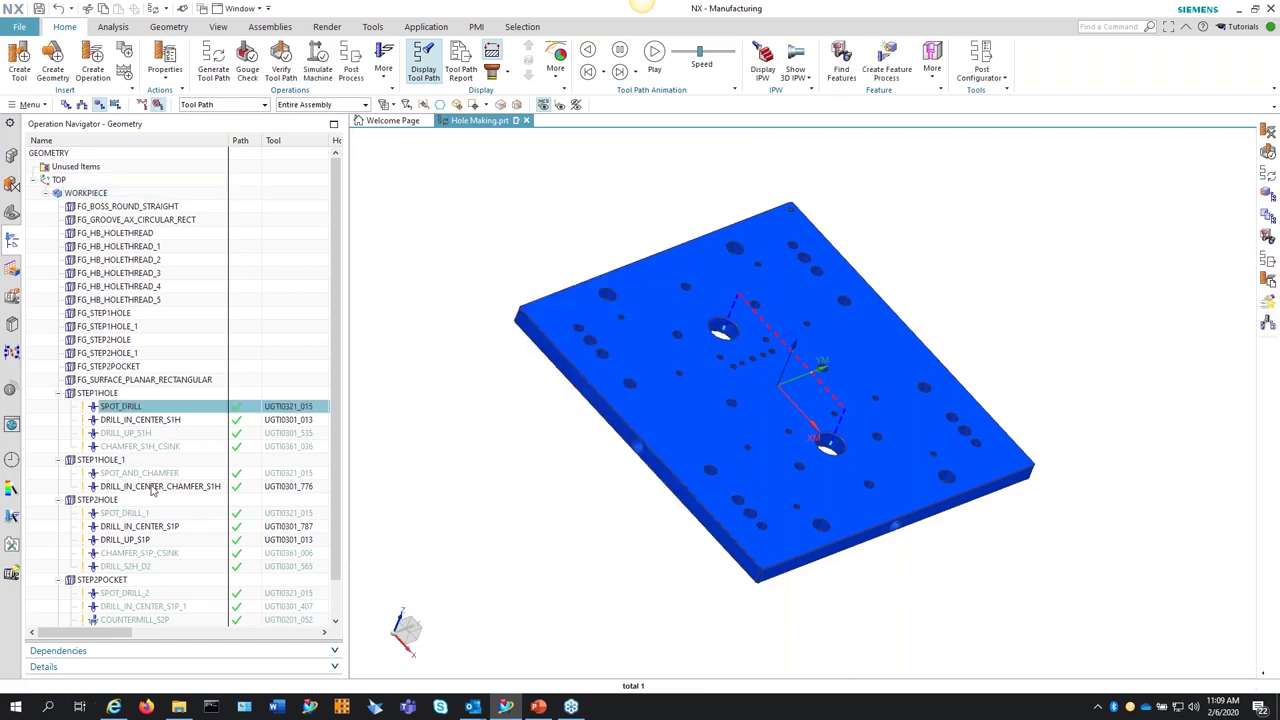
# Step: Examine on the plate's underside which features the operation groups from STEP1HOLE_1 through SURFACE_PLANAR_RECTANGULAR cover
pyautogui.moveTo(506, 497); pyautogui.dragTo(517, 404, button='middle')
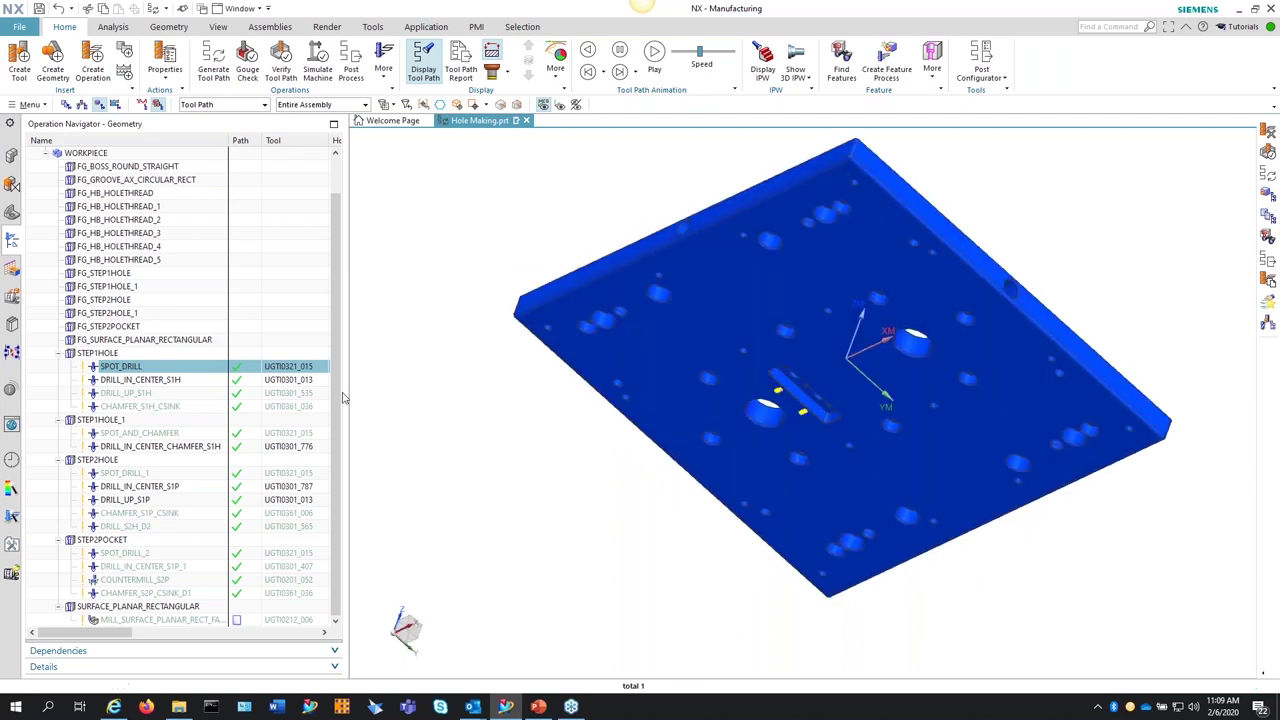
pyautogui.click(107, 421)
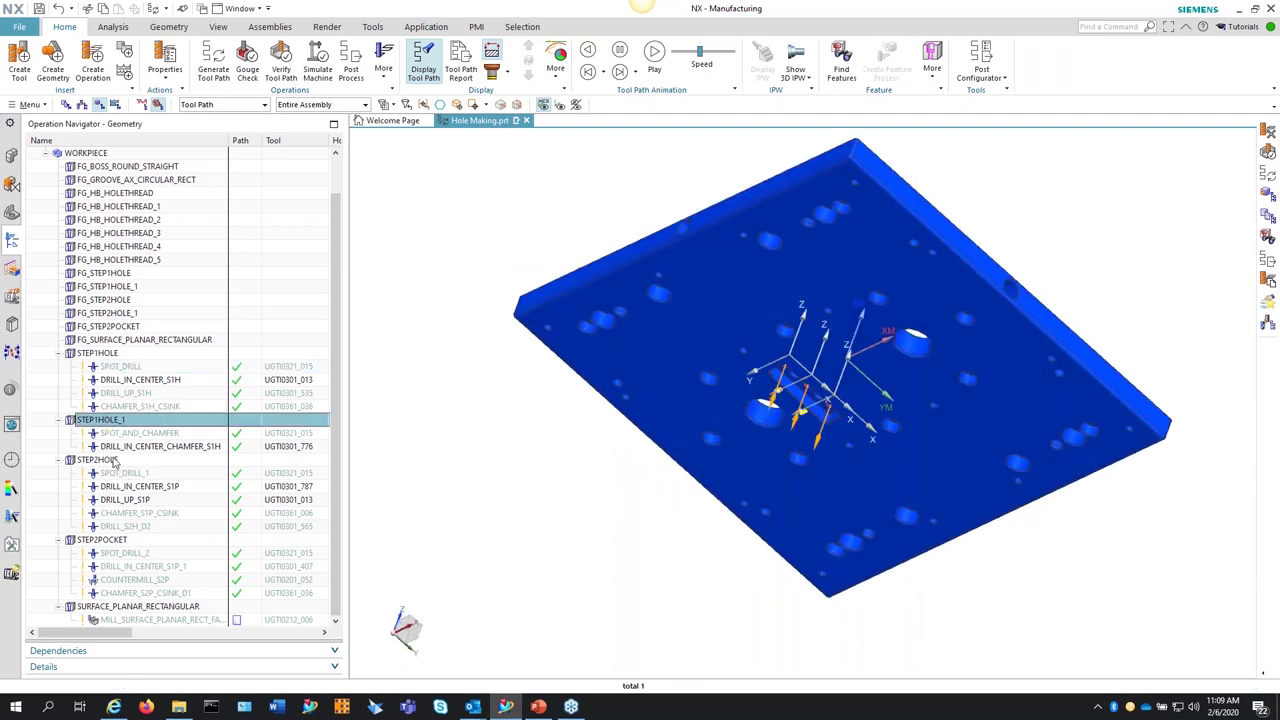
pyautogui.click(110, 460)
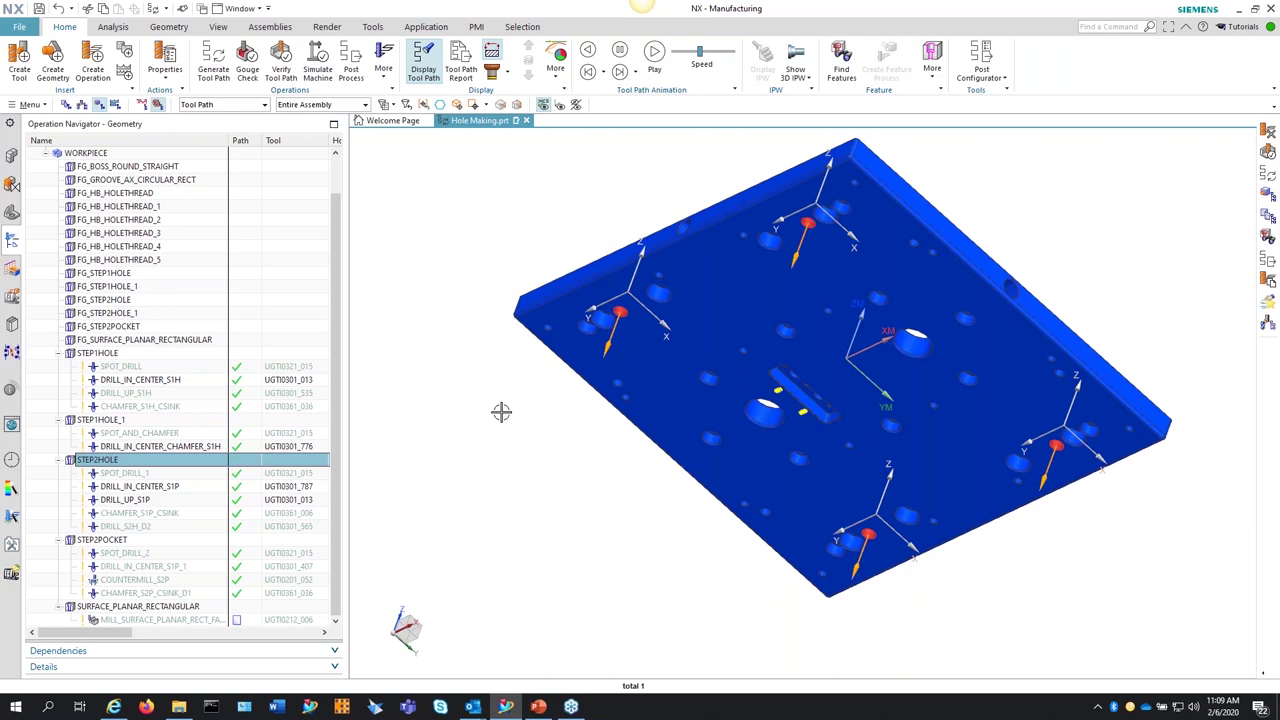
pyautogui.moveTo(501, 412); pyautogui.dragTo(433, 460, button='middle')
pyautogui.press('Down')
pyautogui.press('Down')
pyautogui.press('Down')
pyautogui.press('Down')
pyautogui.press('Down')
pyautogui.press('Down')
pyautogui.press('Down')
pyautogui.press('Down')
pyautogui.press('Down')
pyautogui.press('Down')
pyautogui.press('Down')
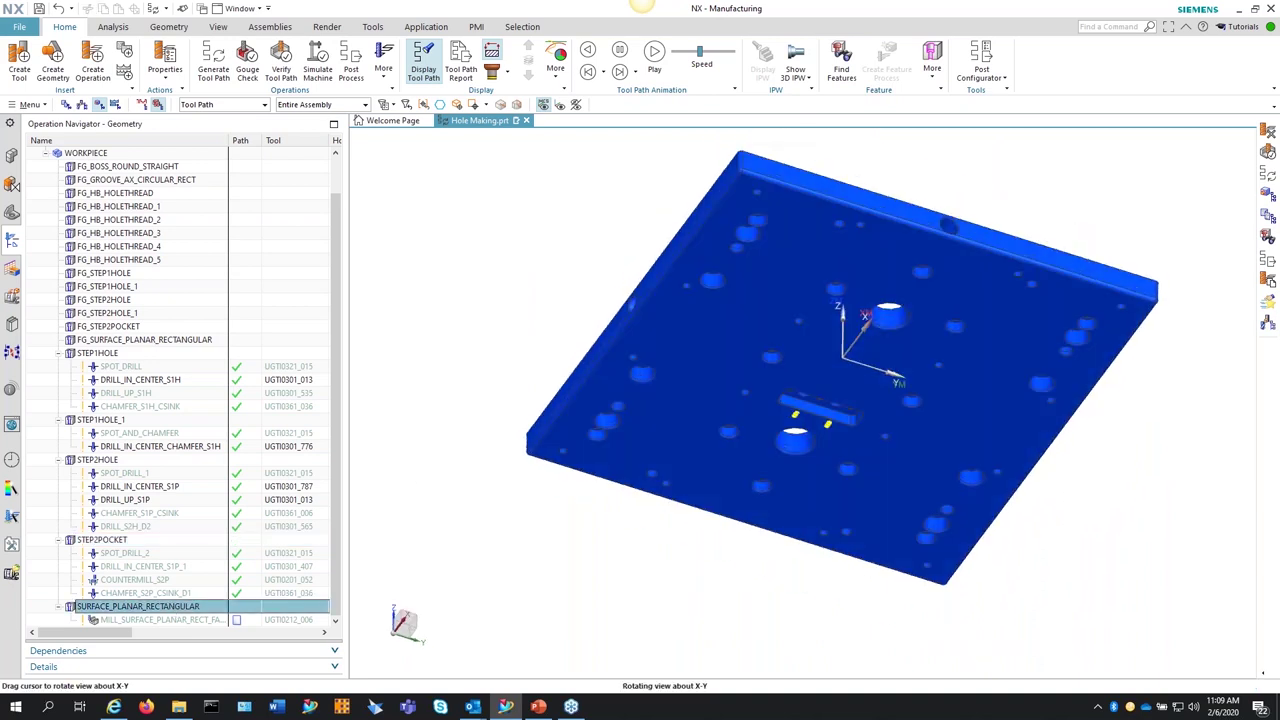
pyautogui.scroll(3, 433, 460)
pyautogui.rightClick(143, 608)
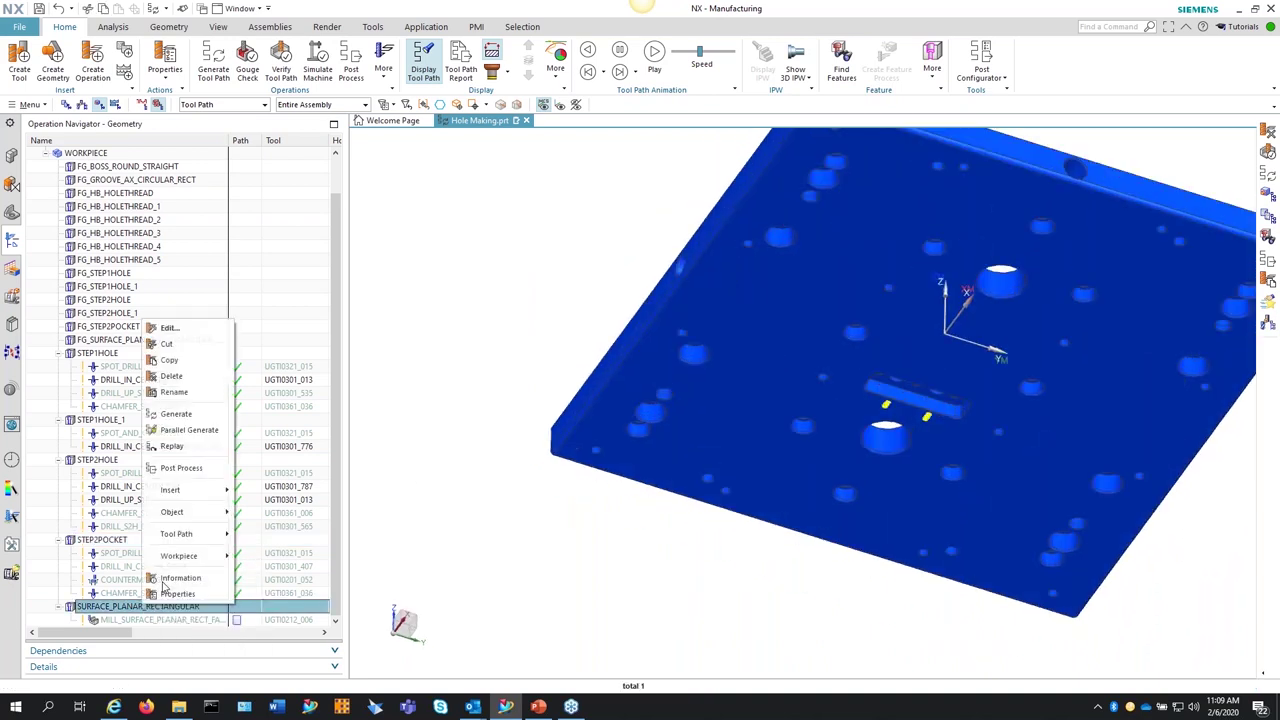
pyautogui.click(371, 409)
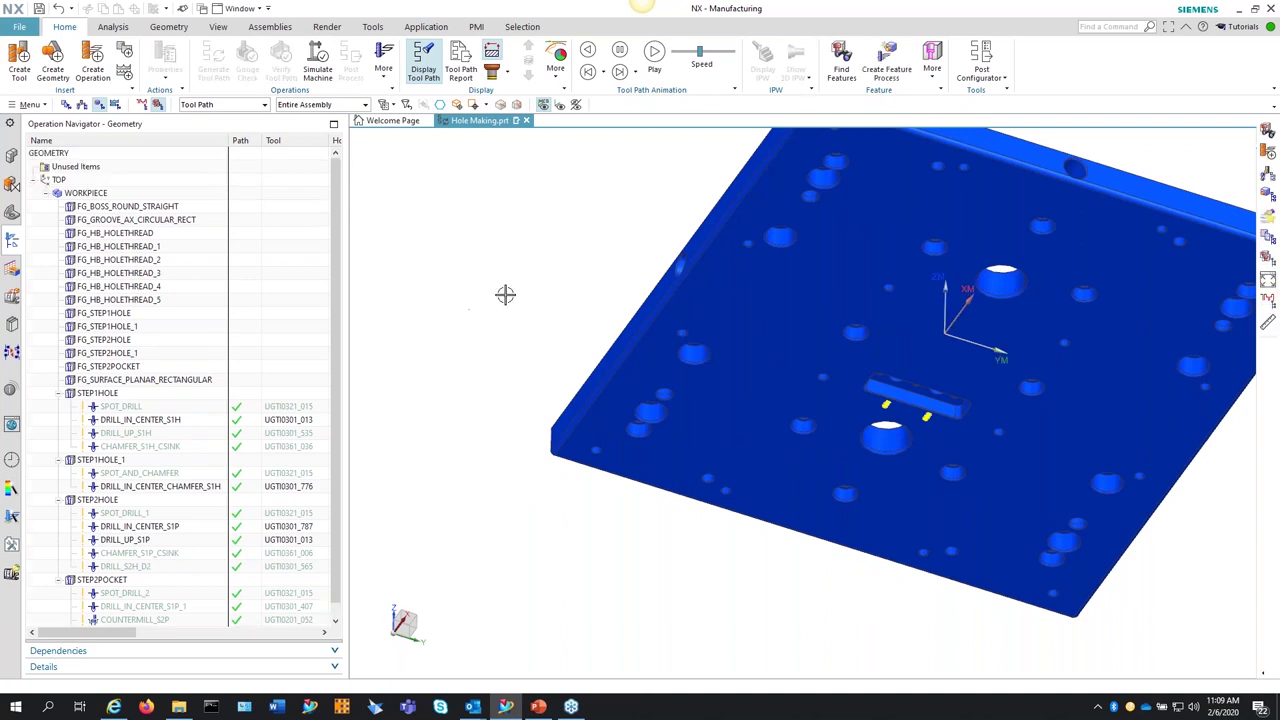
# Step: Check which plate features belong to the feature groups from FG_BOSS_ROUND_STRAIGHT down to FG_STEP2POCKET
pyautogui.moveTo(506, 294); pyautogui.dragTo(482, 400, button='middle')
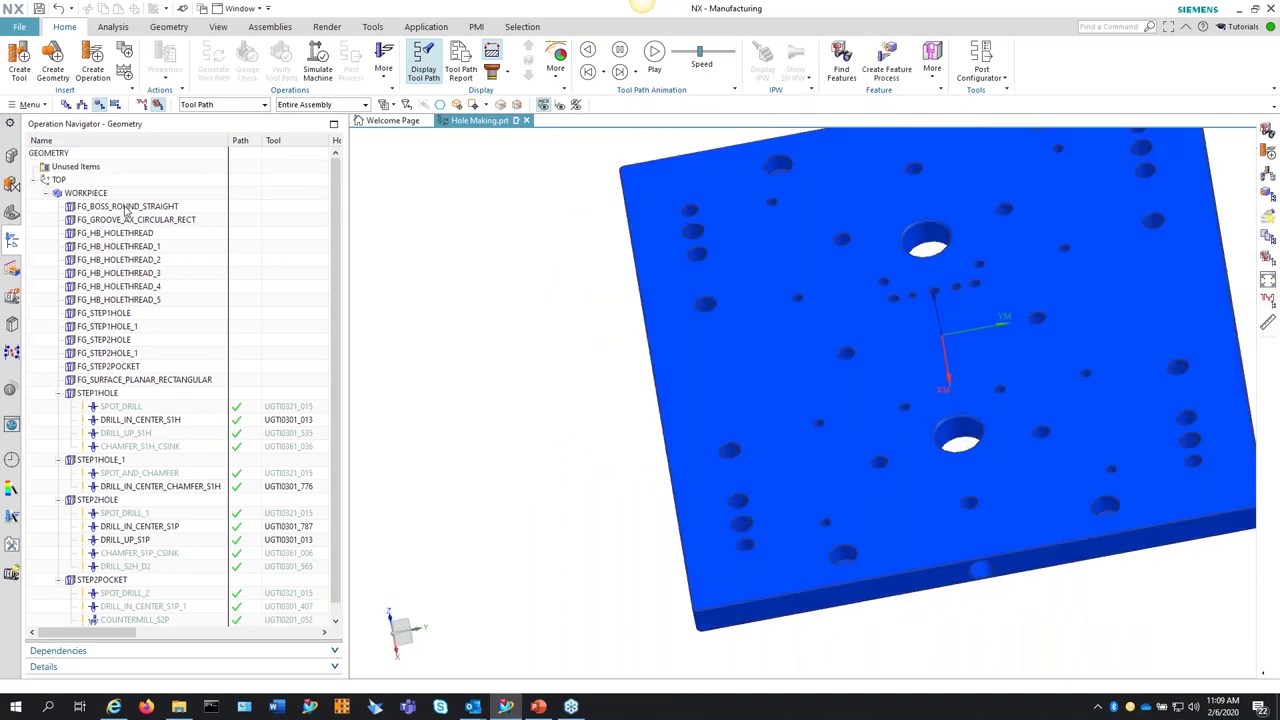
pyautogui.click(127, 206)
pyautogui.click(124, 233)
pyautogui.click(122, 259)
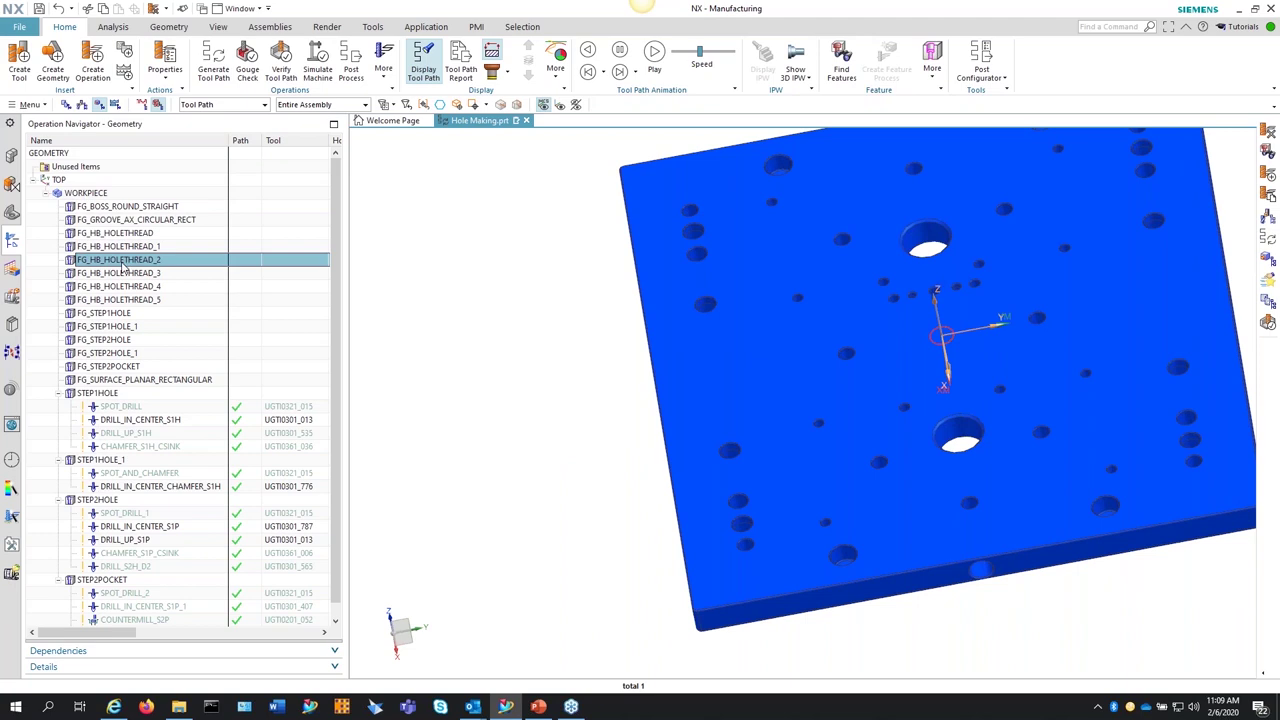
pyautogui.click(123, 273)
pyautogui.click(124, 286)
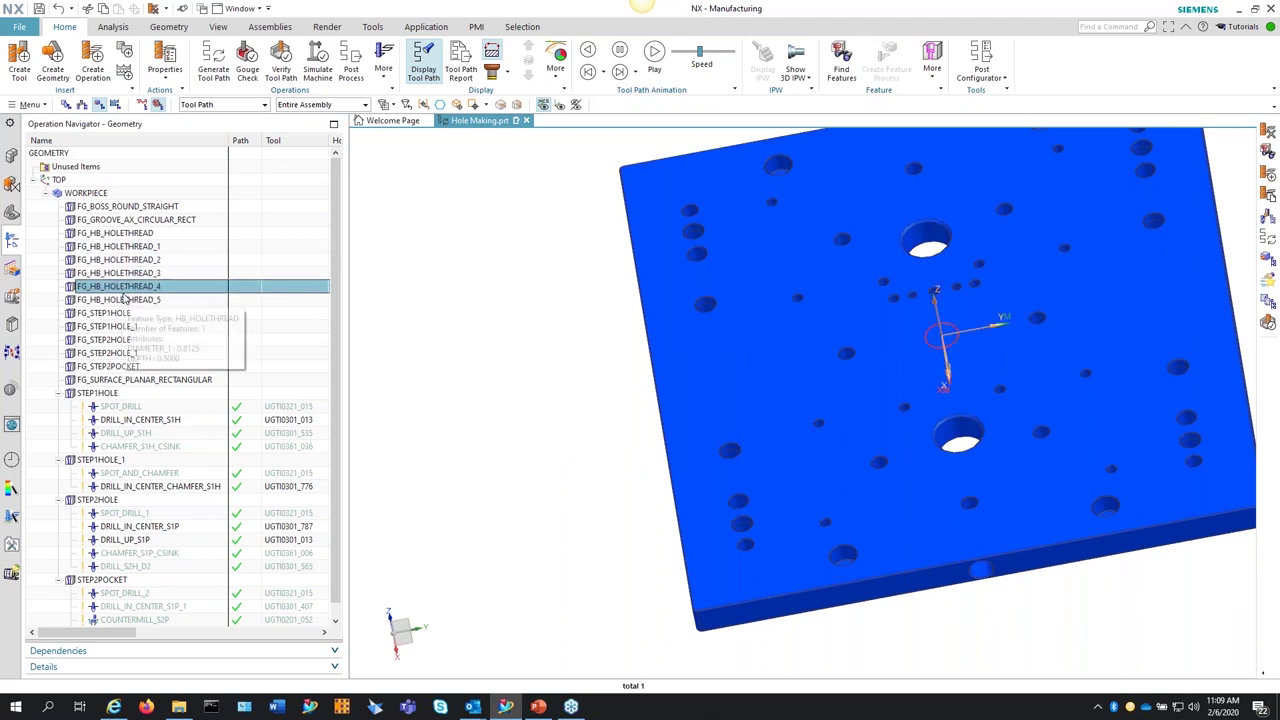
pyautogui.click(124, 300)
pyautogui.click(120, 313)
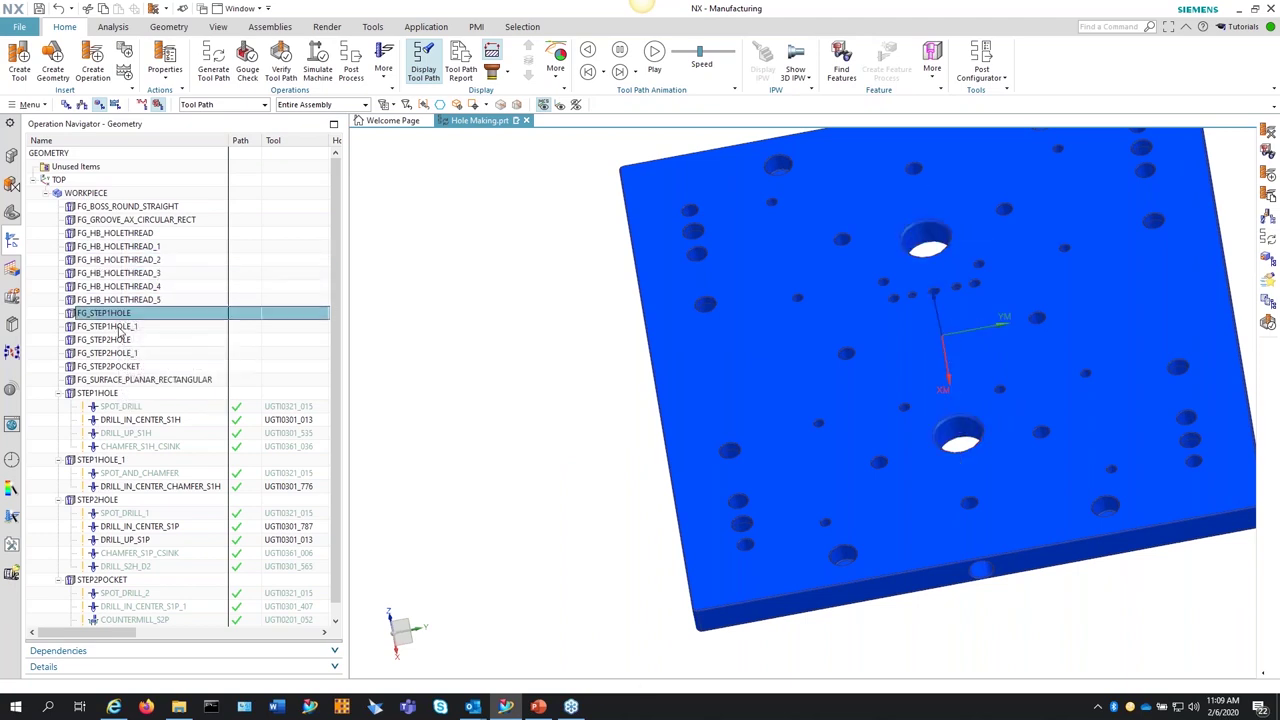
pyautogui.click(118, 326)
pyautogui.click(118, 340)
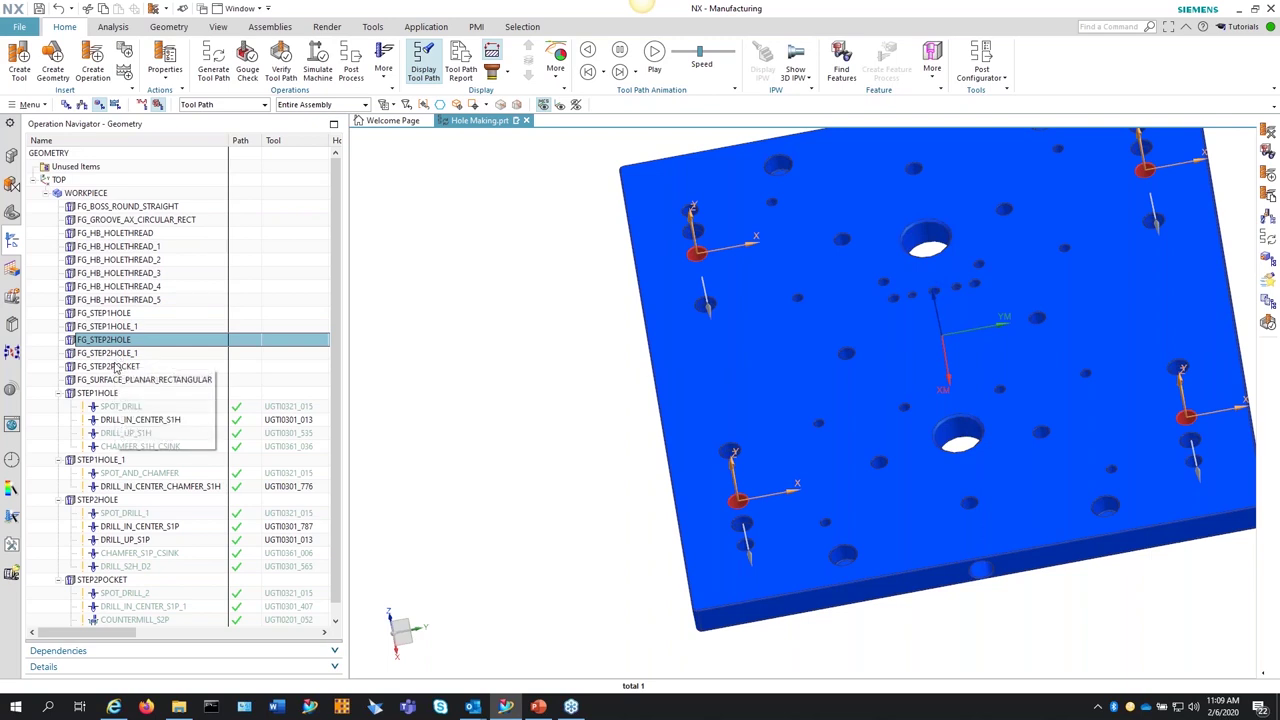
pyautogui.click(115, 367)
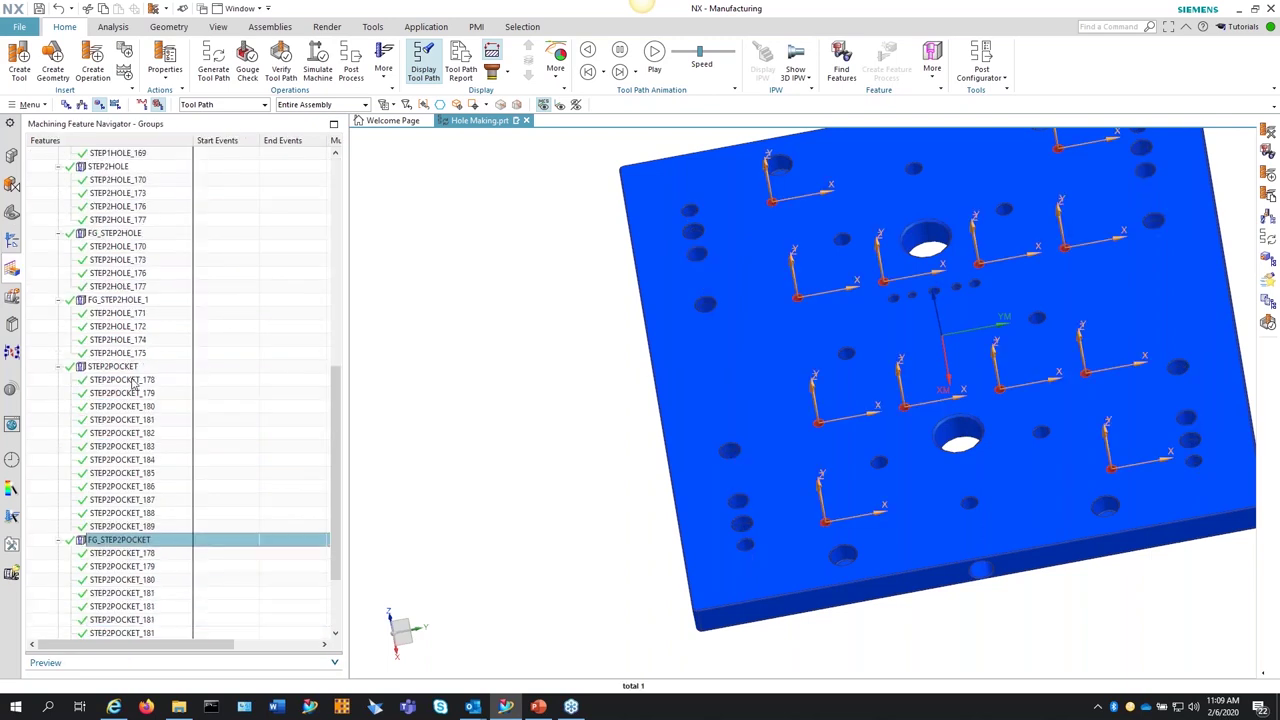
# Step: Review the groups in the Machining Feature Navigator from FG_HB_HOLETHREAD_4 down to STEP1HOLE_1, highlighting each on the plate
pyautogui.scroll(15, 126, 410)
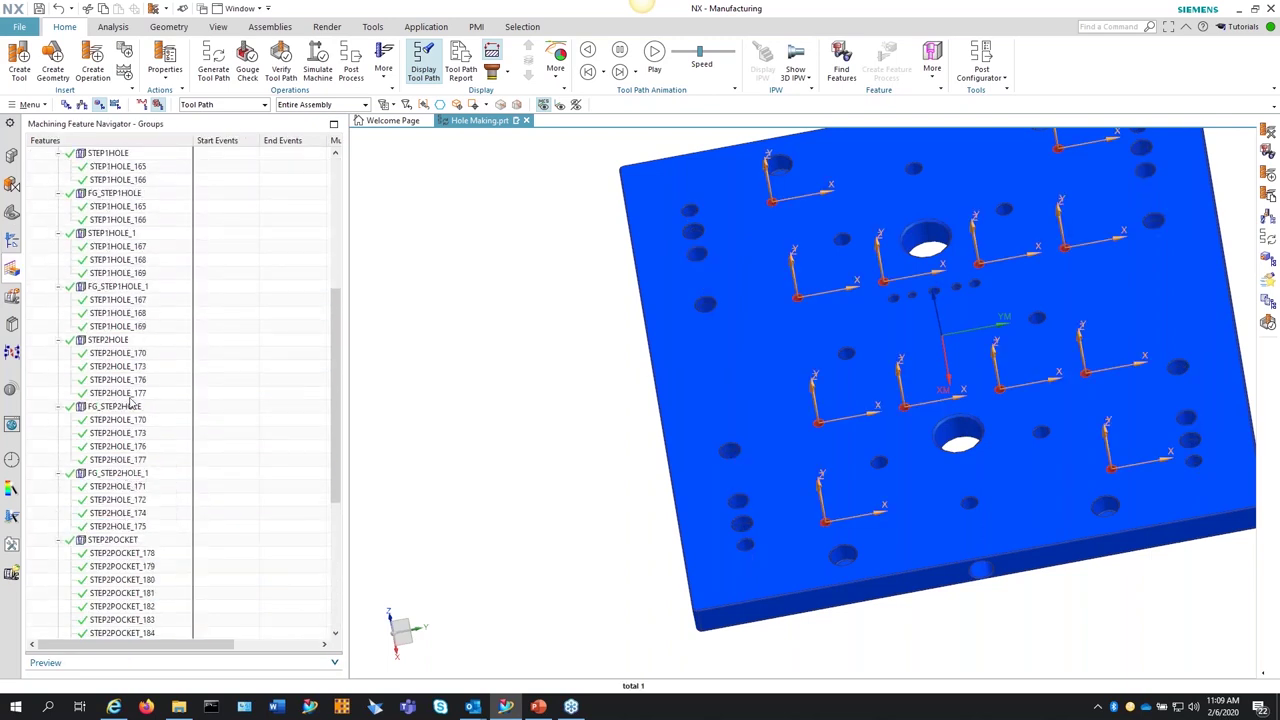
pyautogui.click(116, 220)
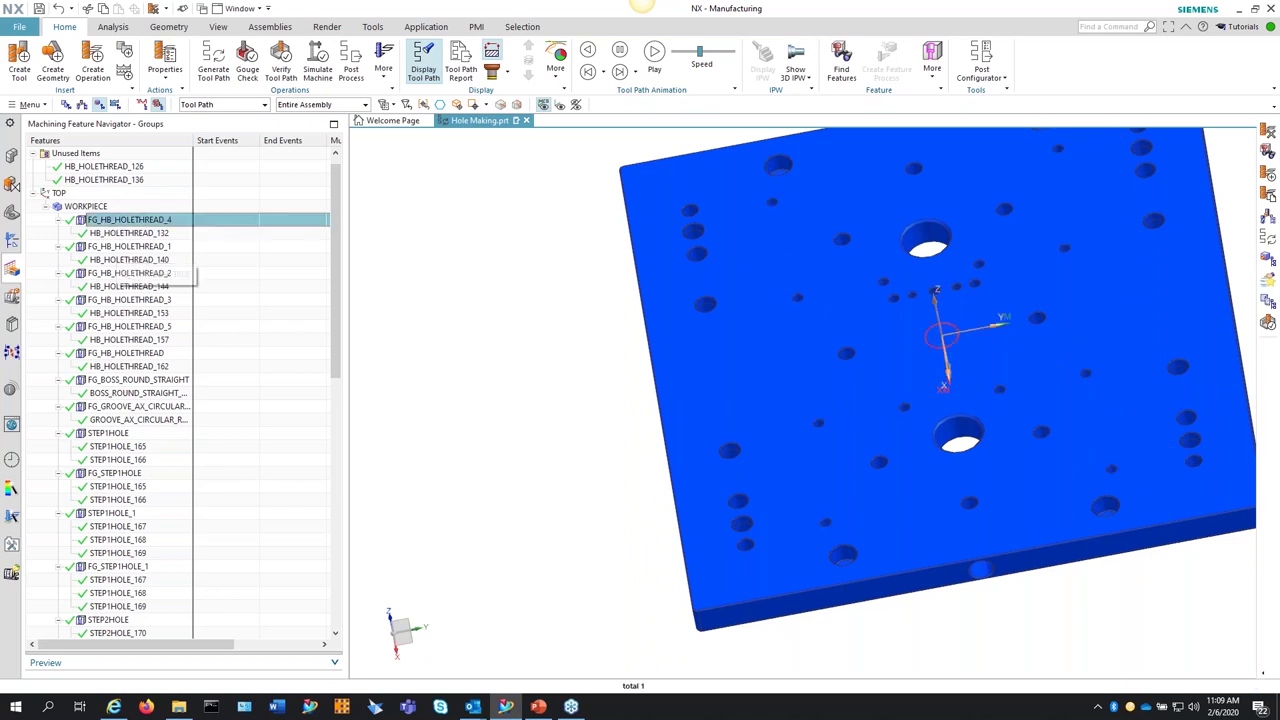
pyautogui.click(118, 246)
pyautogui.click(118, 273)
pyautogui.click(118, 299)
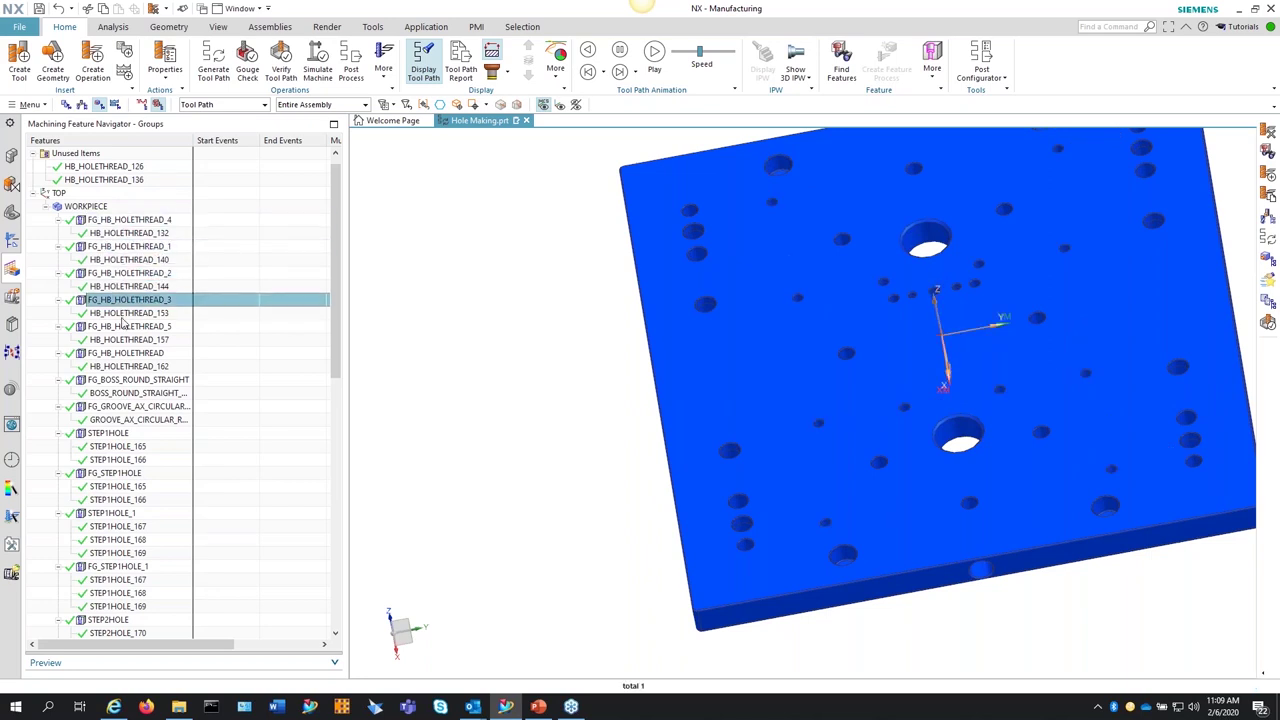
pyautogui.click(118, 326)
pyautogui.click(118, 353)
pyautogui.click(118, 380)
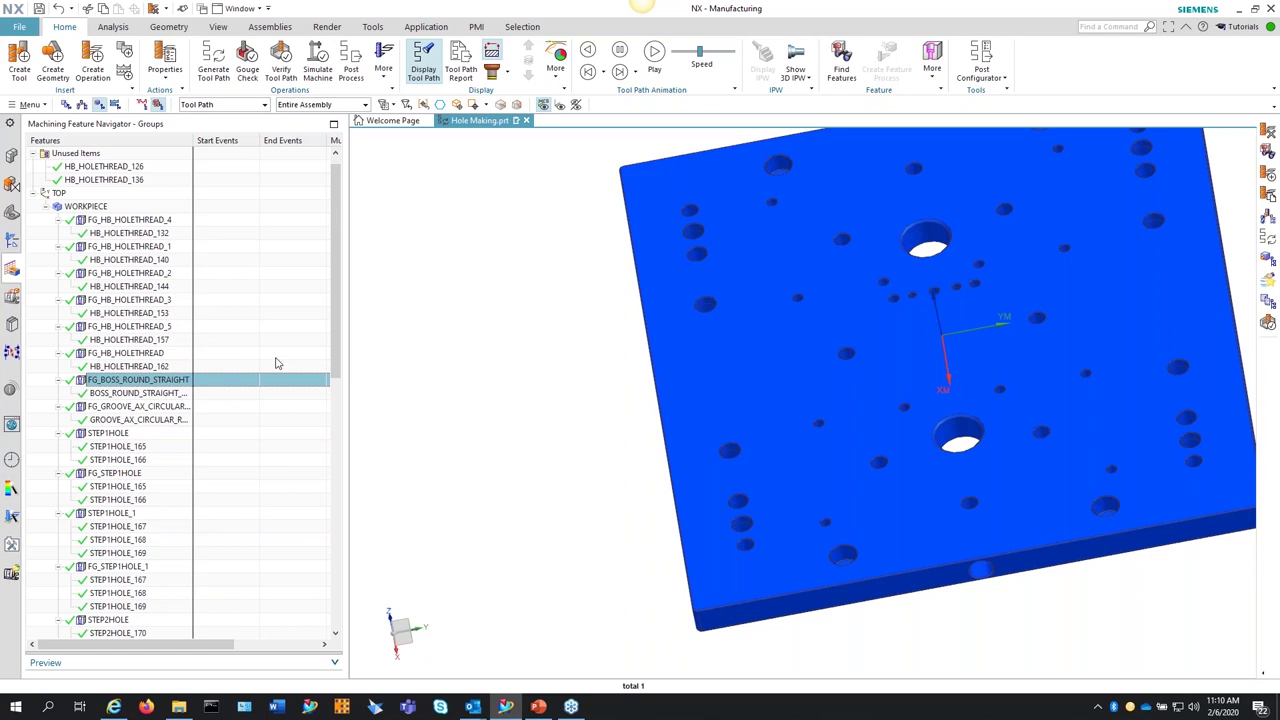
pyautogui.moveTo(400, 360); pyautogui.dragTo(464, 360, button='middle')
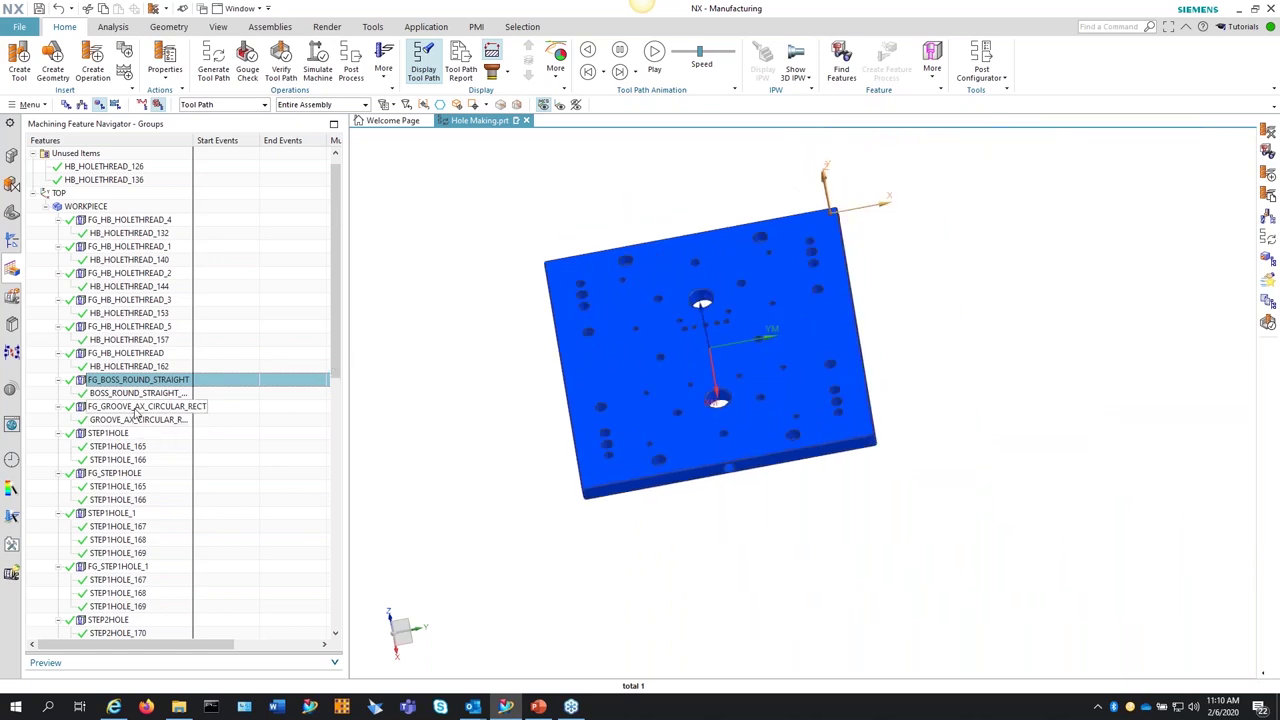
pyautogui.click(150, 406)
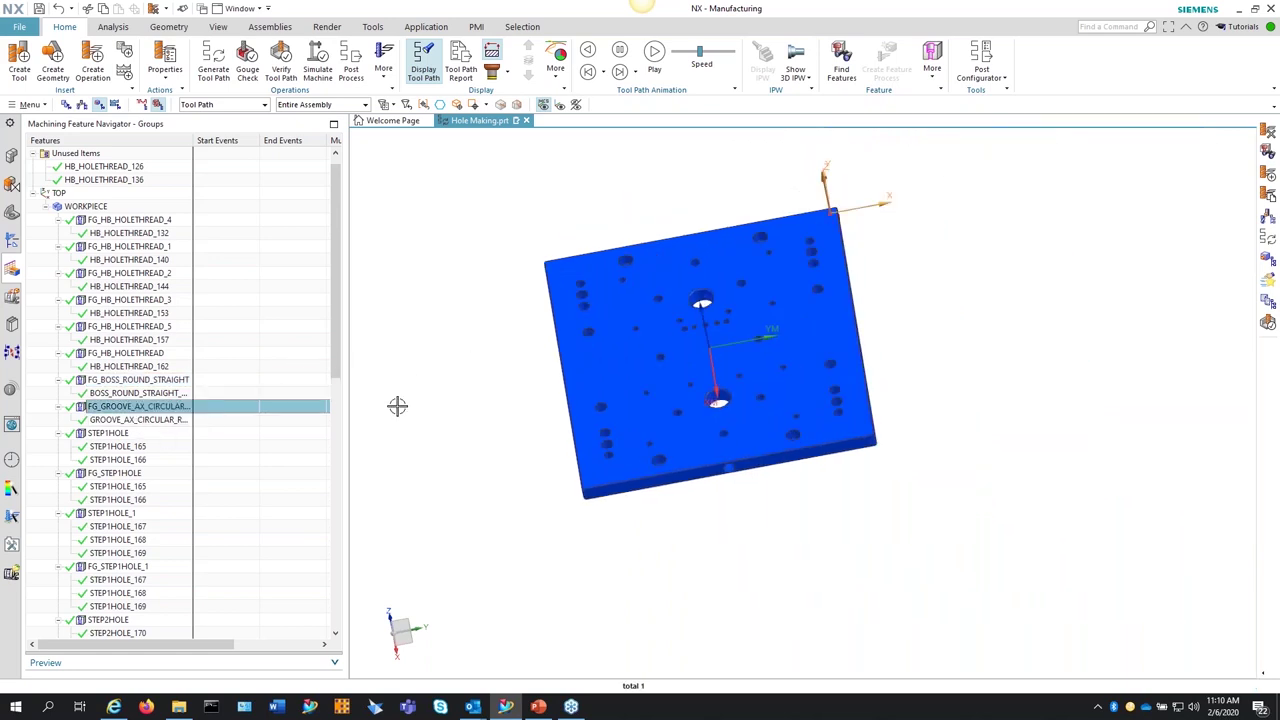
pyautogui.click(100, 434)
pyautogui.click(114, 473)
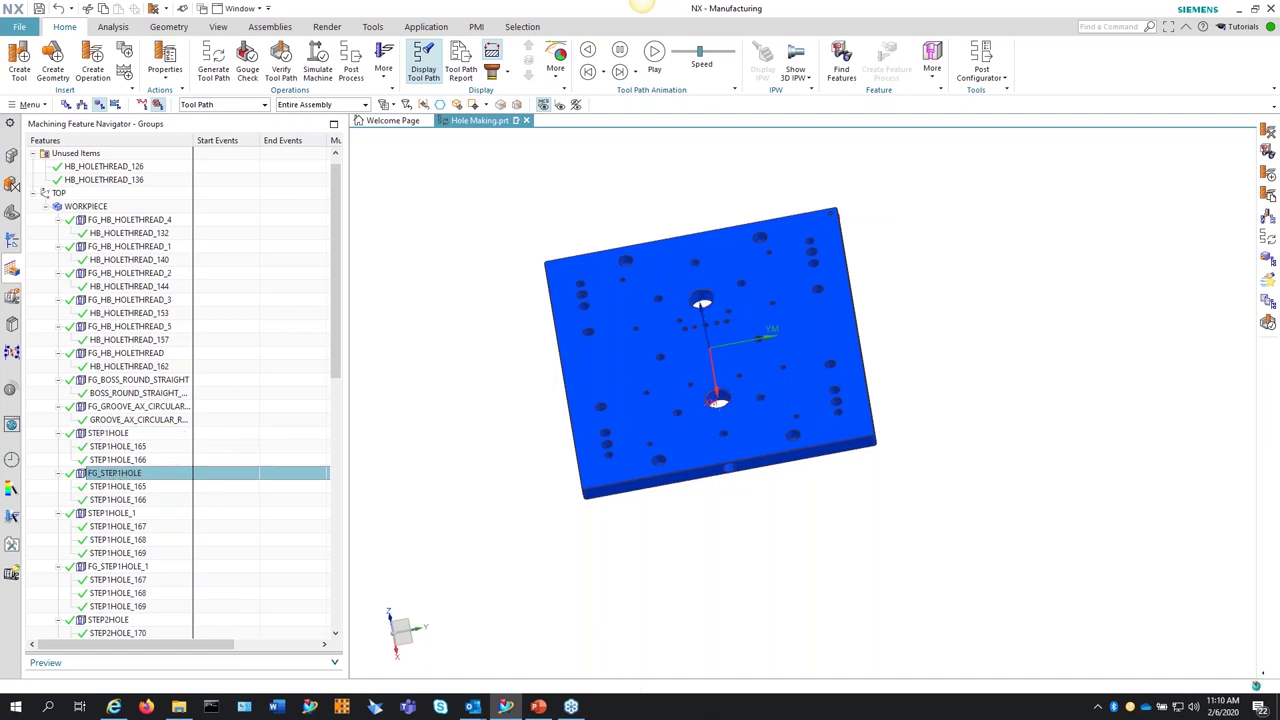
pyautogui.click(111, 513)
# Step: Find the workpiece's features again by parametric recognition, with the machining access direction method set to None
pyautogui.rightClick(43, 331)
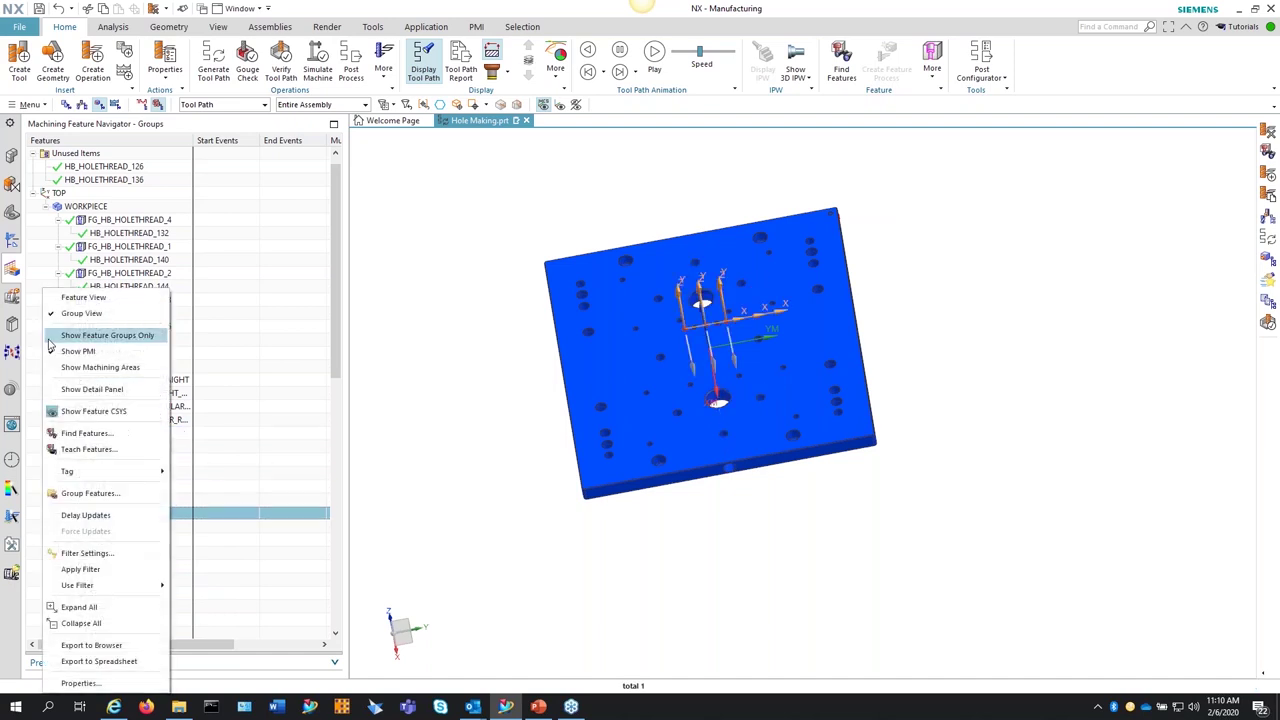
pyautogui.click(100, 432)
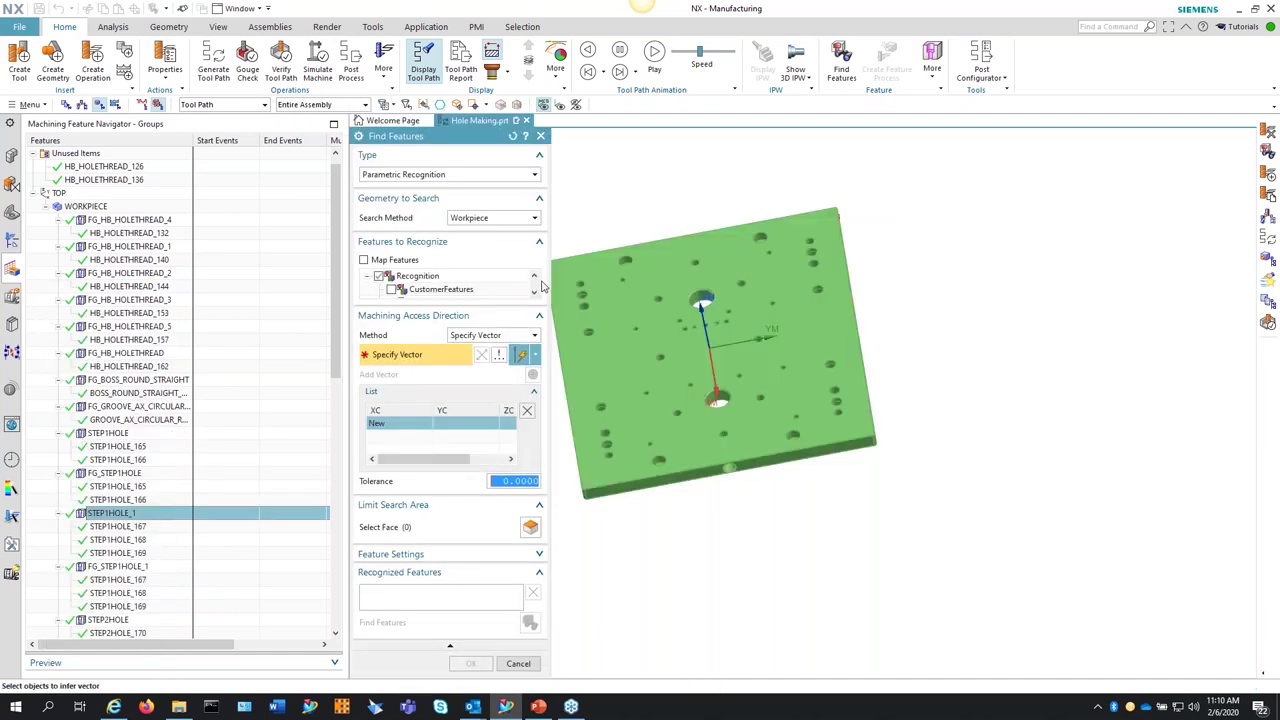
pyautogui.click(497, 336)
pyautogui.click(499, 350)
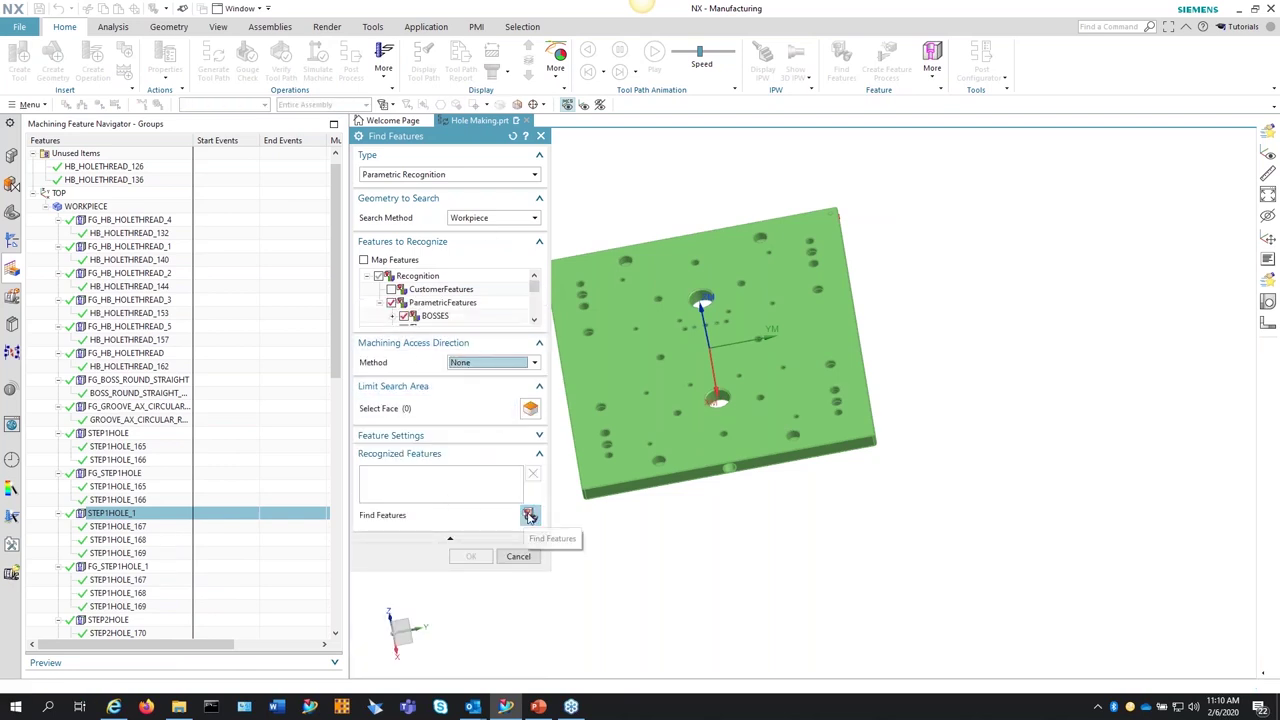
pyautogui.click(529, 515)
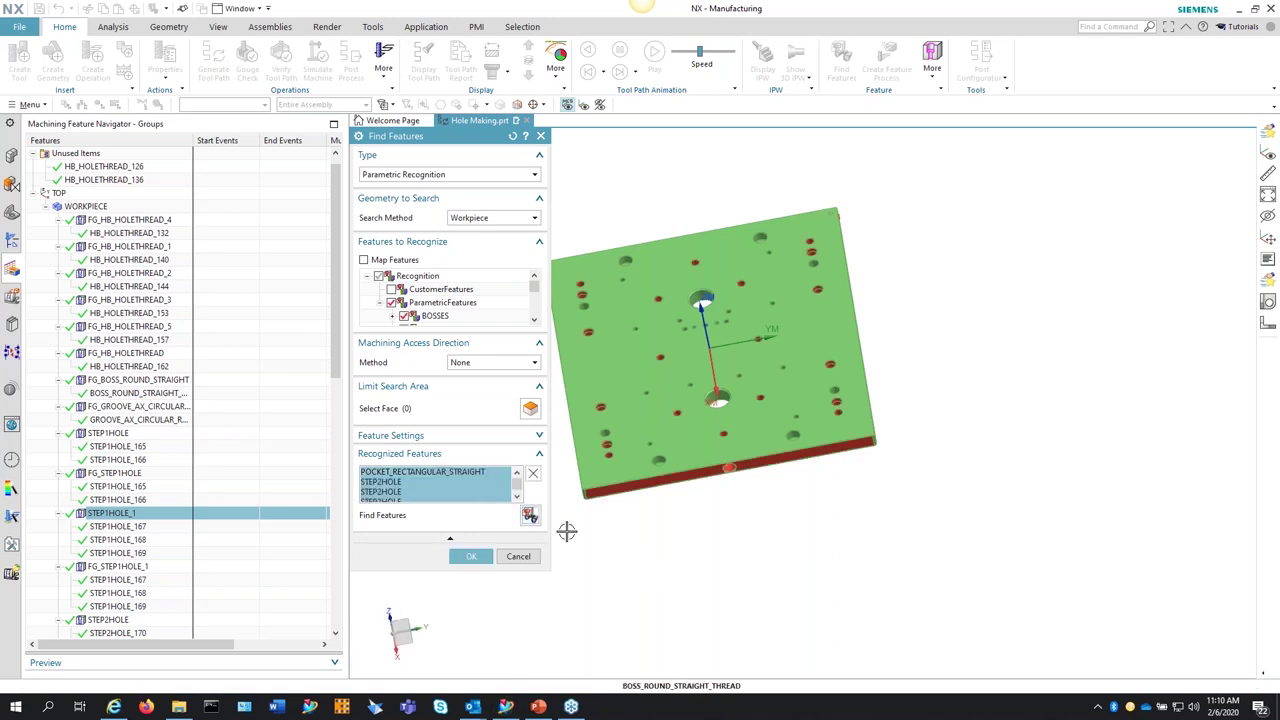
pyautogui.click(472, 556)
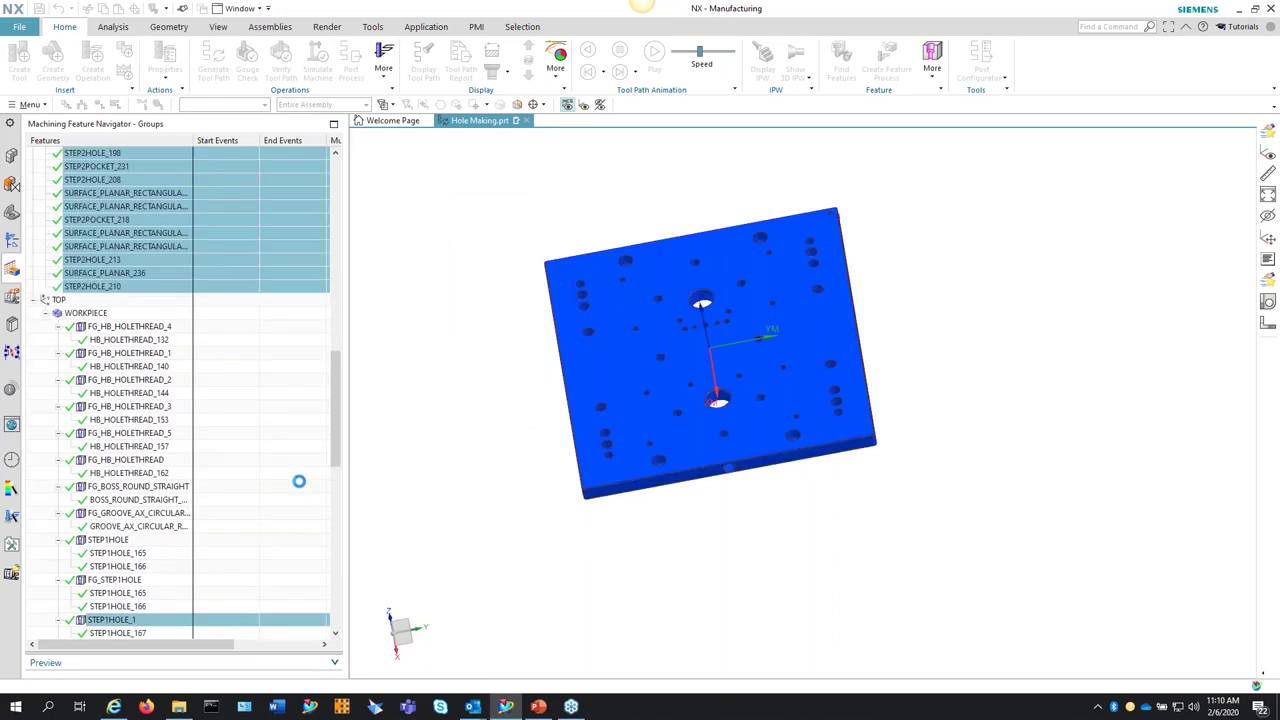
# Step: Group the newly found features with the machining access direction method set to None and create their feature groups
pyautogui.rightClick(106, 233)
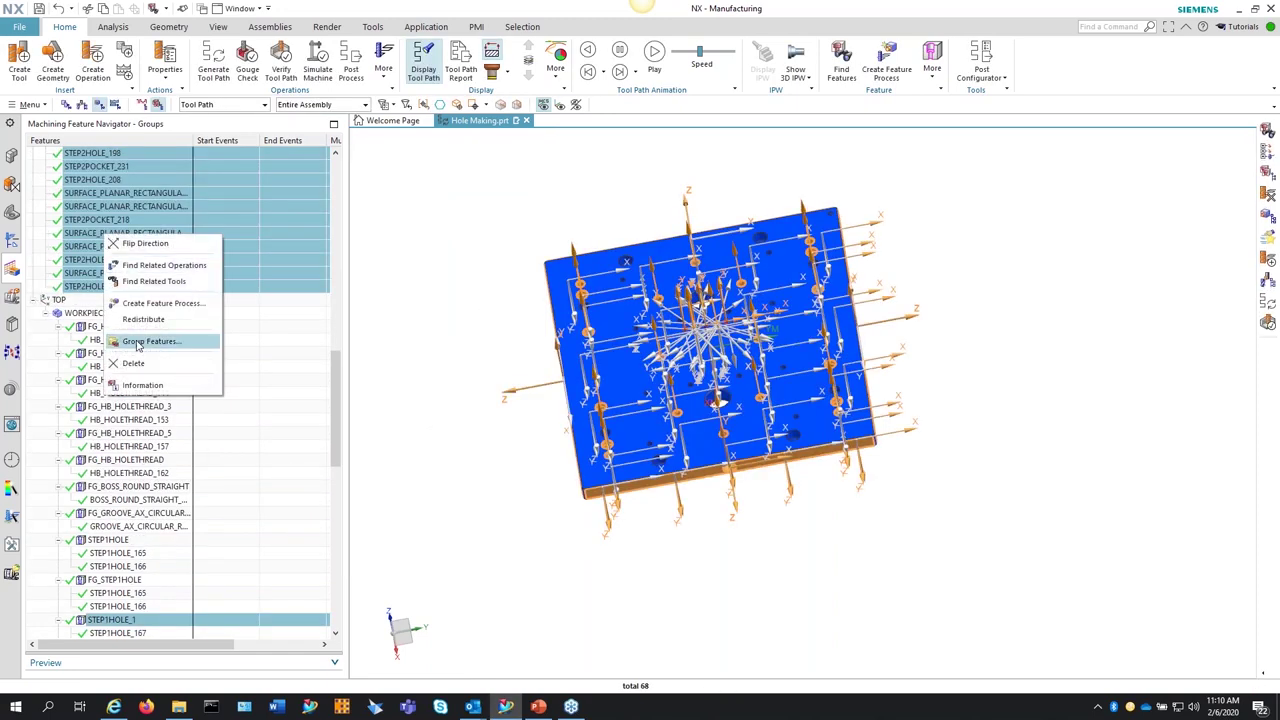
pyautogui.click(150, 344)
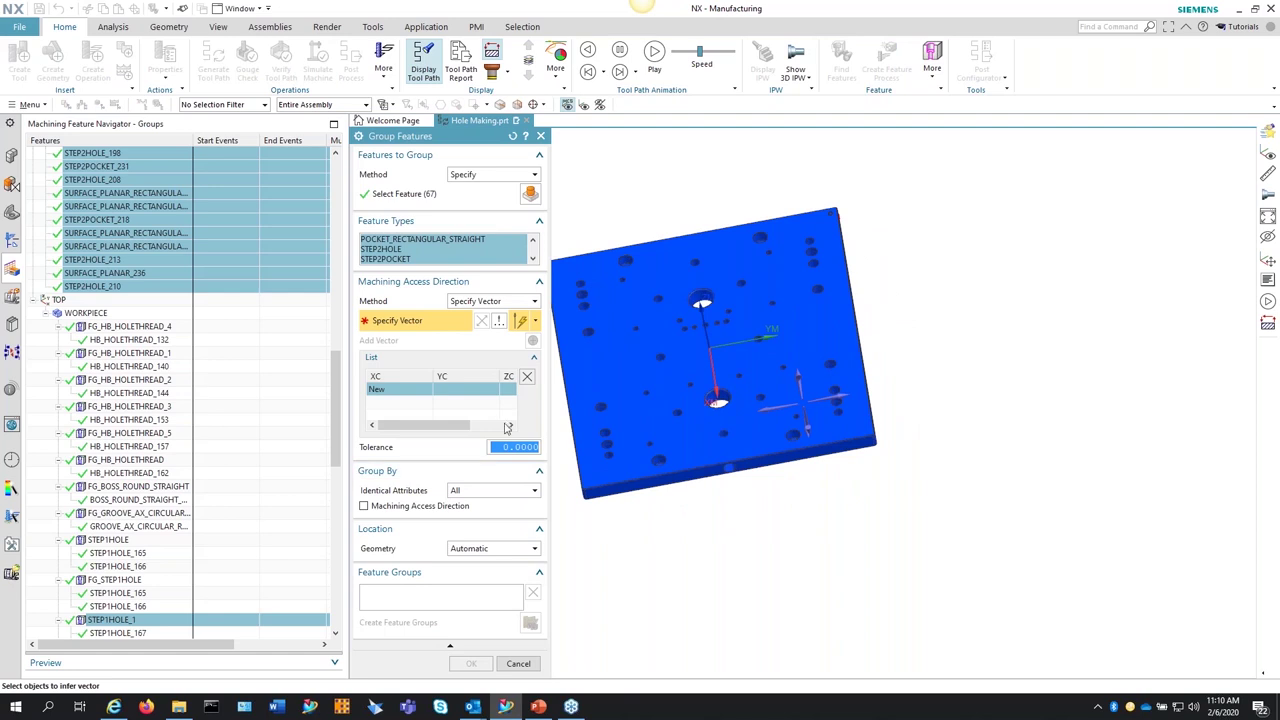
pyautogui.click(508, 301)
pyautogui.click(490, 314)
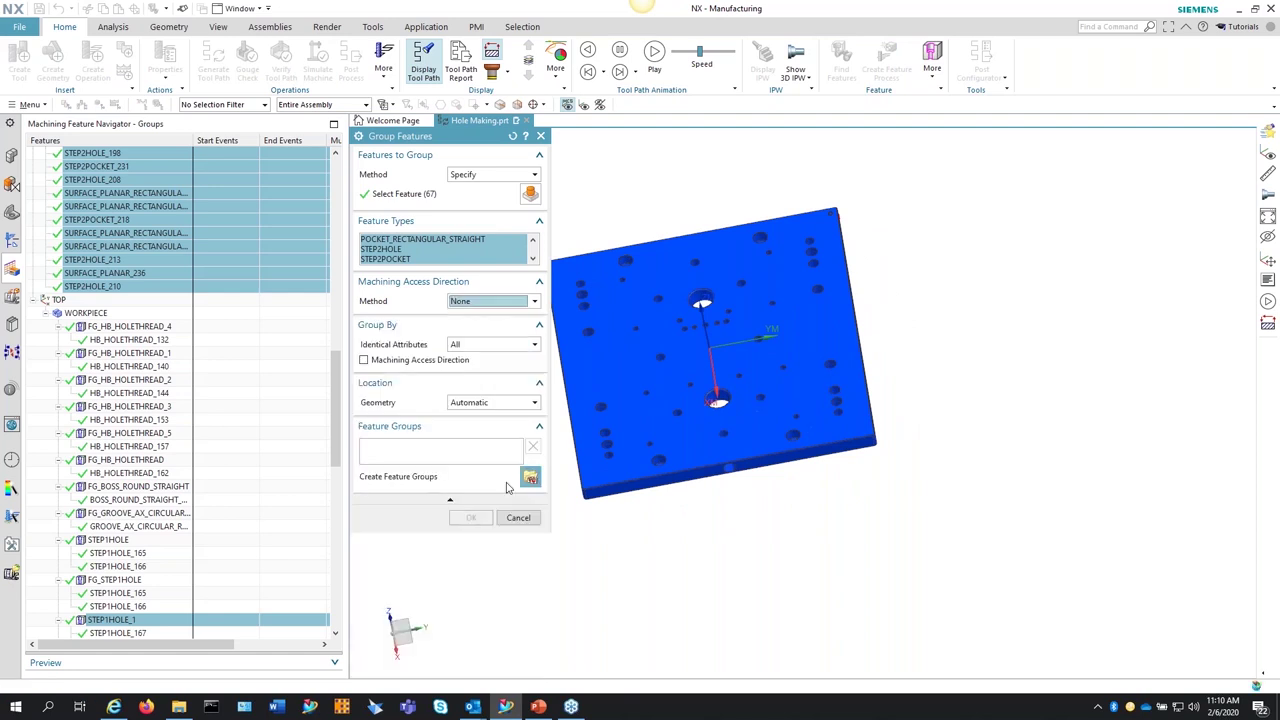
pyautogui.click(531, 478)
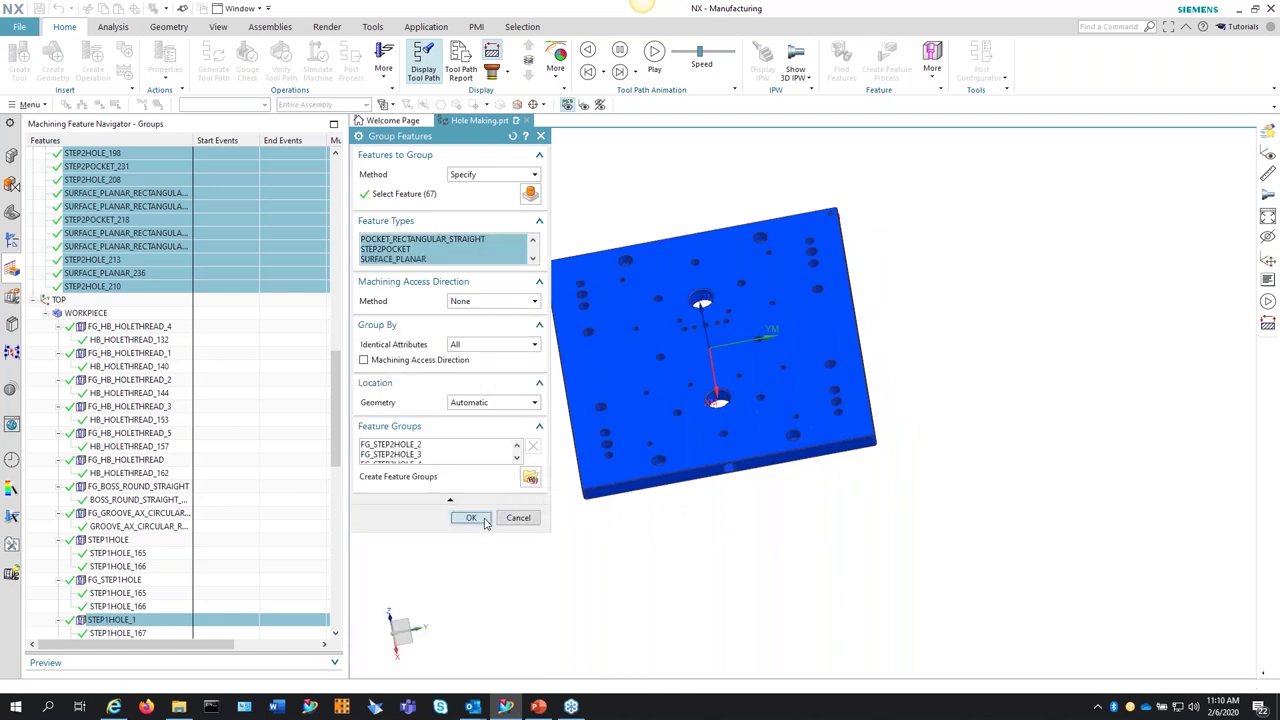
pyautogui.click(471, 517)
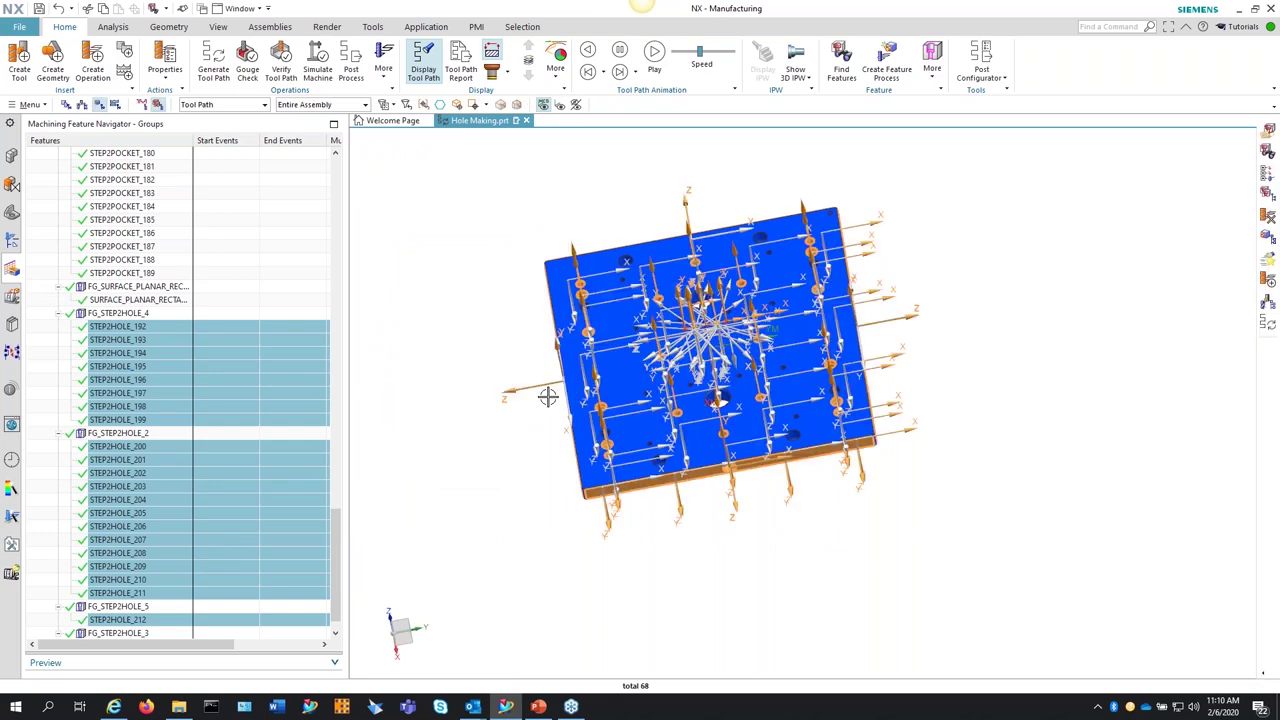
# Step: Examine the hole locations and access directions of feature group FG_STEP2HOLE_4 from both sides of the plate
pyautogui.moveTo(549, 396); pyautogui.dragTo(558, 297, button='middle')
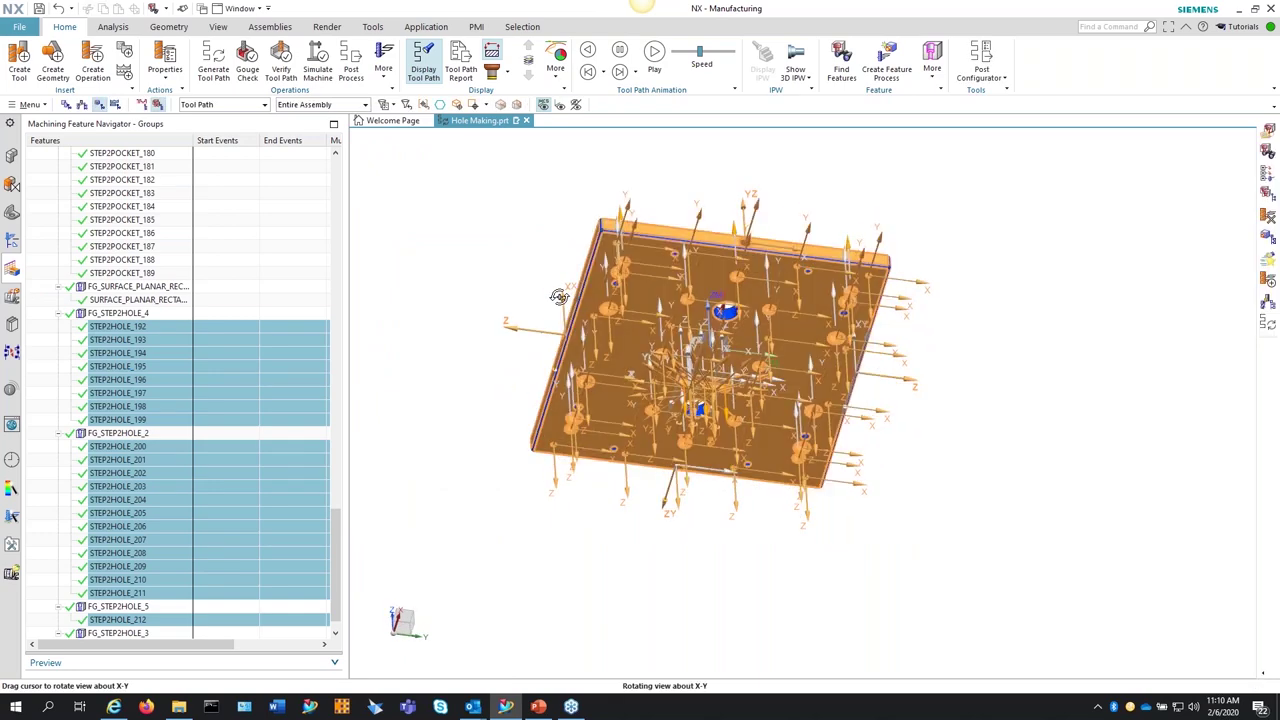
pyautogui.click(243, 277)
pyautogui.click(118, 313)
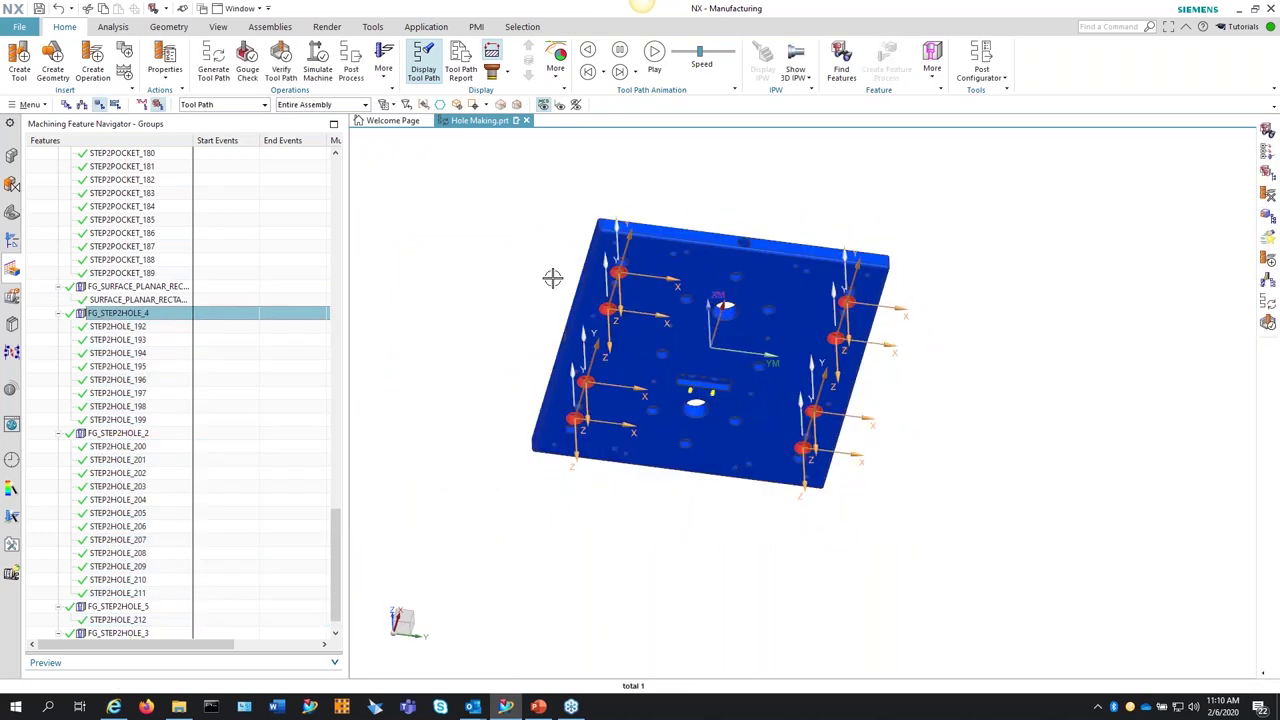
pyautogui.moveTo(553, 278); pyautogui.dragTo(551, 314, button='middle')
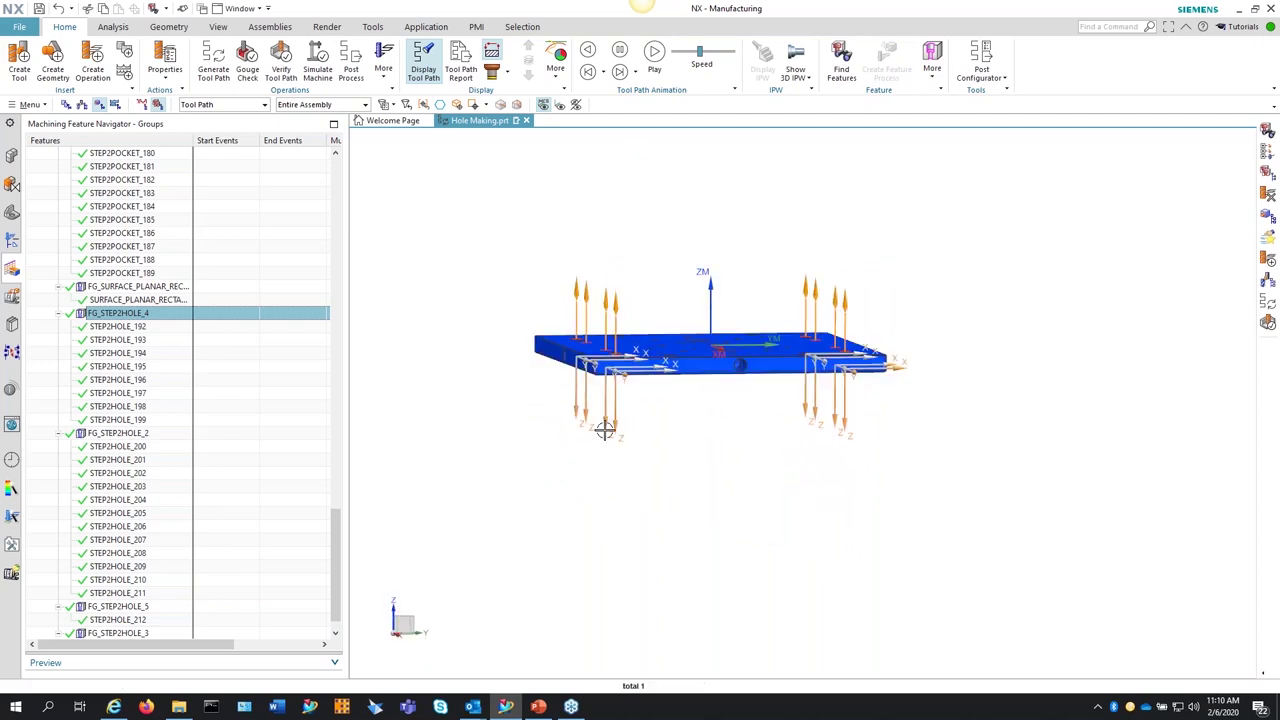
pyautogui.moveTo(604, 430); pyautogui.dragTo(514, 303, button='middle')
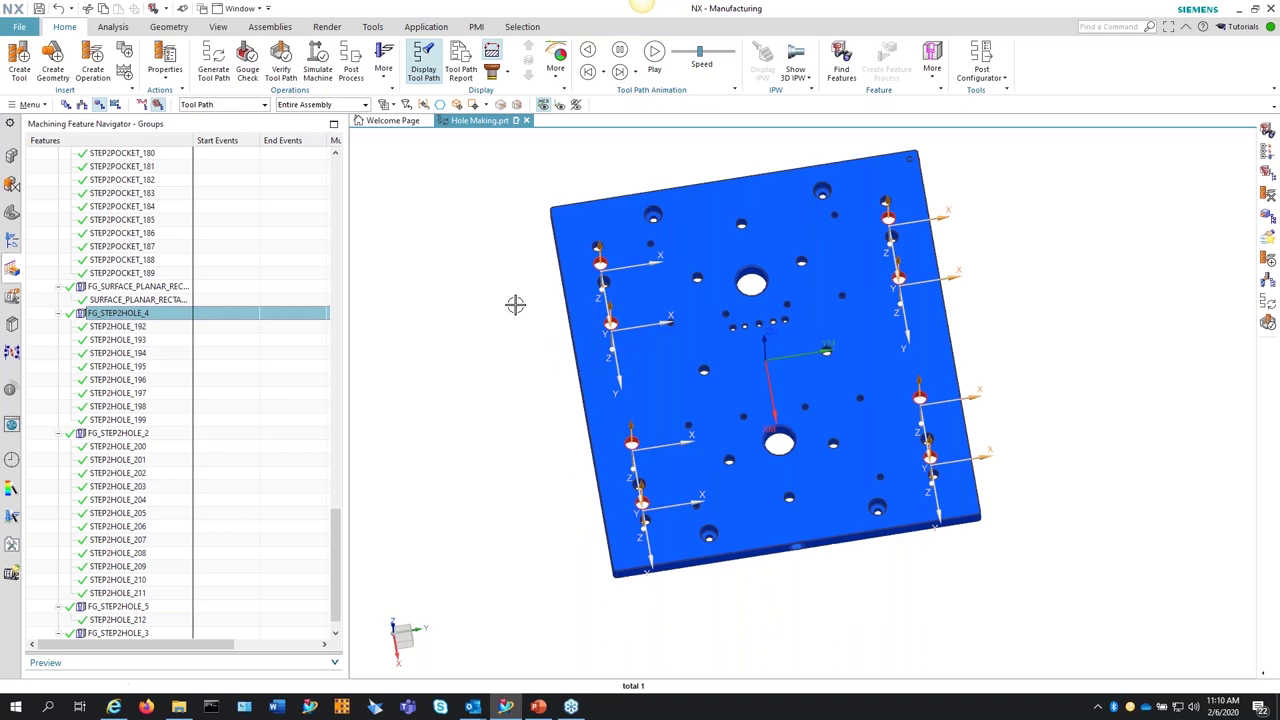
# Step: Refresh the display and check the Operation Navigator's geometry view for operations under the new feature groups
pyautogui.scroll(2, 454, 198)
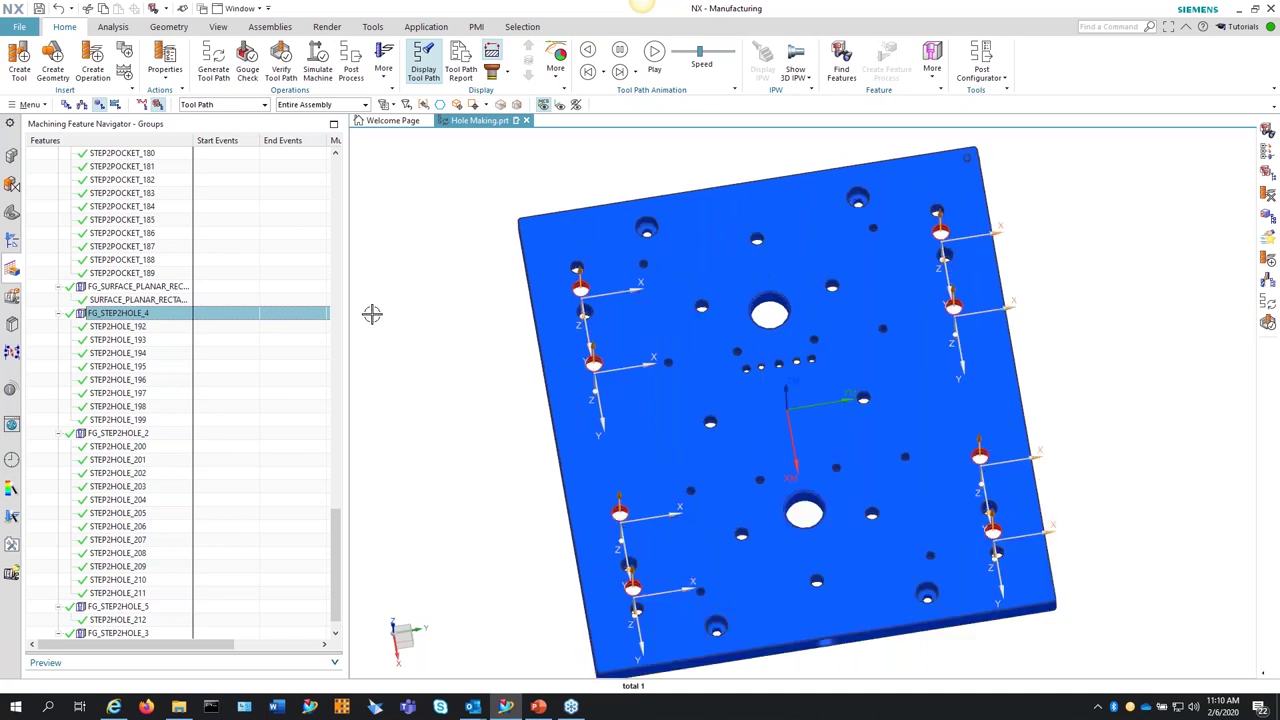
pyautogui.press('F5')
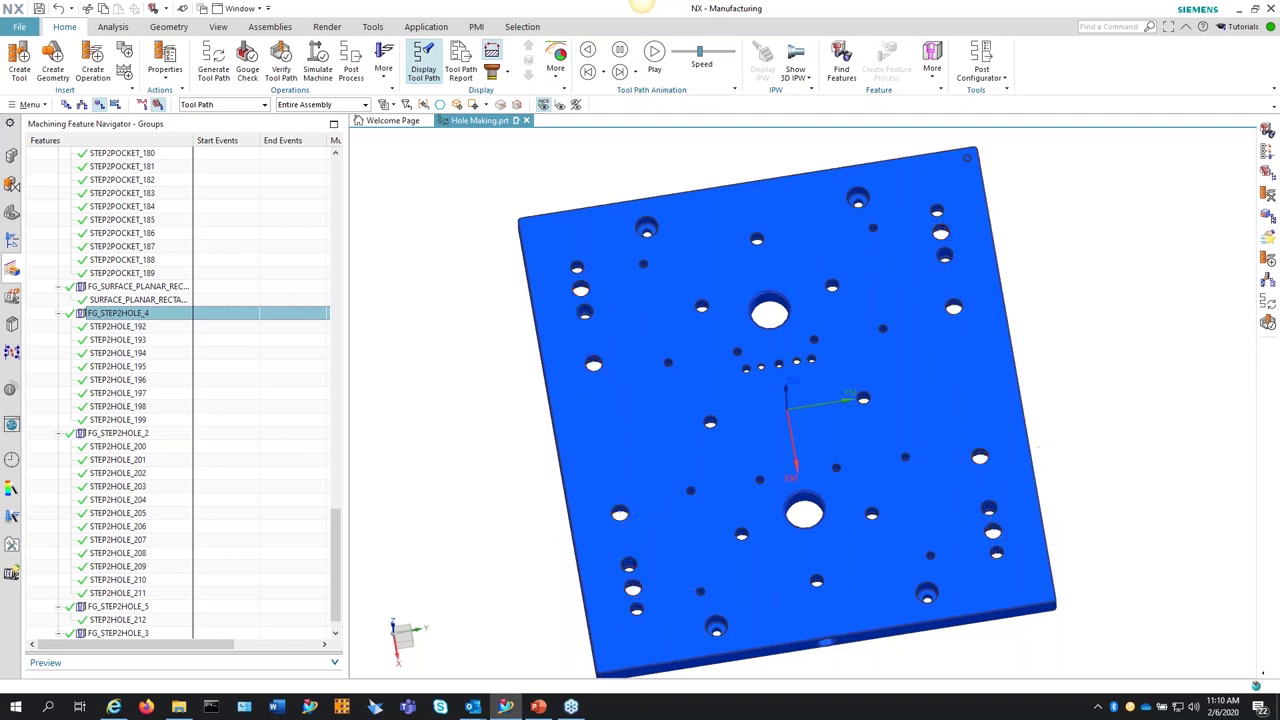
pyautogui.click(11, 240)
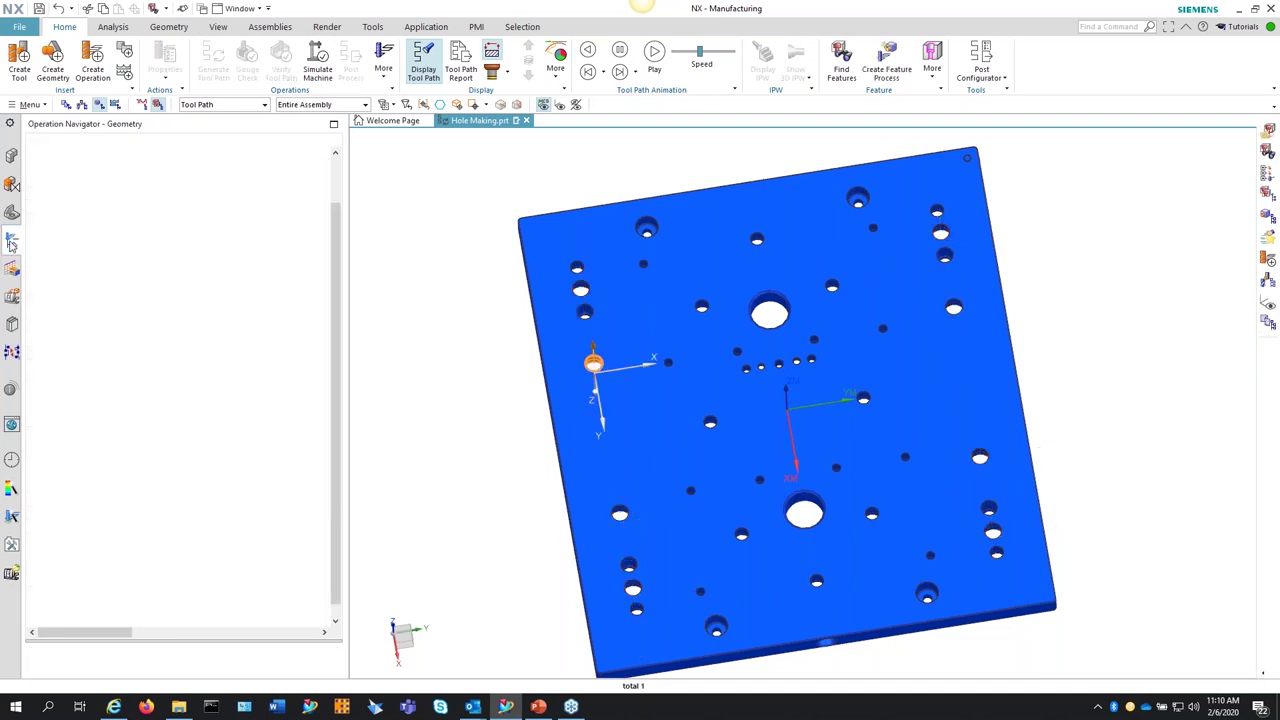
pyautogui.scroll(2, 30, 247)
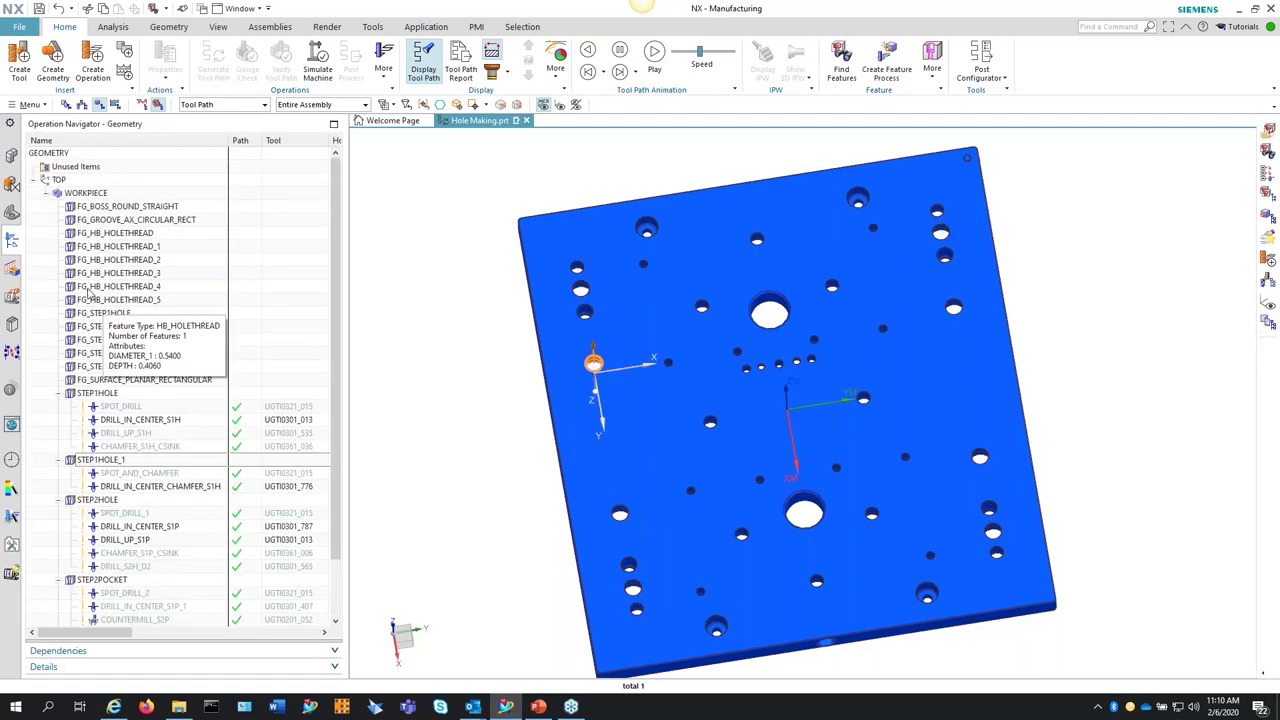
pyautogui.rightClick(57, 245)
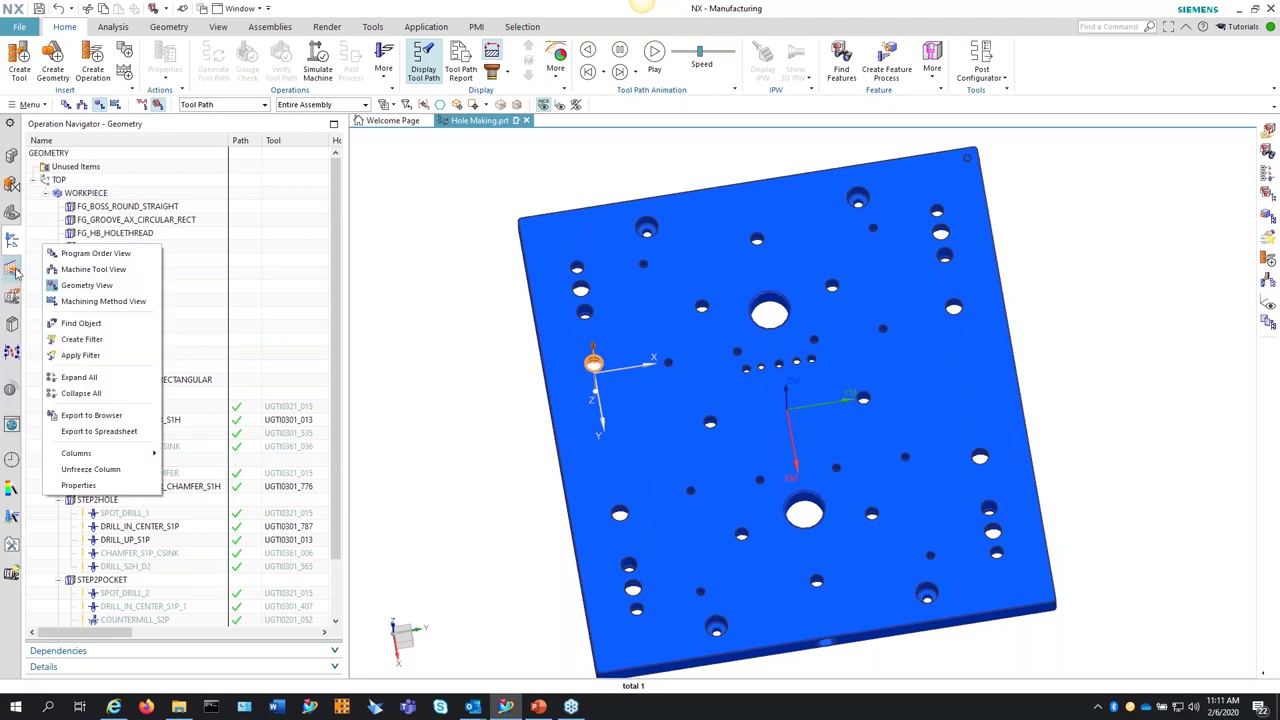
# Step: Try to create a feature process for the GEOMETRY root in the Machining Feature Navigator
pyautogui.click(11, 268)
pyautogui.scroll(9, 107, 233)
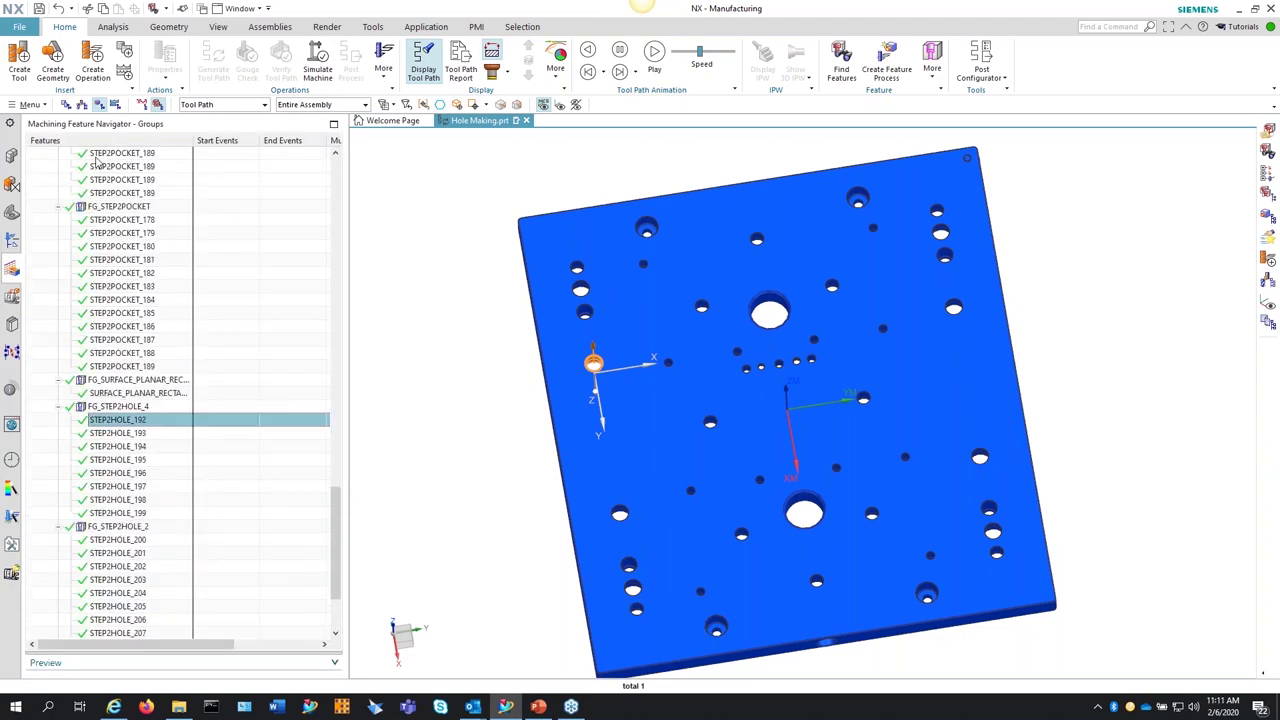
pyautogui.scroll(6, 337, 375)
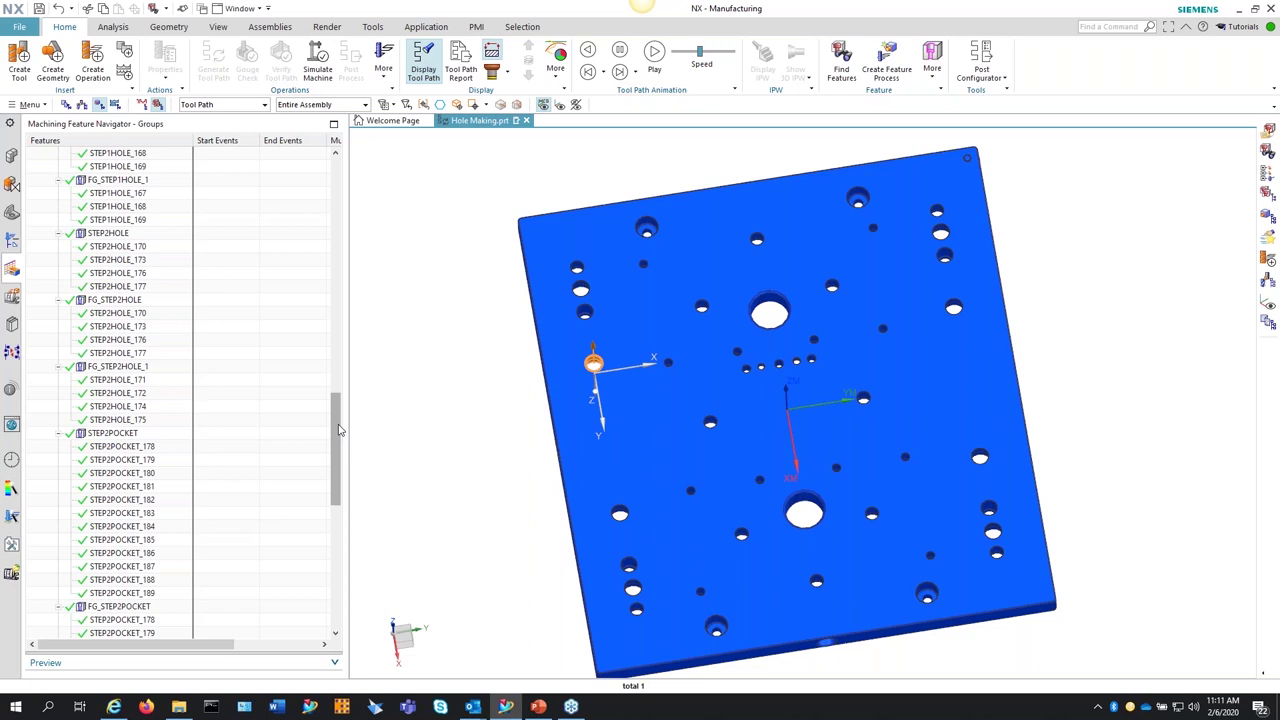
pyautogui.moveTo(337, 343); pyautogui.dragTo(57, 155)
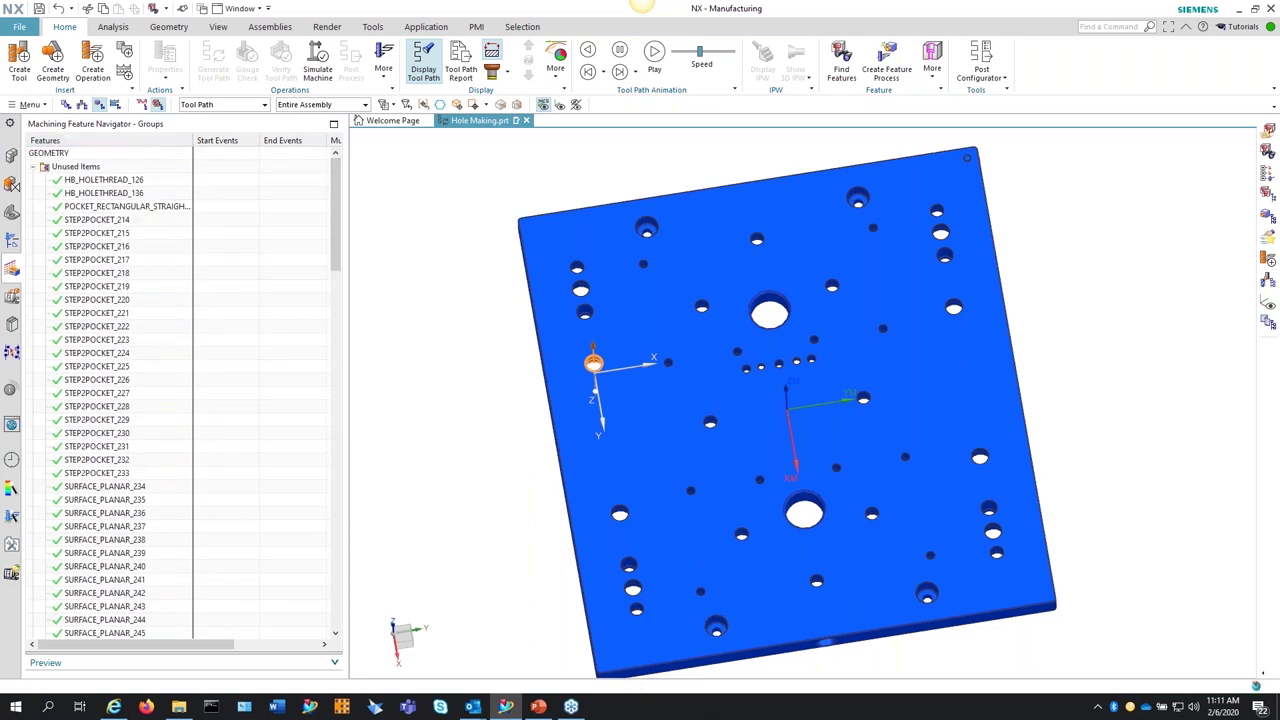
pyautogui.click(57, 154)
pyautogui.rightClick(57, 154)
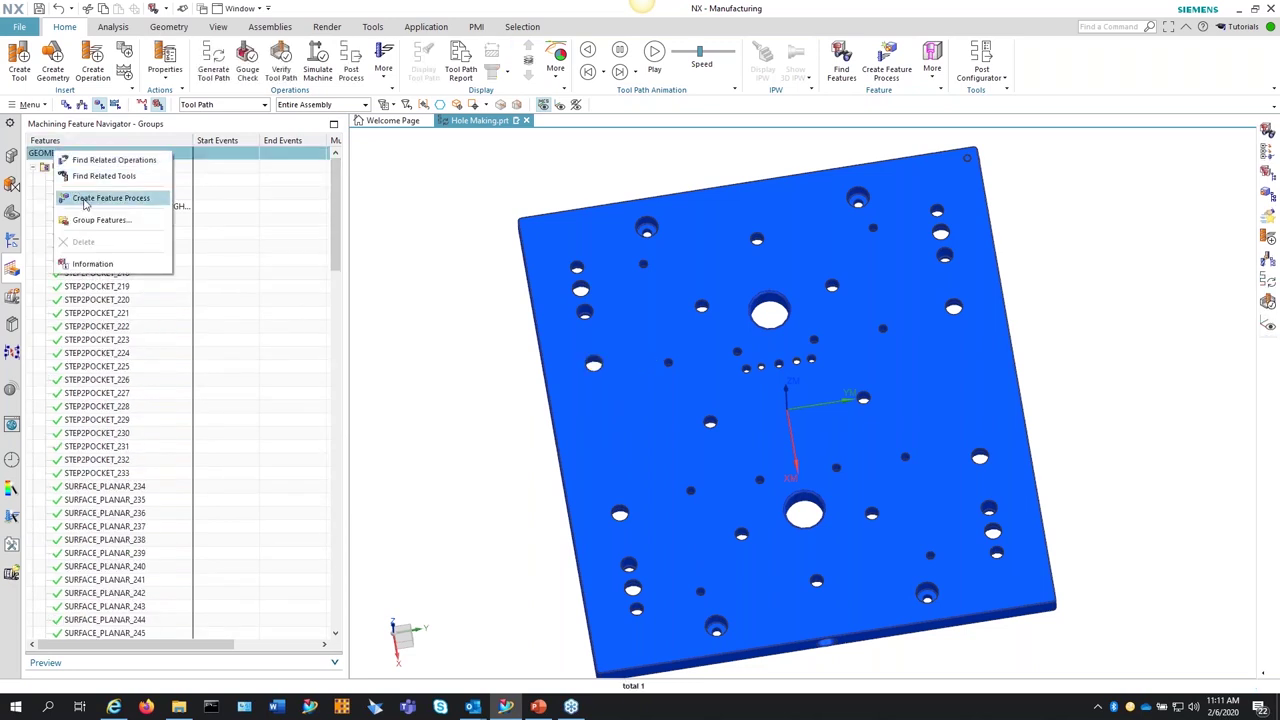
pyautogui.click(84, 201)
pyautogui.press('Return')
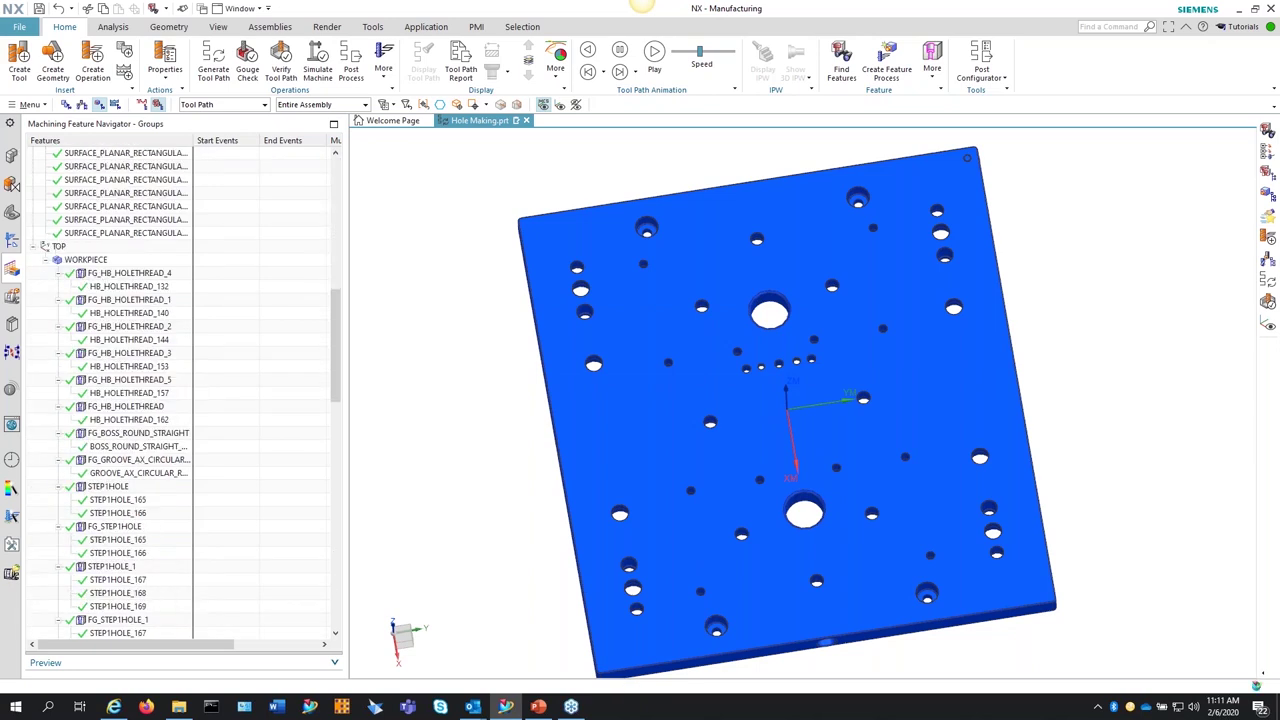
# Step: Try to create a feature process for the TOP group in the Machining Feature Navigator
pyautogui.click(58, 246)
pyautogui.rightClick(58, 246)
pyautogui.click(95, 292)
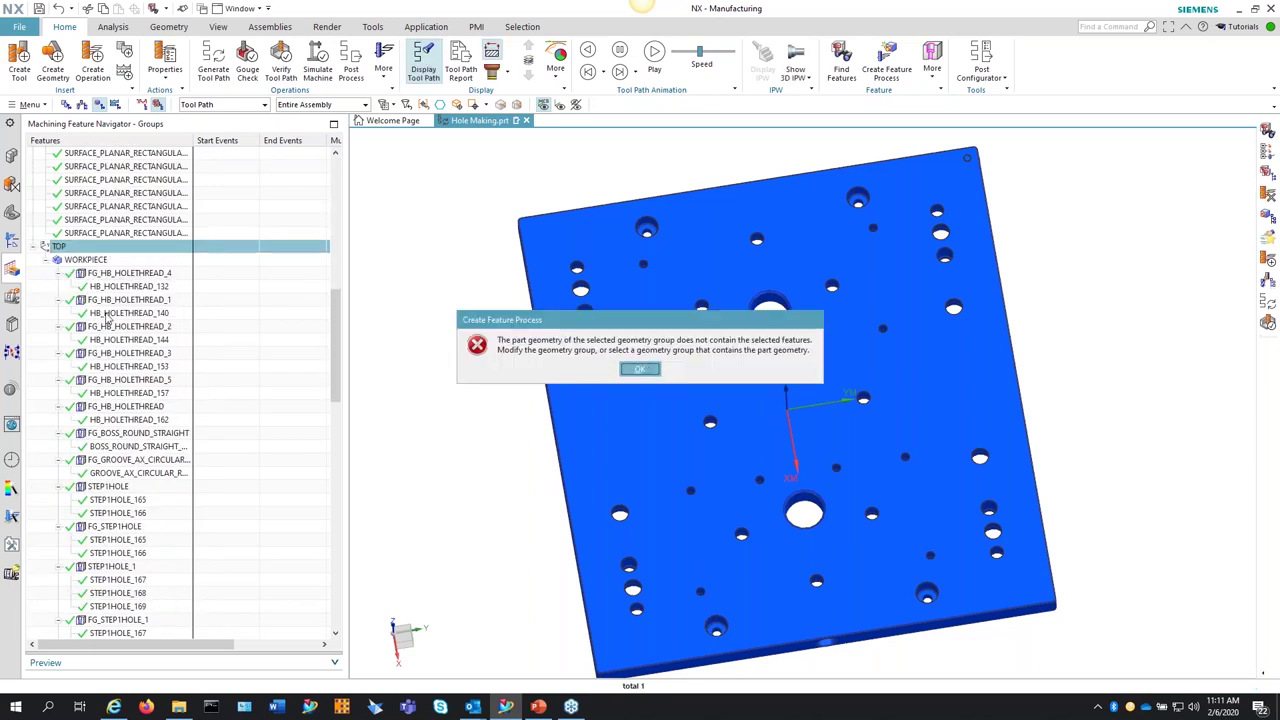
pyautogui.press('Return')
# Step: Create rule-based operations under WORKPIECE for all its features, from FG_HB_HOLETHREAD_4 down to STEP2HOLE_213, using the Machining Knowledge libraries
pyautogui.scroll(9, 153, 419)
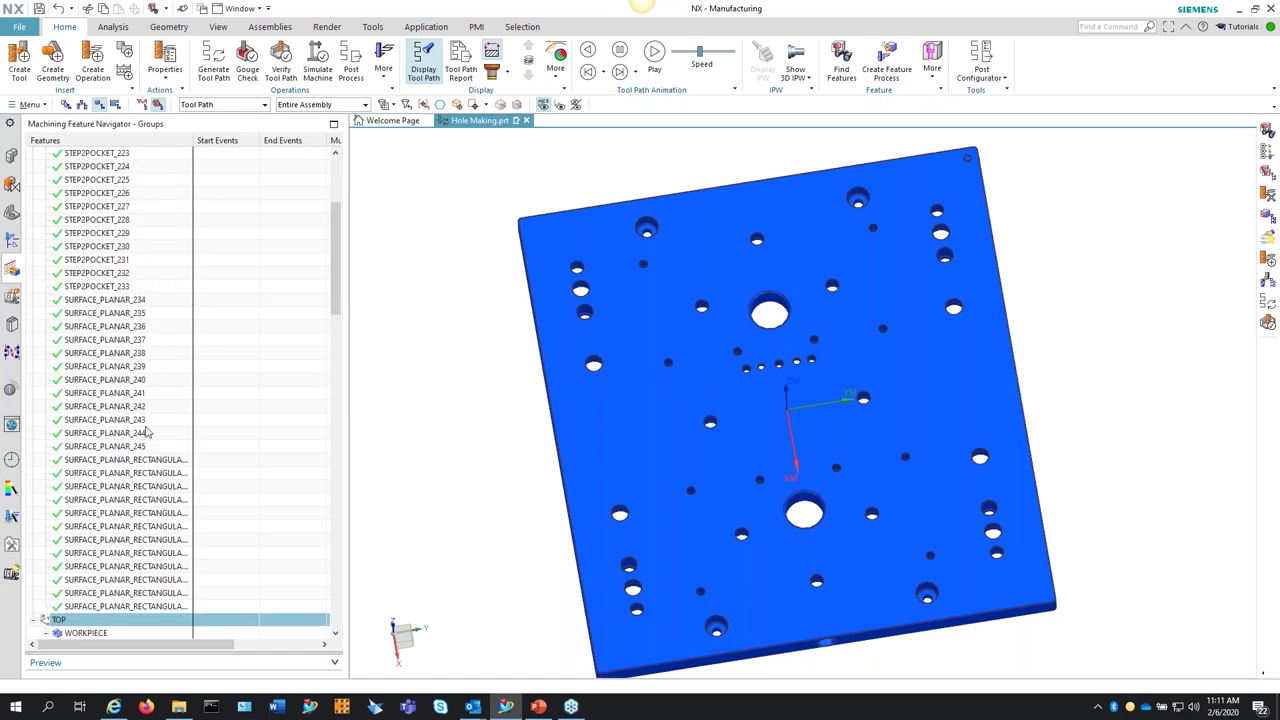
pyautogui.scroll(3, 147, 432)
pyautogui.scroll(-20, 147, 436)
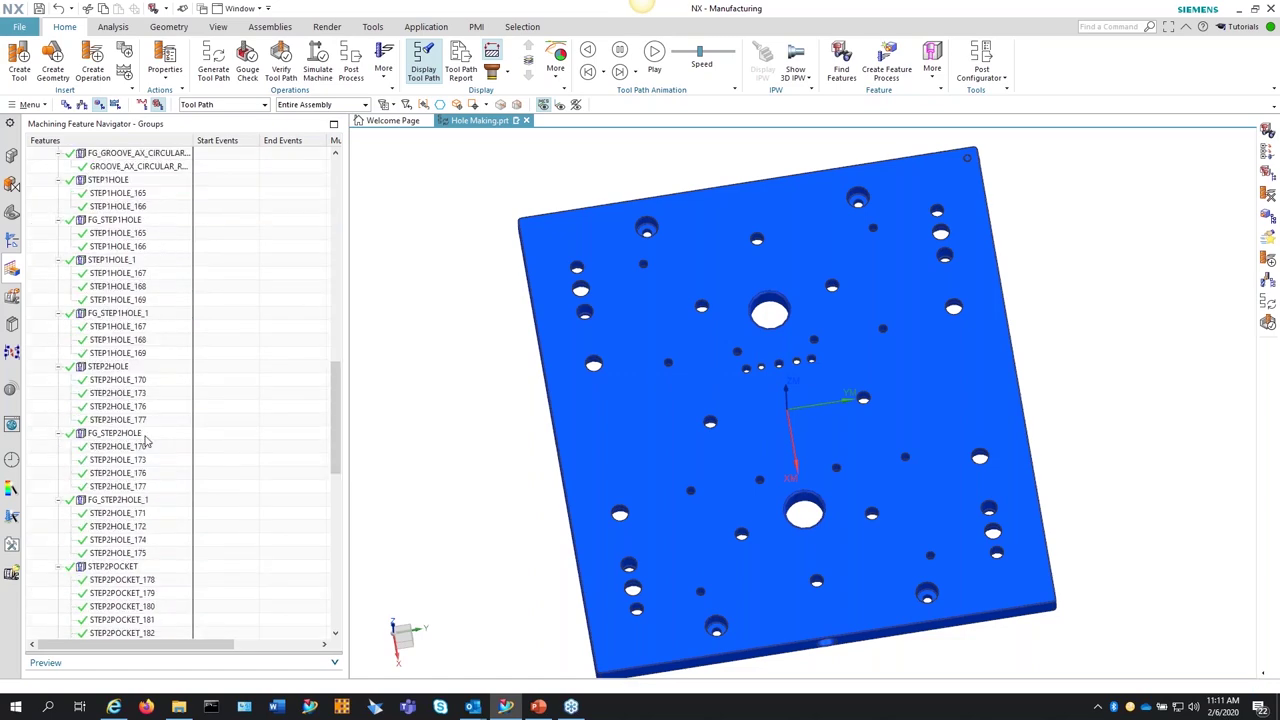
pyautogui.scroll(-12, 147, 440)
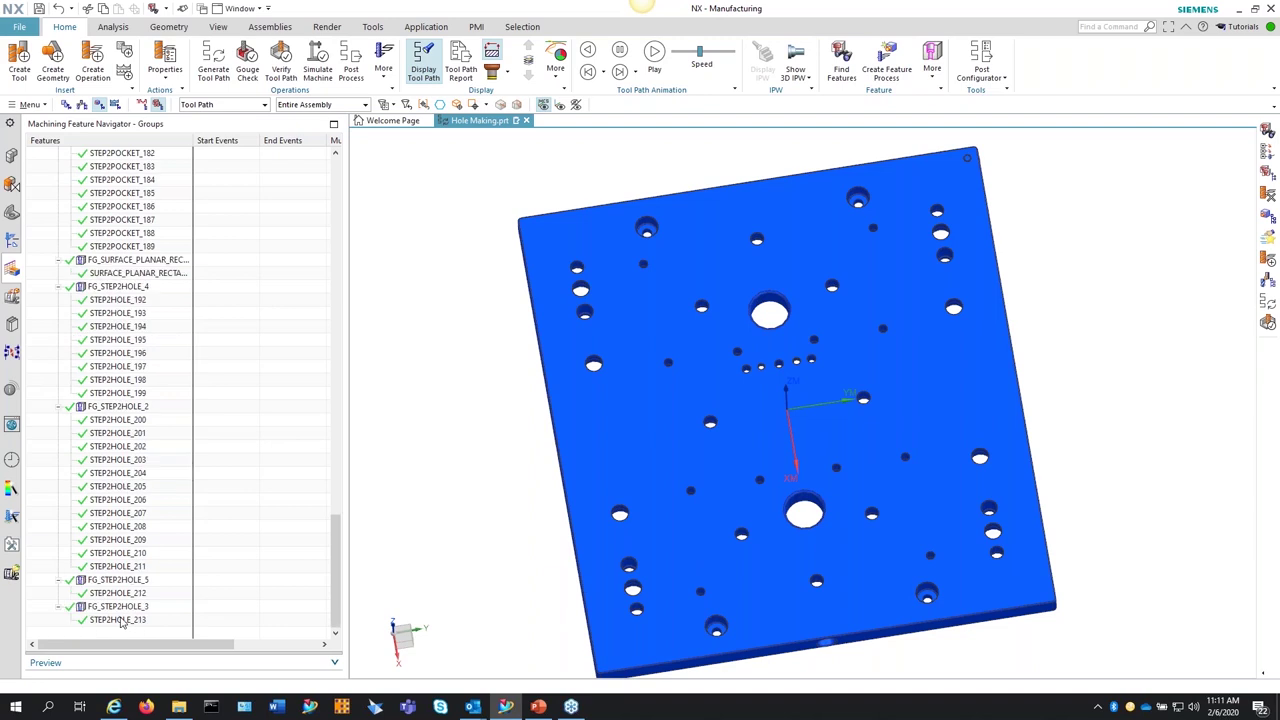
pyautogui.click(121, 621)
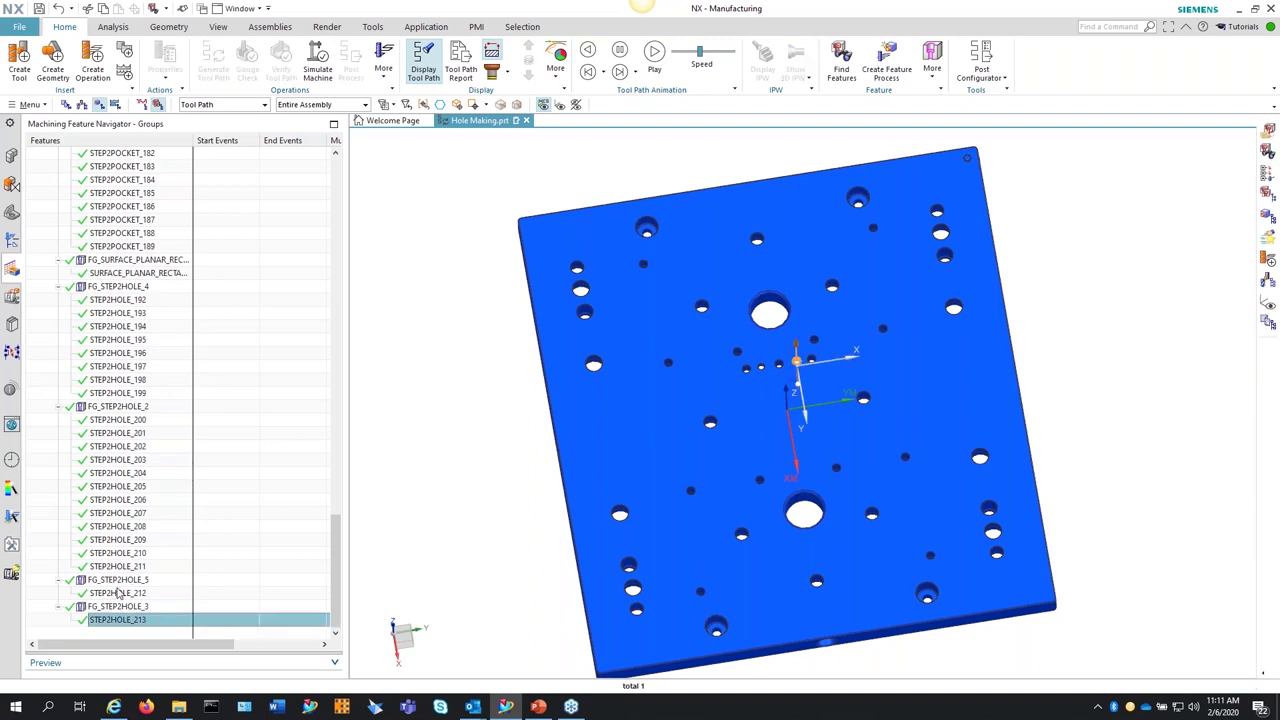
pyautogui.scroll(20, 118, 580)
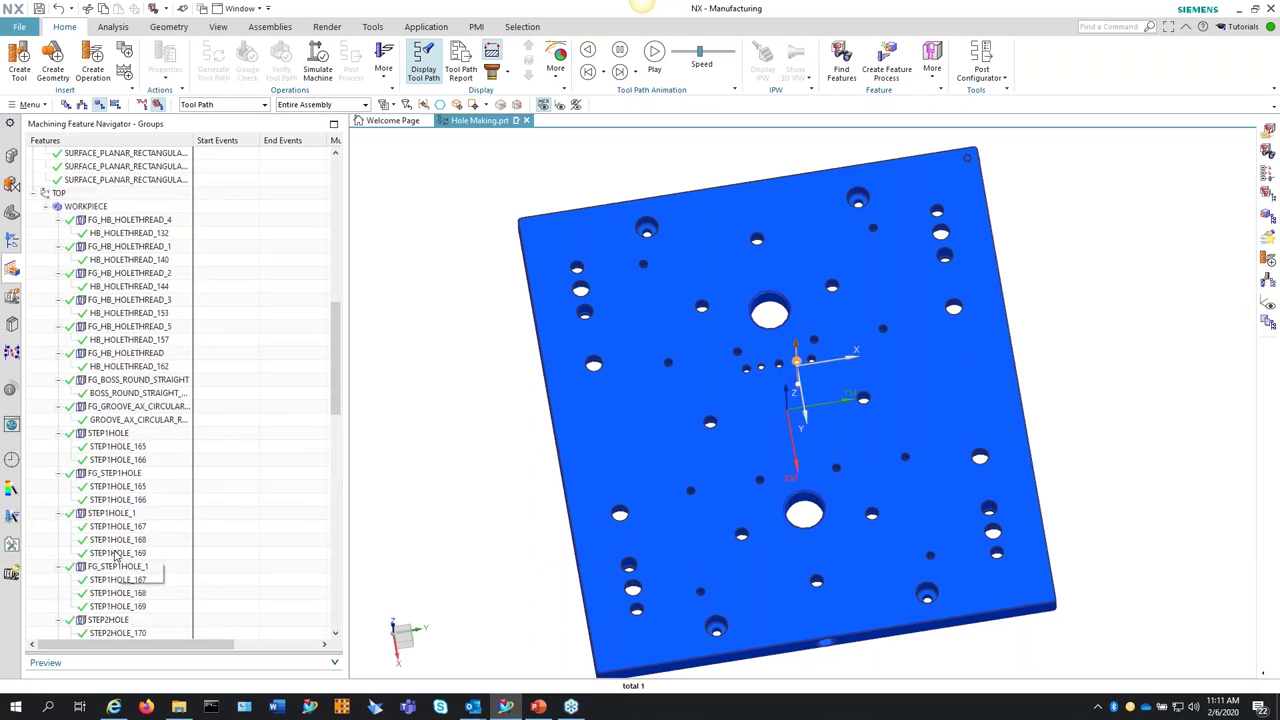
pyautogui.scroll(1, 116, 556)
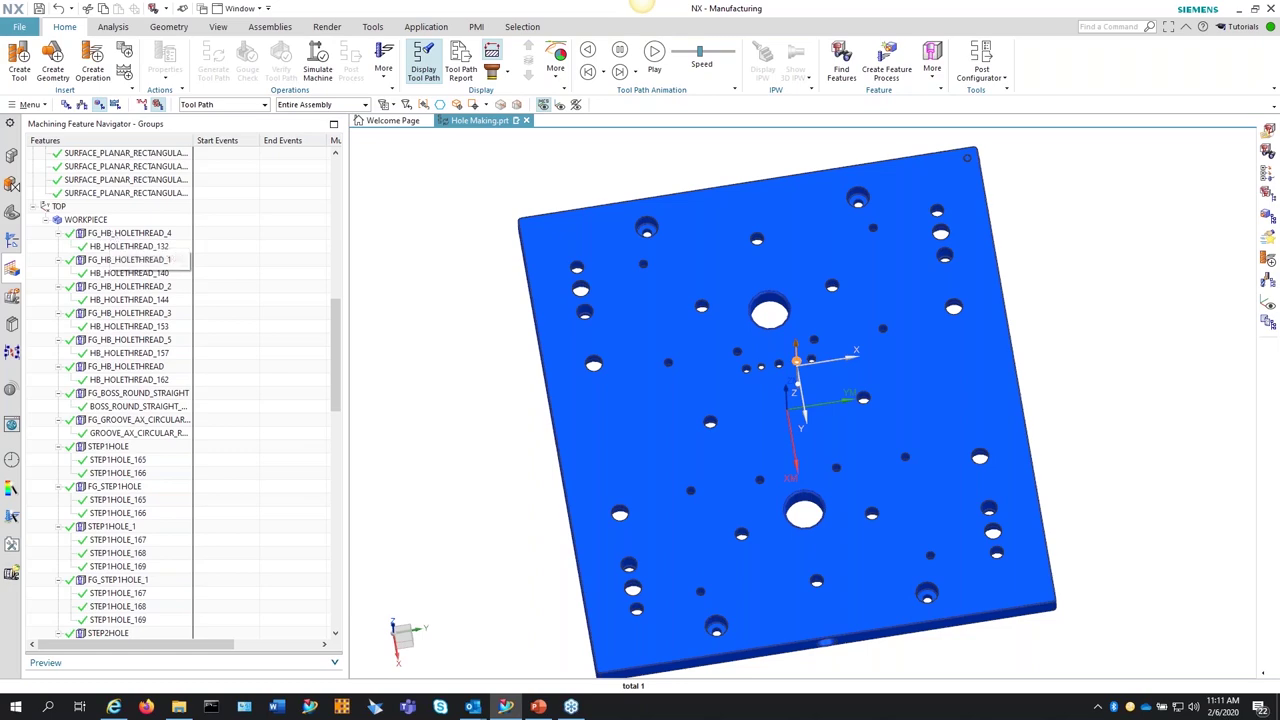
pyautogui.keyDown('shift'); pyautogui.click(150, 232); pyautogui.keyUp('shift')
pyautogui.rightClick(160, 232)
pyautogui.click(250, 296)
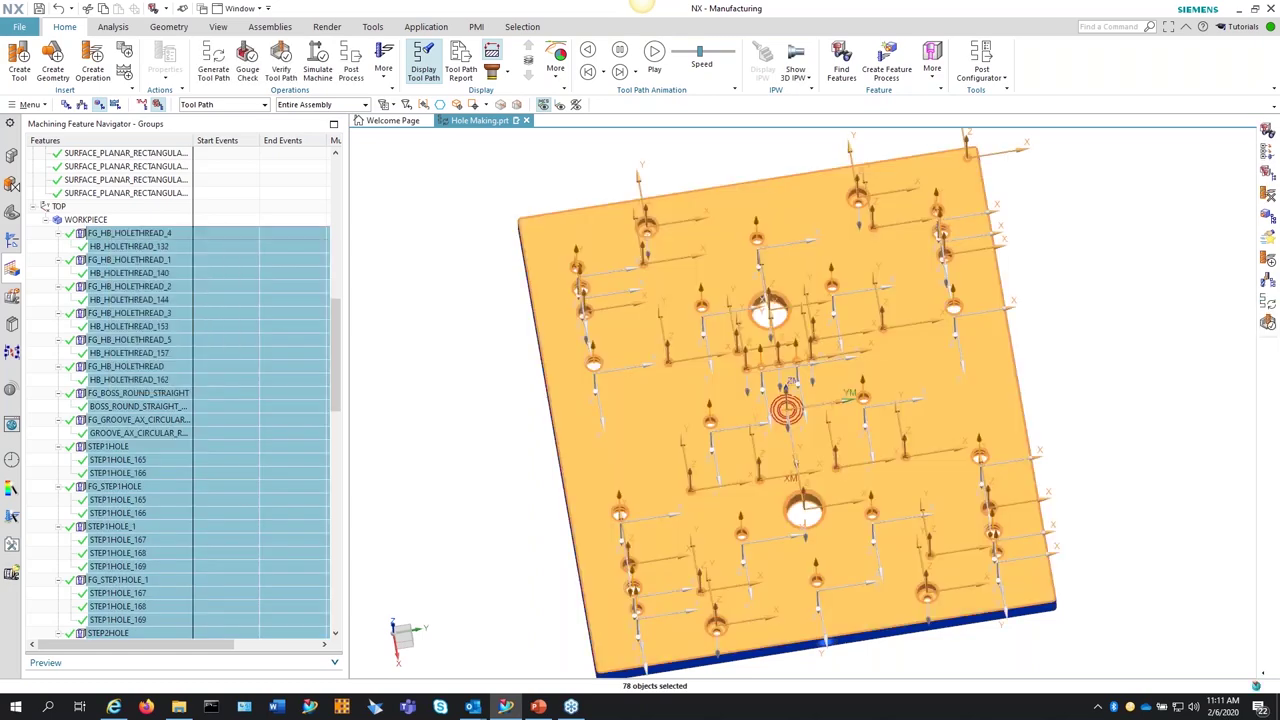
pyautogui.click(424, 393)
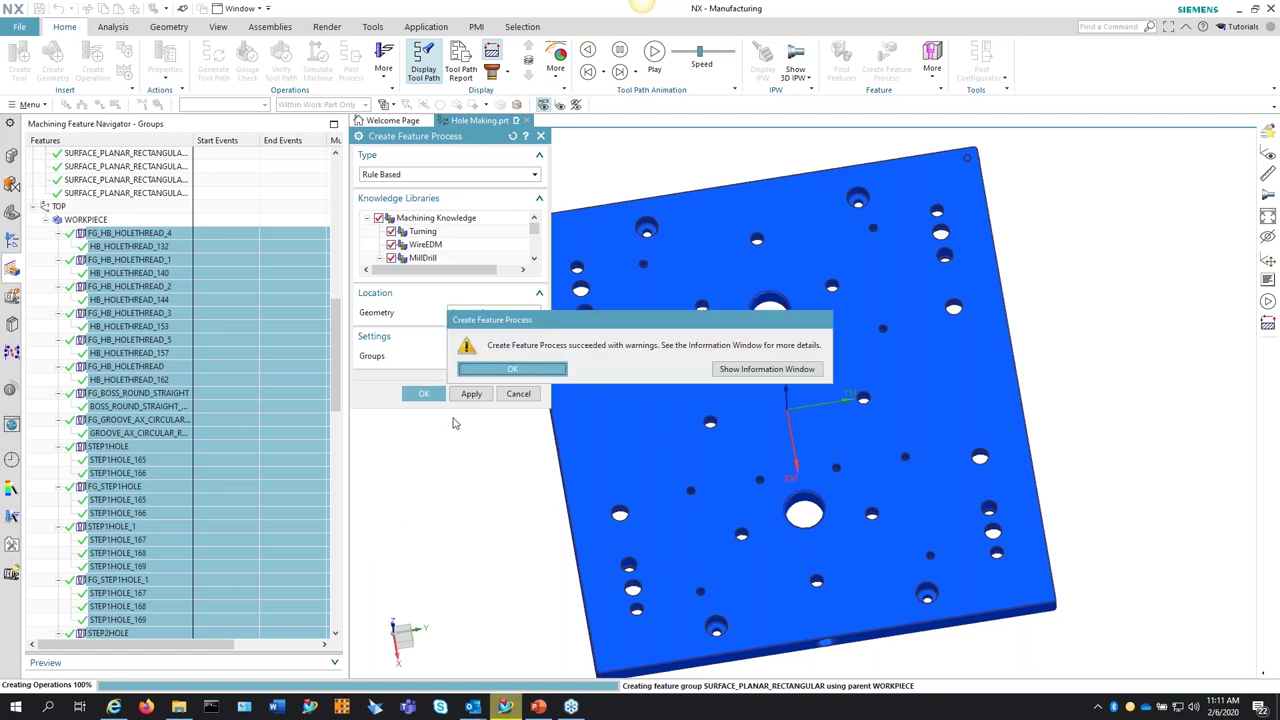
pyautogui.click(537, 372)
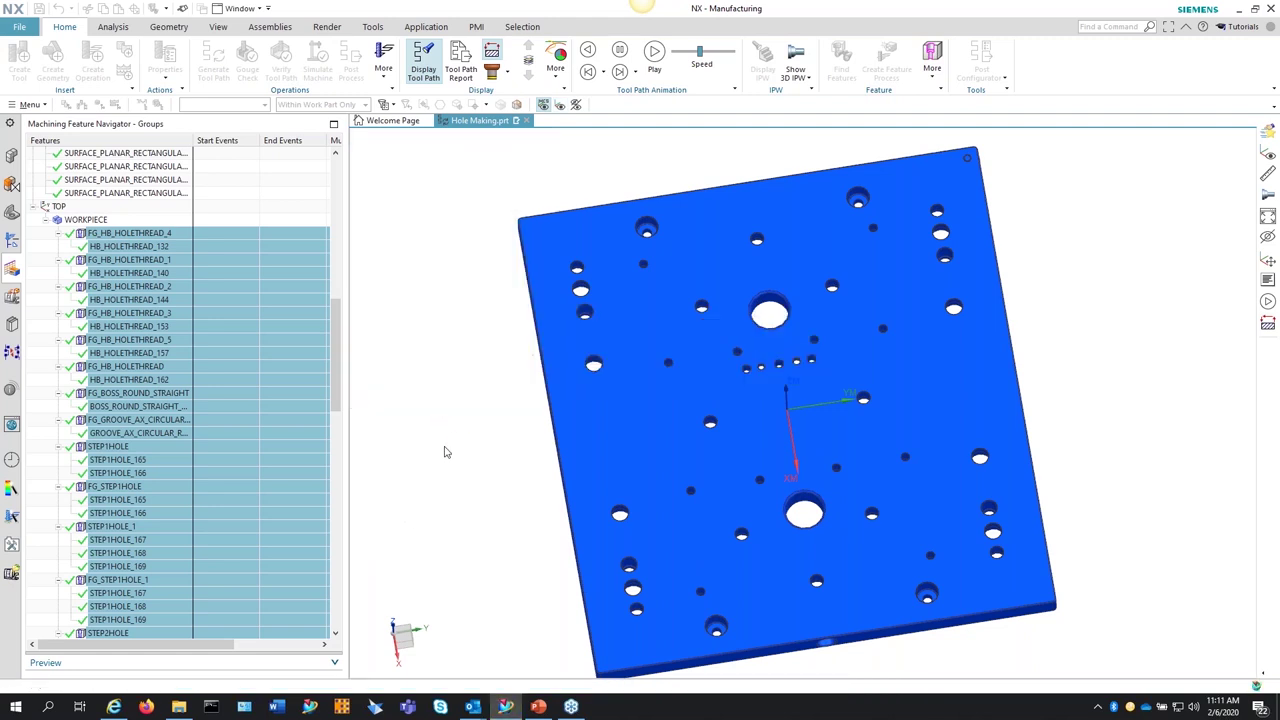
# Step: Expand all groups in the Operation Navigator's geometry view to list the new operations under STEP2HOLE_1 to SURFACE_PLANAR_RECTANGULAR
pyautogui.click(12, 243)
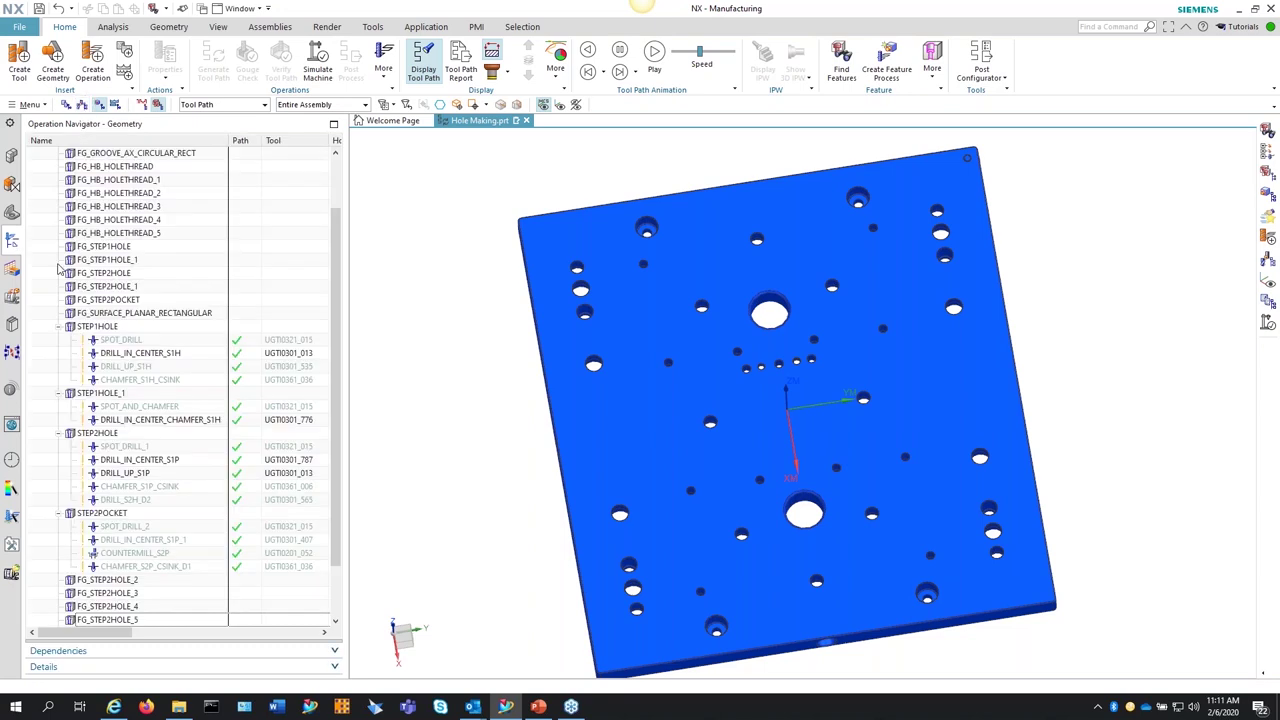
pyautogui.rightClick(42, 313)
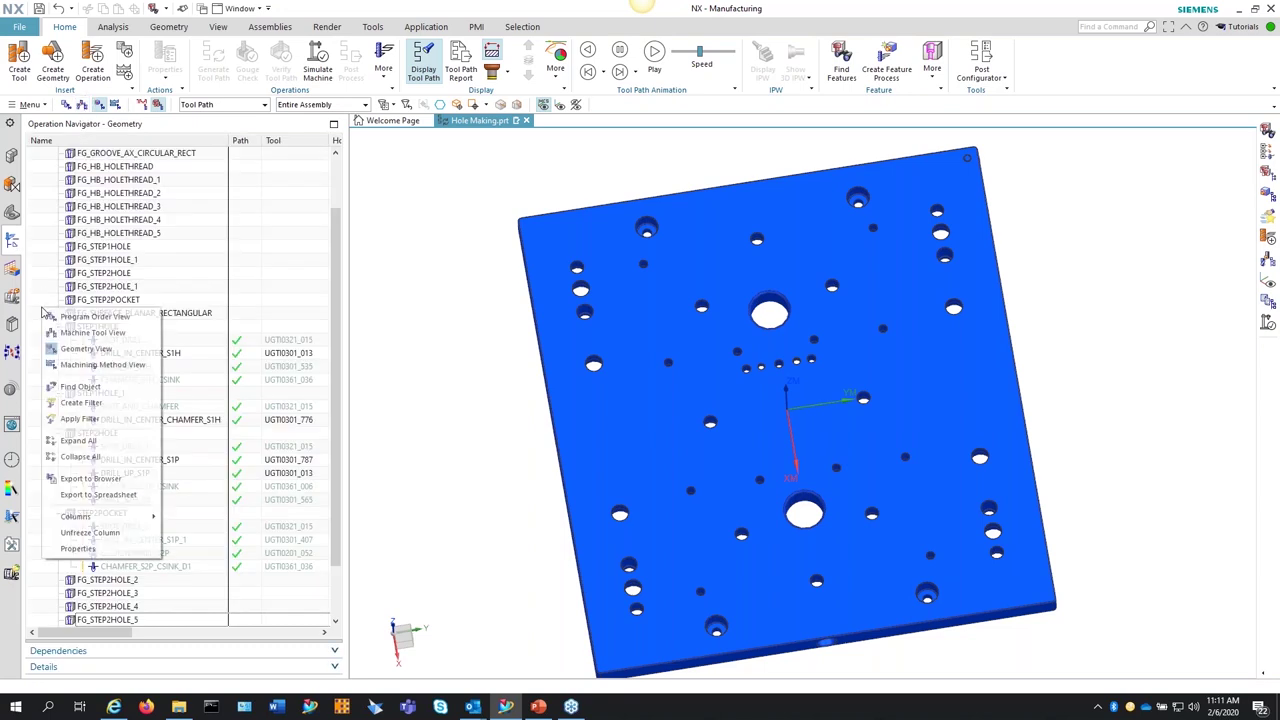
pyautogui.click(337, 339)
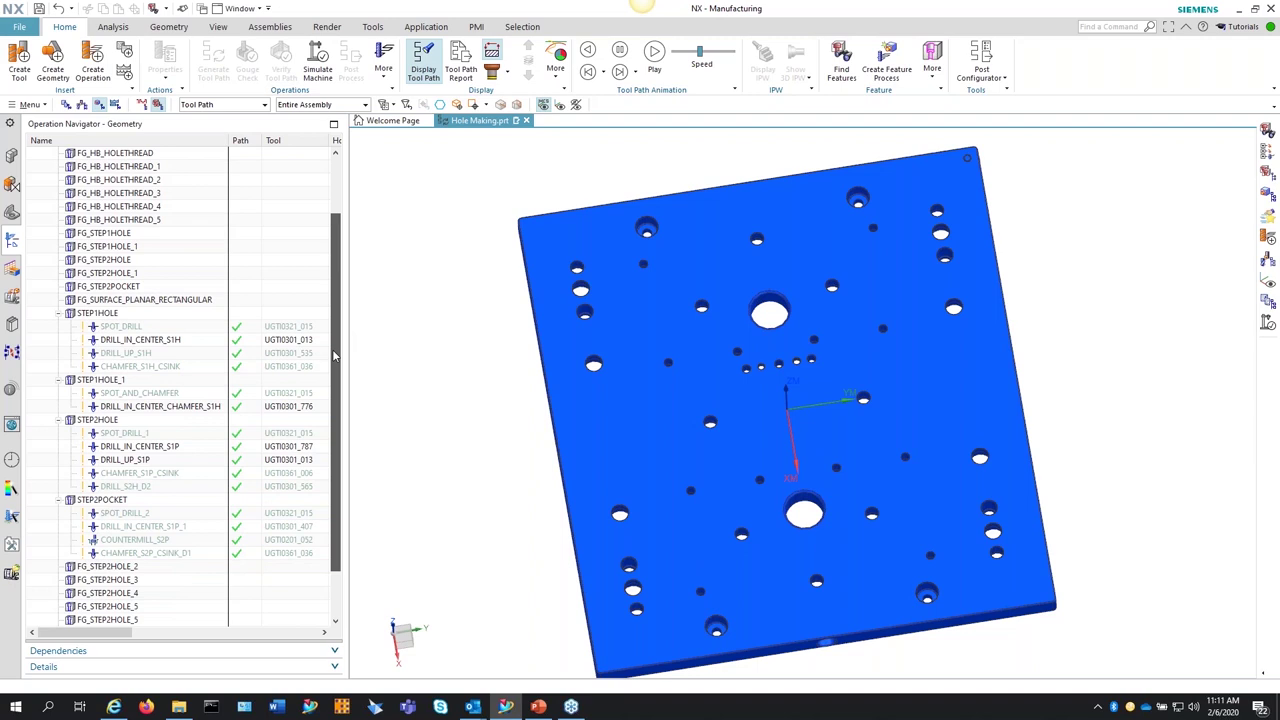
pyautogui.scroll(-2, 320, 420)
pyautogui.rightClick(45, 436)
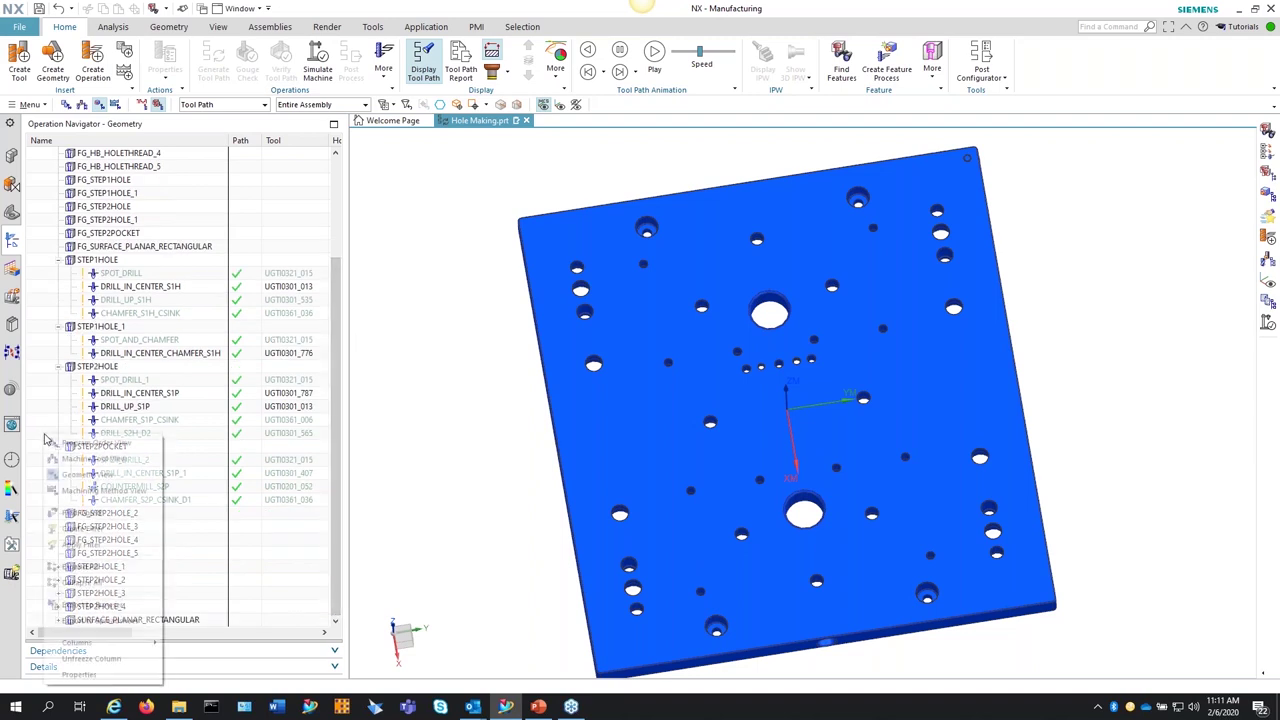
pyautogui.click(75, 578)
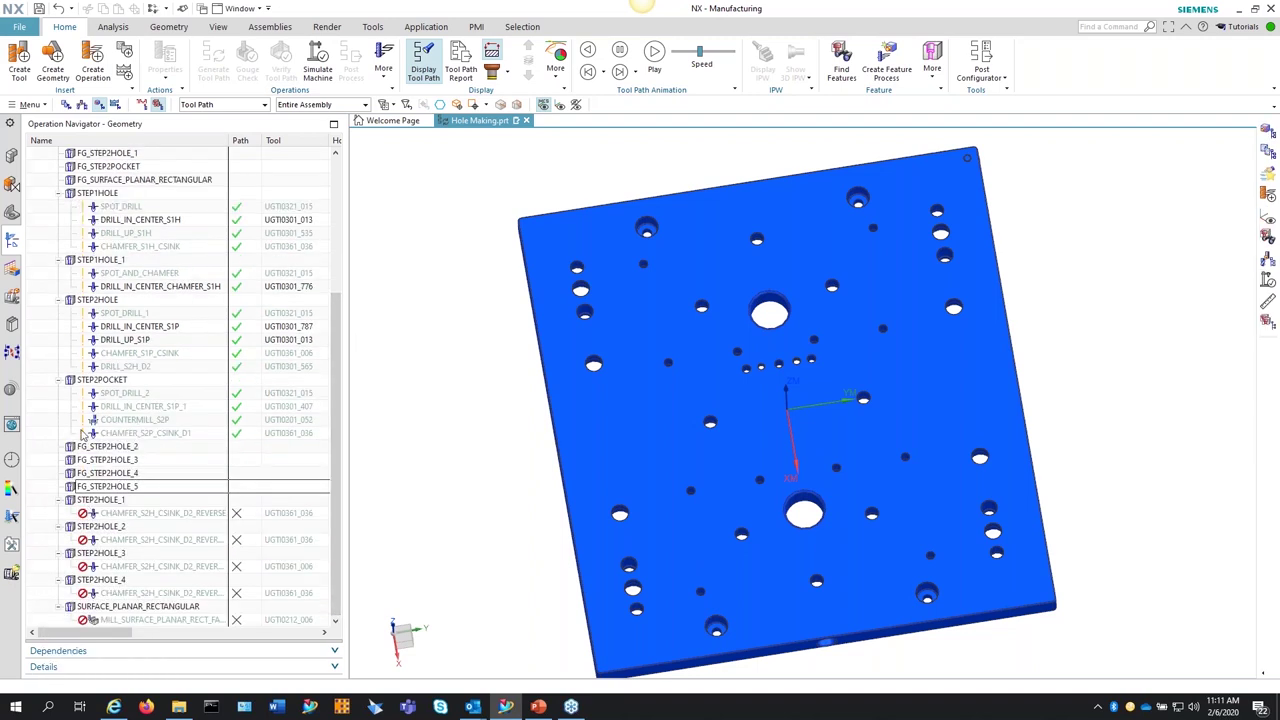
# Step: Generate the tool paths for the groups STEP2HOLE_1 through SURFACE_PLANAR_RECTANGULAR and accept them
pyautogui.click(95, 501)
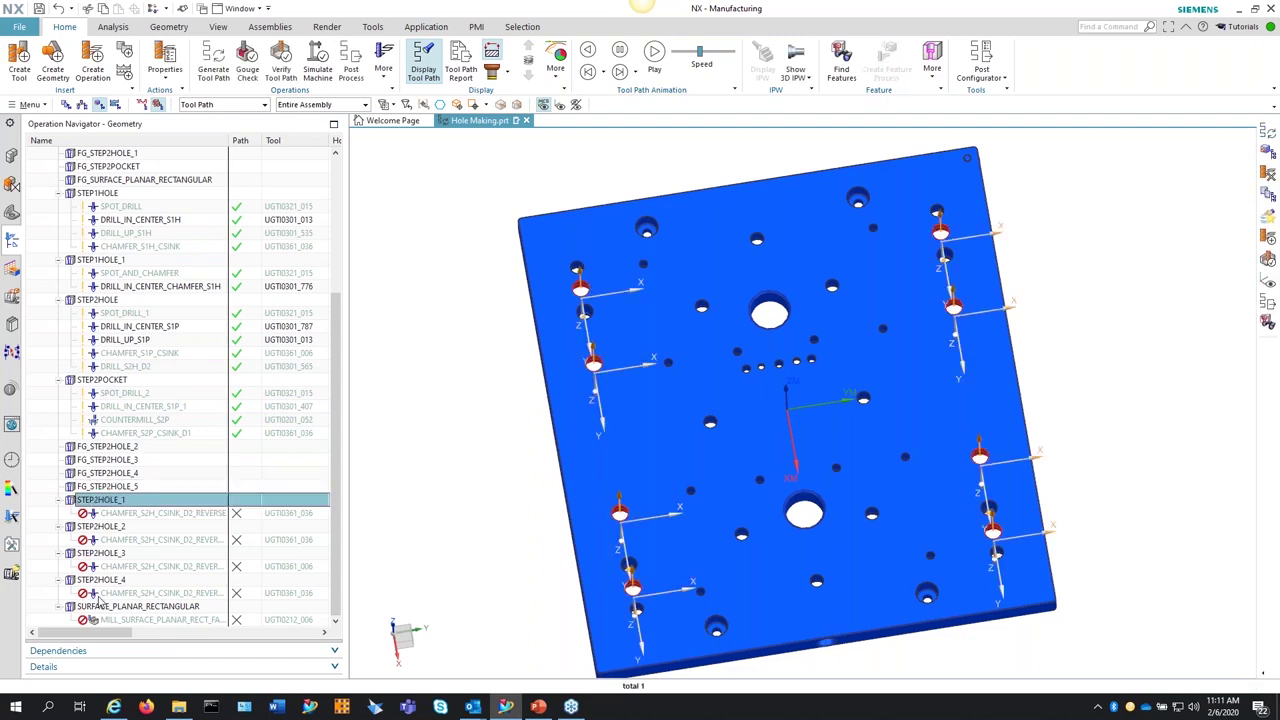
pyautogui.keyDown('shift'); pyautogui.click(107, 608); pyautogui.keyUp('shift')
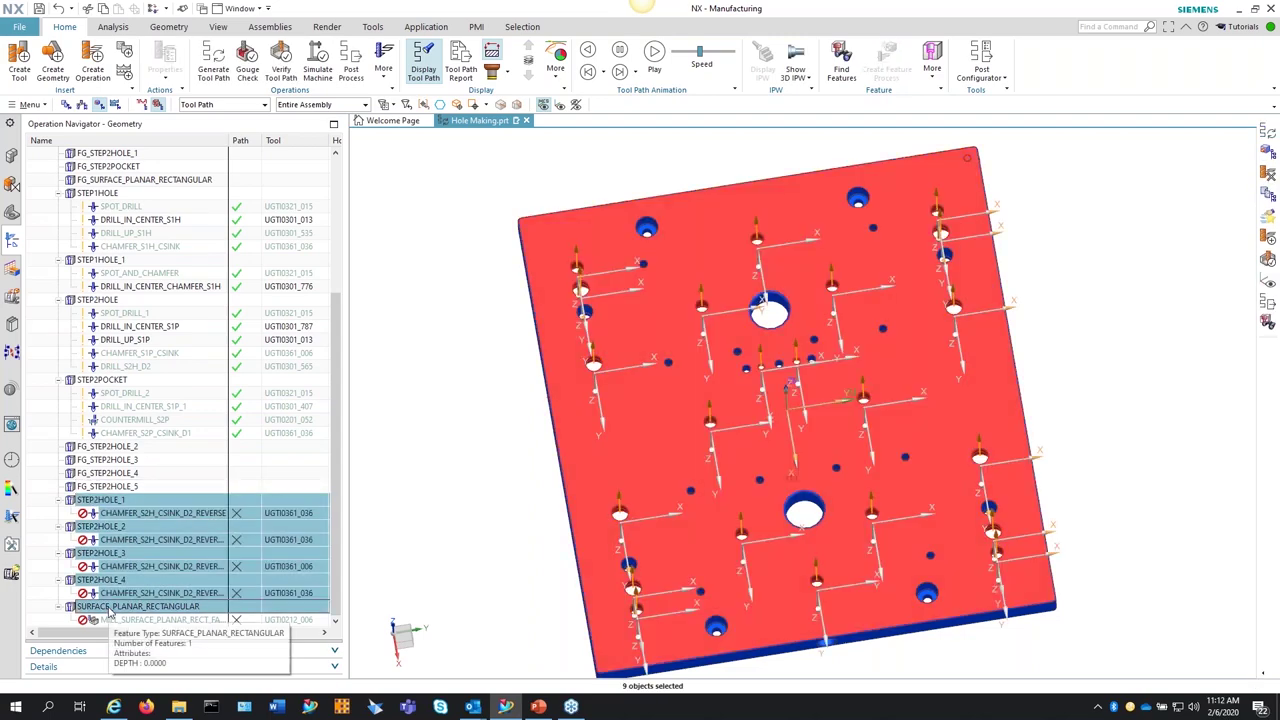
pyautogui.rightClick(108, 608)
pyautogui.click(131, 472)
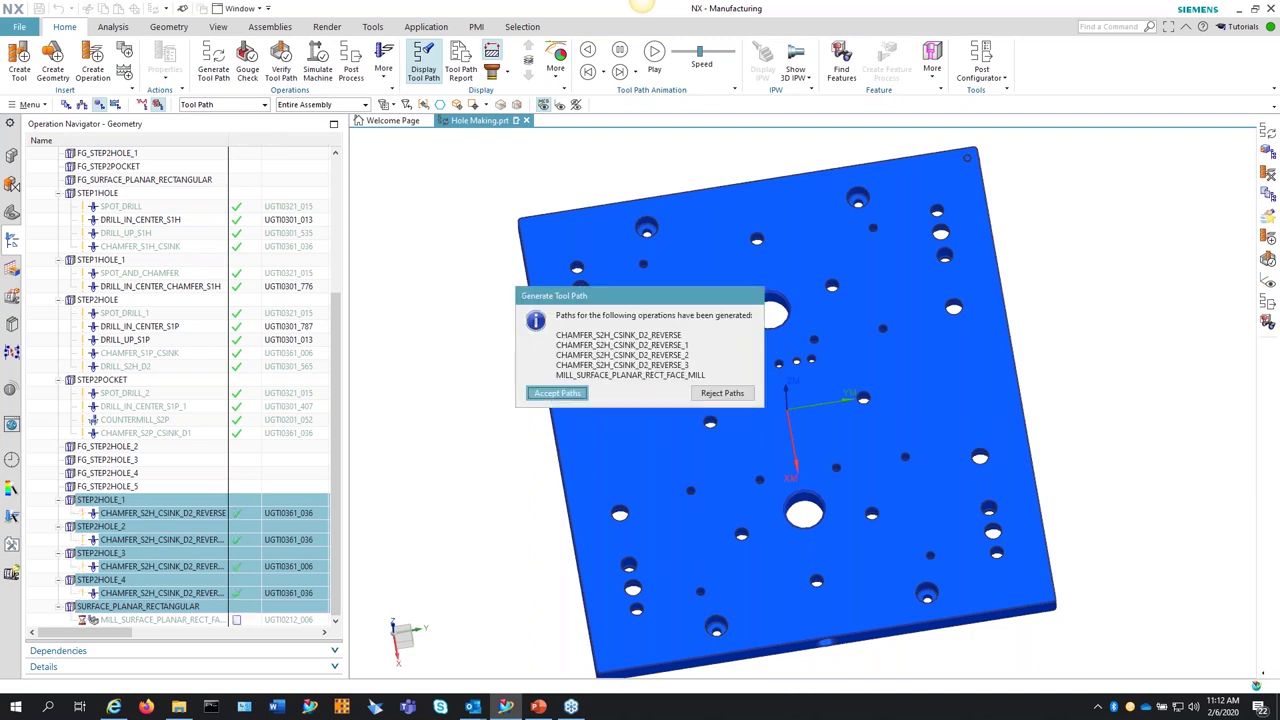
pyautogui.click(557, 393)
pyautogui.click(541, 375)
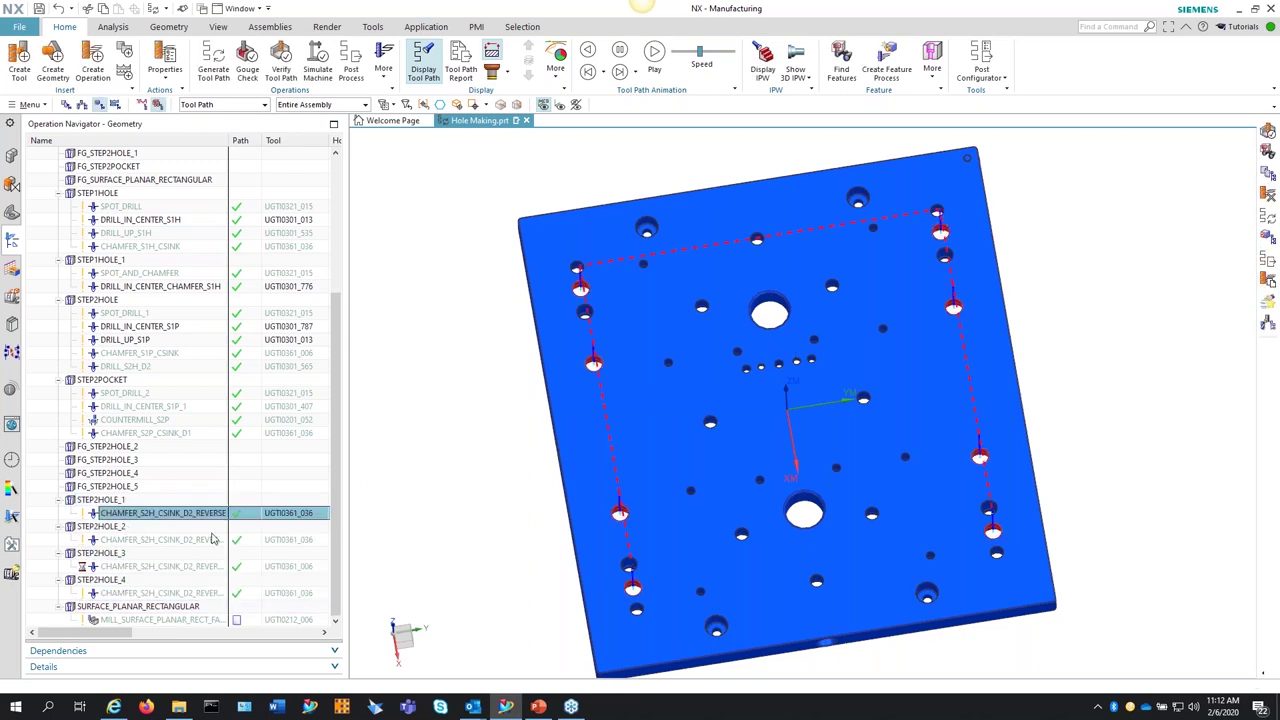
# Step: Review the tool paths of the reverse countersink operations under STEP2HOLE_2 and STEP2HOLE_3 on the plate
pyautogui.click(211, 539)
pyautogui.moveTo(497, 524); pyautogui.dragTo(526, 525, button='middle')
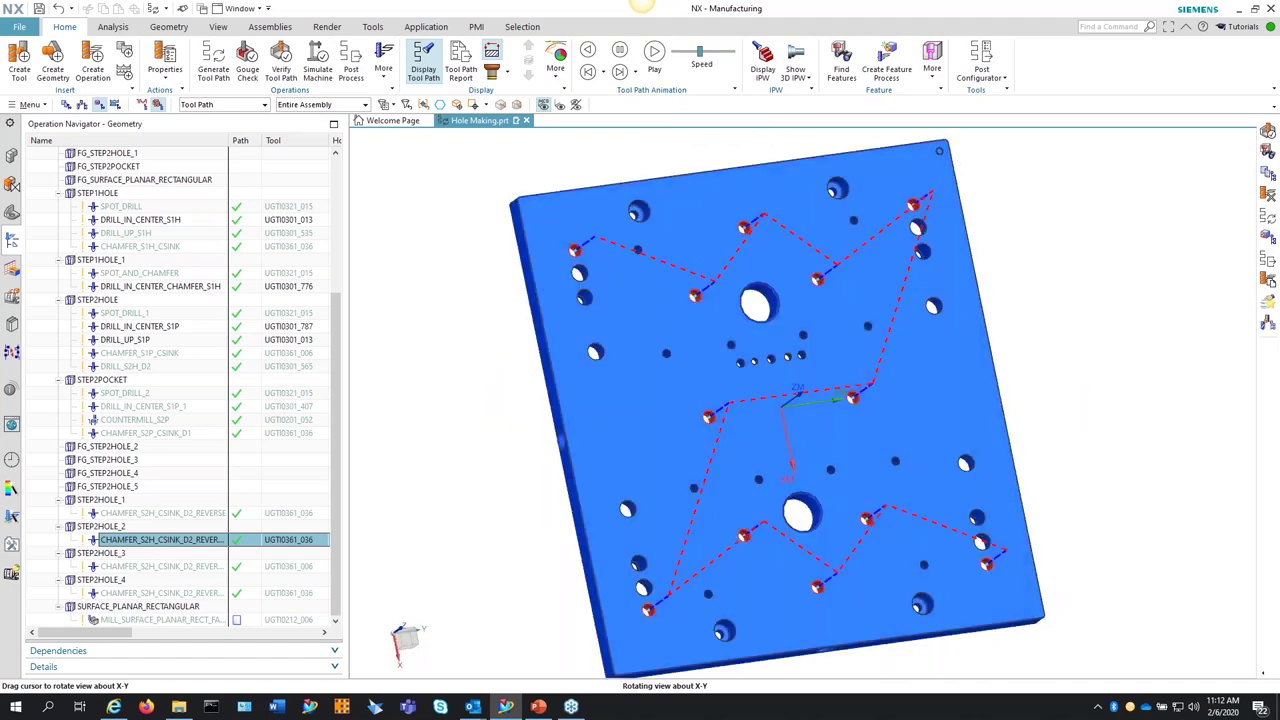
pyautogui.click(160, 566)
# Step: Open the reverse countersinking operation under STEP2HOLE_2 and examine its feature geometry and tool path at the plate's holes
pyautogui.doubleClick(138, 541)
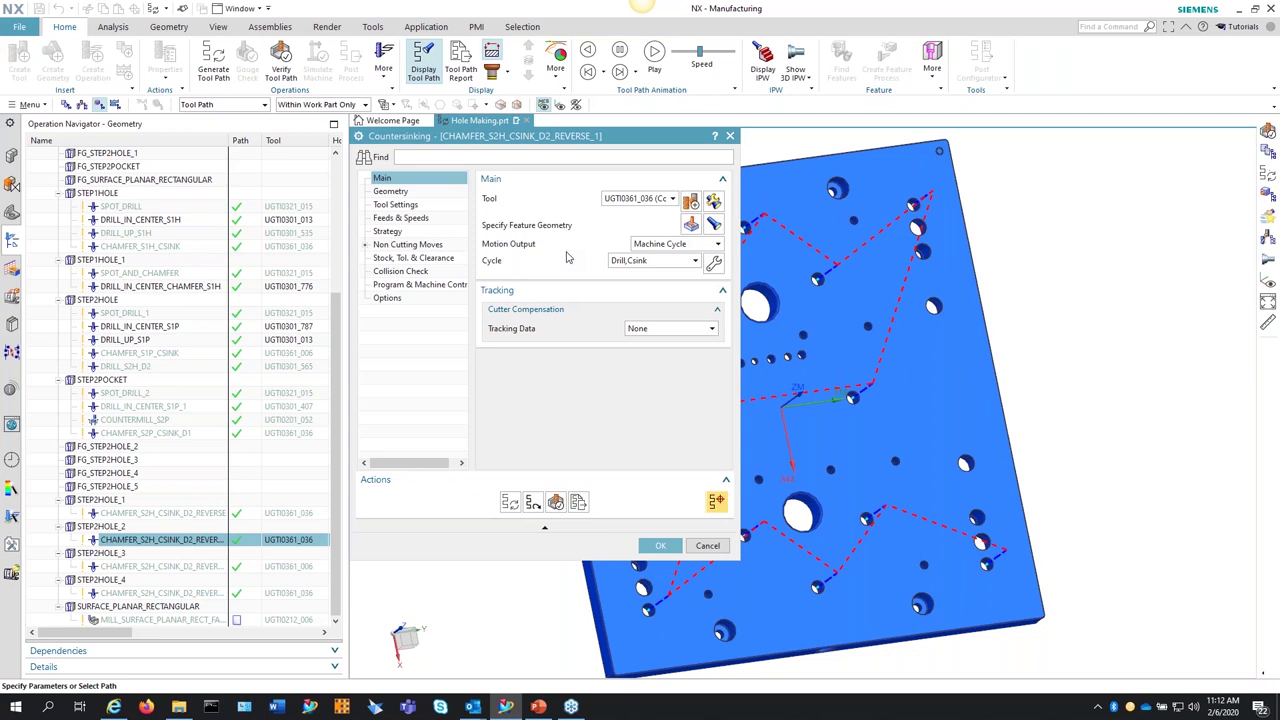
pyautogui.moveTo(571, 560); pyautogui.dragTo(557, 647)
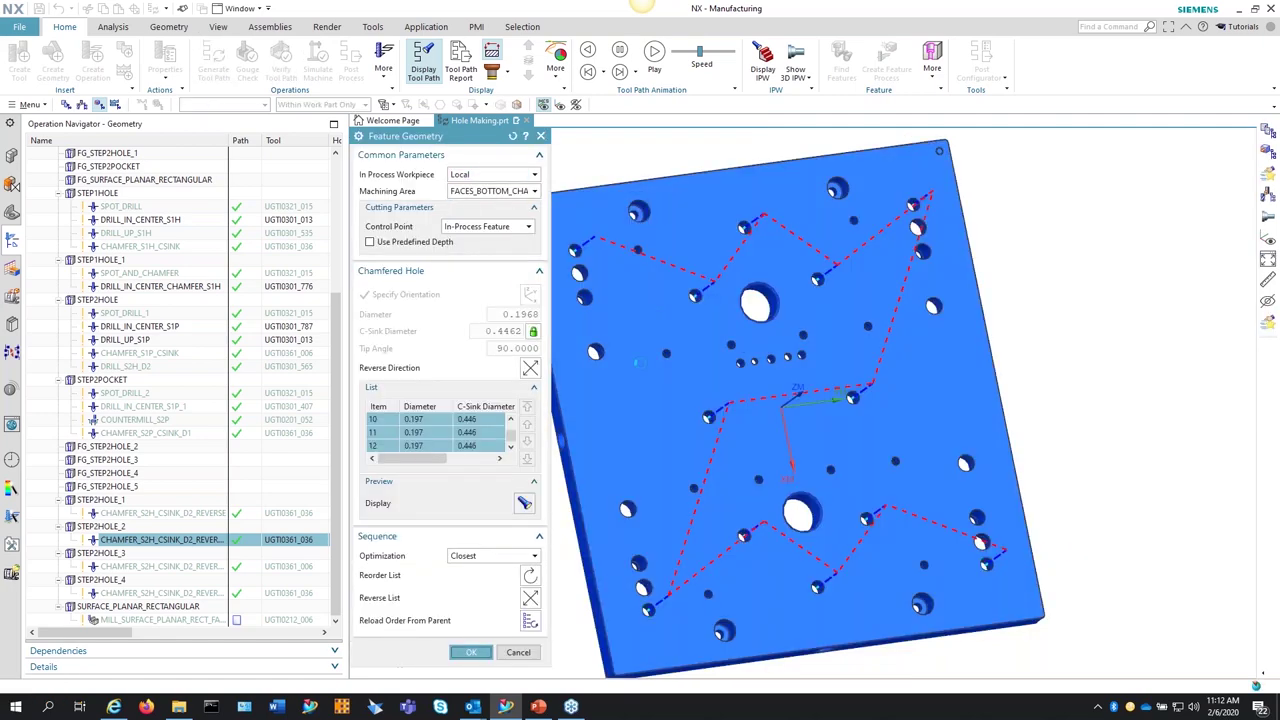
pyautogui.press('Return')
pyautogui.scroll(10, 920, 406)
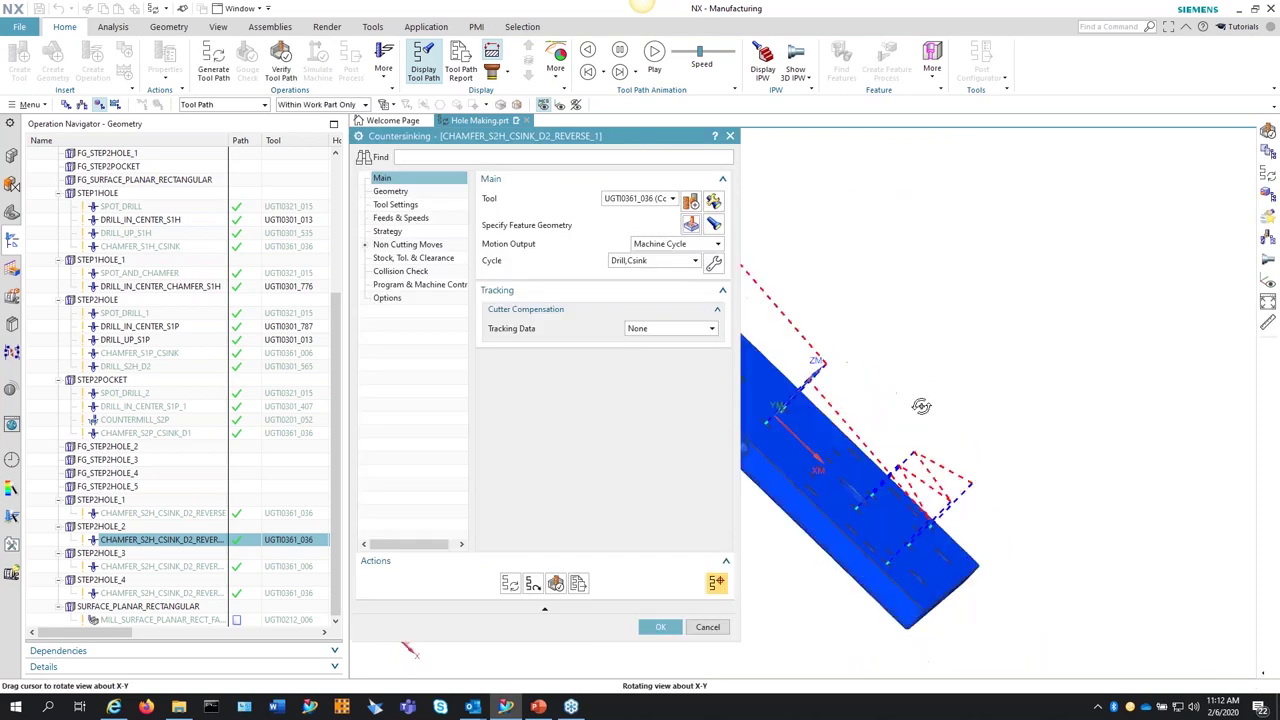
pyautogui.scroll(3, 901, 361)
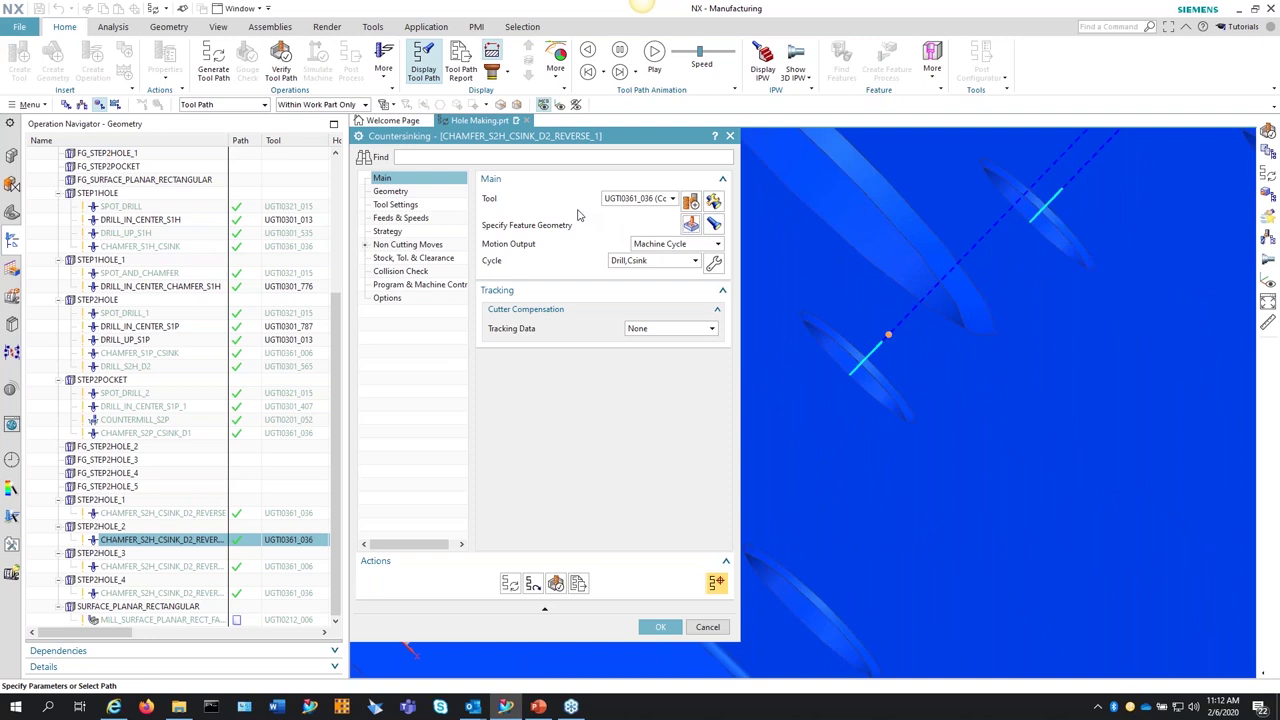
pyautogui.press('Return')
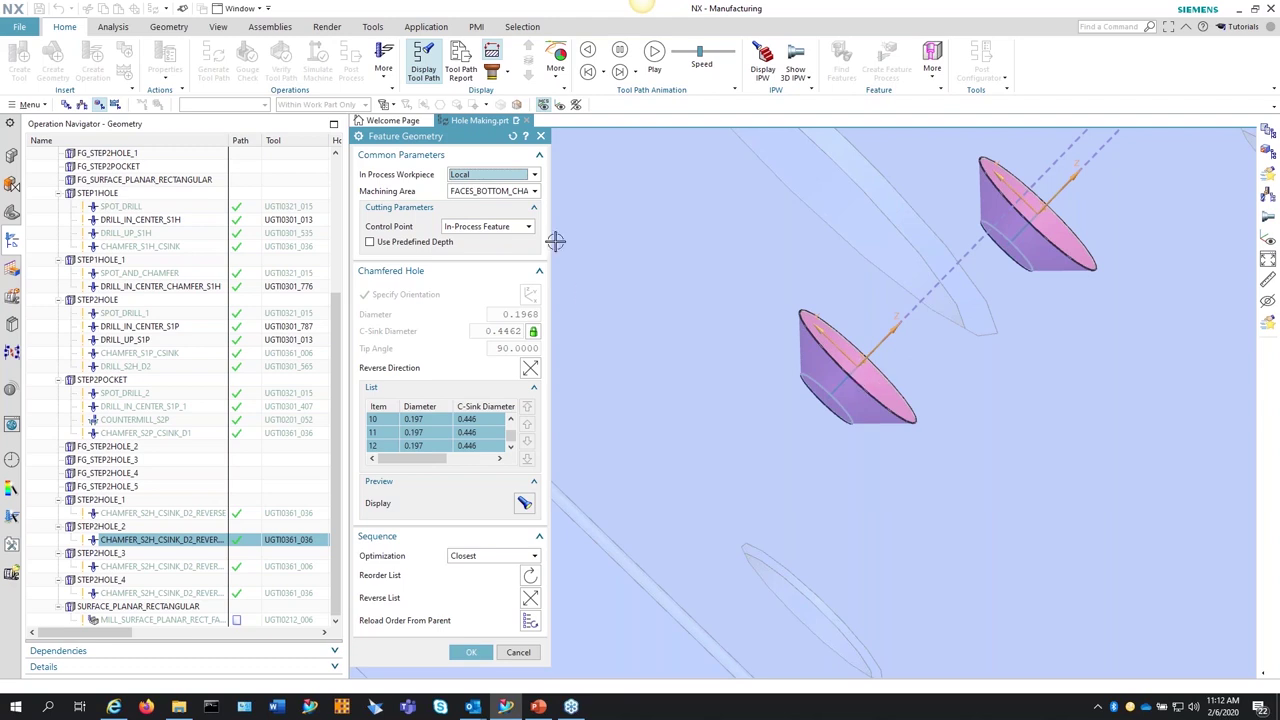
# Step: Try FACES_CYLINDER_1 as the operation's machining area and inspect the previewed countersinks on the plate
pyautogui.click(502, 195)
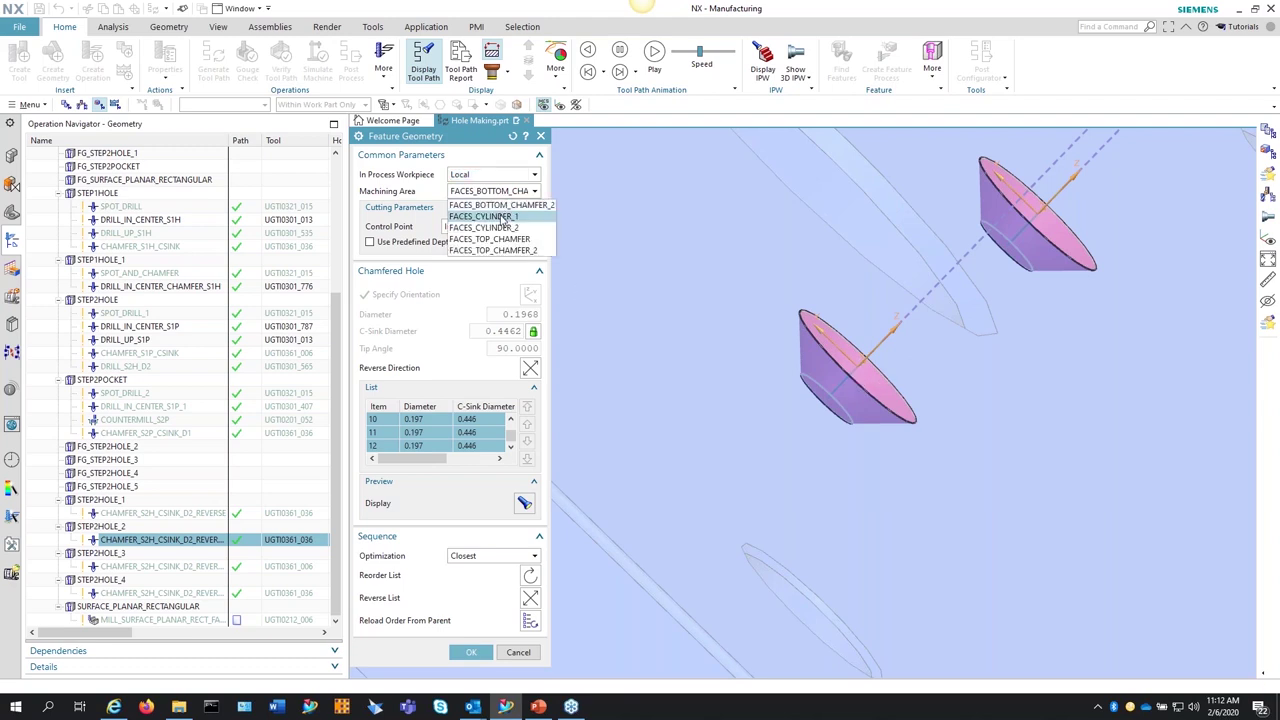
pyautogui.click(502, 217)
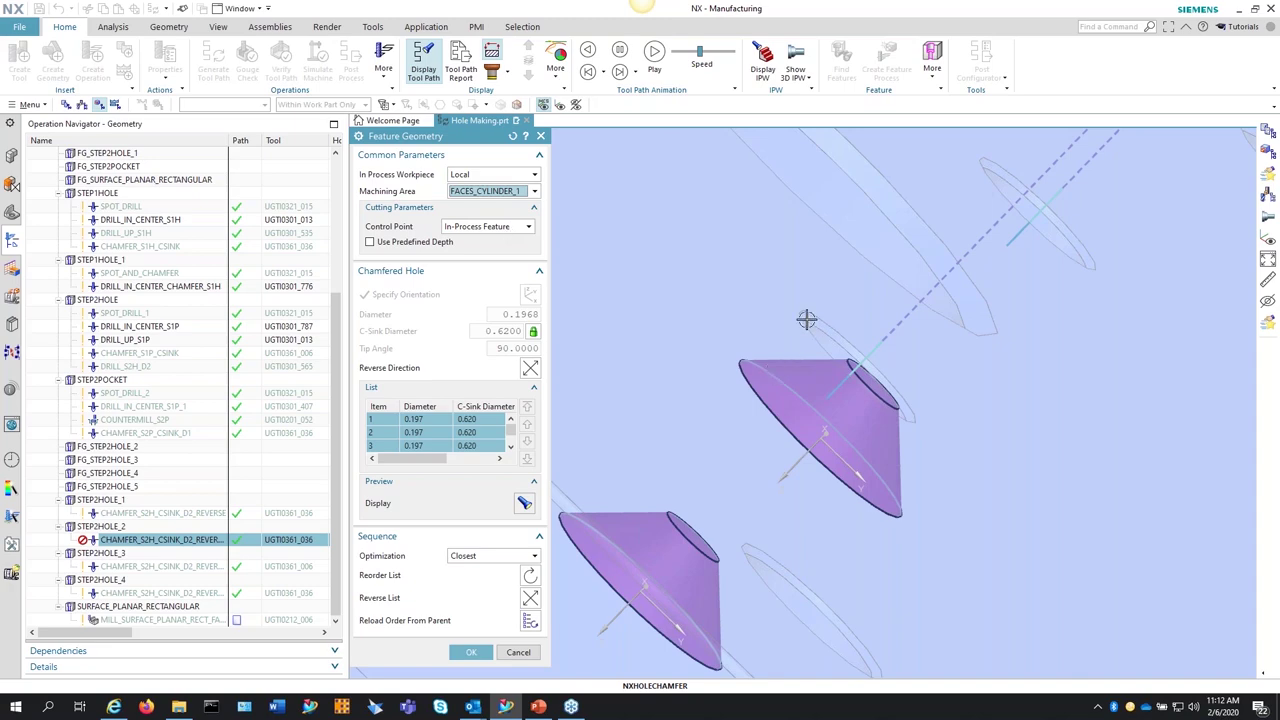
pyautogui.scroll(-3, 808, 320)
pyautogui.moveTo(823, 400); pyautogui.dragTo(640, 375, button='middle')
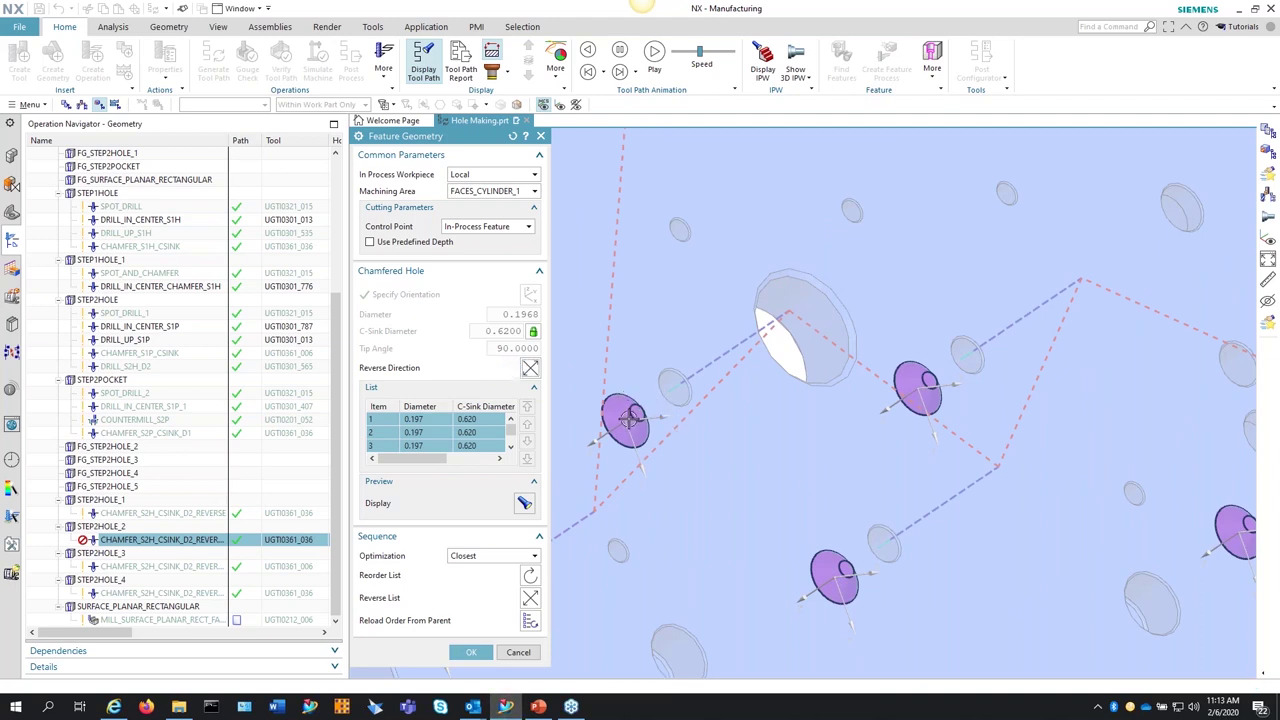
pyautogui.moveTo(625, 432); pyautogui.dragTo(709, 423, button='middle')
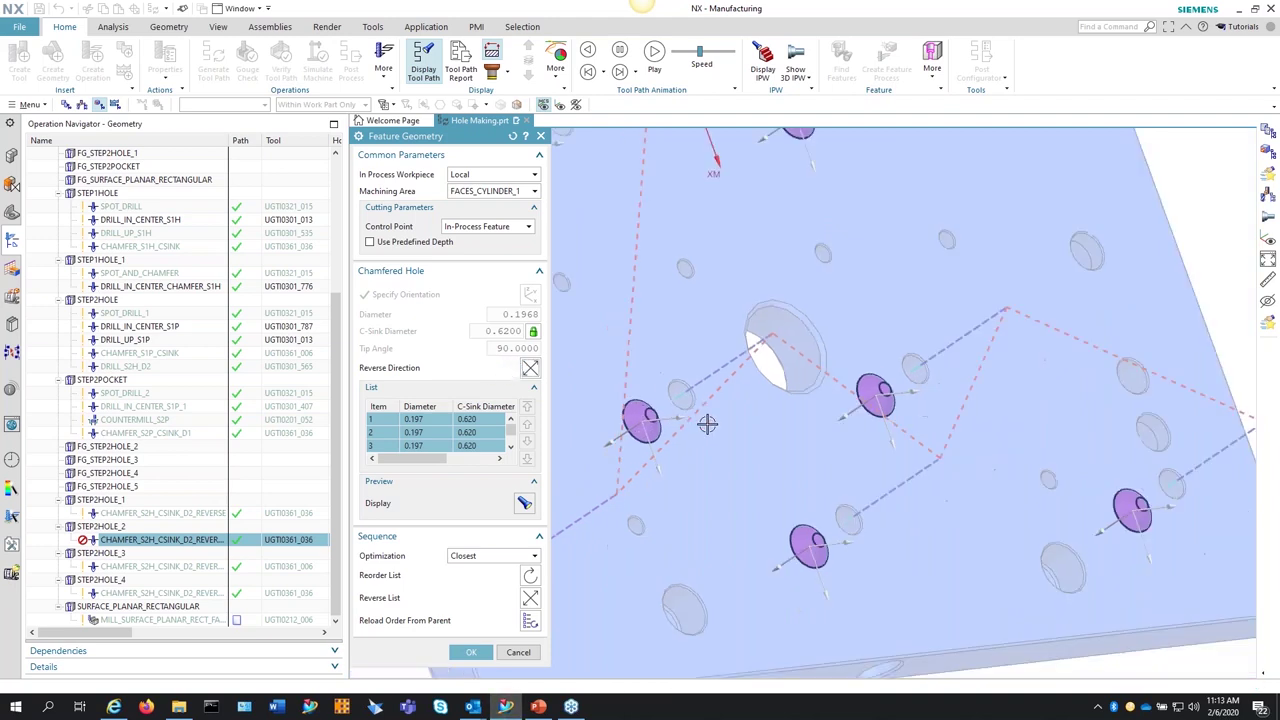
# Step: Try FACES_CYLINDER_2 and FACES_TOP_CHAMFER as the machining area to compare their countersink previews
pyautogui.click(492, 191)
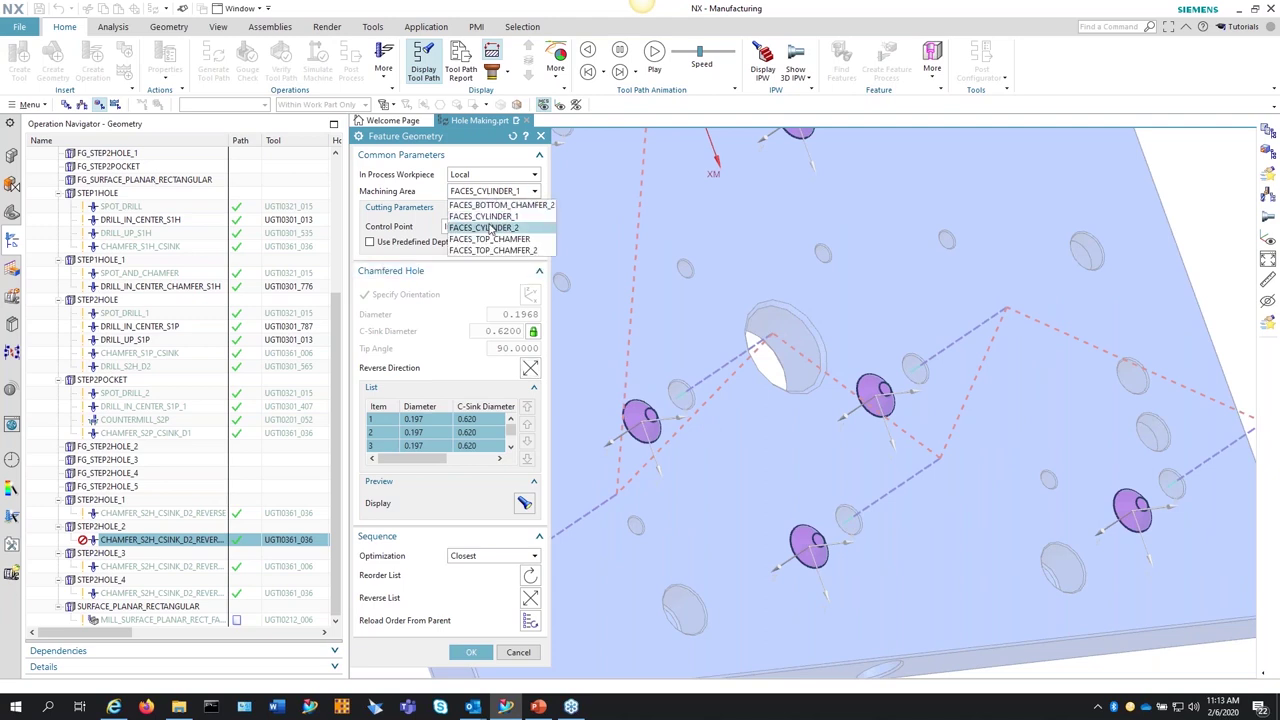
pyautogui.click(492, 230)
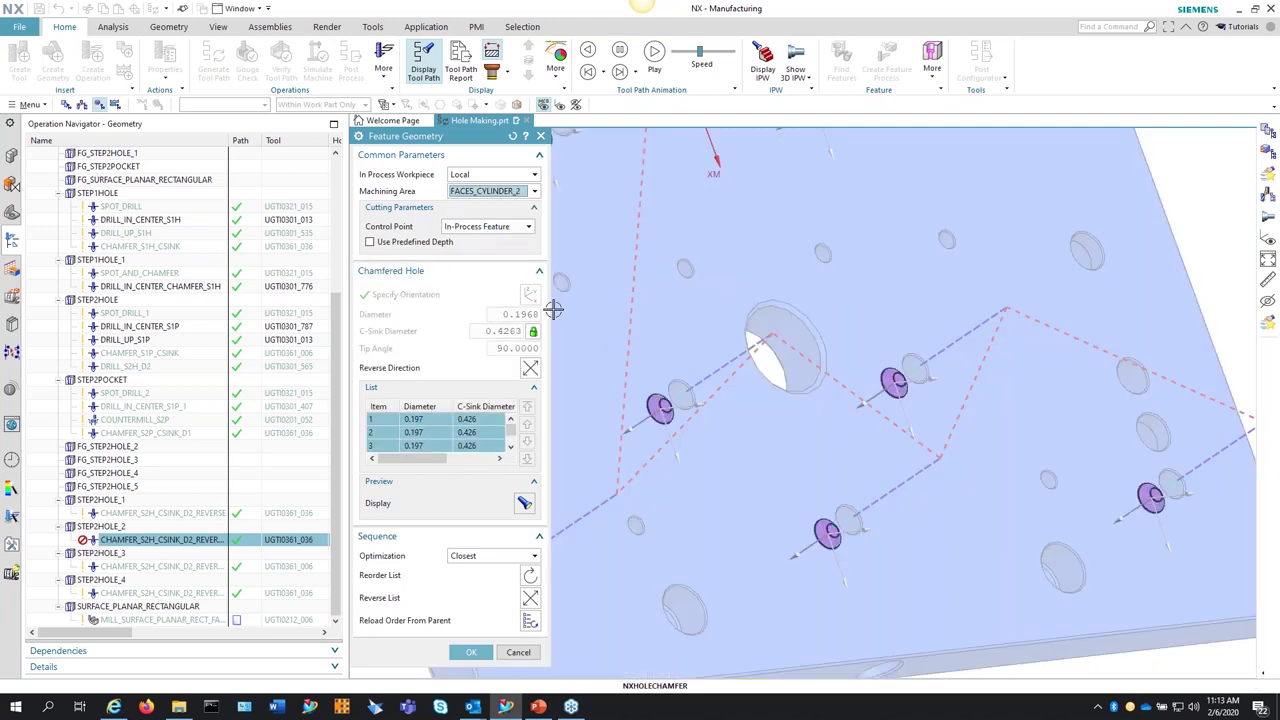
pyautogui.click(492, 191)
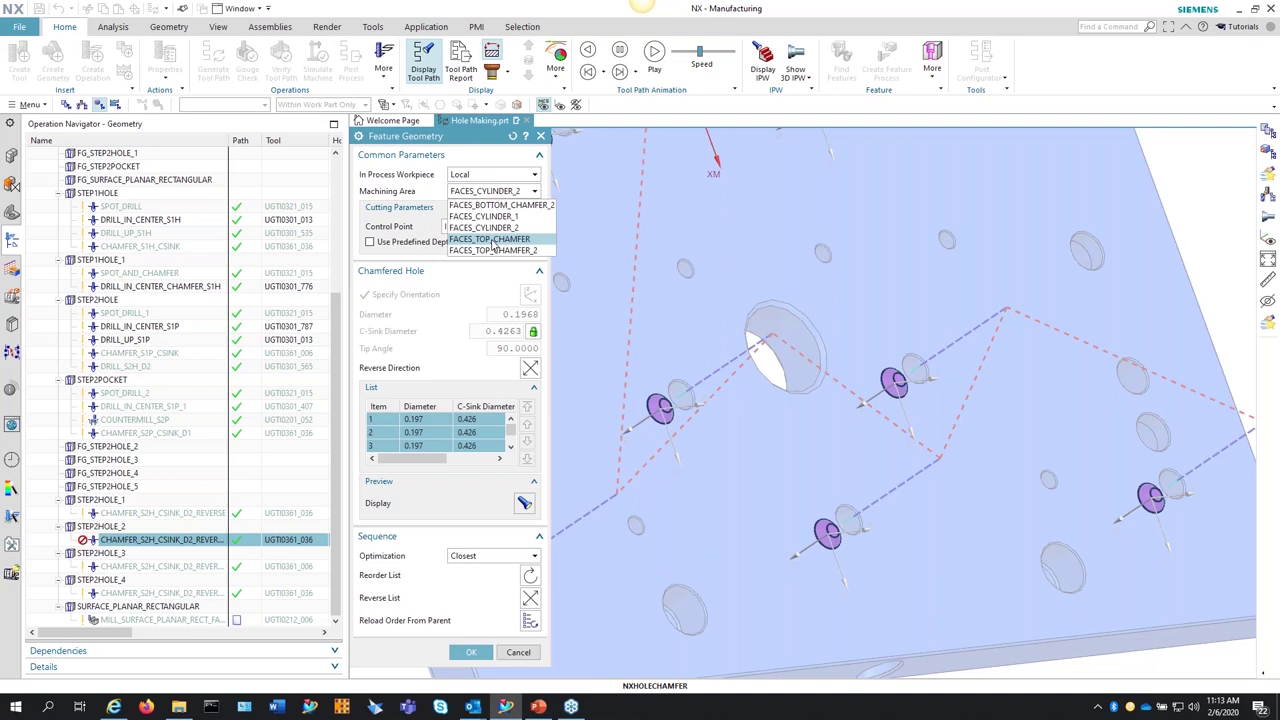
pyautogui.click(490, 242)
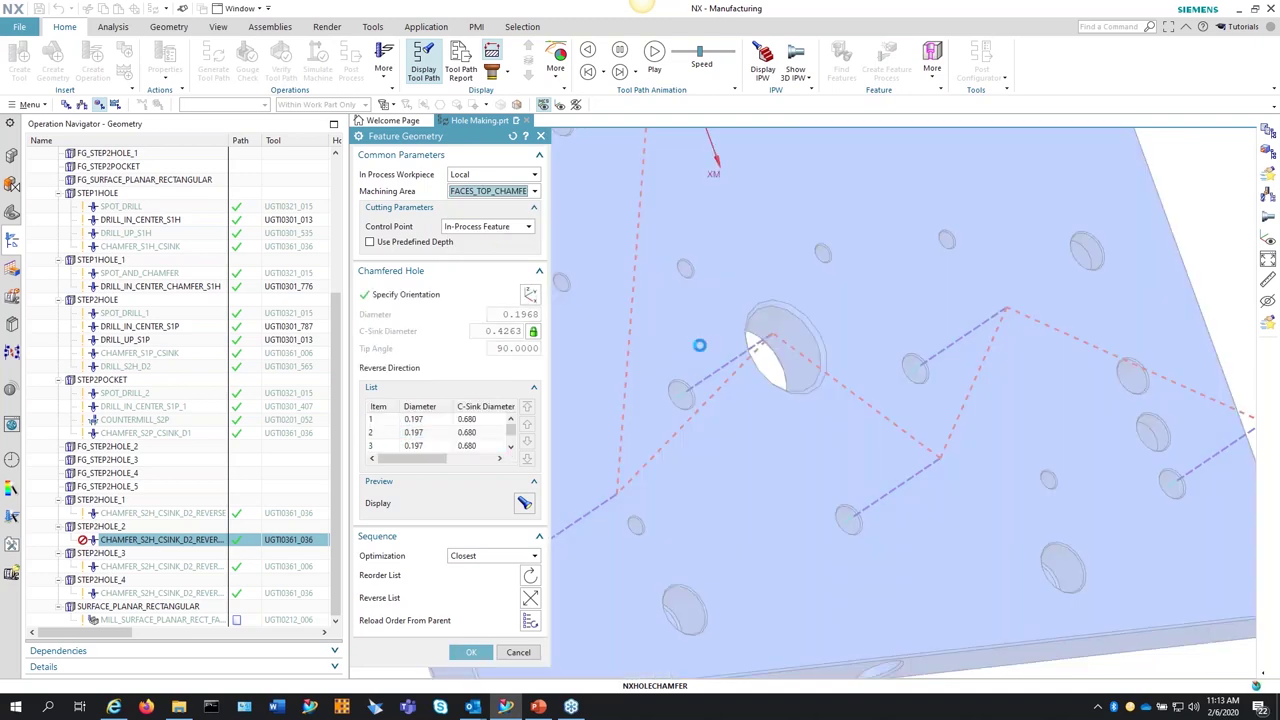
# Step: Try FACES_TOP_CHAMFER_2 as the machining area and inspect the countersink positions across the plate
pyautogui.click(492, 191)
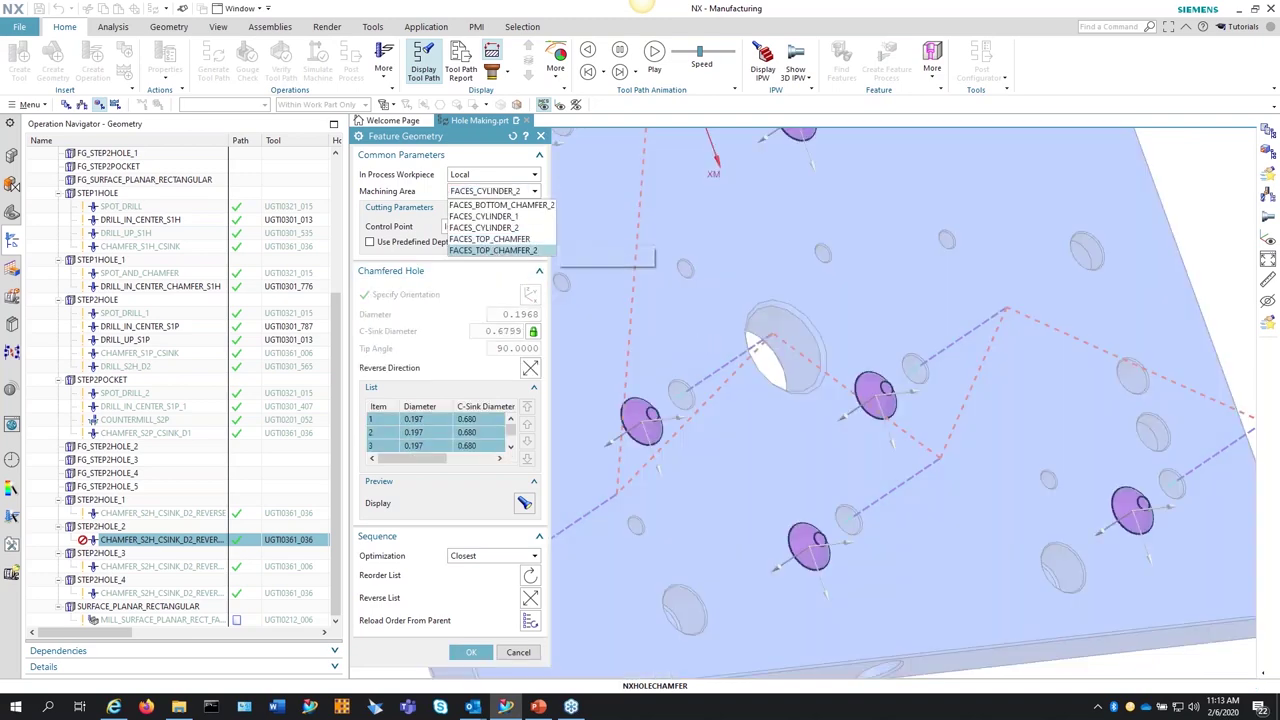
pyautogui.click(492, 250)
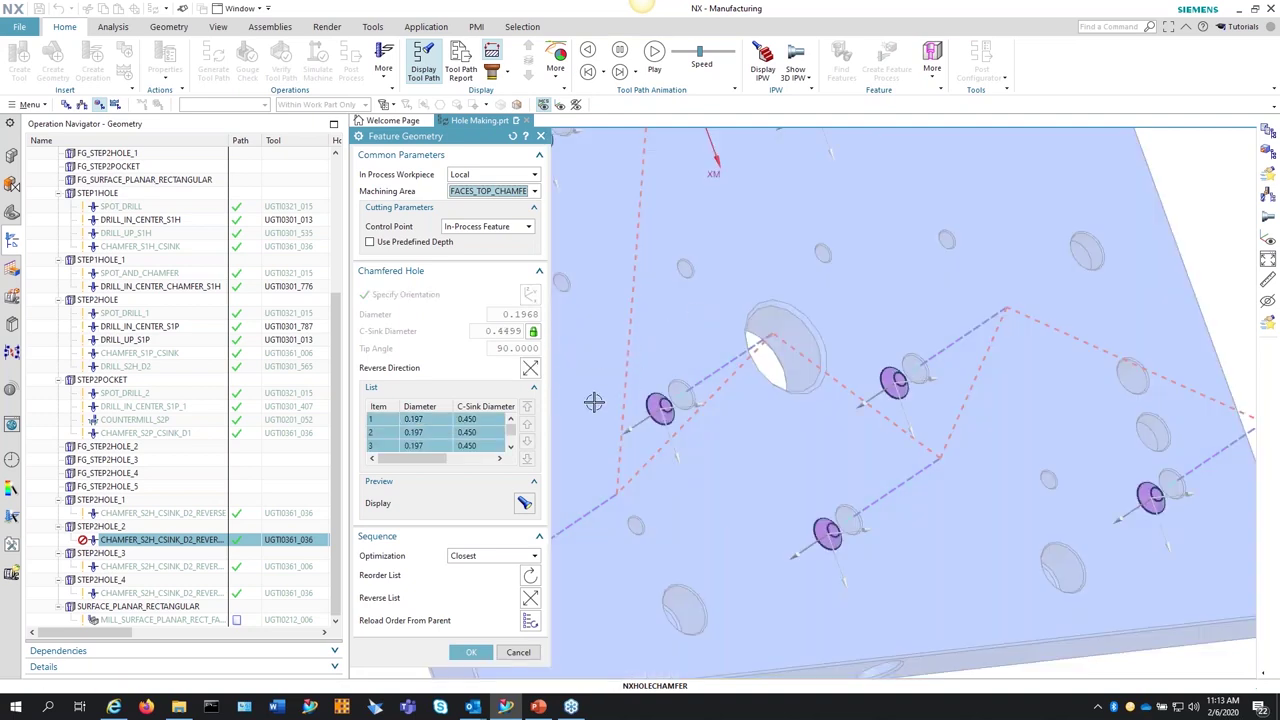
pyautogui.scroll(-4, 731, 340)
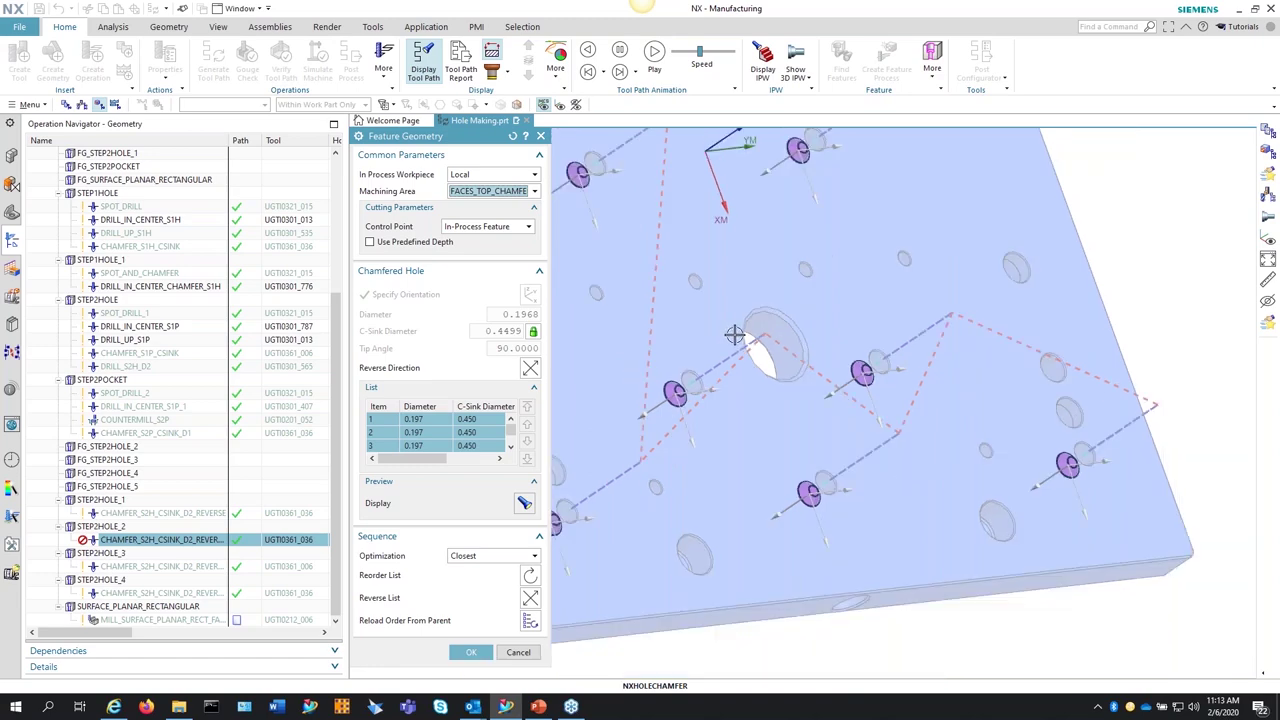
pyautogui.scroll(4, 672, 383)
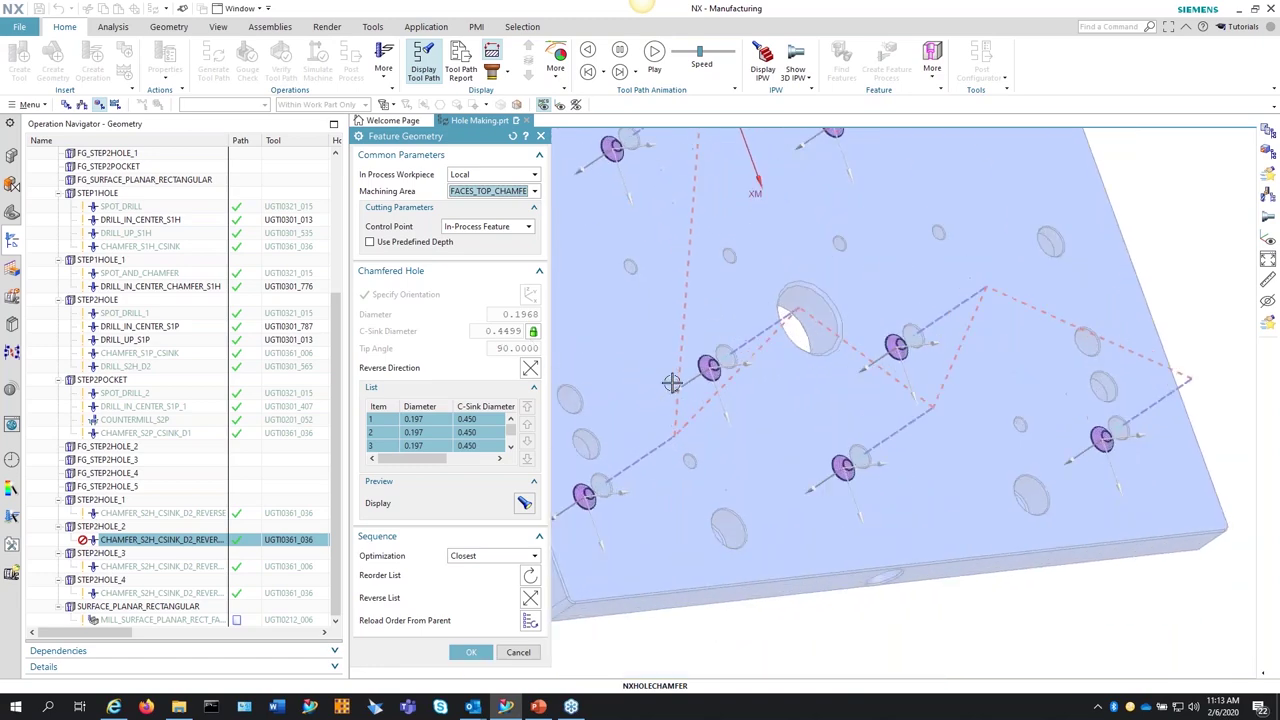
pyautogui.scroll(1, 672, 383)
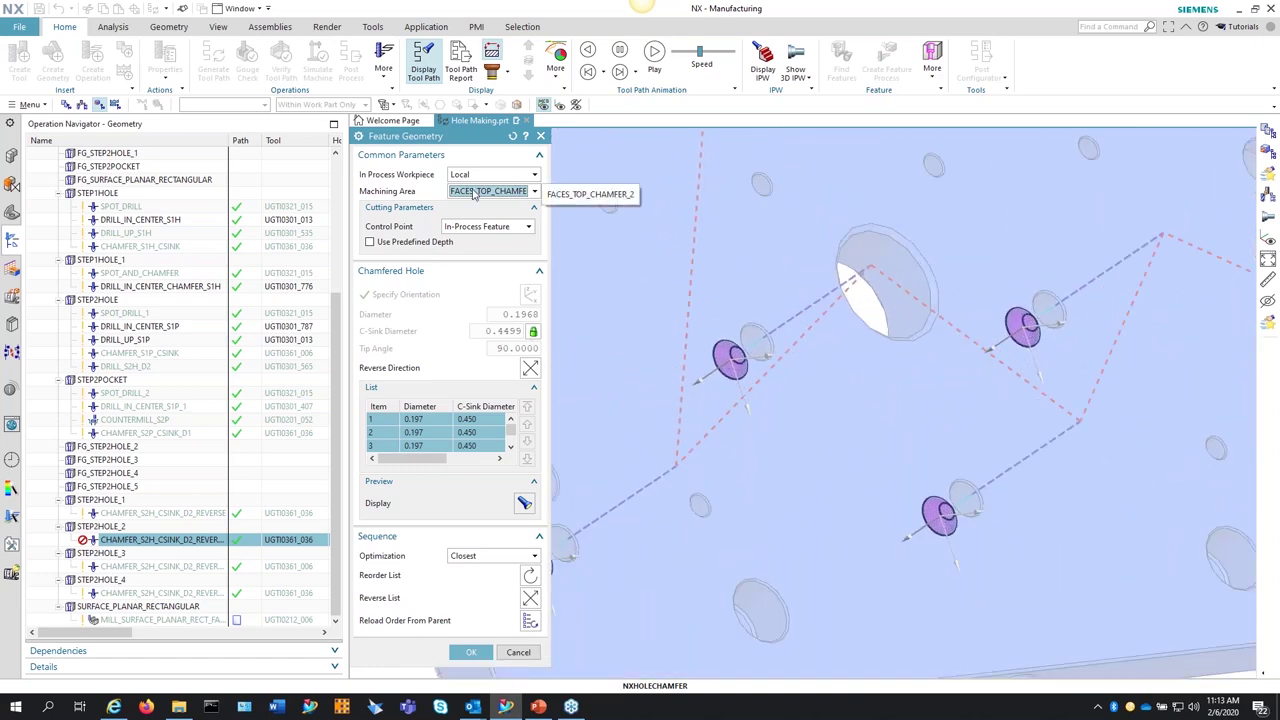
# Step: Set the machining area to FACES_CYLINDER_2 with the countersink direction reversed, accept the feature geometry and regenerate the tool path
pyautogui.click(474, 193)
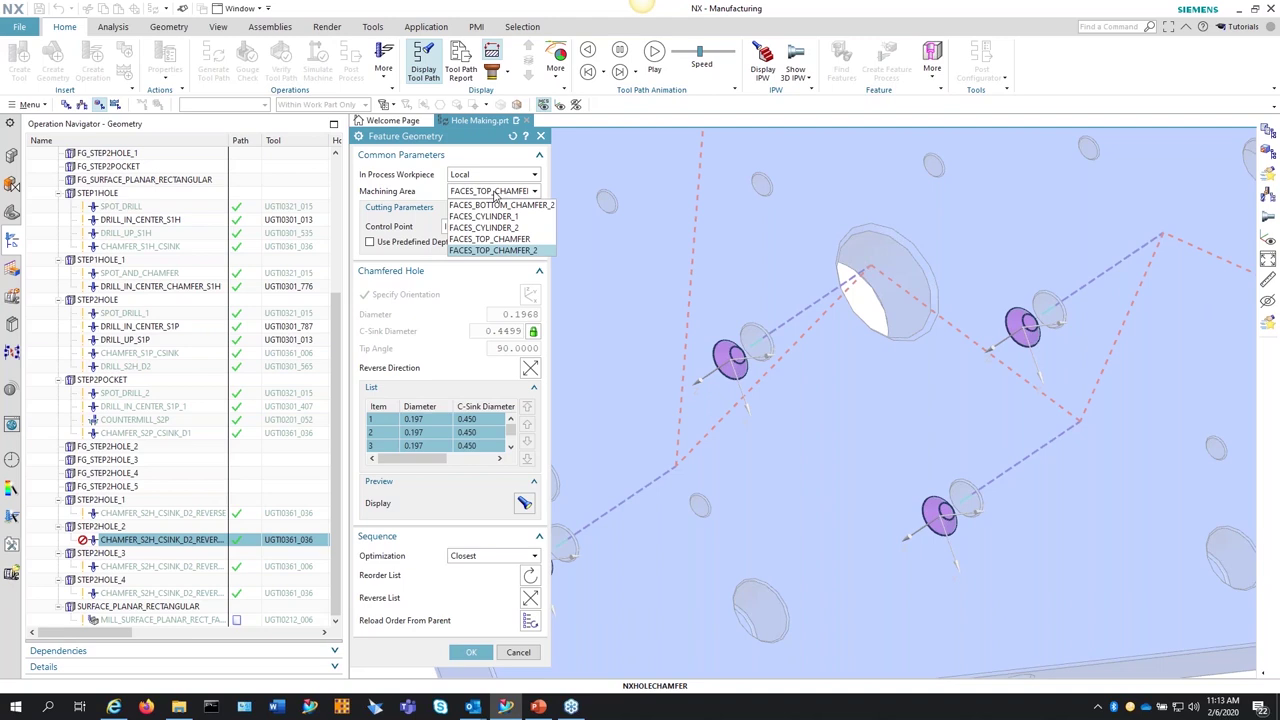
pyautogui.click(485, 227)
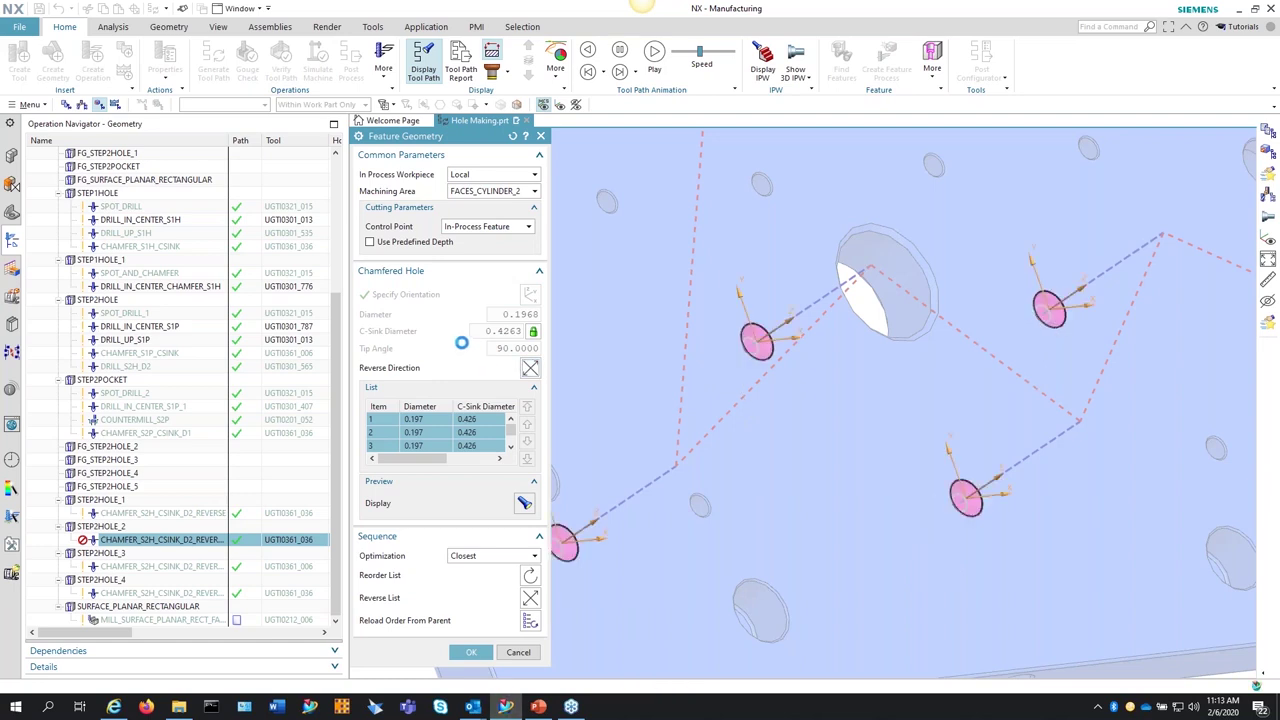
pyautogui.middleClick(766, 394)
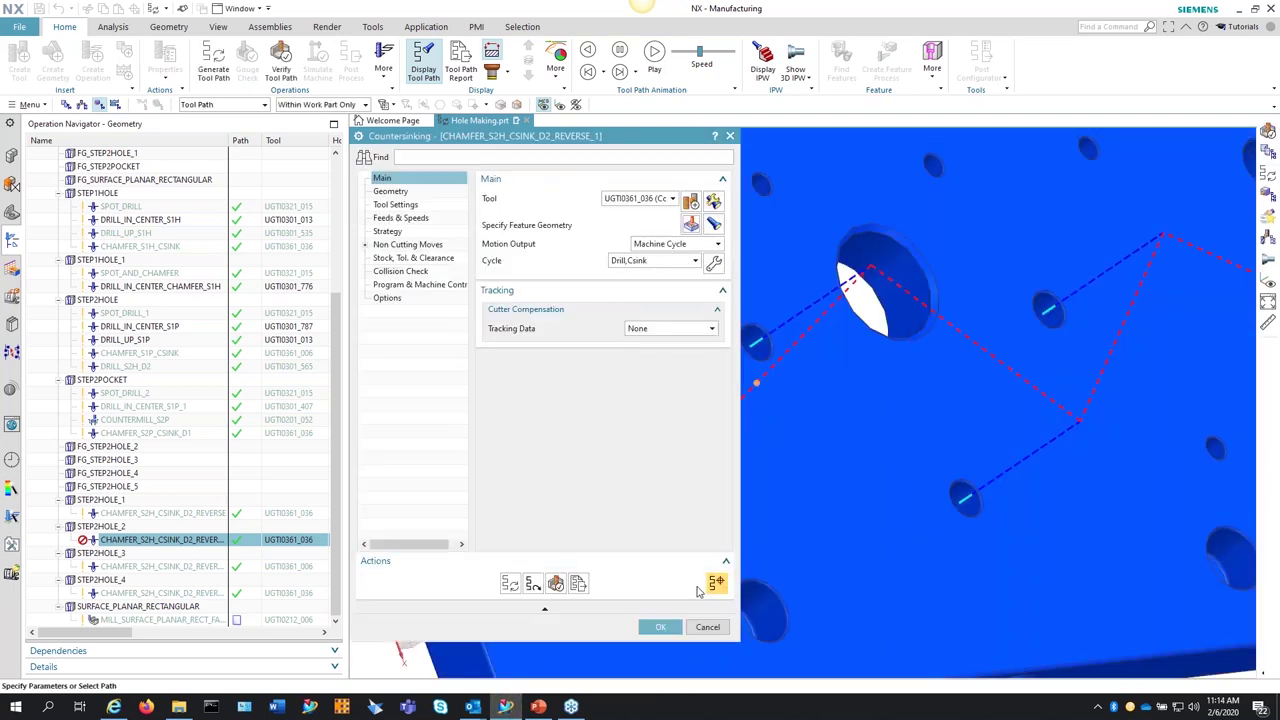
pyautogui.click(510, 583)
# Step: Reopen the operation's feature geometry and try Machining Feature as the control point, restoring In-Process Feature
pyautogui.middleClick(698, 273)
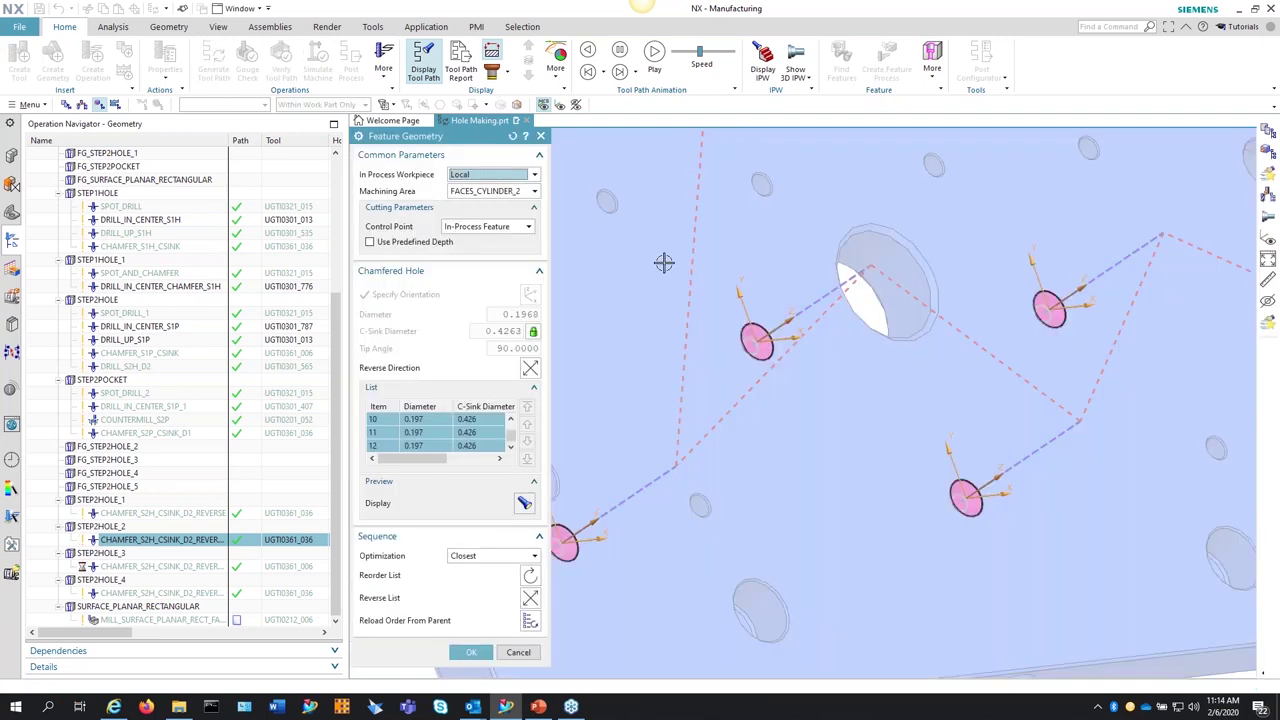
pyautogui.click(492, 191)
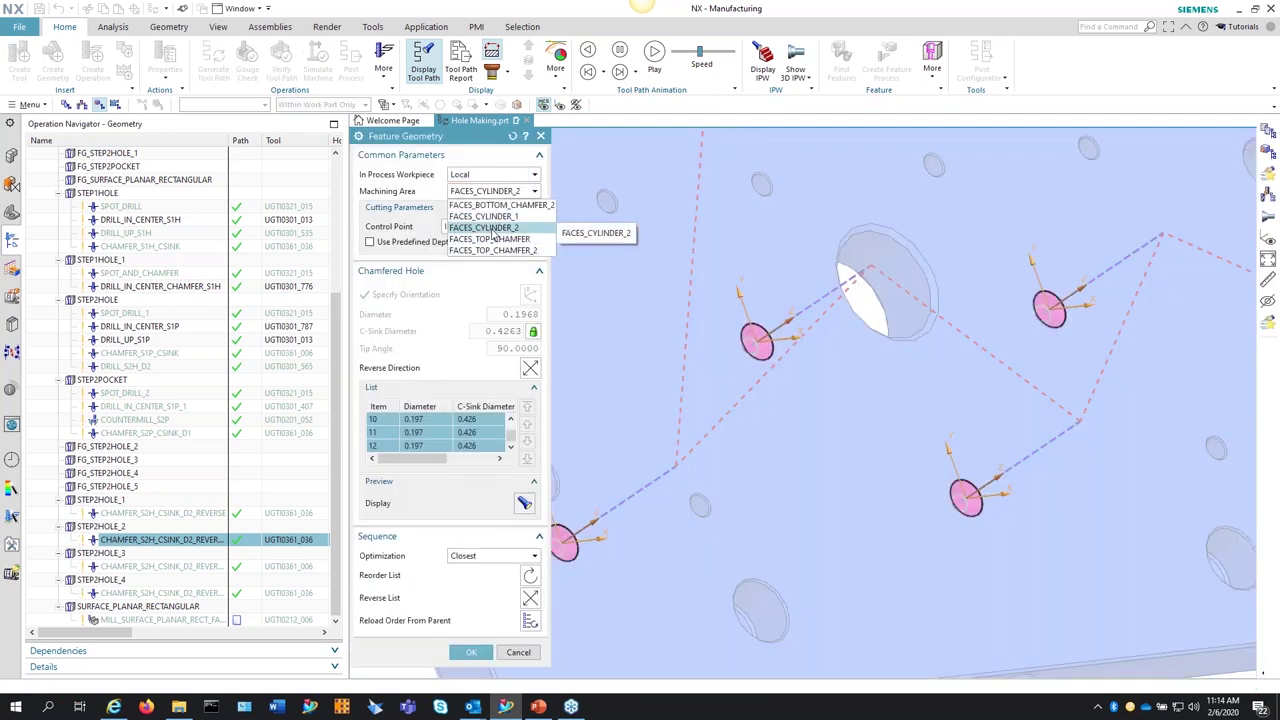
pyautogui.click(465, 290)
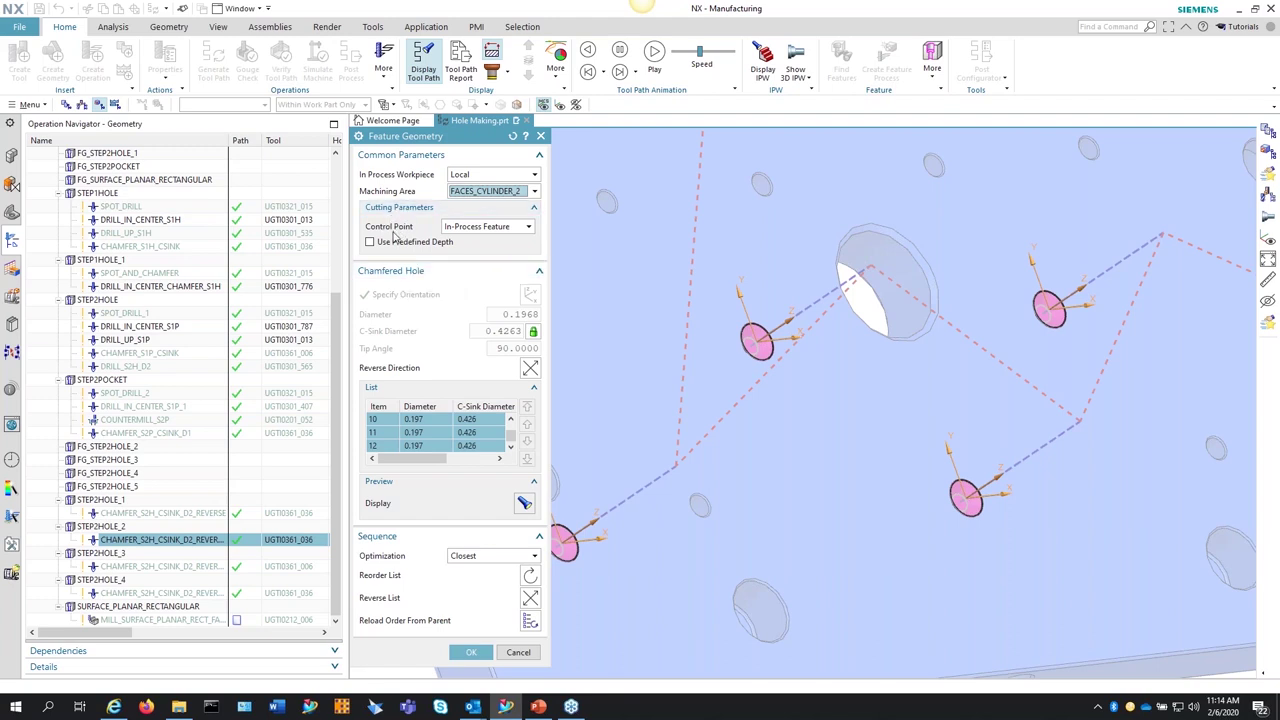
pyautogui.click(470, 229)
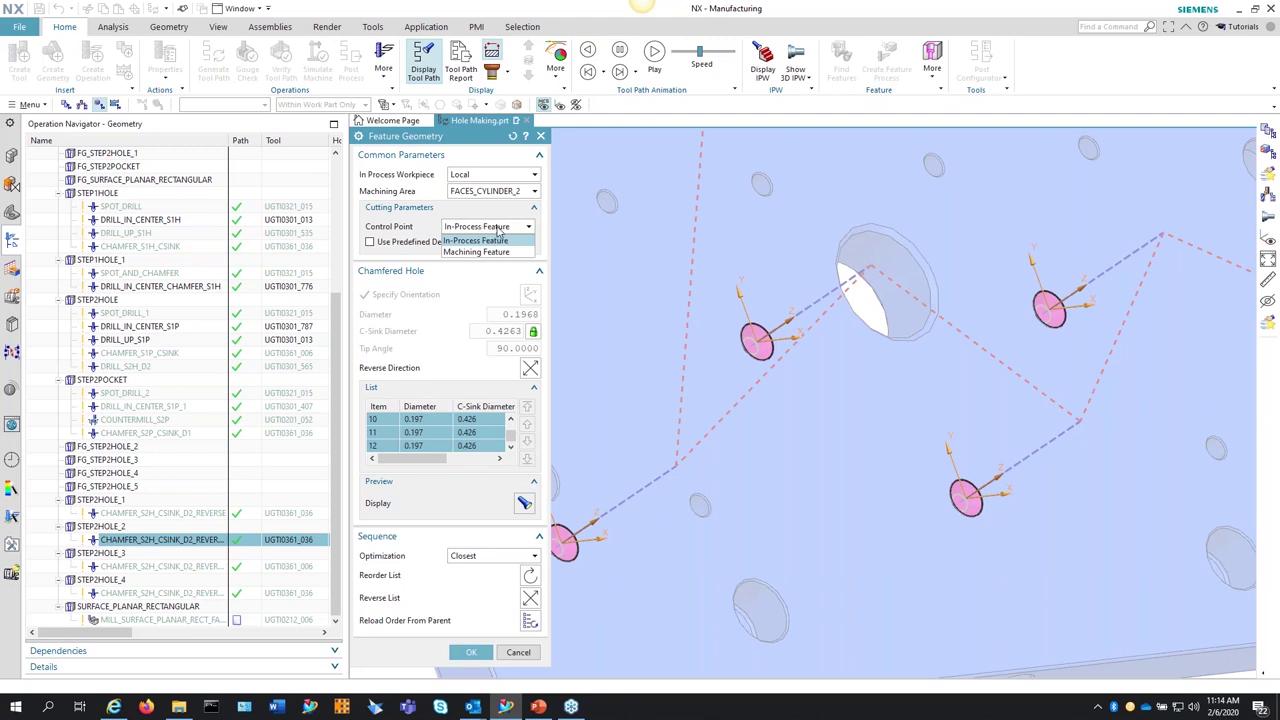
pyautogui.click(494, 251)
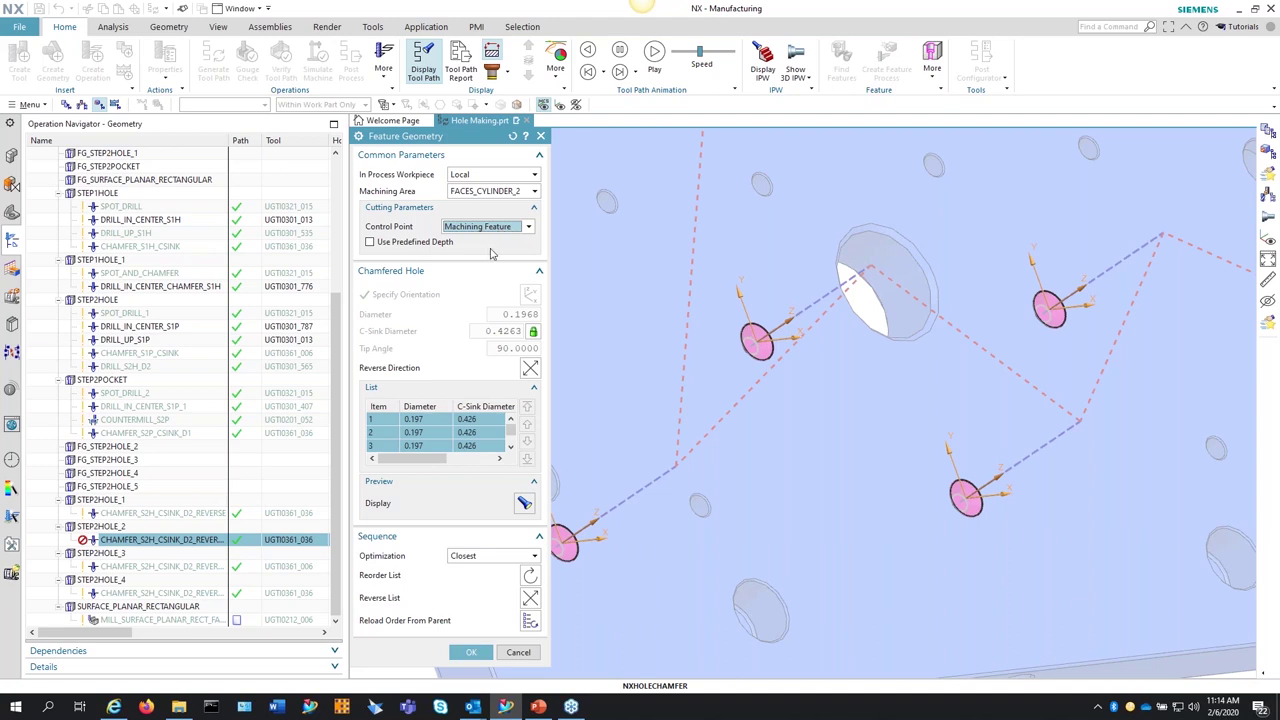
pyautogui.click(480, 228)
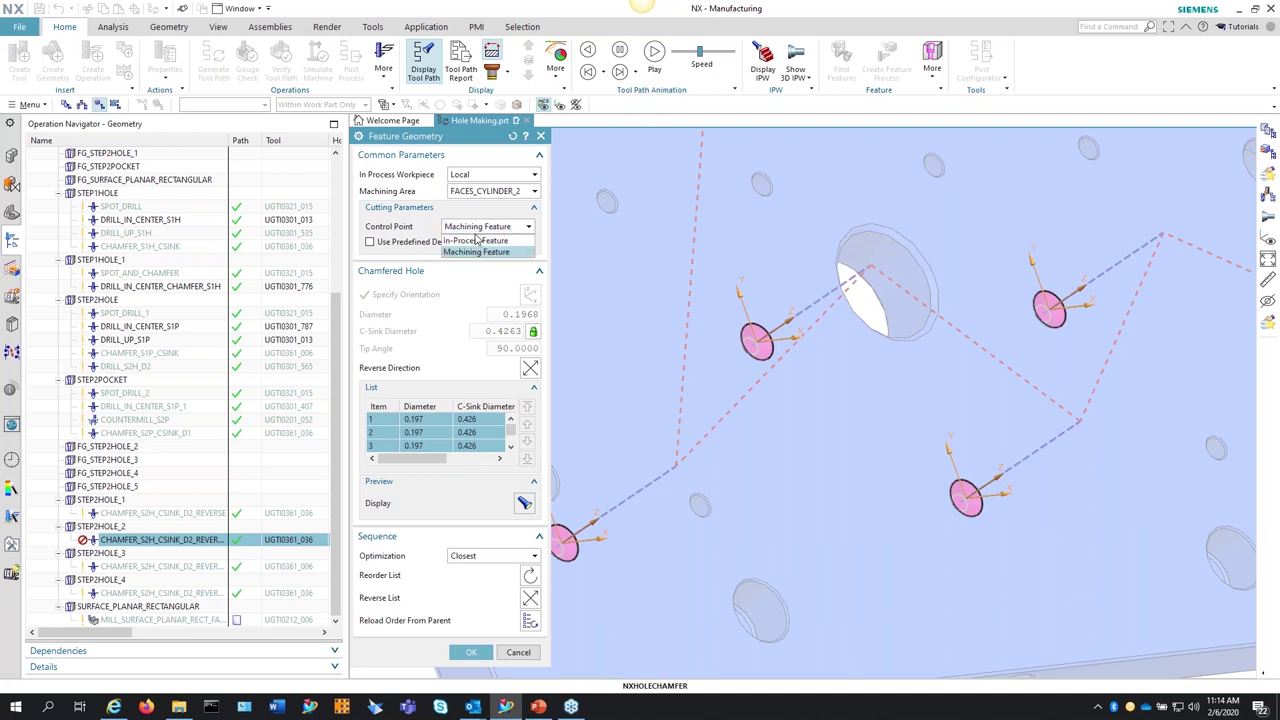
pyautogui.click(476, 241)
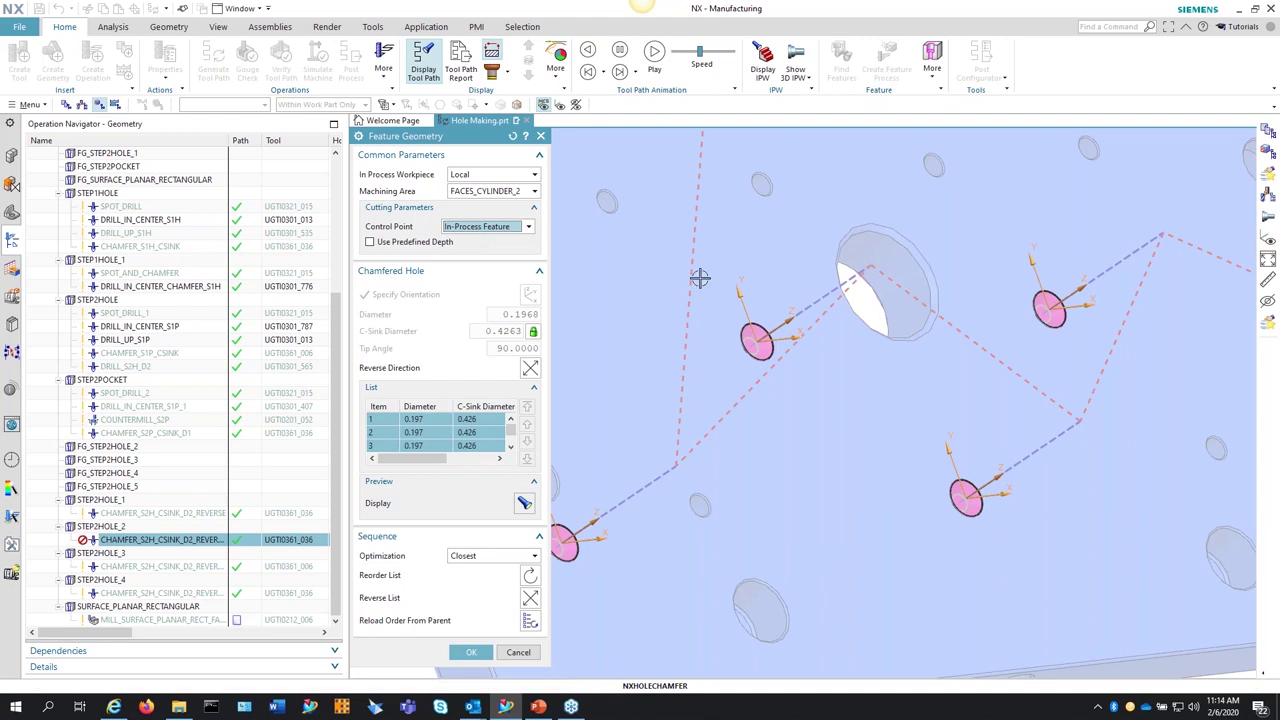
pyautogui.click(478, 228)
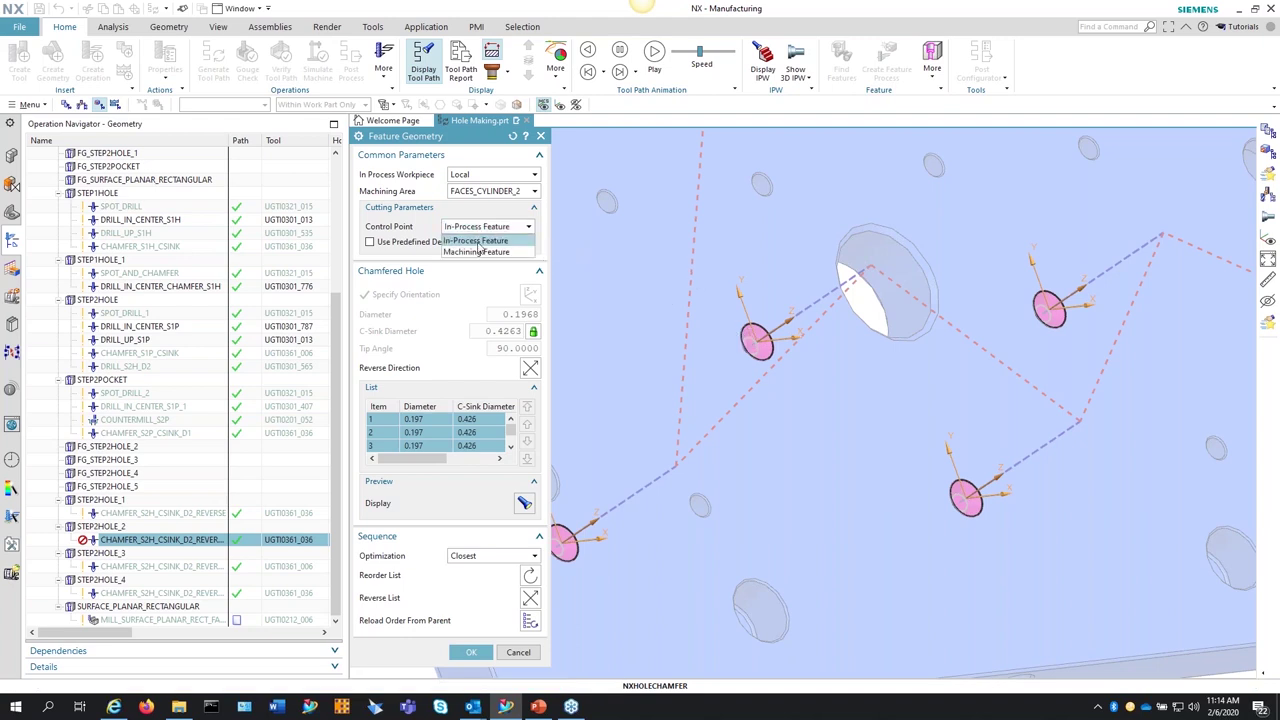
pyautogui.click(481, 251)
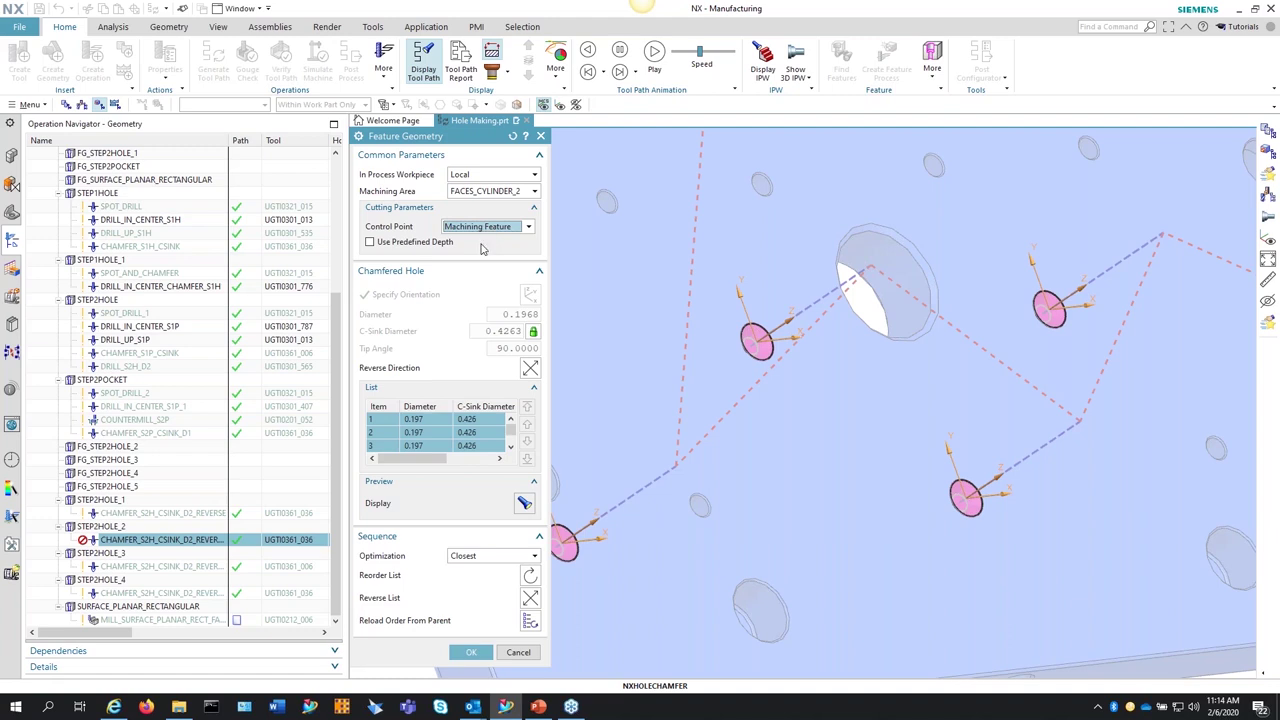
pyautogui.click(482, 229)
pyautogui.click(480, 242)
# Step: Try the predefined depth option and turn it off again, and unlock and relock the C-Sink Diameter value
pyautogui.click(370, 242)
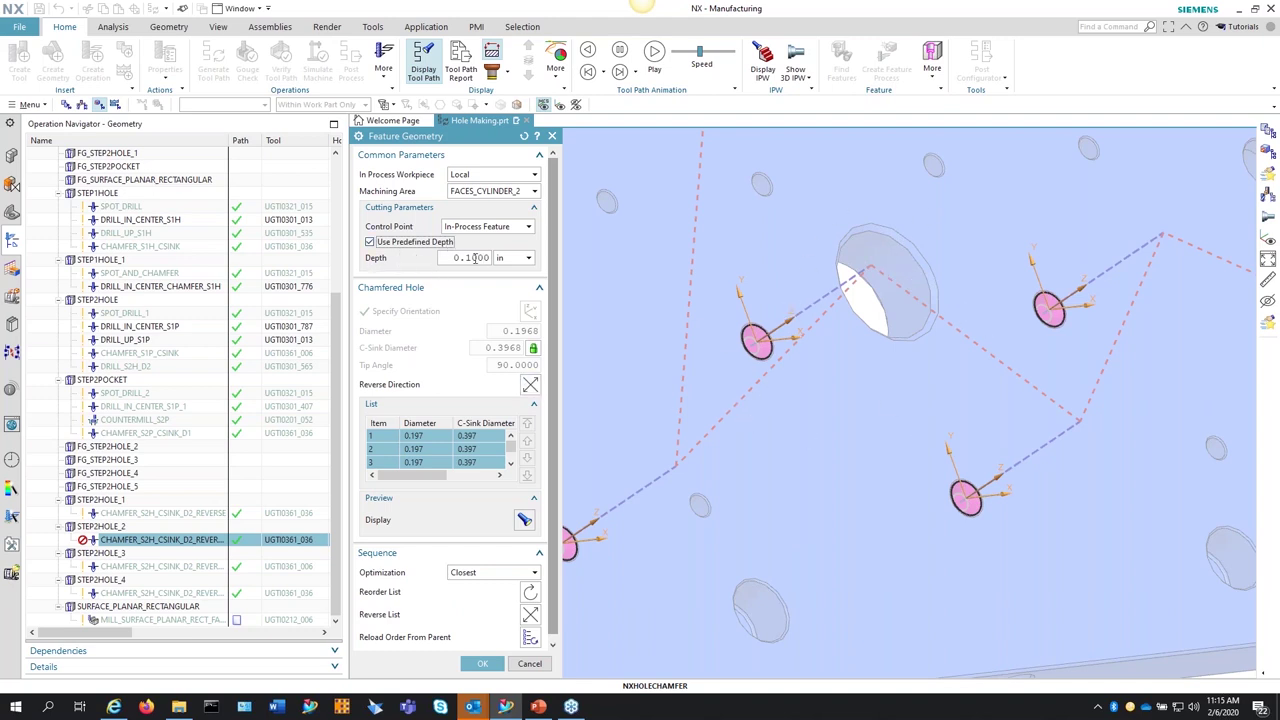
pyautogui.click(369, 242)
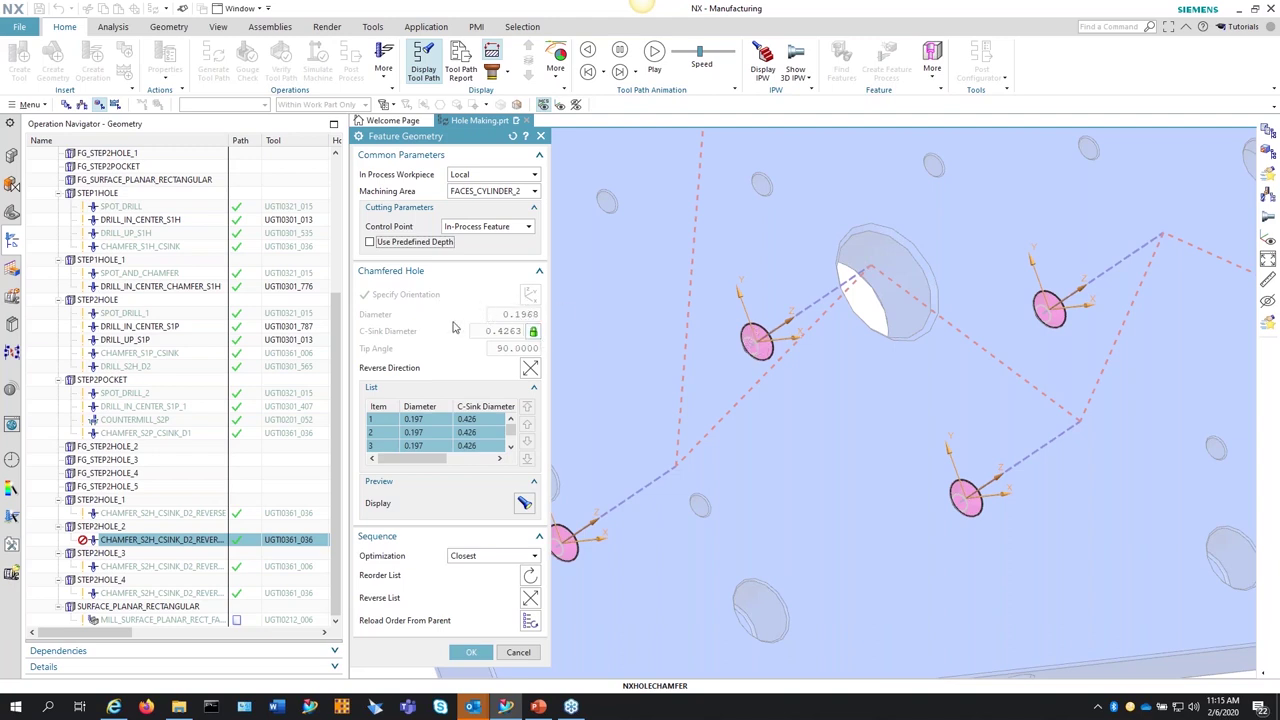
pyautogui.click(533, 331)
pyautogui.click(557, 350)
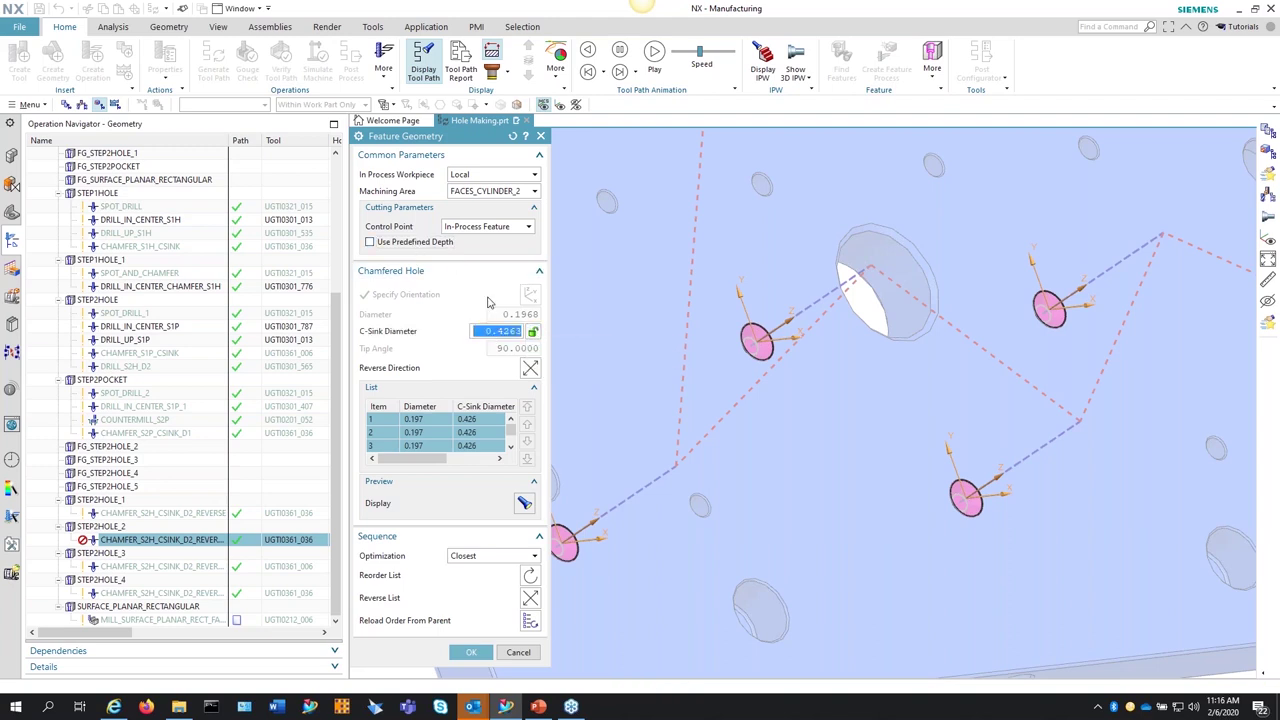
pyautogui.click(533, 331)
pyautogui.click(560, 363)
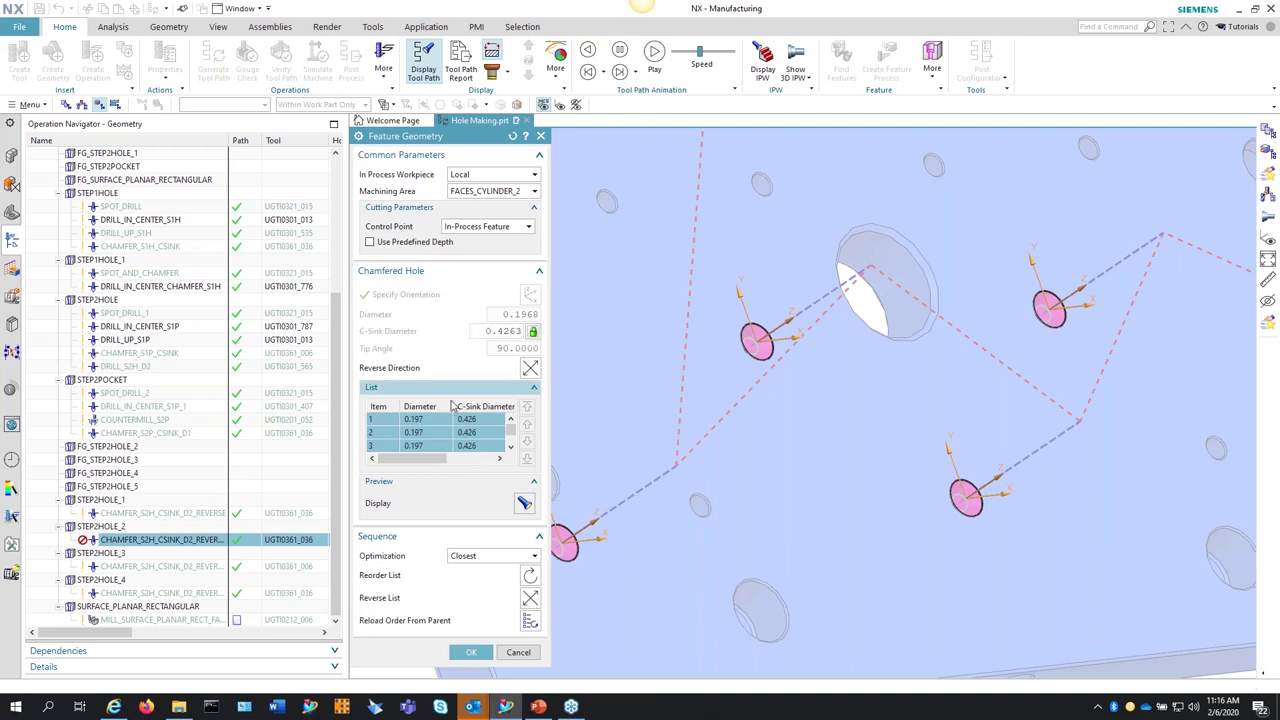
pyautogui.scroll(-3, 432, 437)
pyautogui.scroll(3, 439, 446)
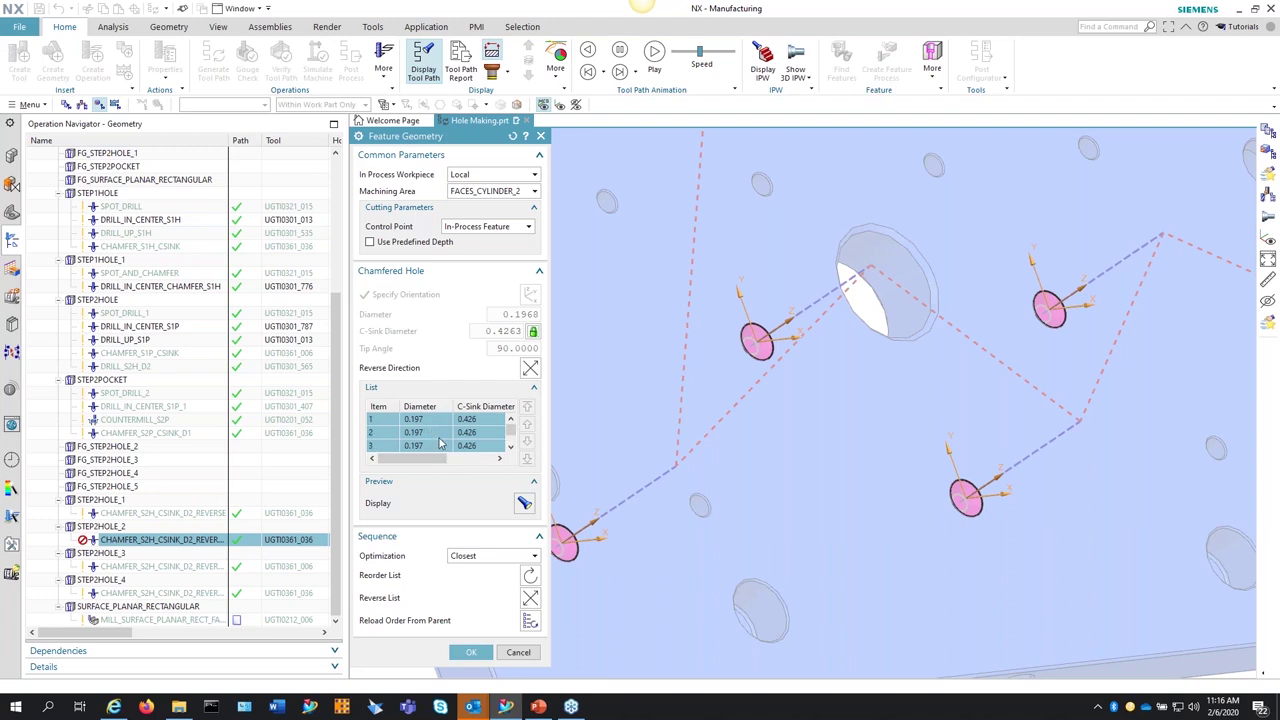
# Step: Examine the chamfered hole list and display the preview of the countersink features across the whole plate
pyautogui.scroll(-1, 445, 430)
pyautogui.moveTo(550, 426); pyautogui.dragTo(723, 418)
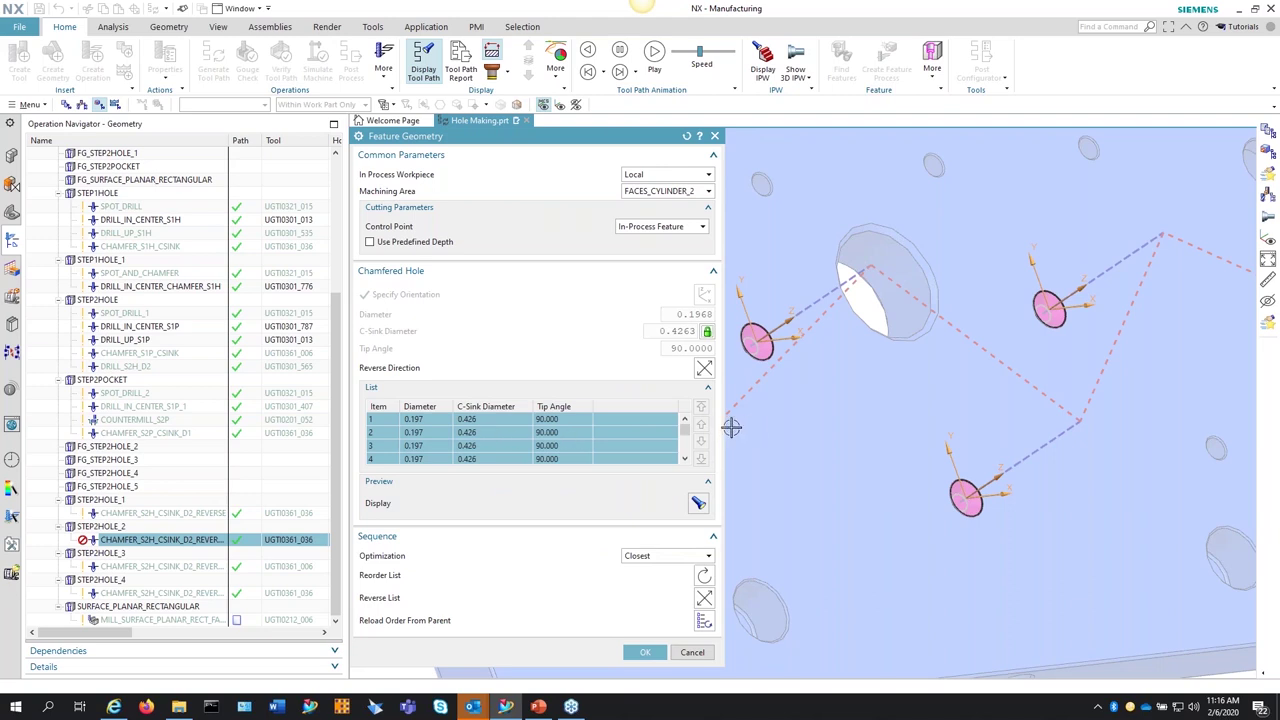
pyautogui.moveTo(722, 430); pyautogui.dragTo(606, 440)
pyautogui.scroll(-6, 794, 429)
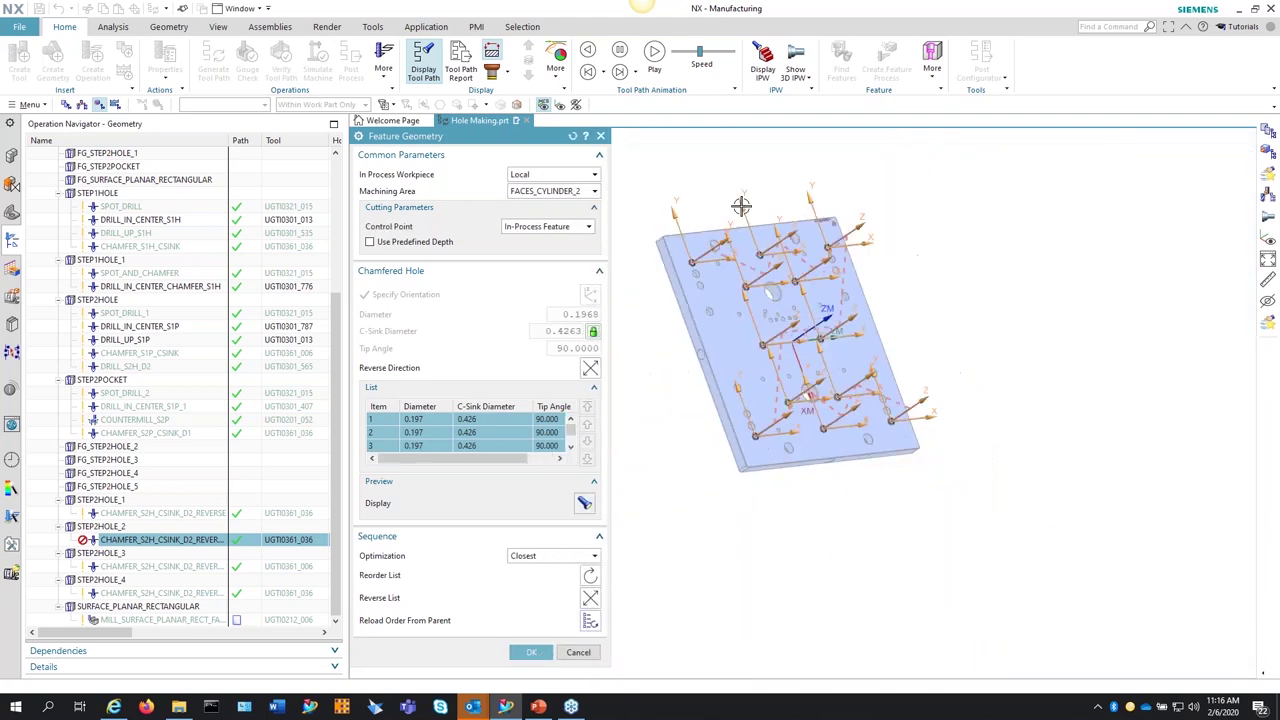
pyautogui.scroll(4, 745, 204)
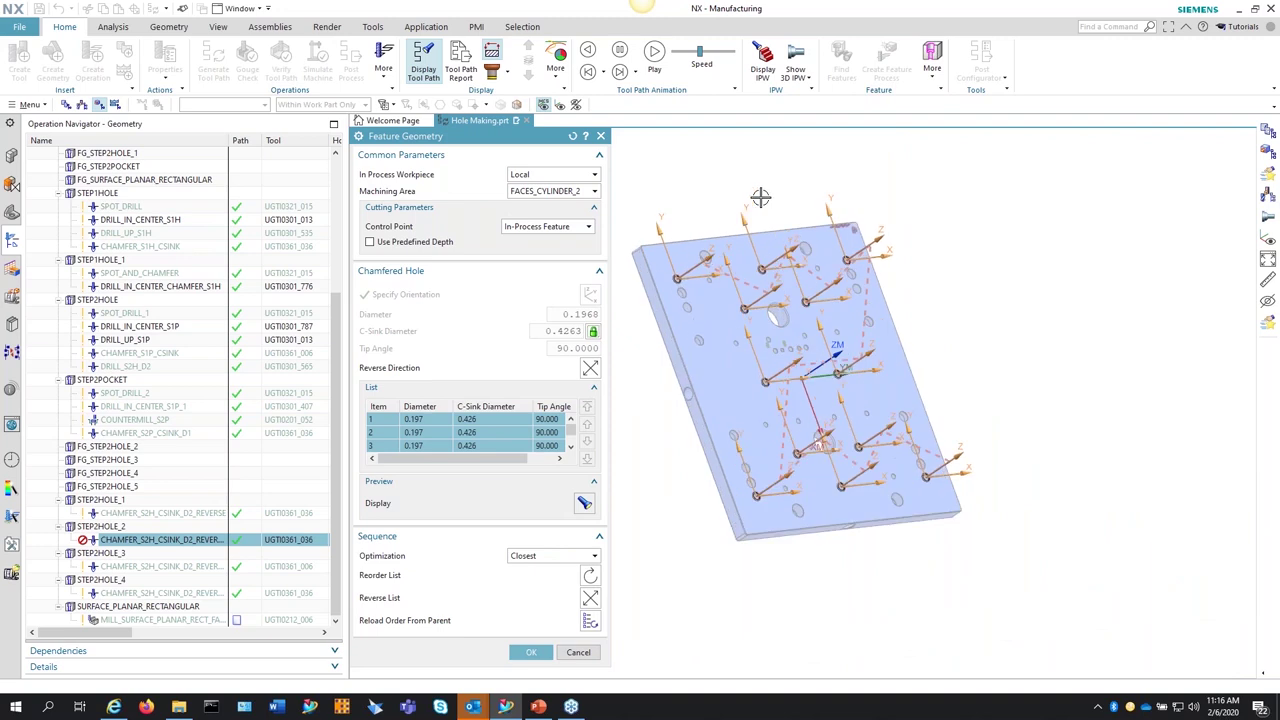
pyautogui.click(586, 503)
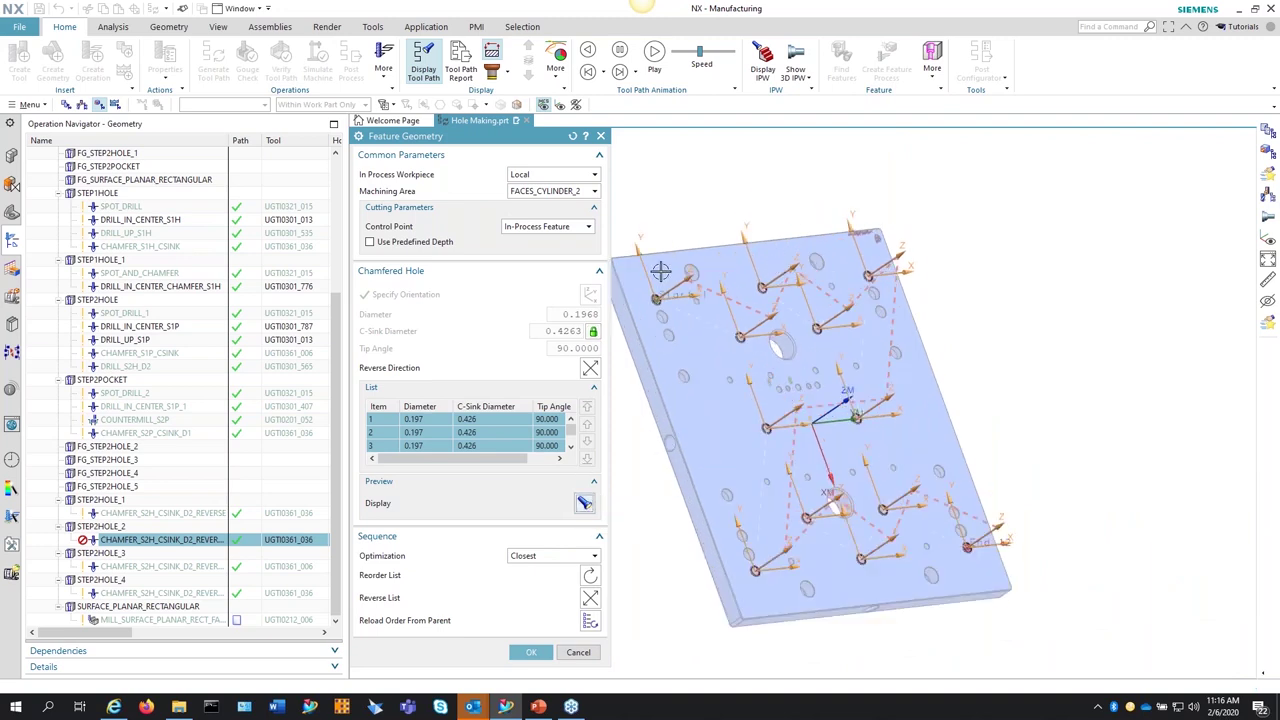
pyautogui.scroll(2, 660, 271)
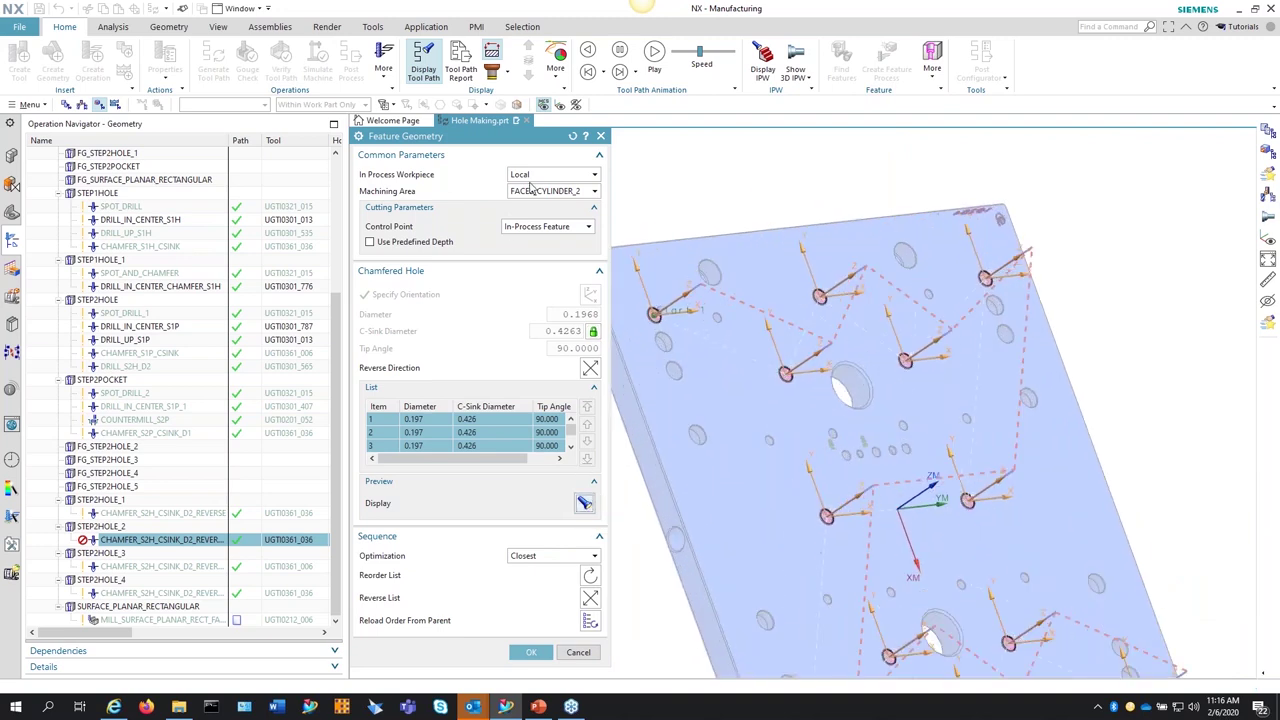
# Step: Set the hole sequence optimization to Shortest Path, reload the order from the parent and accept the feature geometry
pyautogui.click(560, 557)
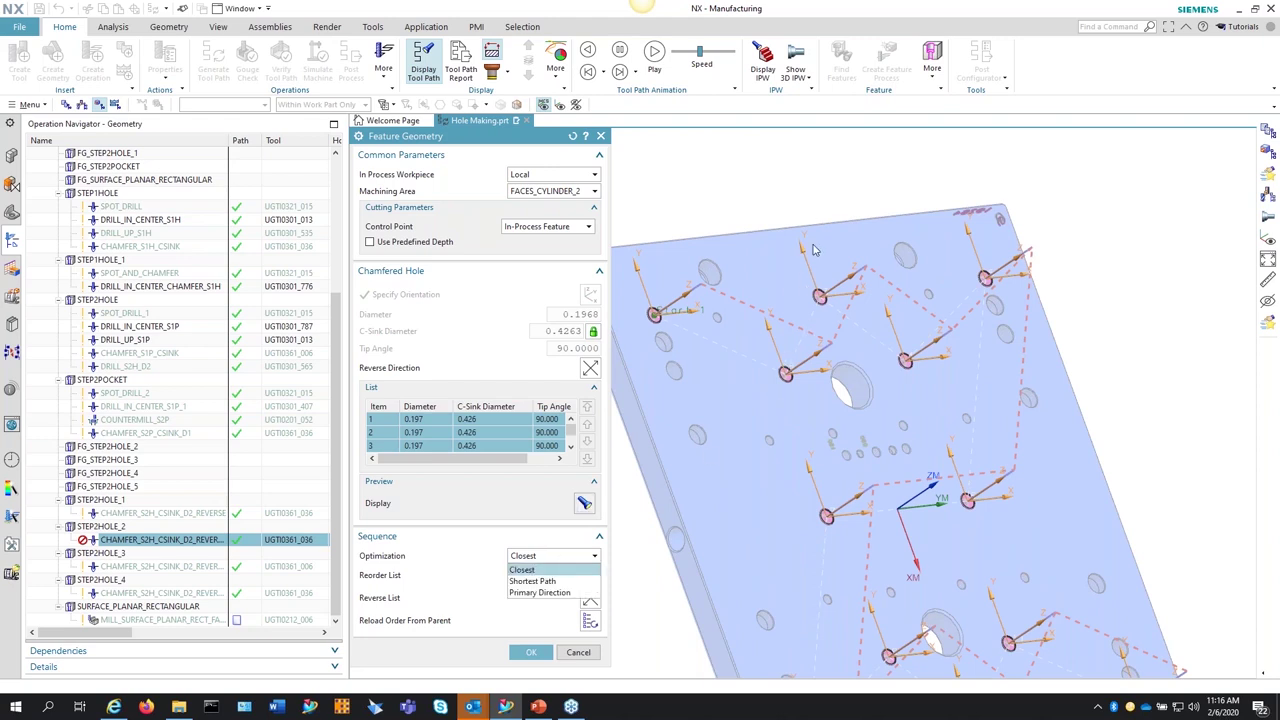
pyautogui.click(532, 581)
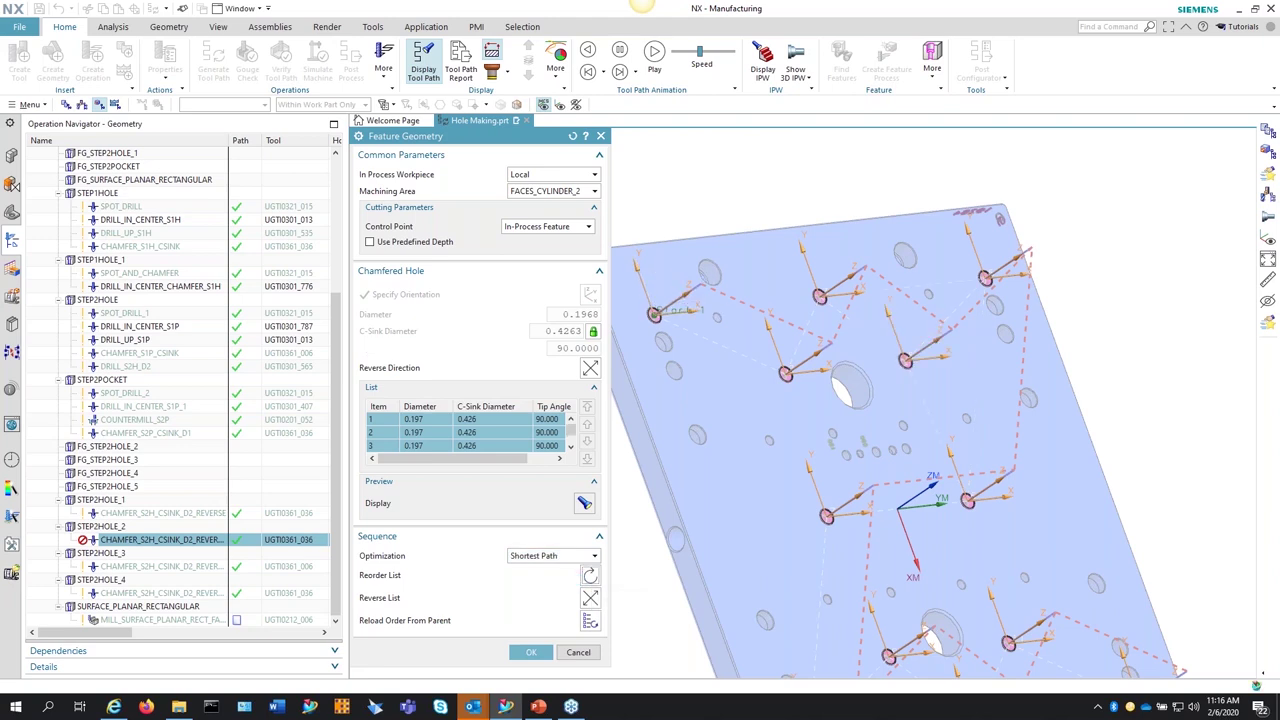
pyautogui.moveTo(777, 361); pyautogui.dragTo(711, 517, button='middle')
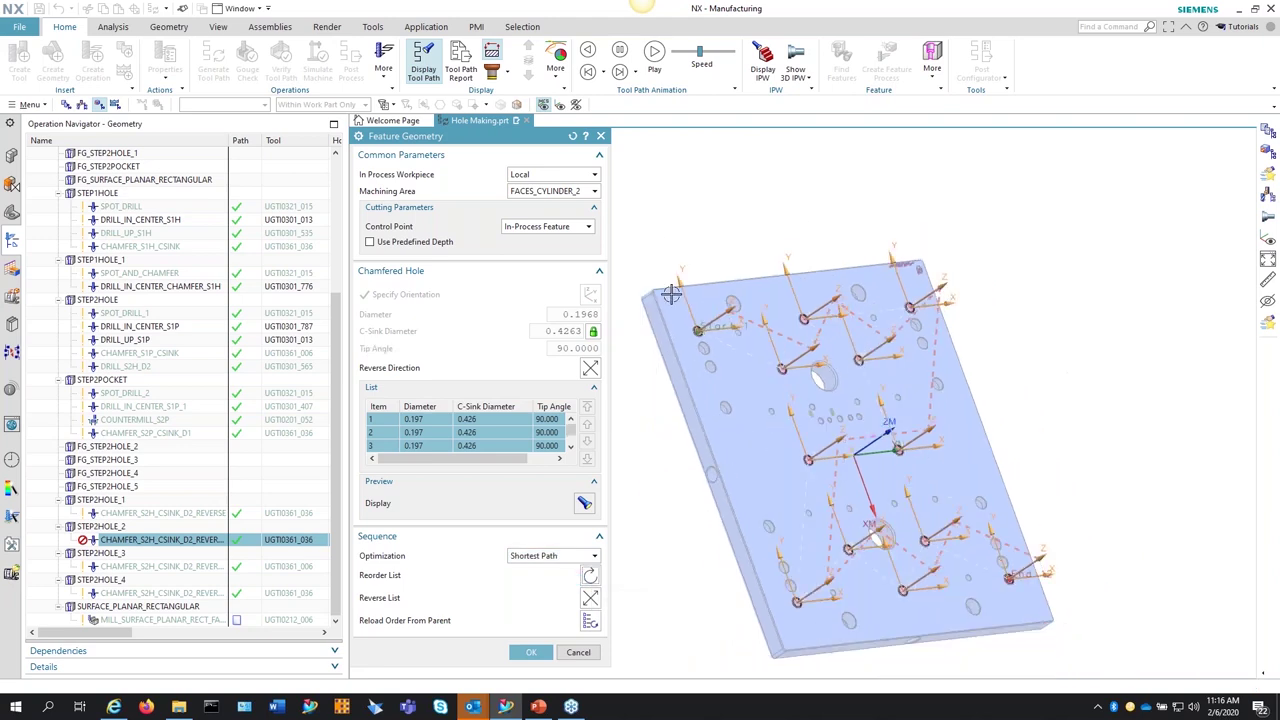
pyautogui.scroll(-3, 671, 293)
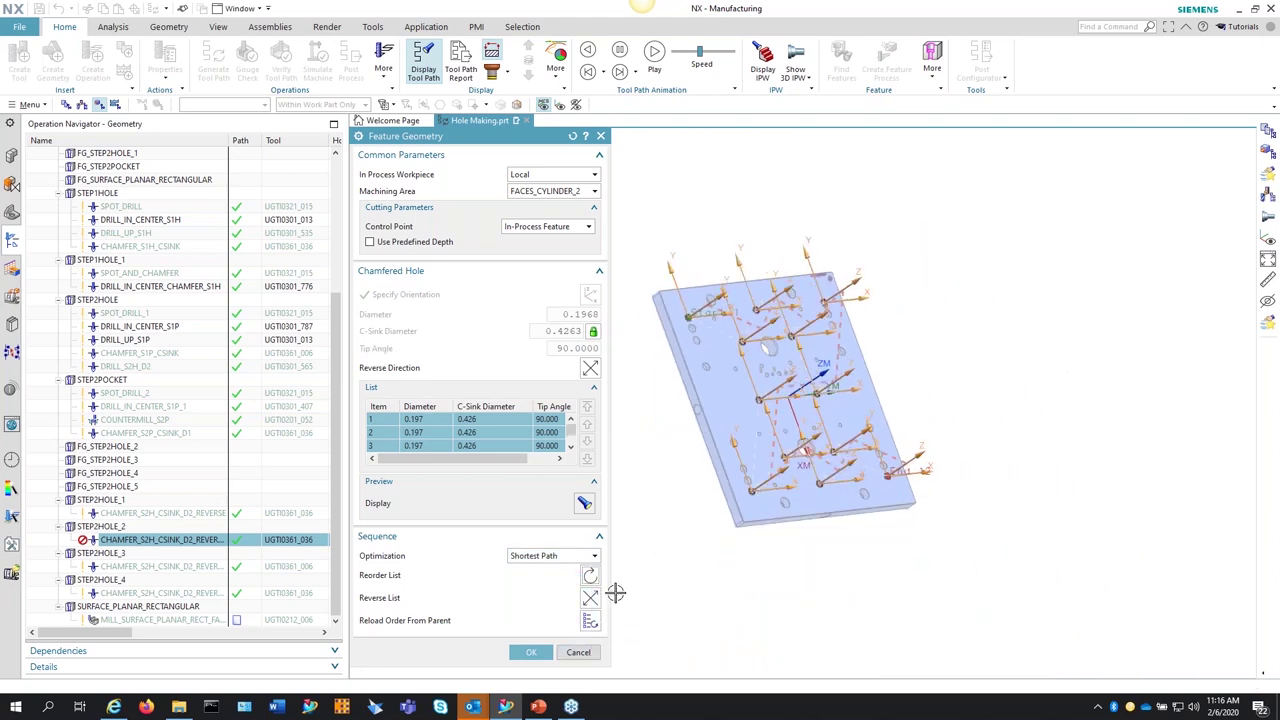
pyautogui.click(591, 622)
pyautogui.click(531, 652)
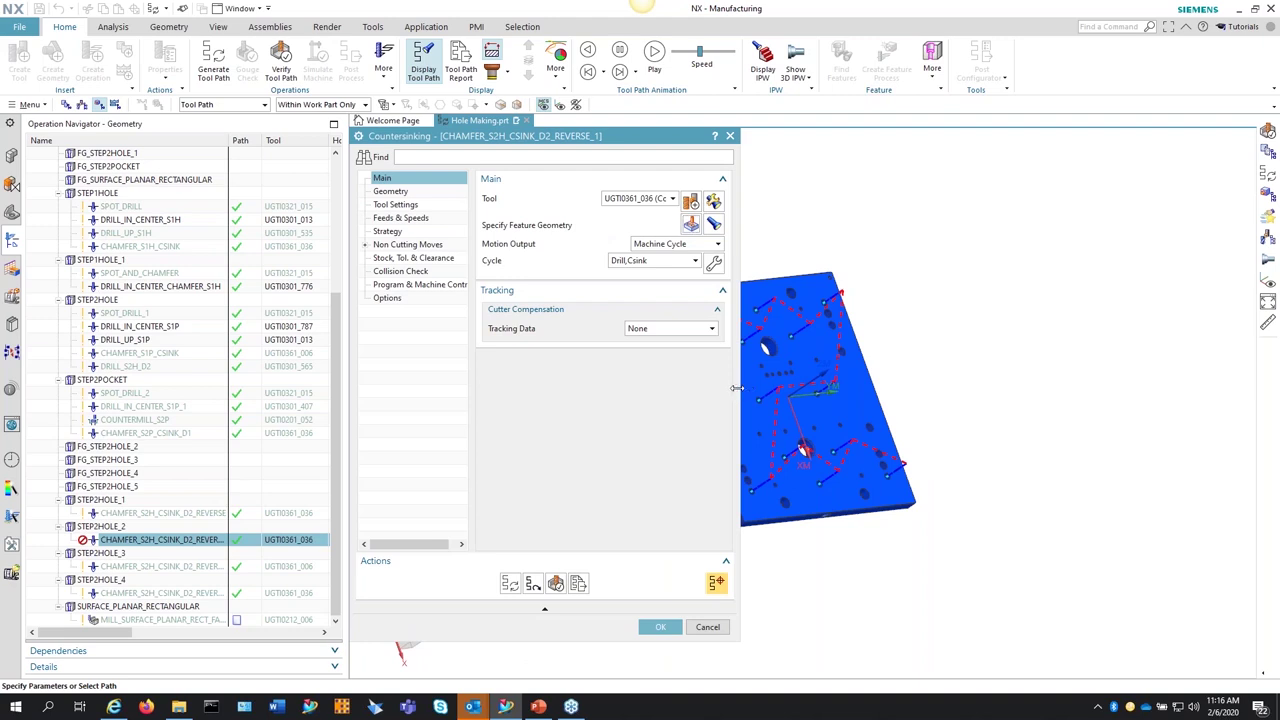
# Step: Close the 3Dconnexion window and open the recent part cam_sample_fbm_1_mm.prt in the other NX session
pyautogui.moveTo(741, 399); pyautogui.dragTo(698, 400)
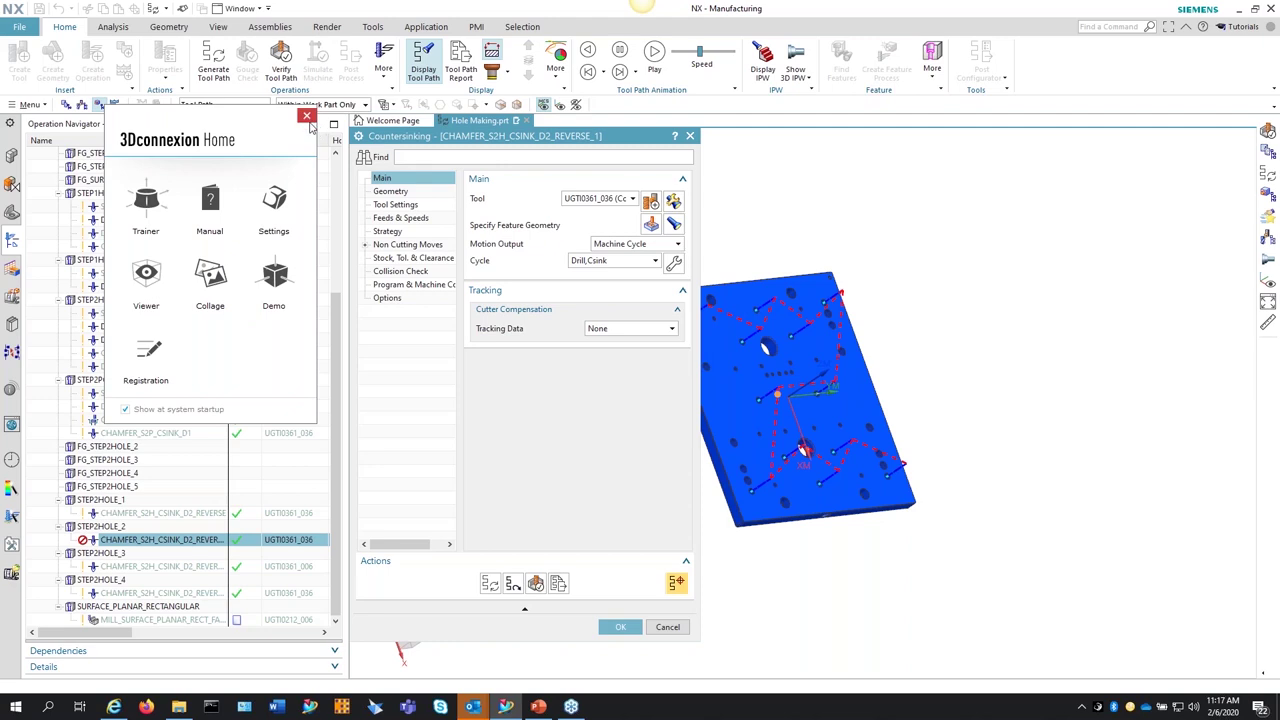
pyautogui.click(307, 117)
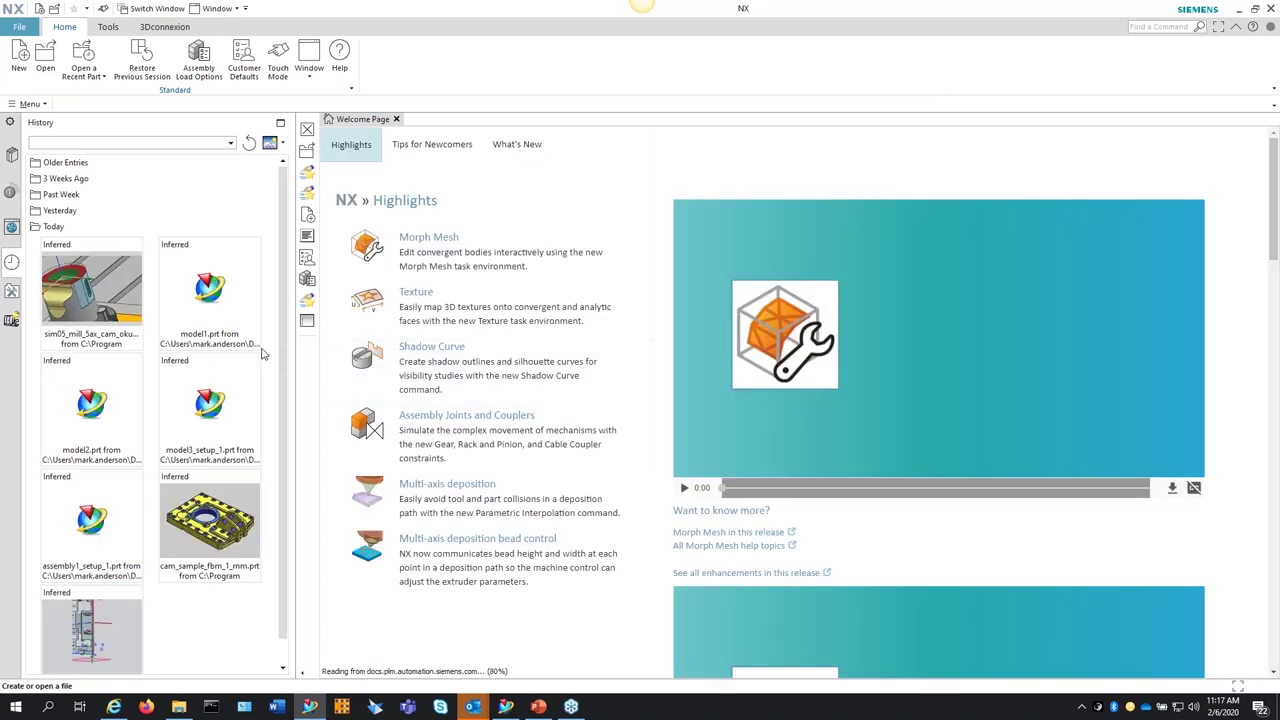
pyautogui.scroll(-1, 155, 599)
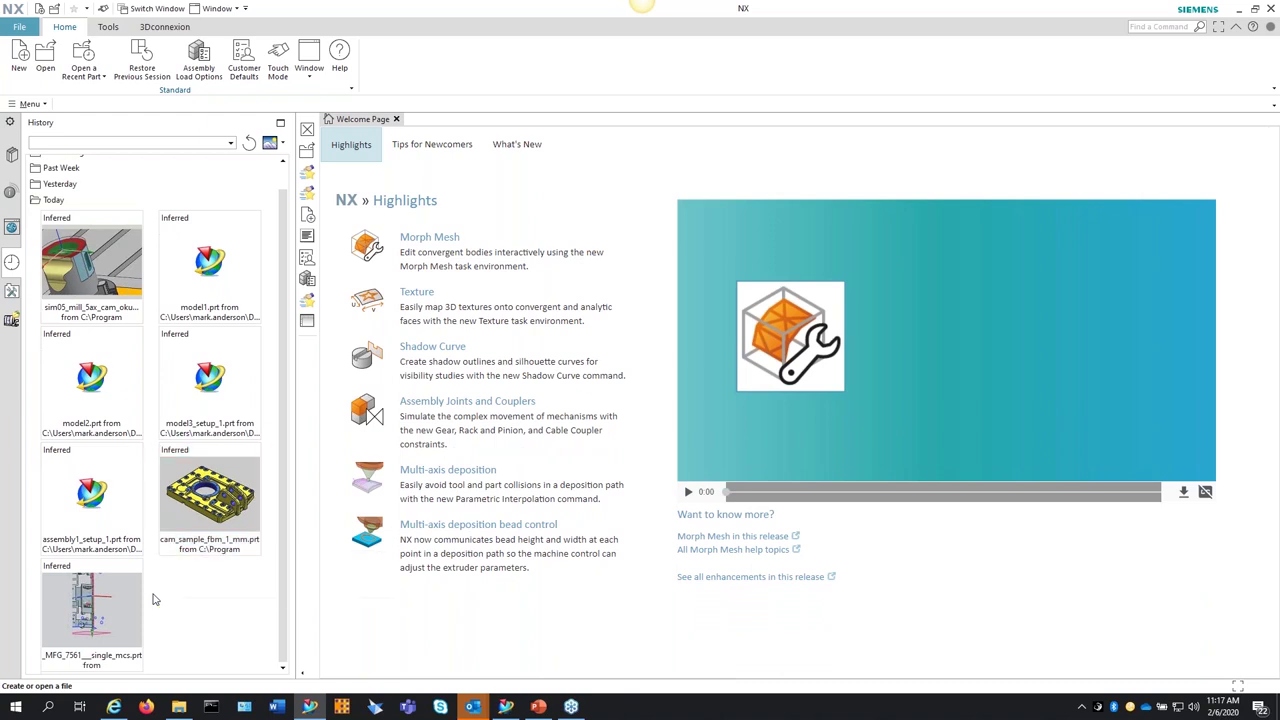
pyautogui.click(180, 515)
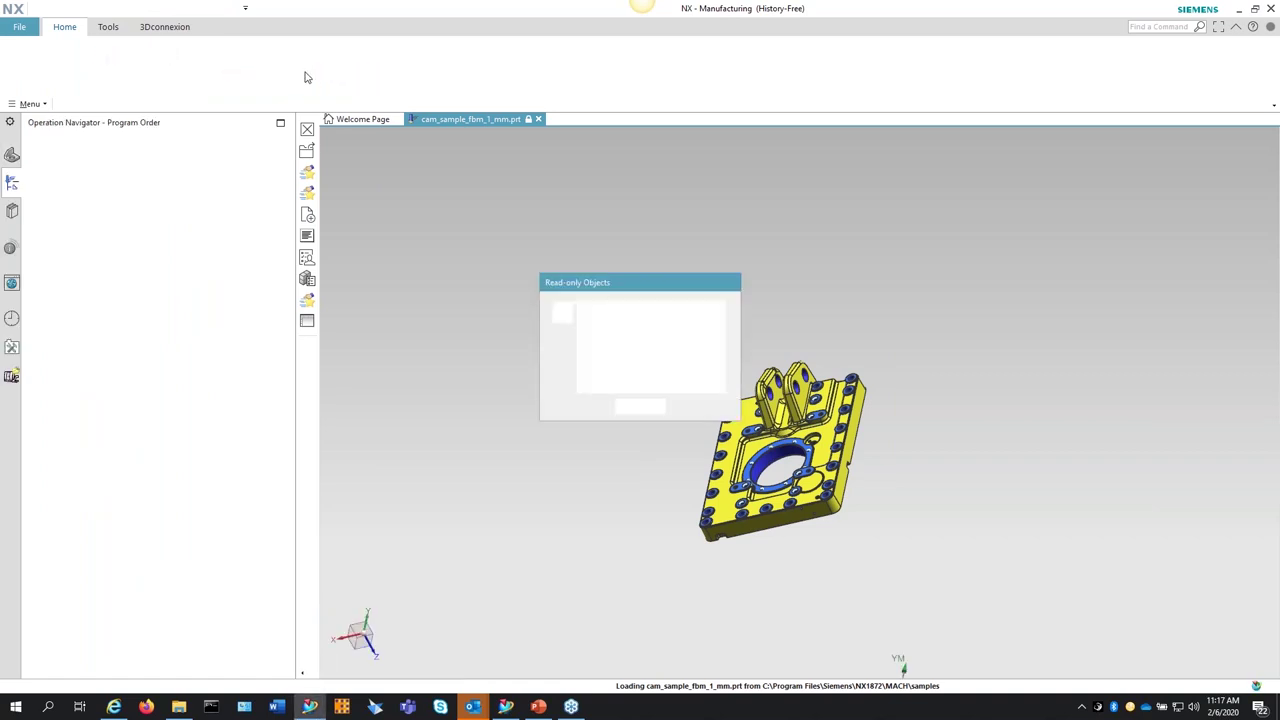
pyautogui.press('Return')
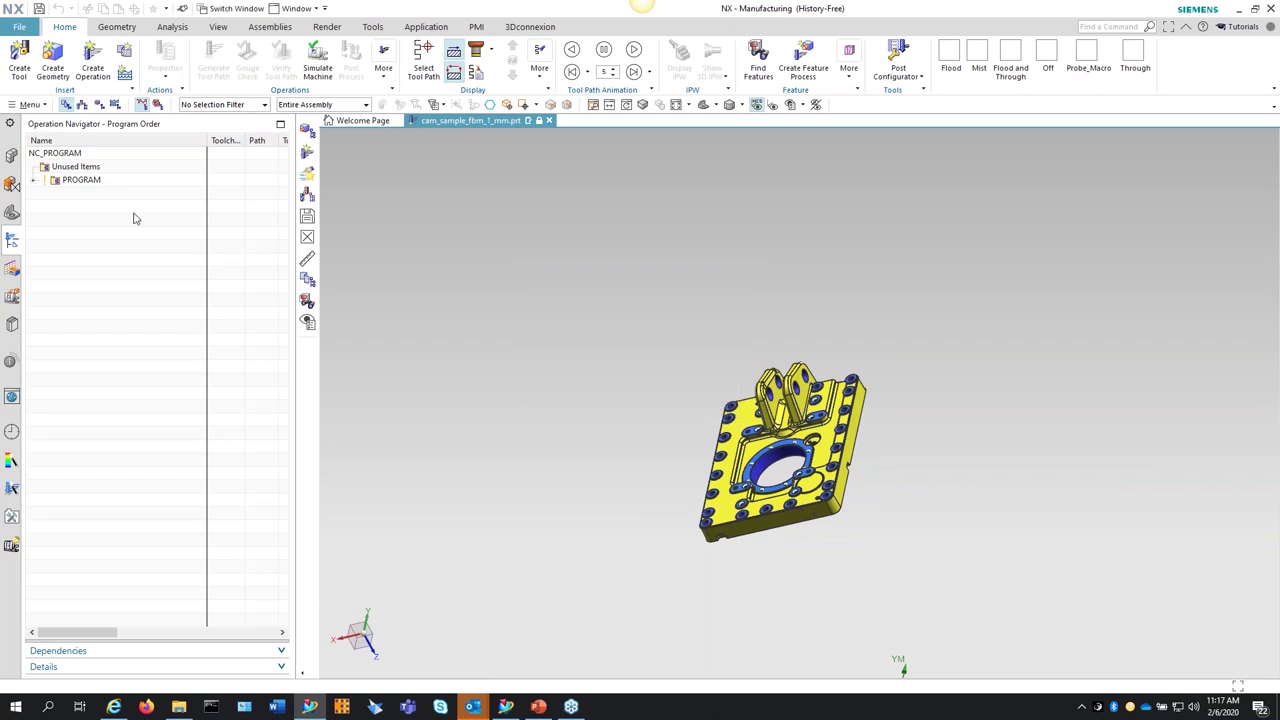
# Step: Expand the PROGRAM and SPOT_DRILL groups and open the SPOT_DRILL_1 operation to view its parameters
pyautogui.click(33, 180)
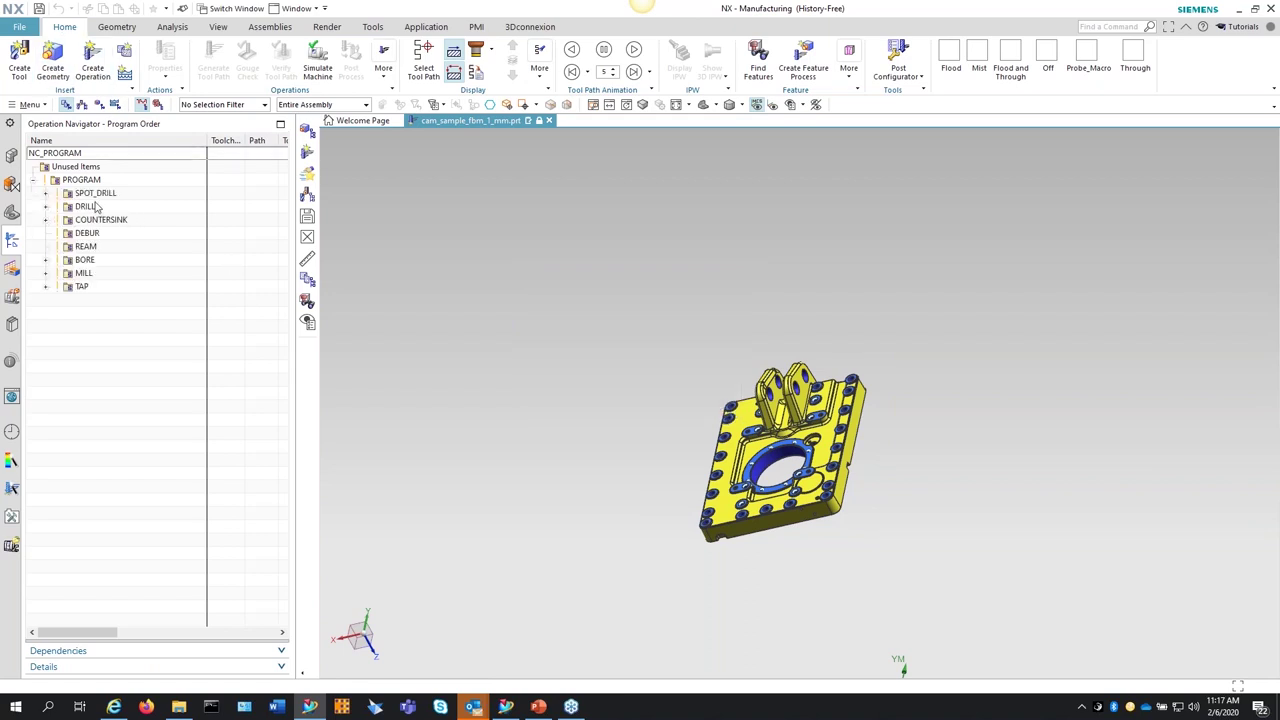
pyautogui.click(93, 193)
pyautogui.click(45, 193)
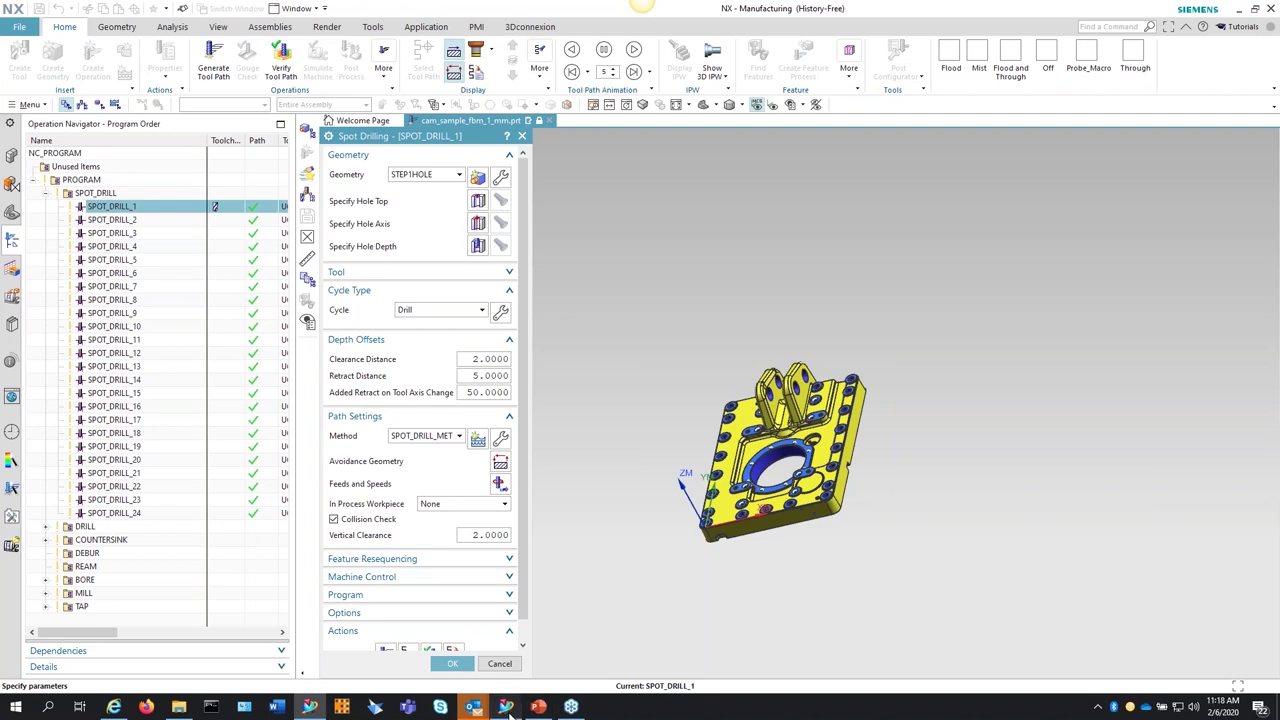
# Step: Return to the Hole Making session, inspect the countersinking tool path on the plate and cancel the operation dialog
pyautogui.click(507, 707)
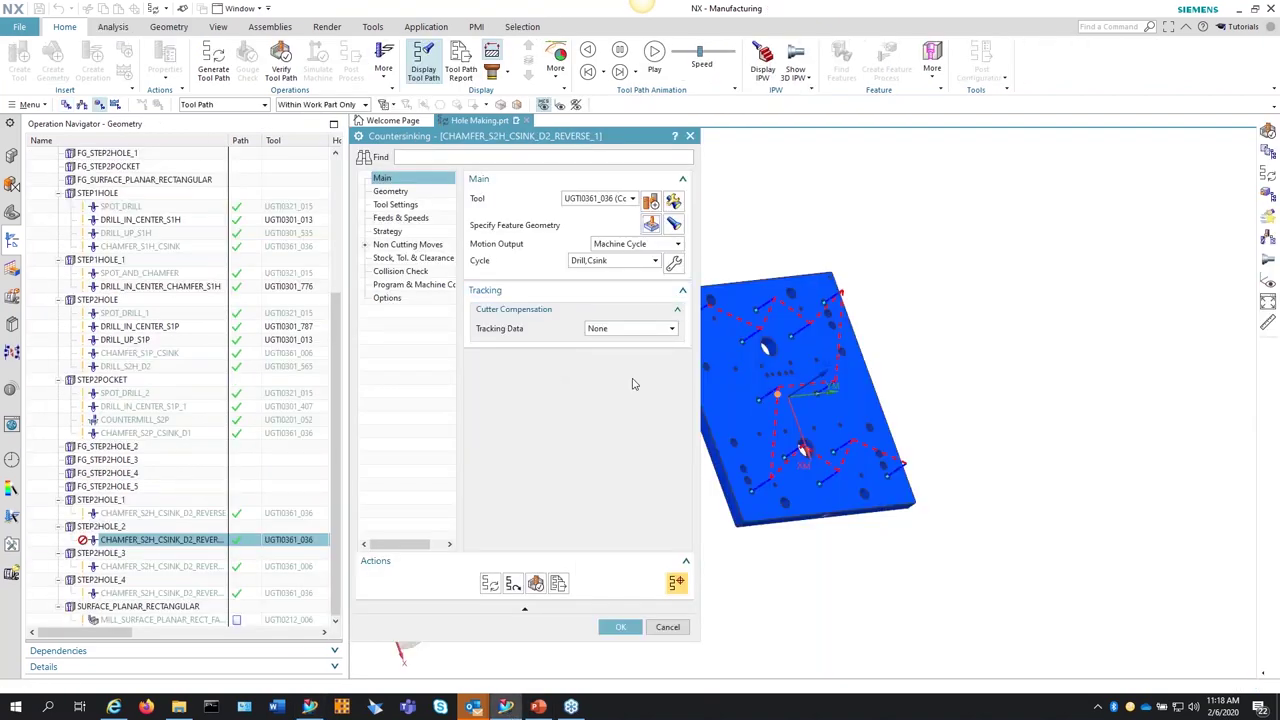
pyautogui.moveTo(701, 405); pyautogui.dragTo(677, 428)
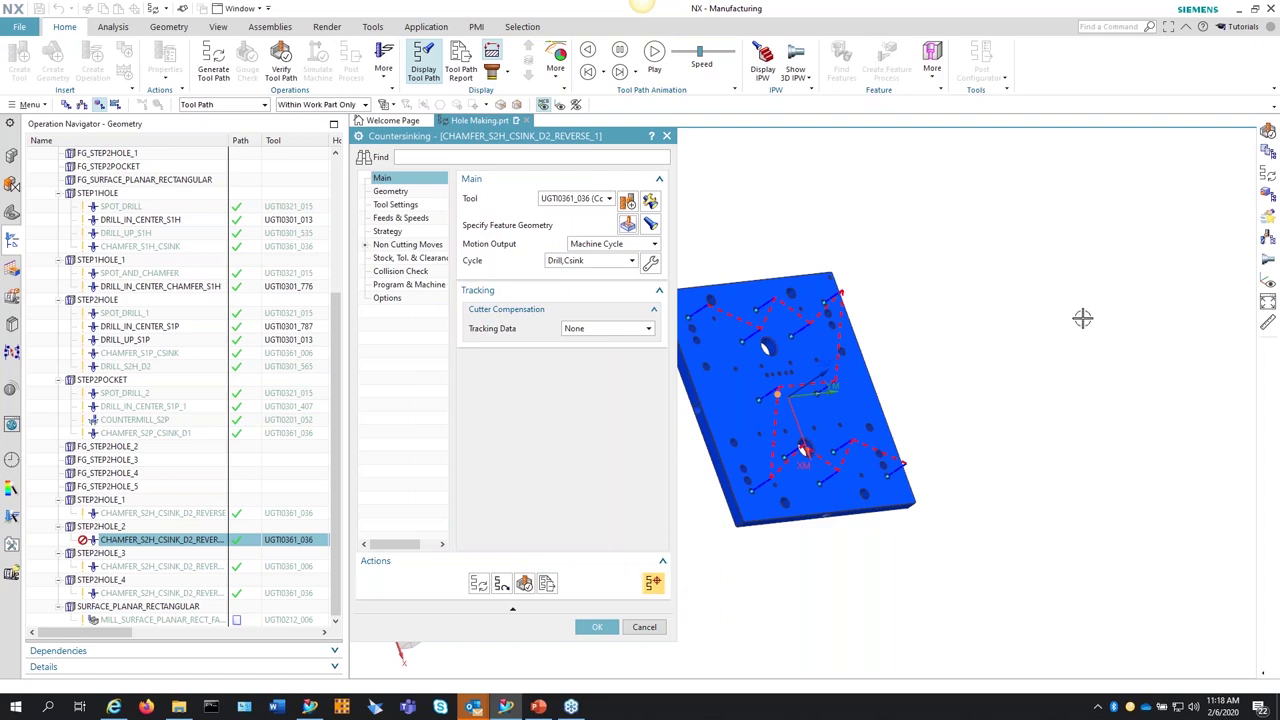
pyautogui.scroll(5, 857, 361)
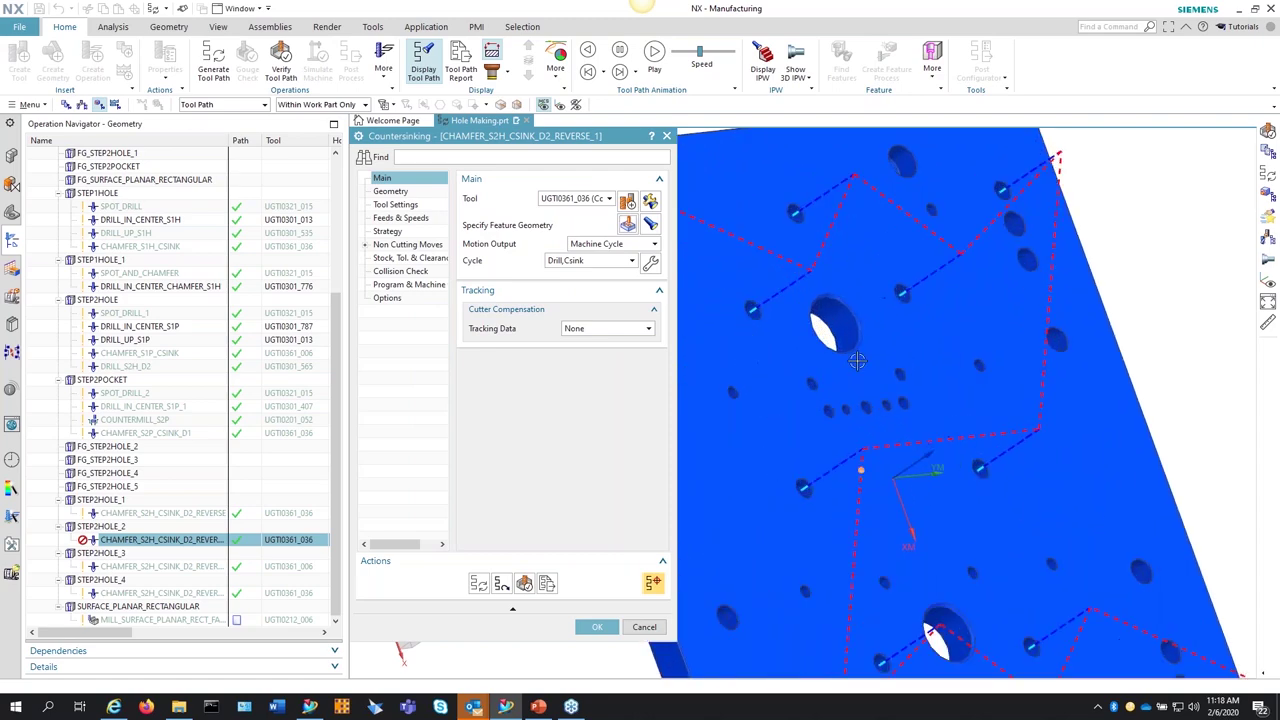
pyautogui.scroll(-5, 857, 361)
pyautogui.scroll(4, 689, 469)
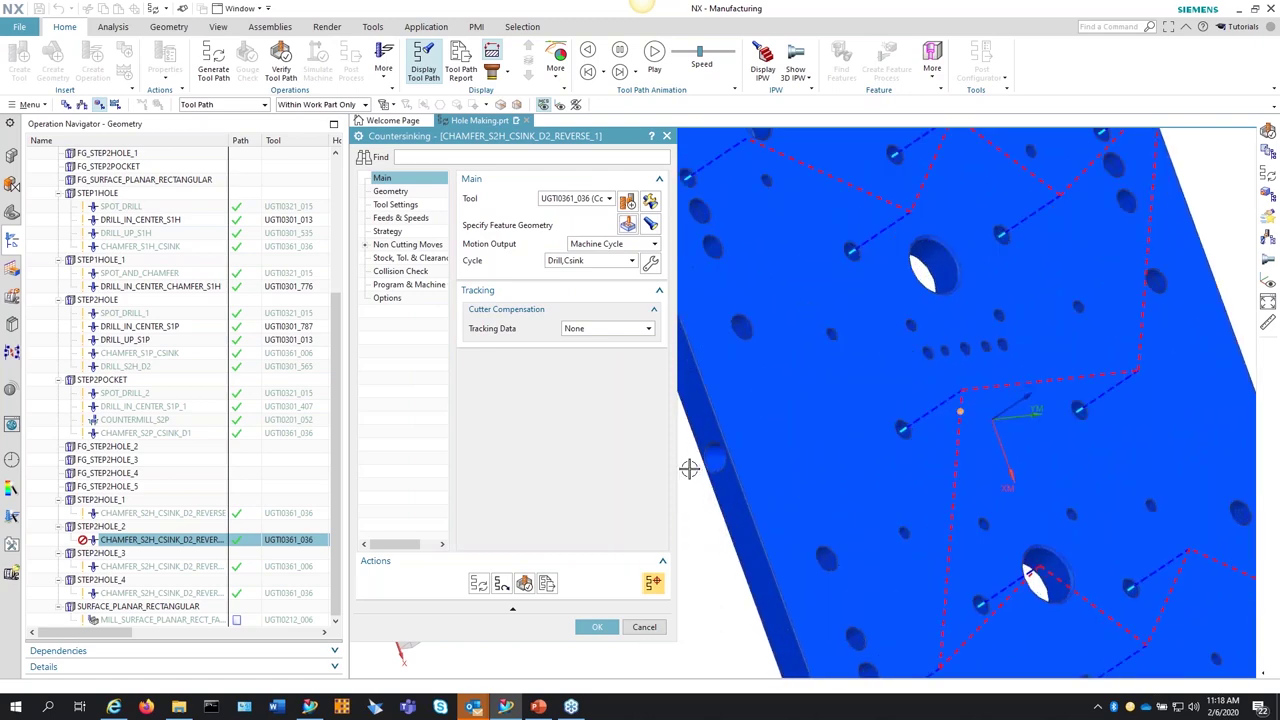
pyautogui.scroll(-1, 689, 469)
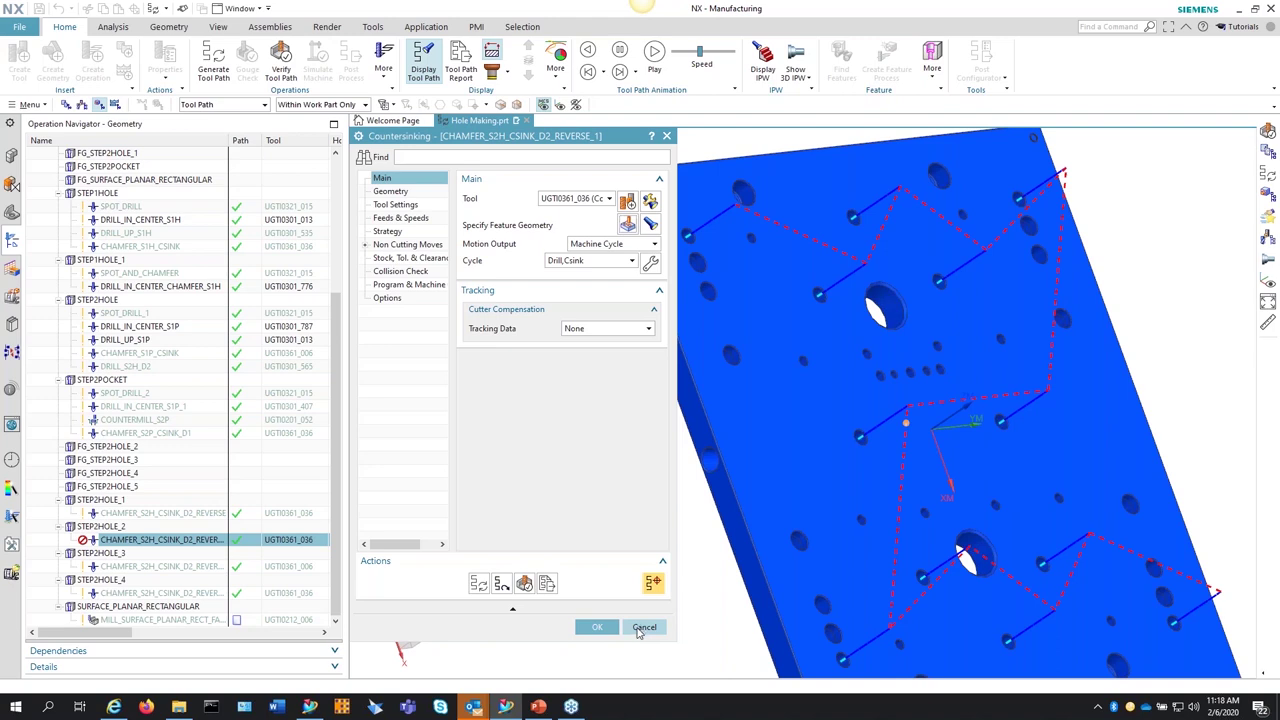
pyautogui.click(642, 628)
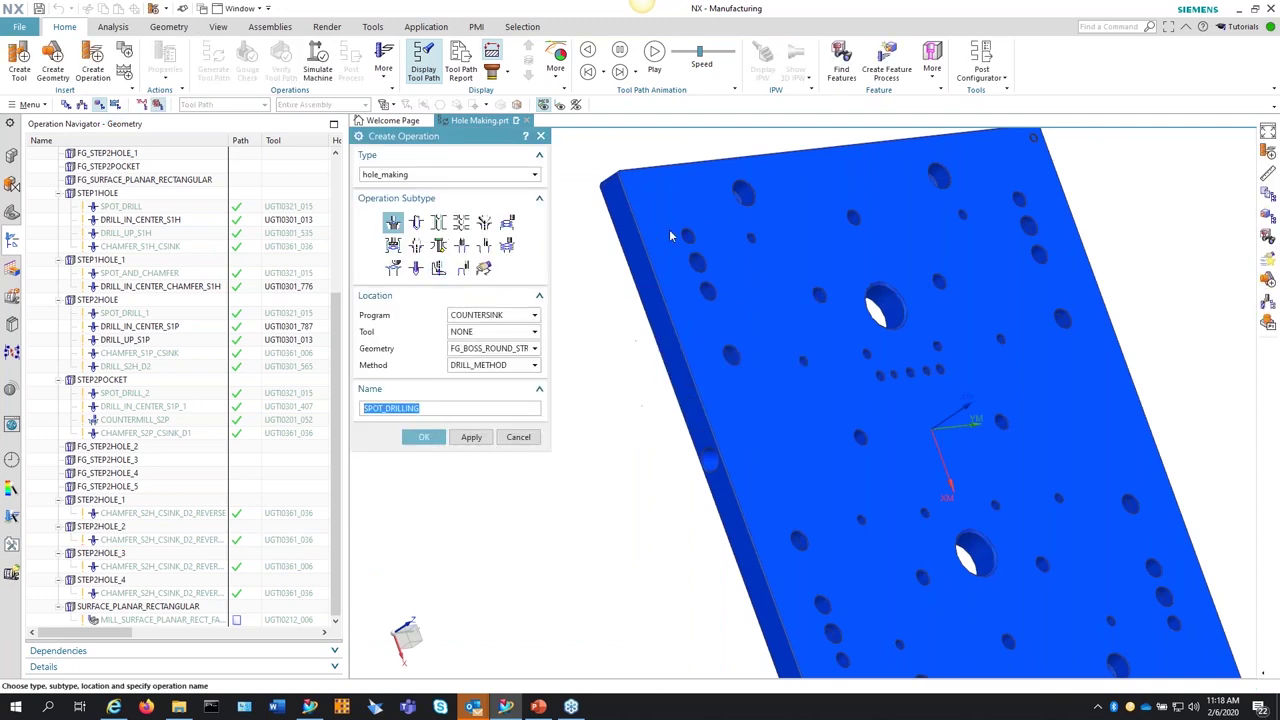
# Step: Choose the Drilling subtype for a new hole_making operation and browse the available tools without picking one
pyautogui.click(416, 222)
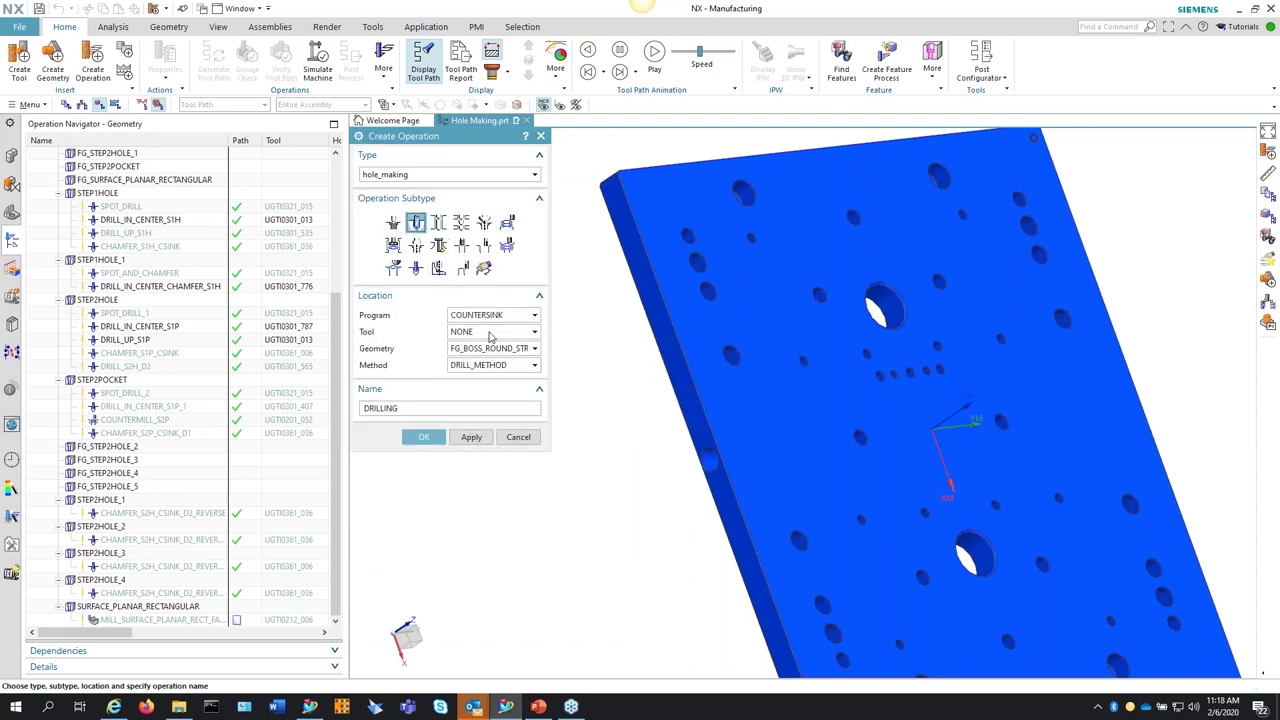
pyautogui.click(490, 335)
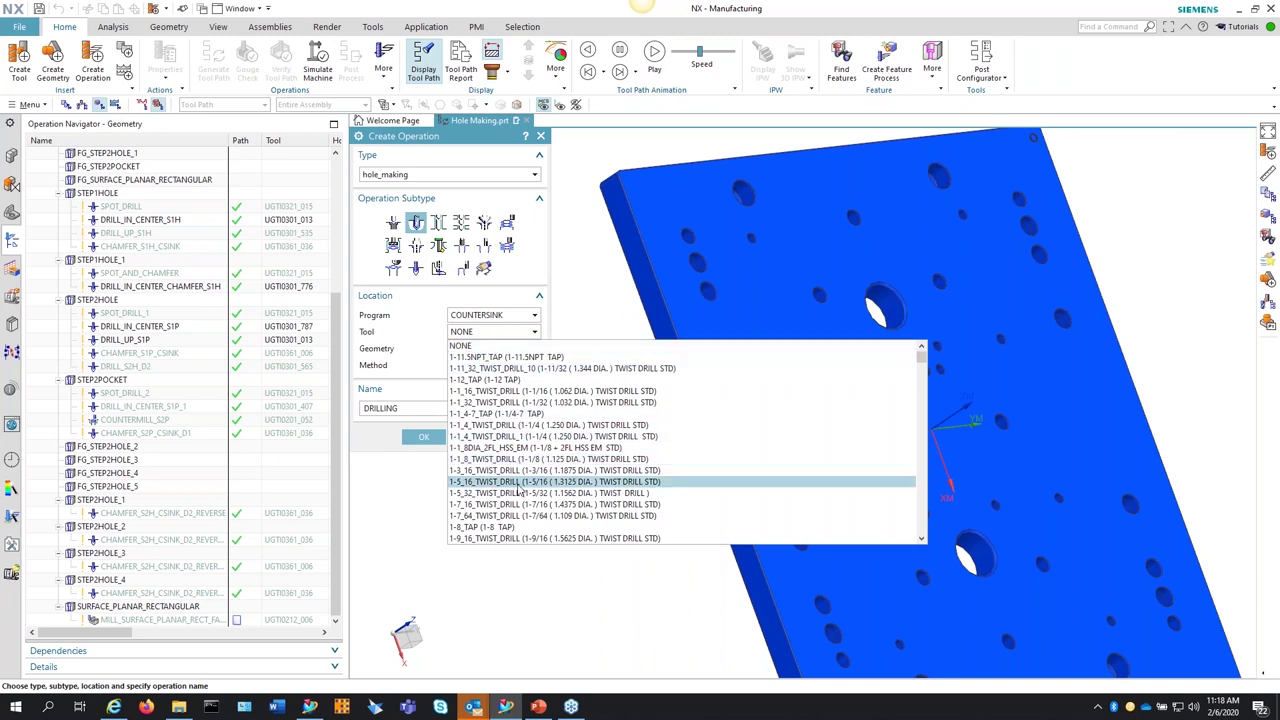
pyautogui.scroll(-4, 519, 490)
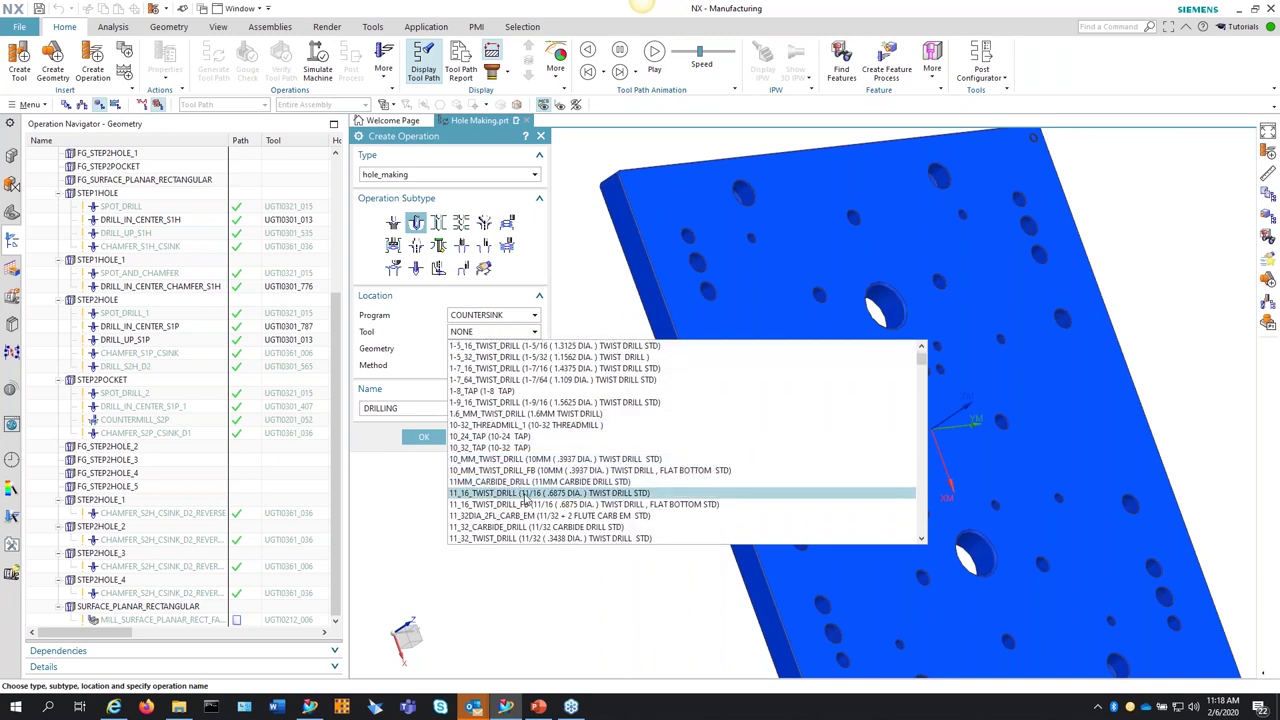
pyautogui.click(418, 514)
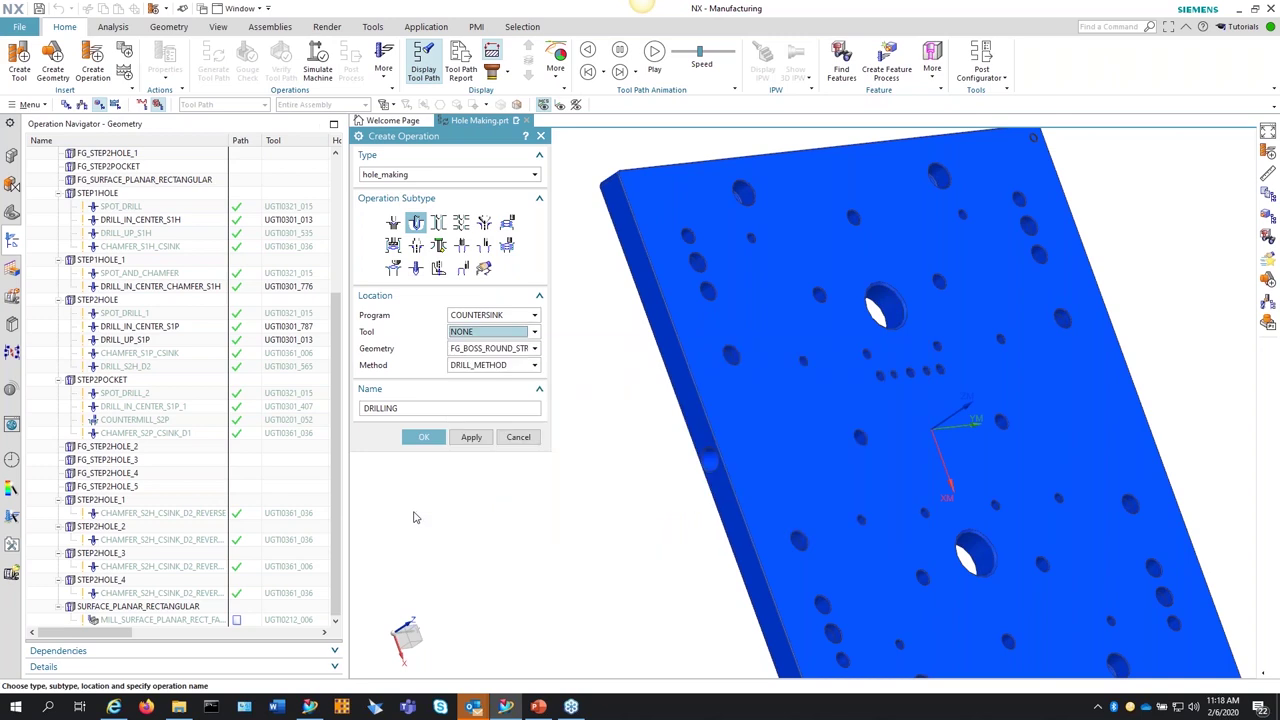
# Step: Measure the diameter of the hole nearest the plate's upper corner as an object, and close the measurement without saving it
pyautogui.click(112, 27)
pyautogui.click(23, 58)
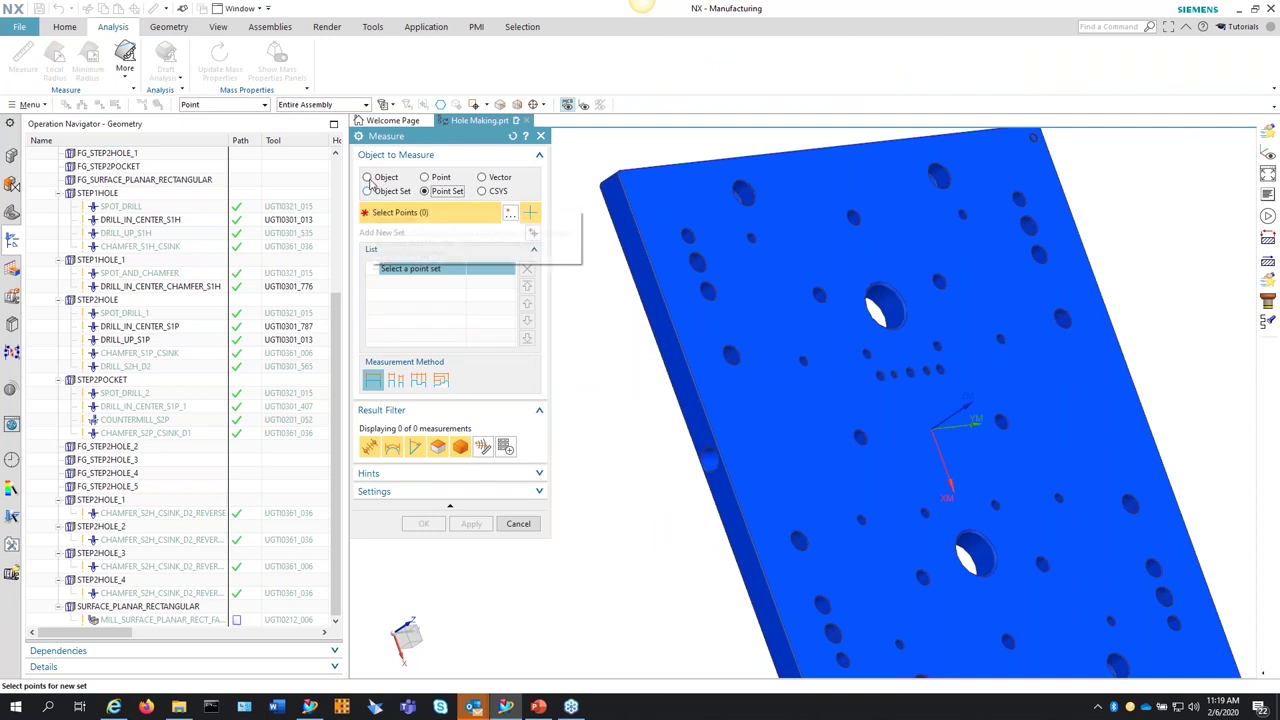
pyautogui.click(367, 177)
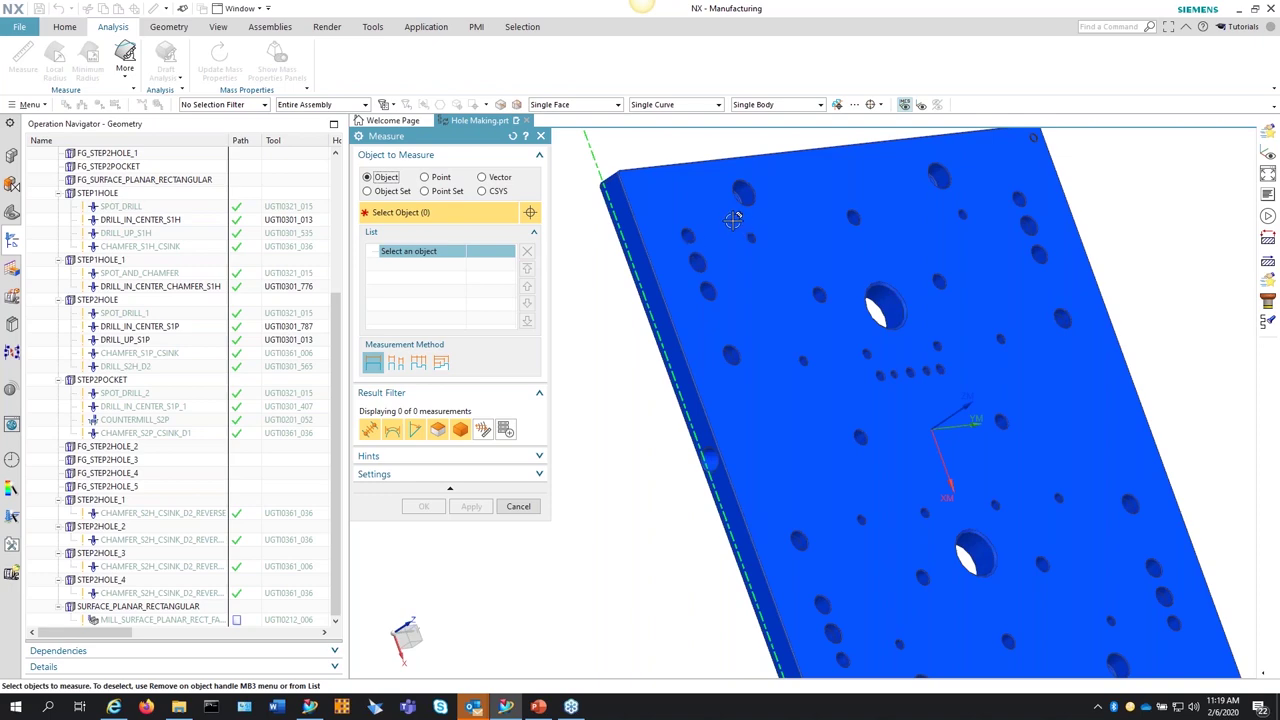
pyautogui.scroll(2, 742, 222)
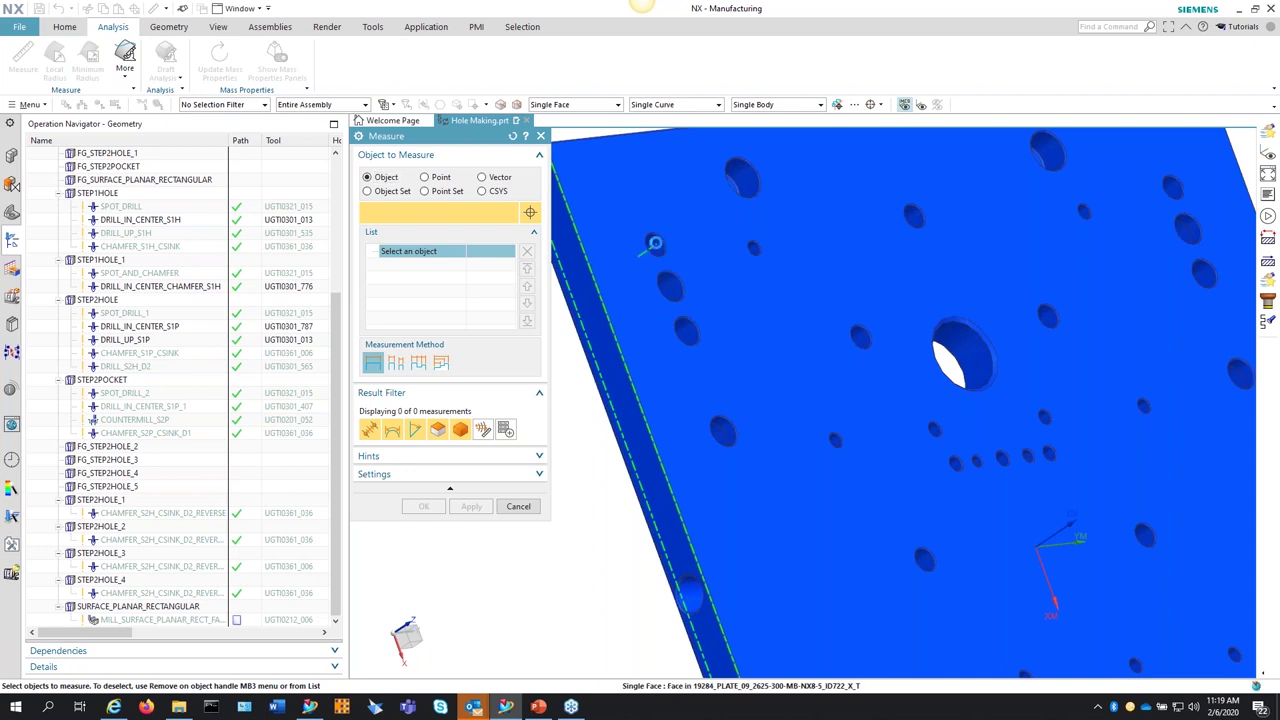
pyautogui.click(654, 242)
pyautogui.click(758, 254)
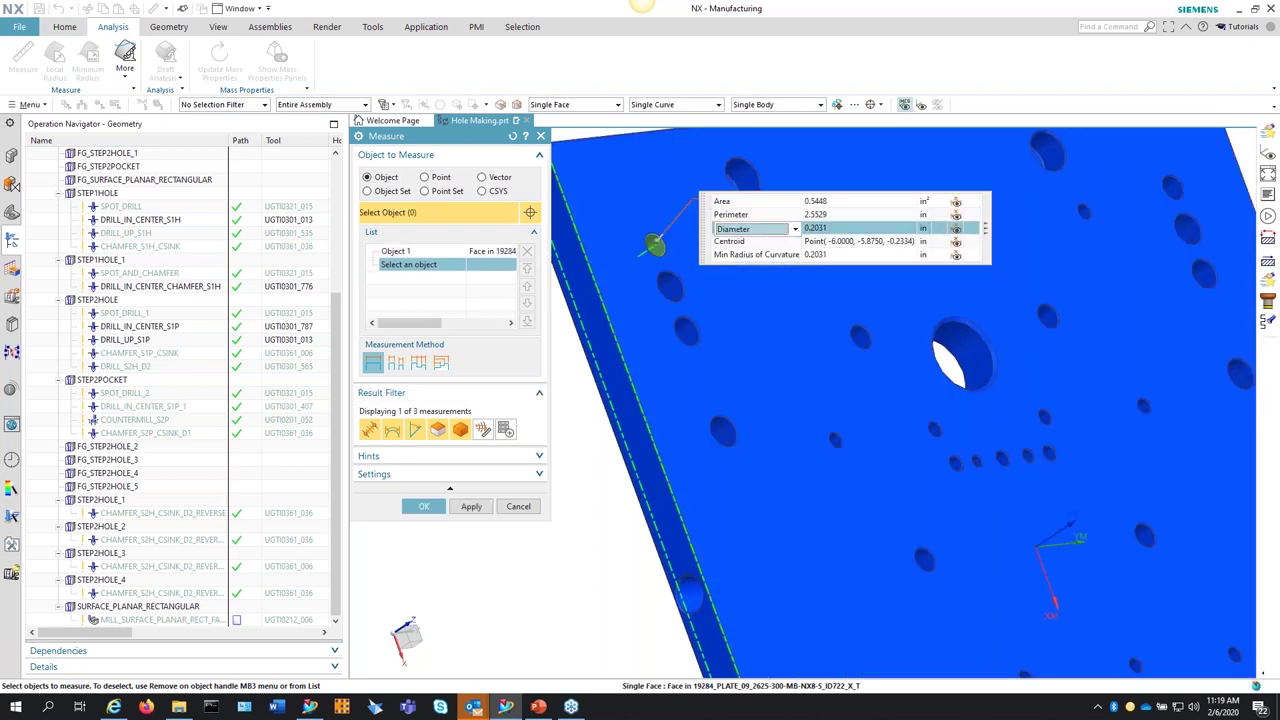
pyautogui.click(517, 507)
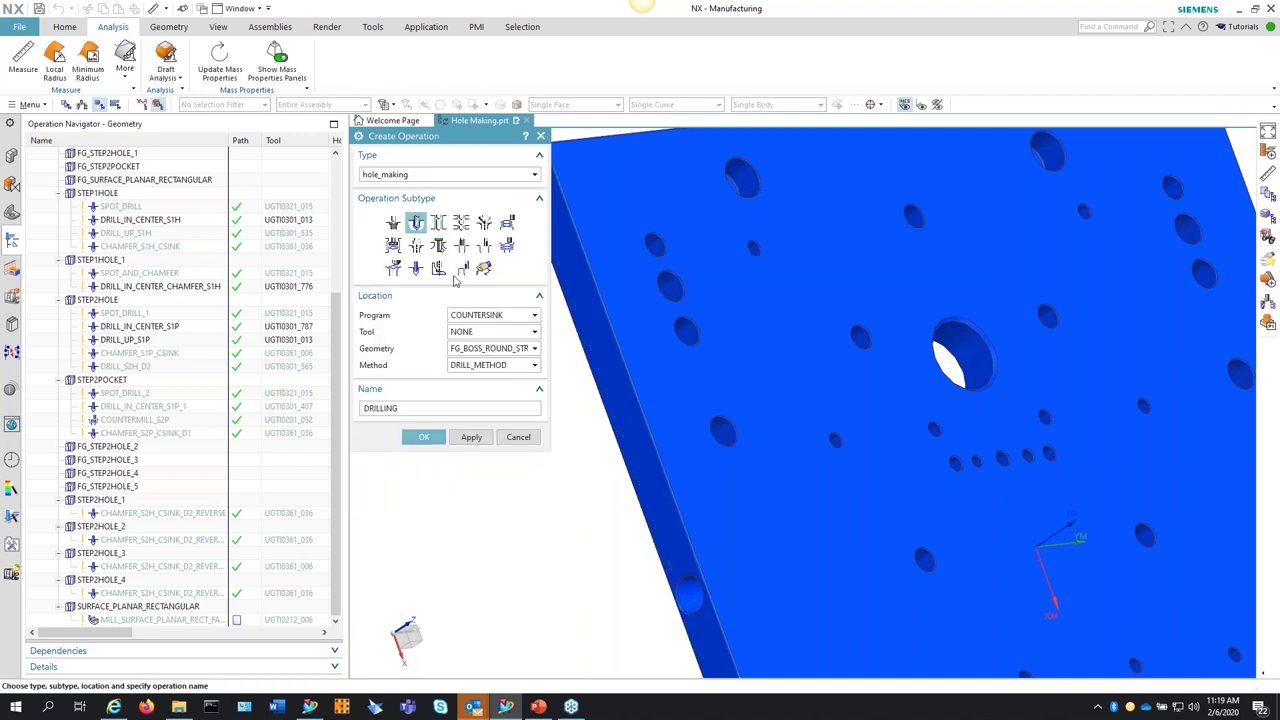
# Step: Assign 11_32_TWIST_DRILL as the tool of the new DRILLING operation
pyautogui.click(494, 331)
pyautogui.scroll(-3, 590, 455)
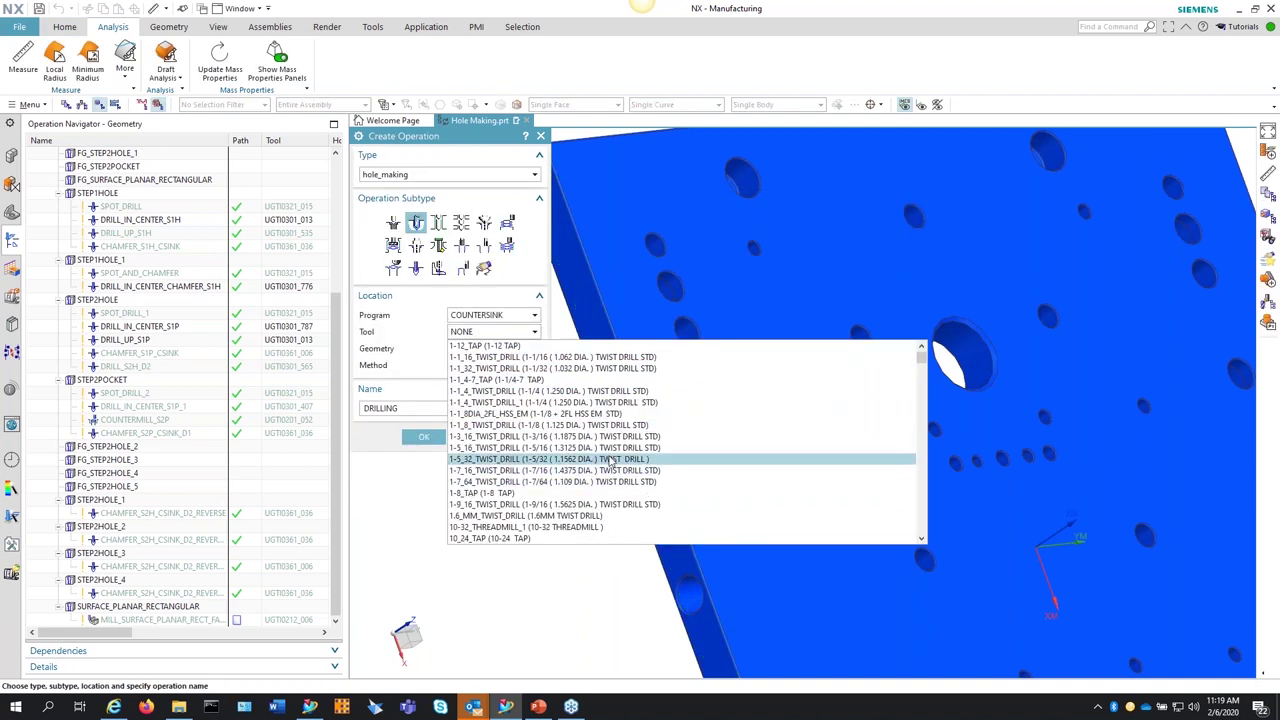
pyautogui.scroll(-3, 580, 460)
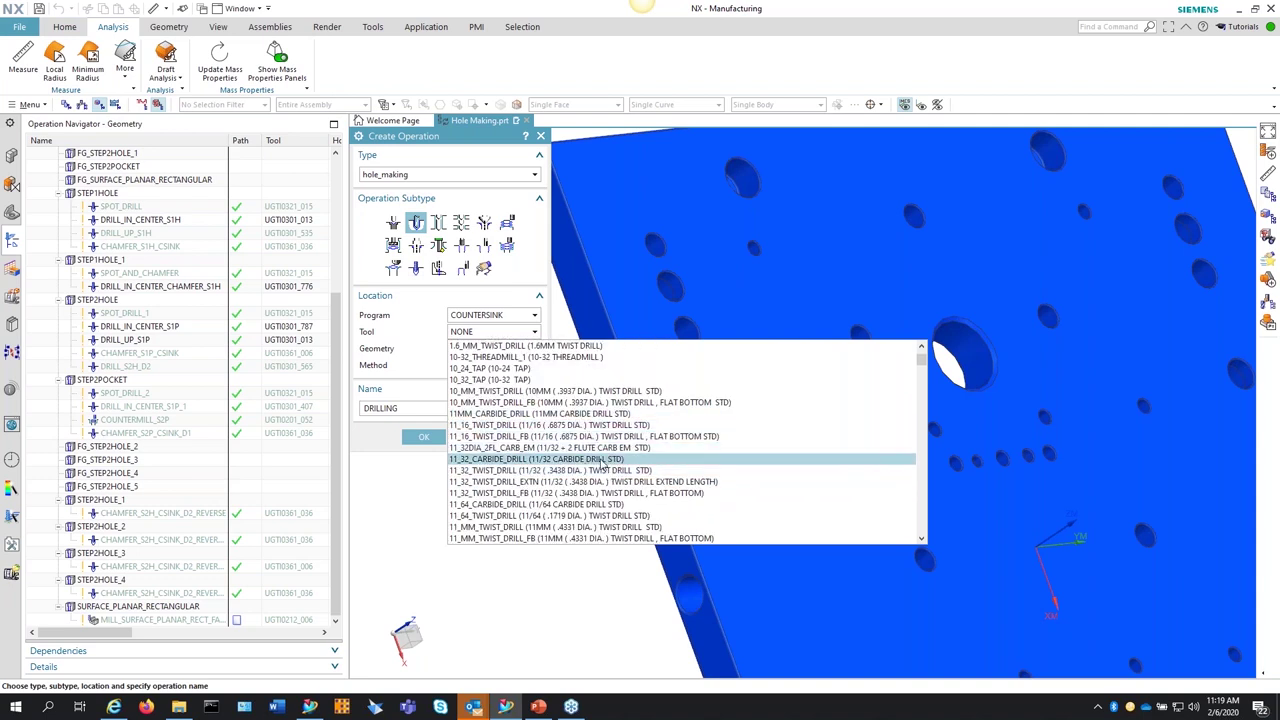
pyautogui.click(586, 470)
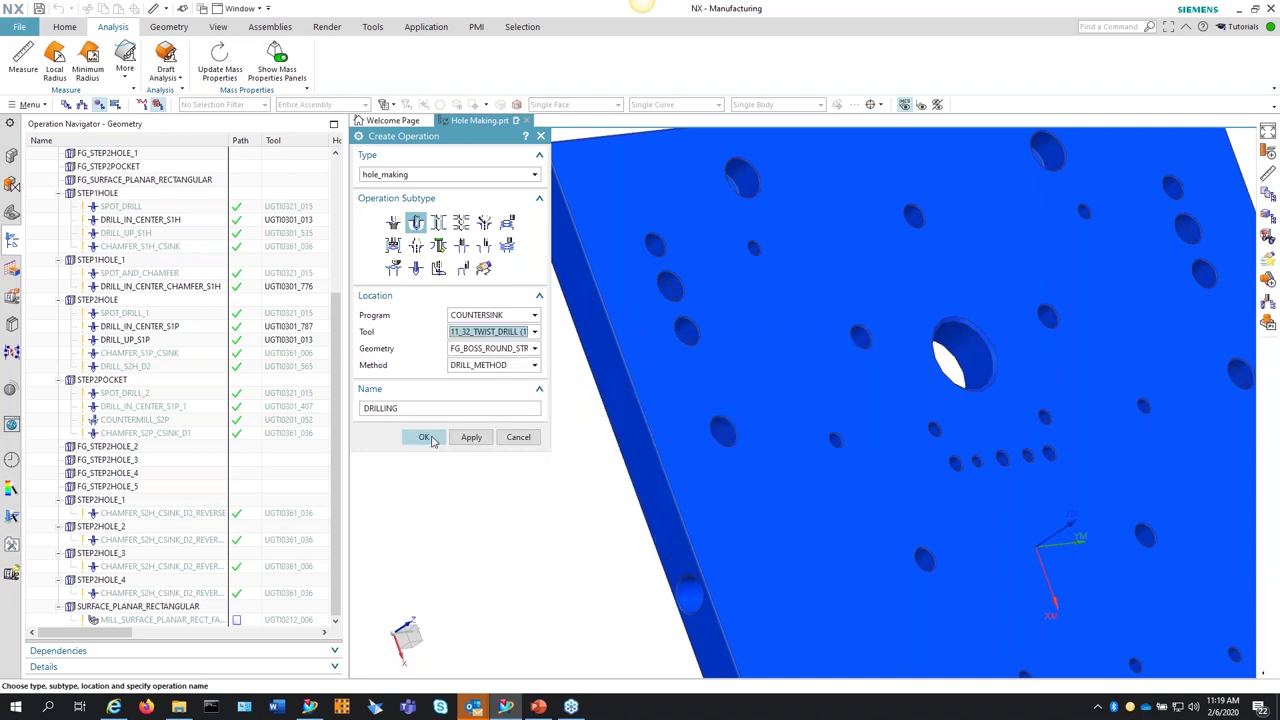
# Step: Try to create the DRILLING operation with NONE as its geometry
pyautogui.click(480, 350)
pyautogui.scroll(-2, 523, 471)
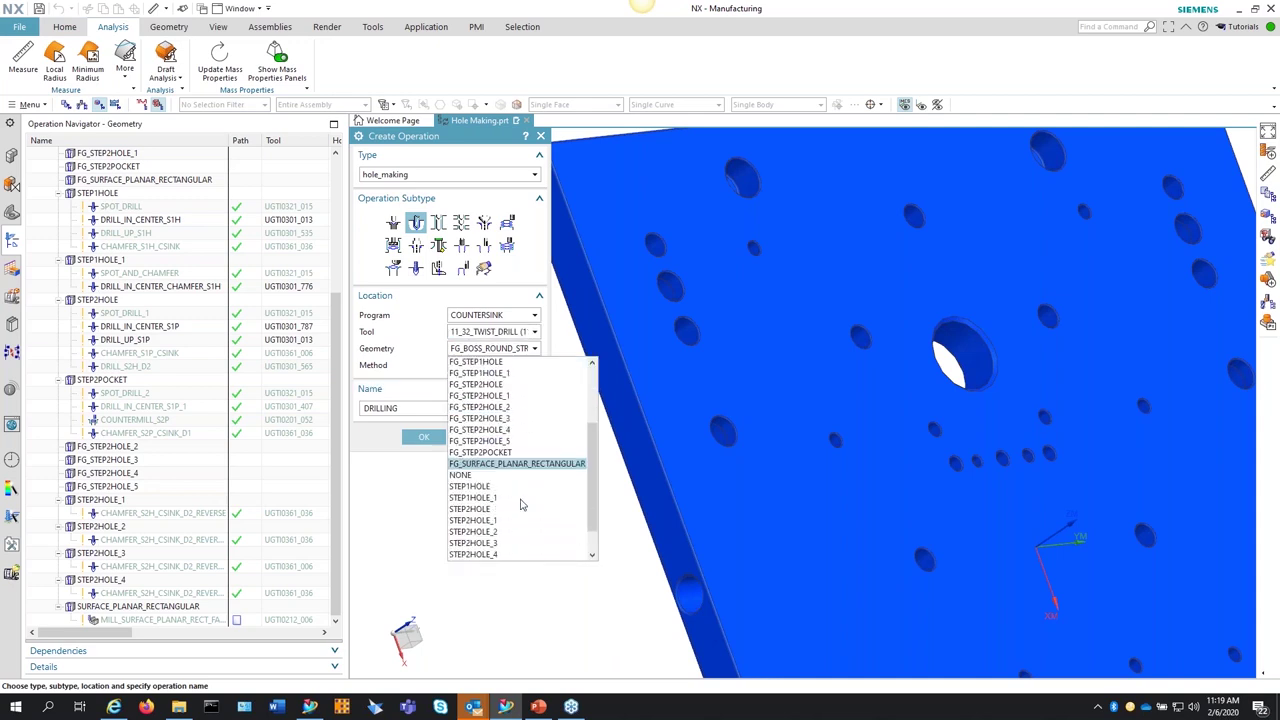
pyautogui.scroll(-1, 520, 505)
pyautogui.click(468, 446)
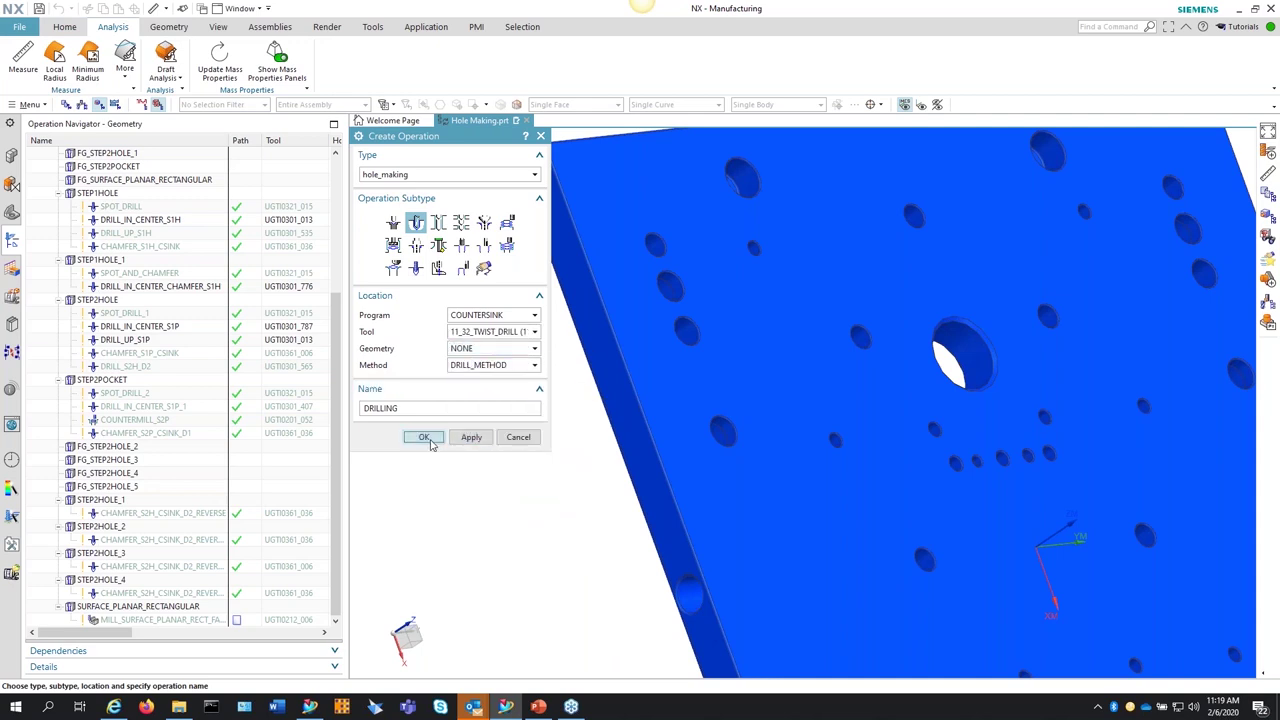
pyautogui.click(424, 437)
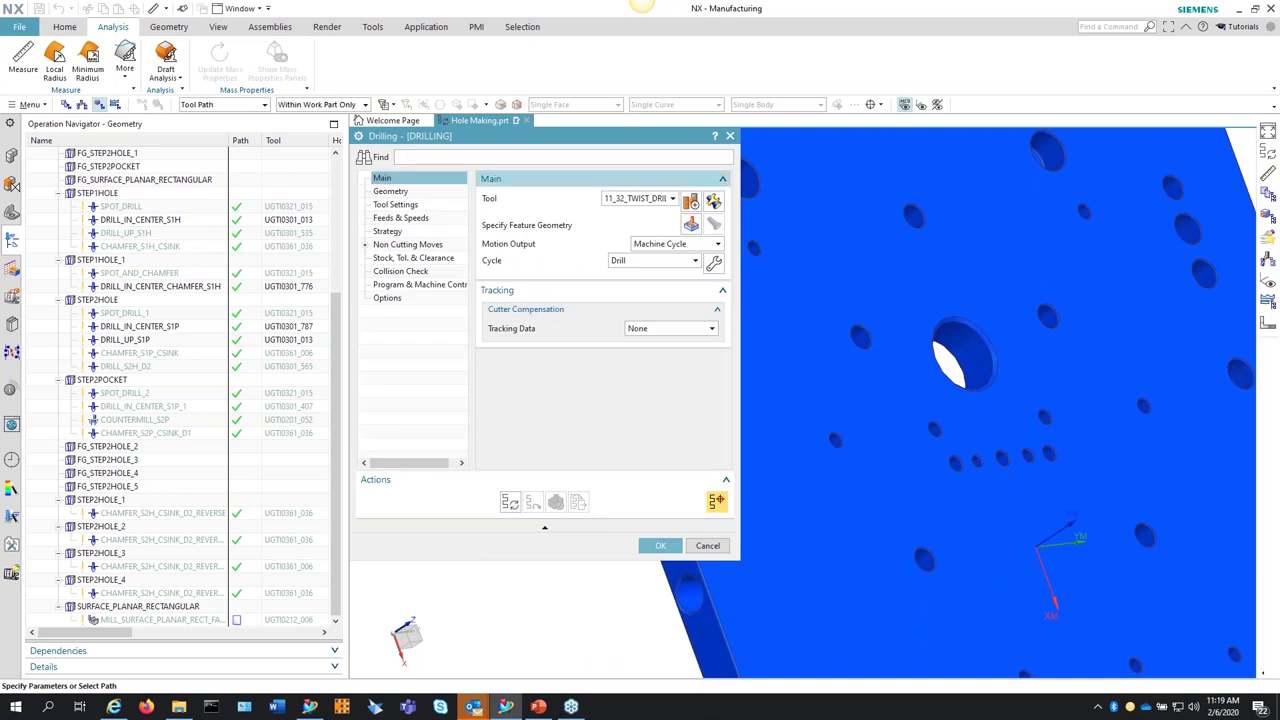
pyautogui.moveTo(740, 220); pyautogui.dragTo(633, 220)
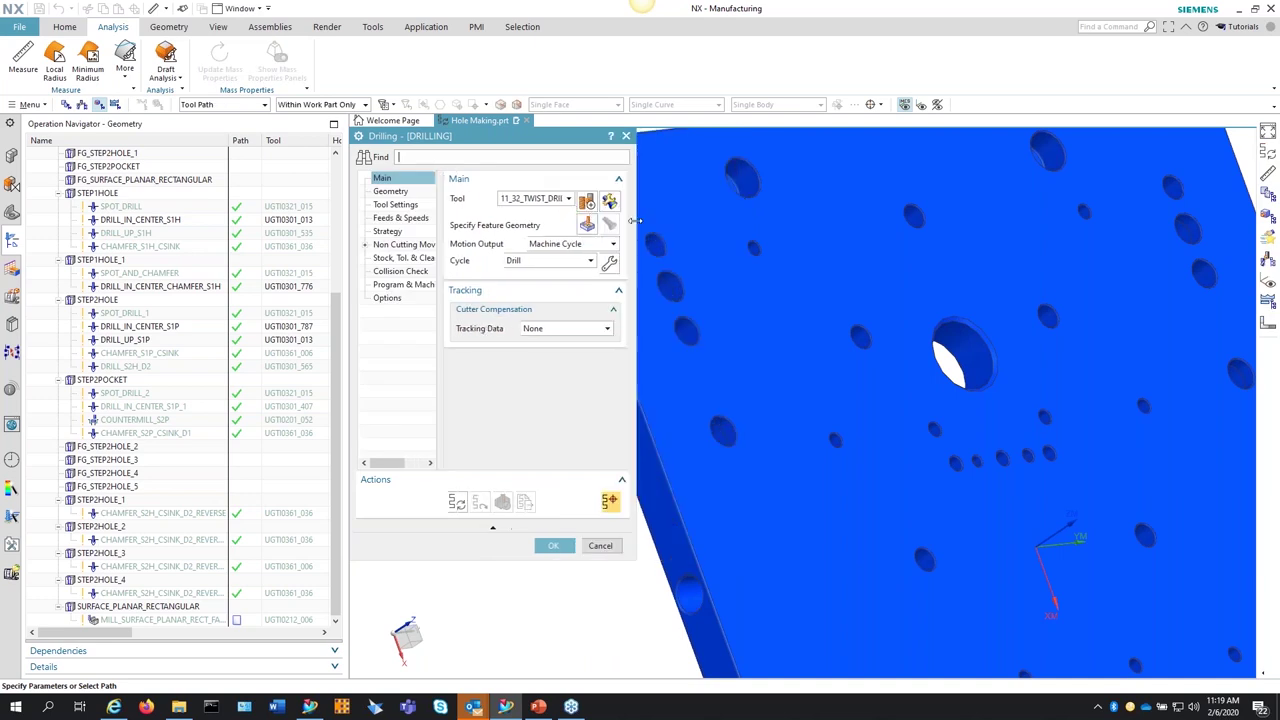
# Step: Try assigning the small edge hole nearest the plate's corner as the drilling feature geometry, and discard both the selection and the operation
pyautogui.click(587, 224)
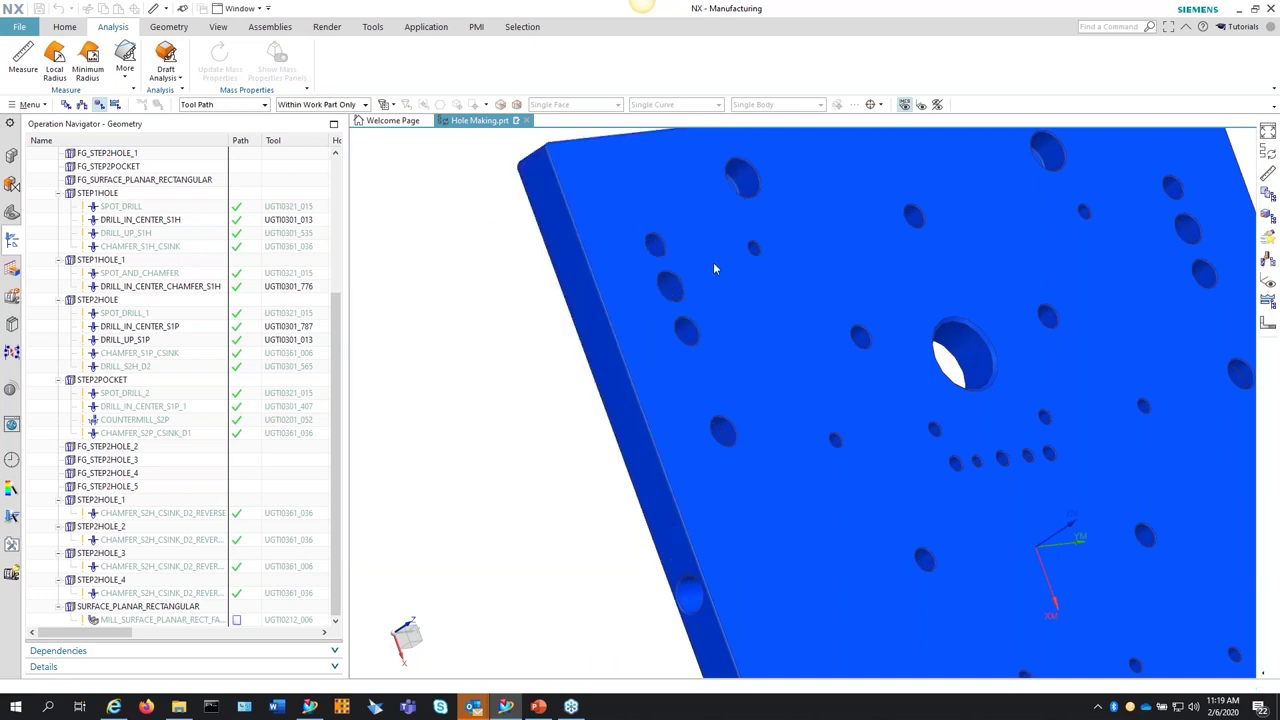
pyautogui.click(659, 242)
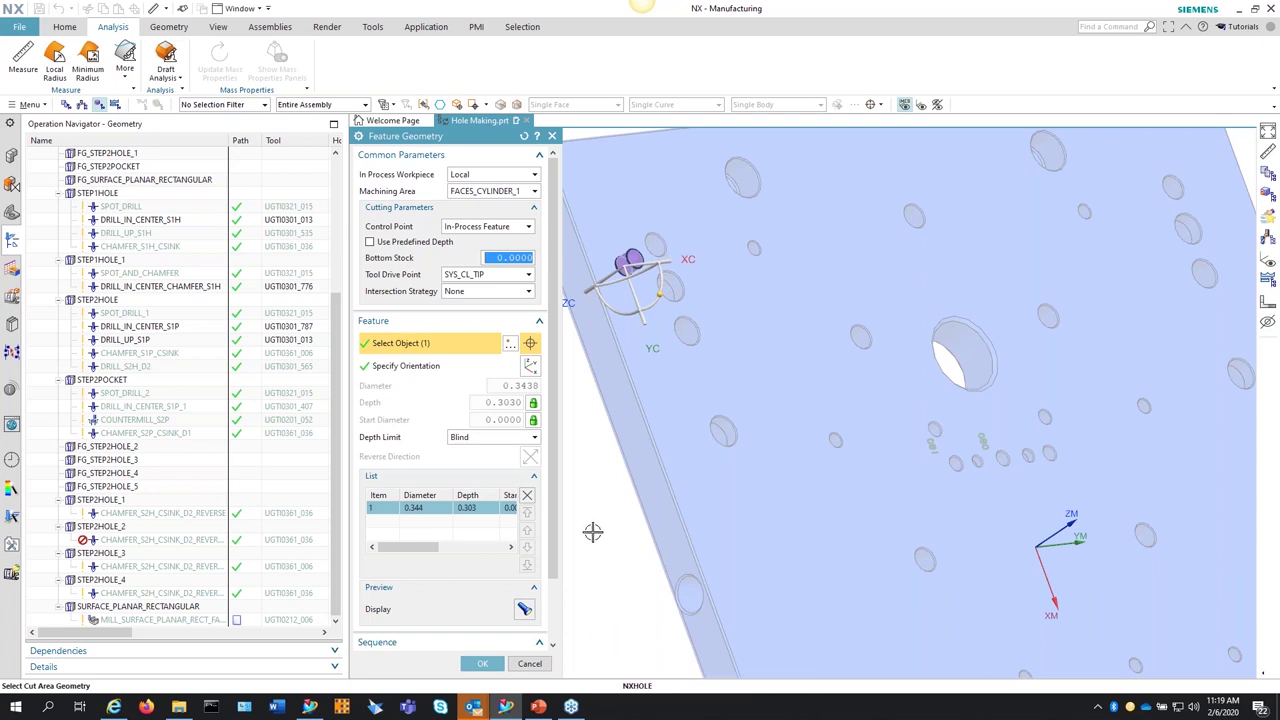
pyautogui.click(531, 666)
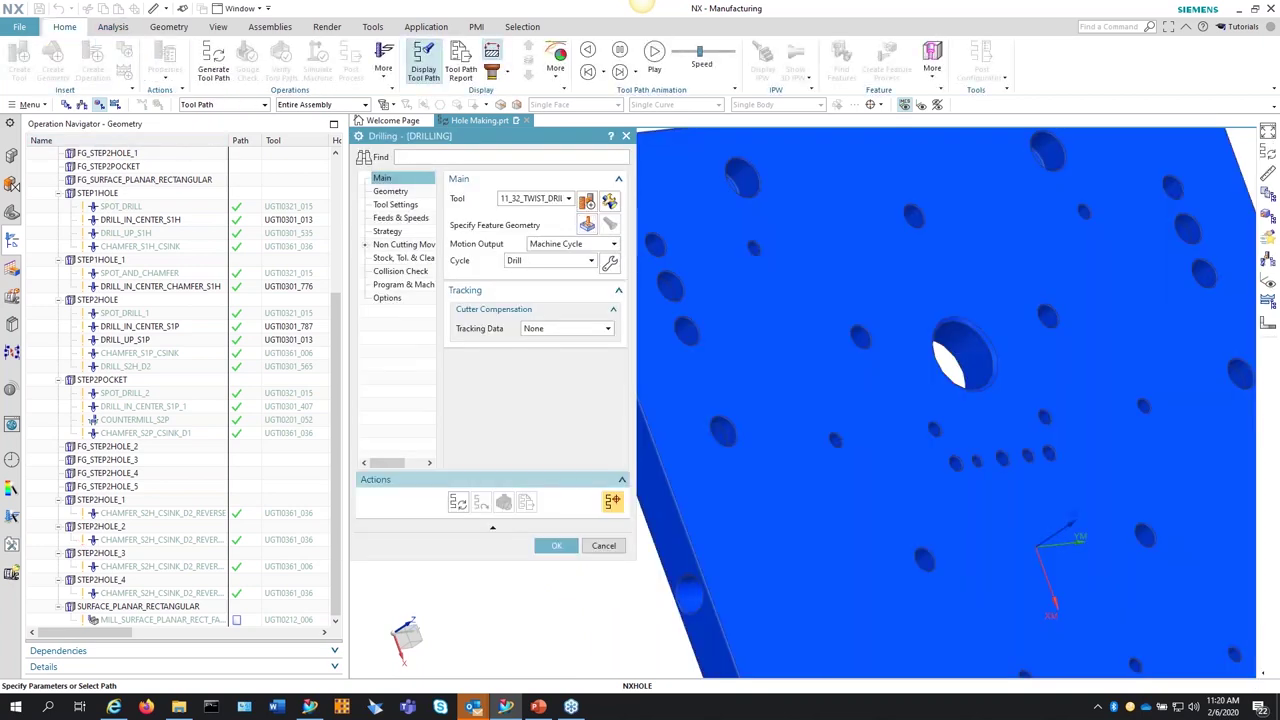
pyautogui.click(556, 545)
# Step: Create a hole_making geometry group named HOLE_BOSS_GEOM with NONE as its parent geometry
pyautogui.click(53, 65)
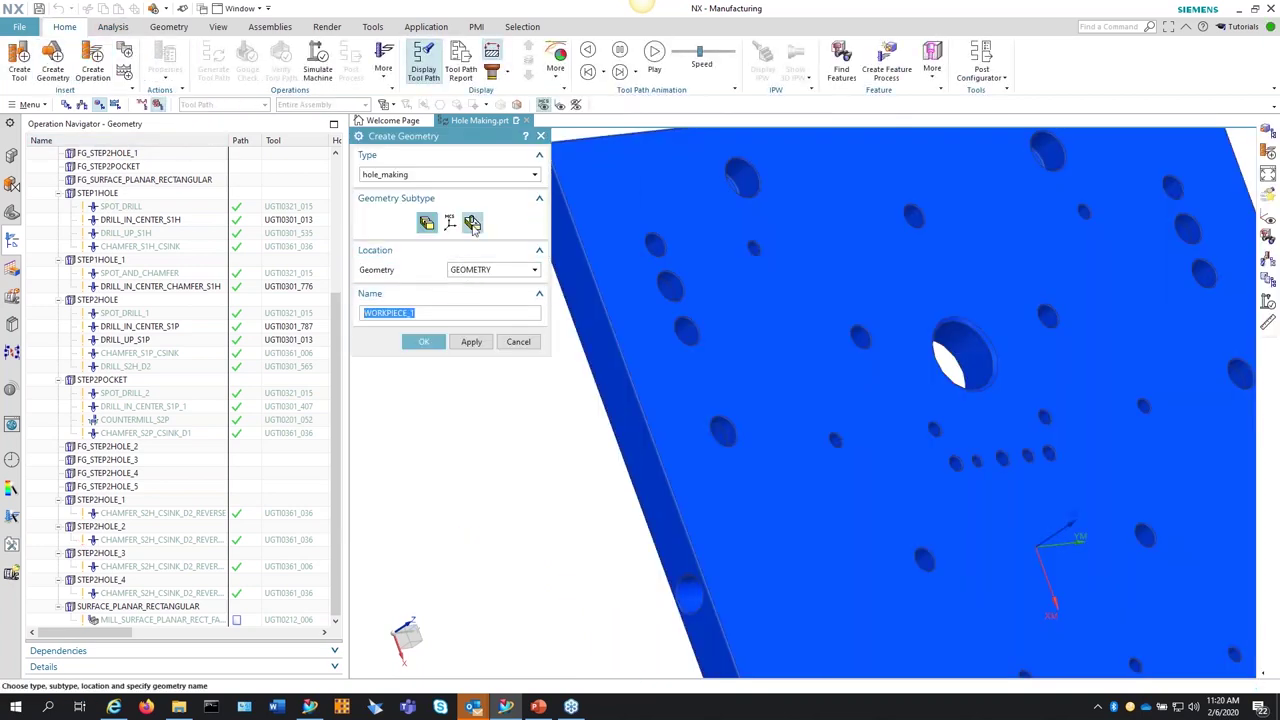
pyautogui.click(472, 222)
pyautogui.click(493, 269)
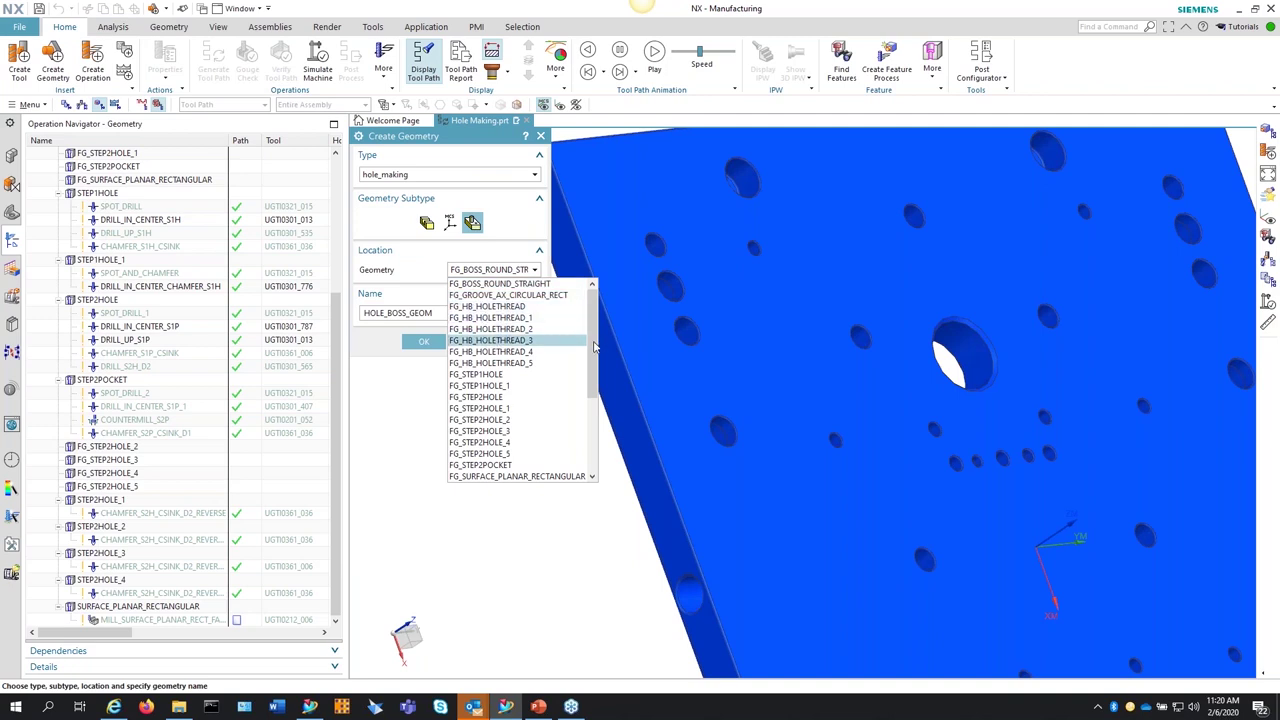
pyautogui.scroll(-5, 593, 345)
pyautogui.click(452, 346)
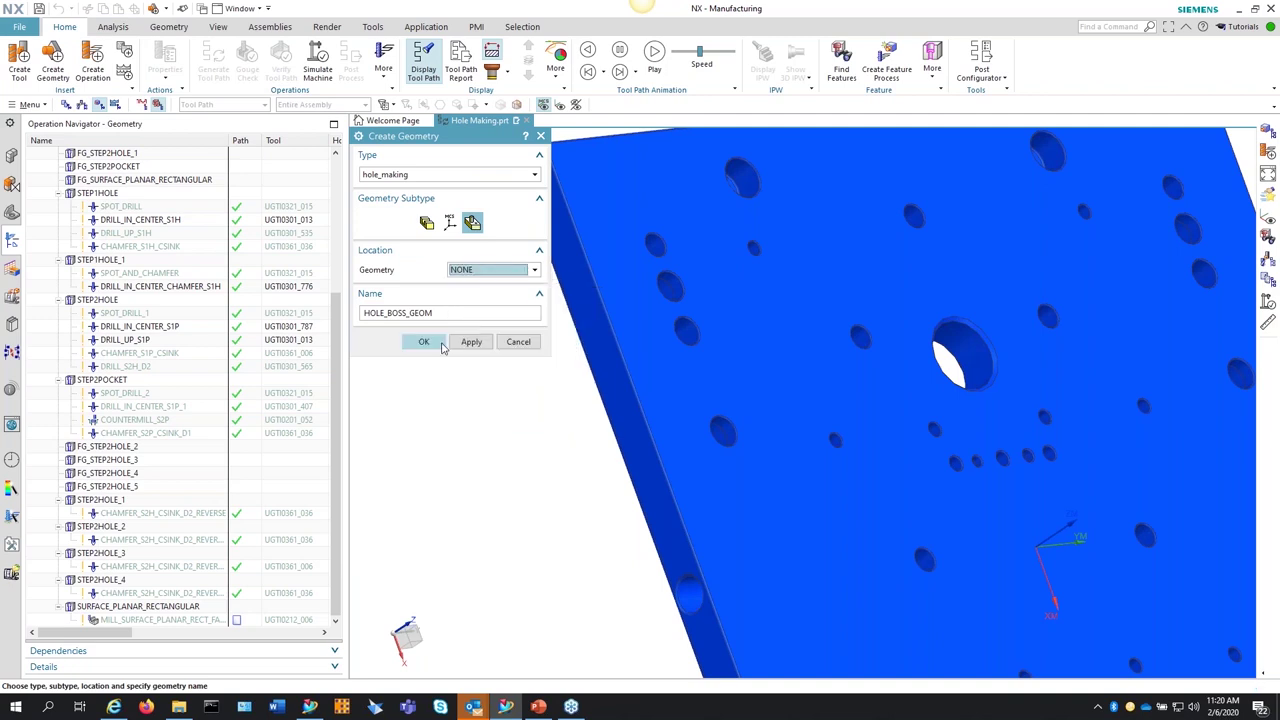
pyautogui.click(424, 342)
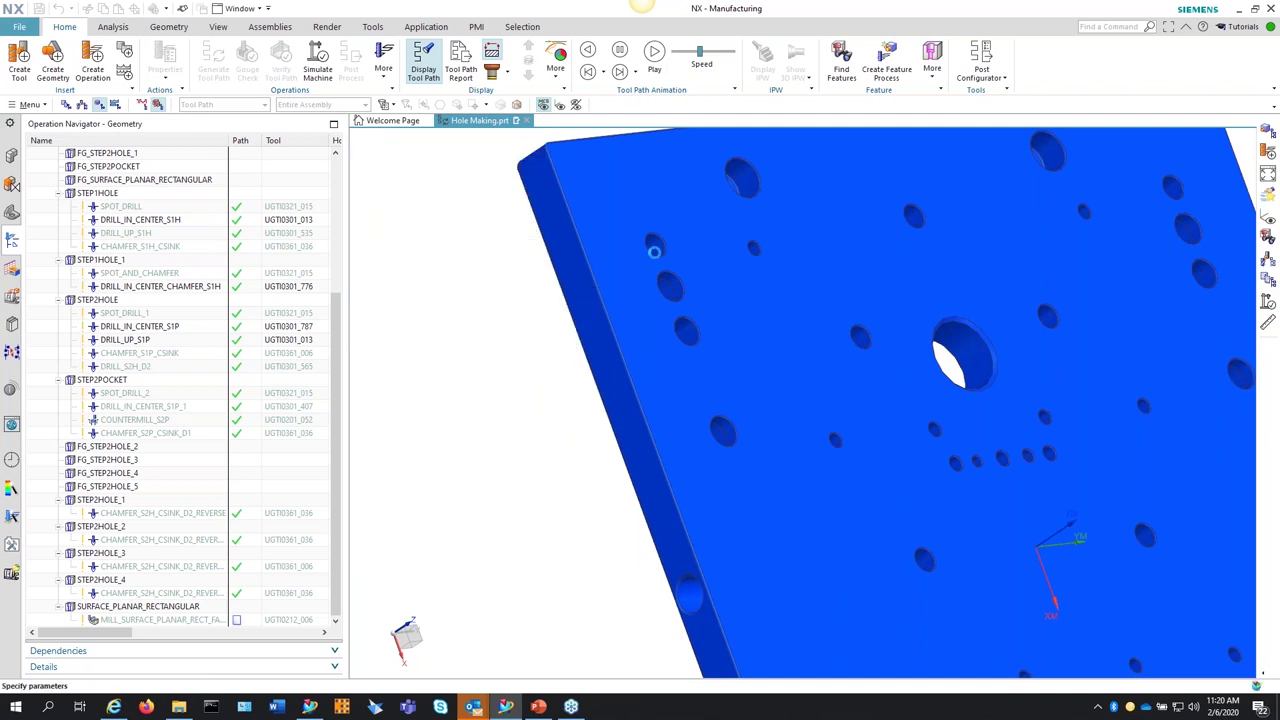
# Step: Add the first, third and fourth holes along the plate's long edge to the hole geometry group and accept it
pyautogui.click(654, 251)
pyautogui.click(686, 330)
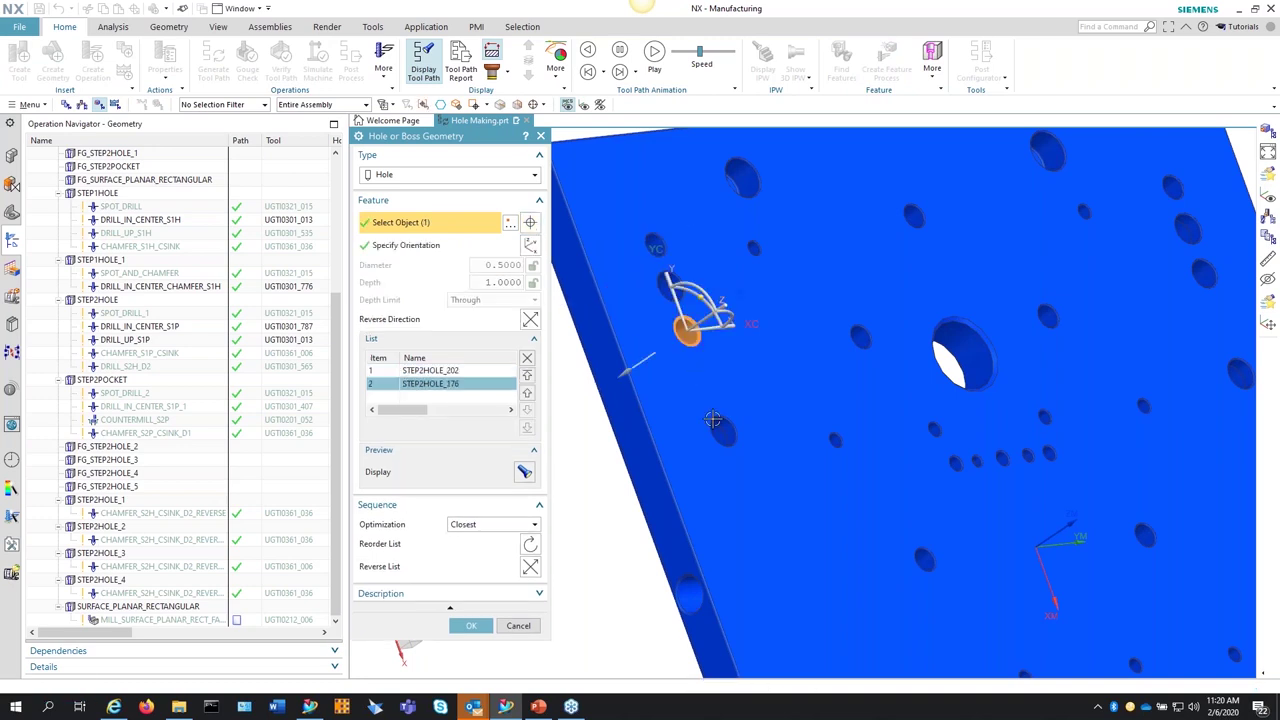
pyautogui.click(716, 424)
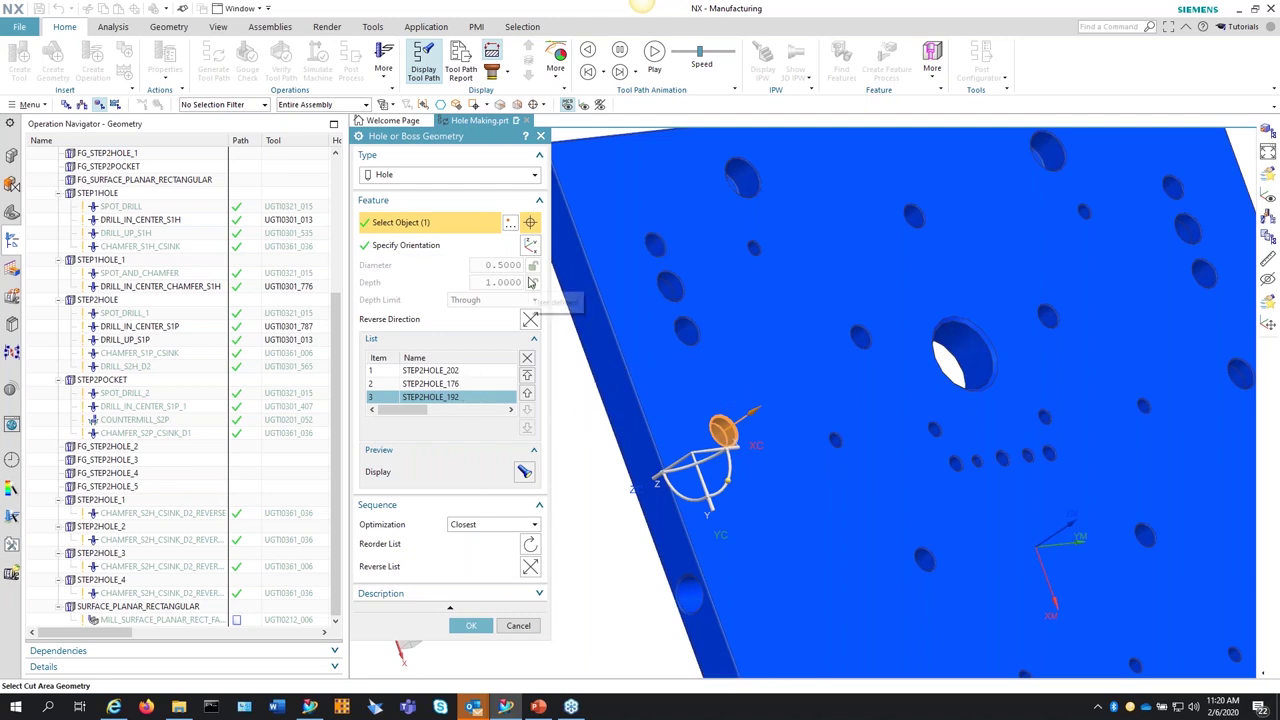
pyautogui.click(474, 626)
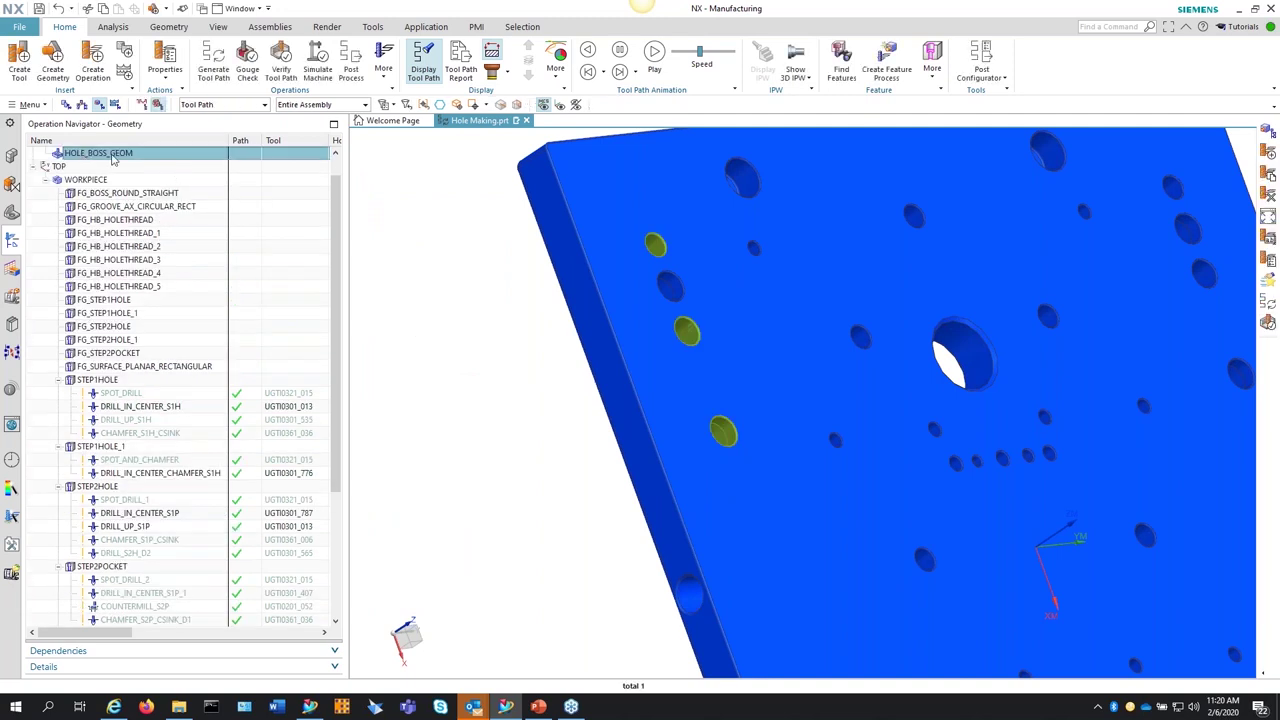
# Step: Set HOLE_BOSS_GEOM as the geometry of a new Drilling operation with 11_32_TWIST_DRILL, and cancel its creation
pyautogui.click(102, 153)
pyautogui.click(95, 75)
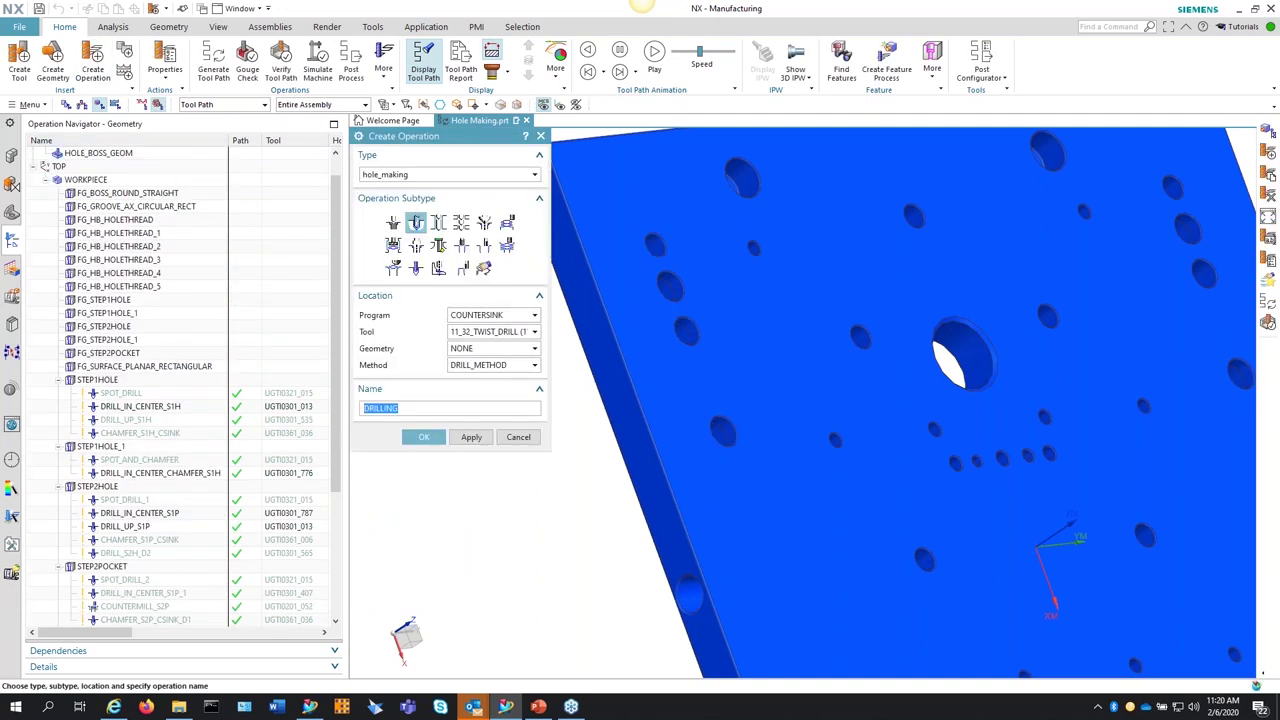
pyautogui.click(478, 334)
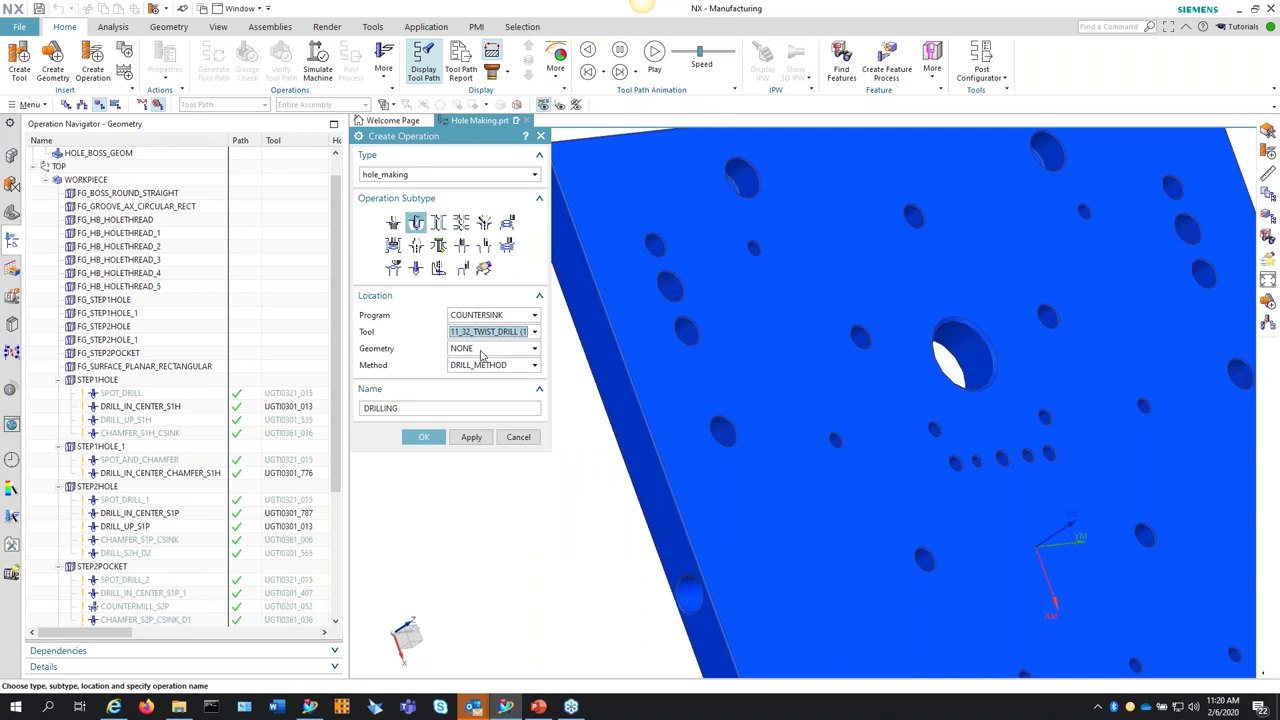
pyautogui.click(480, 349)
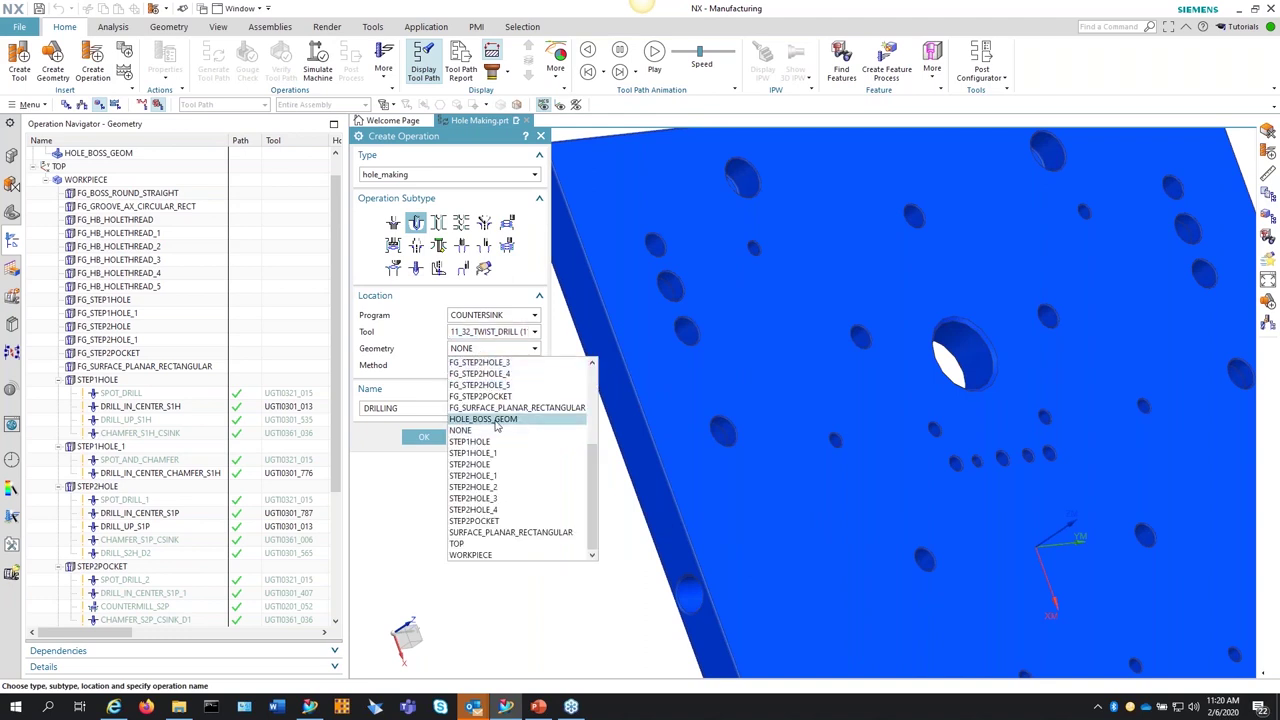
pyautogui.scroll(5, 500, 490)
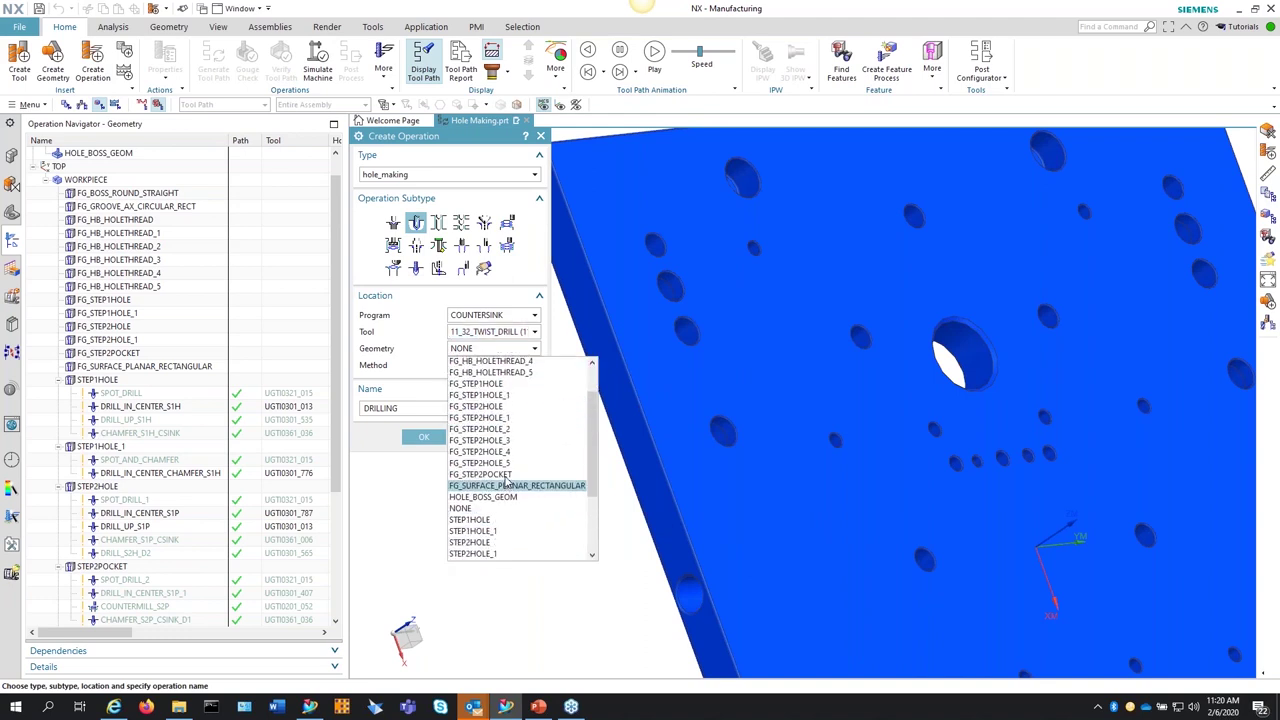
pyautogui.click(500, 527)
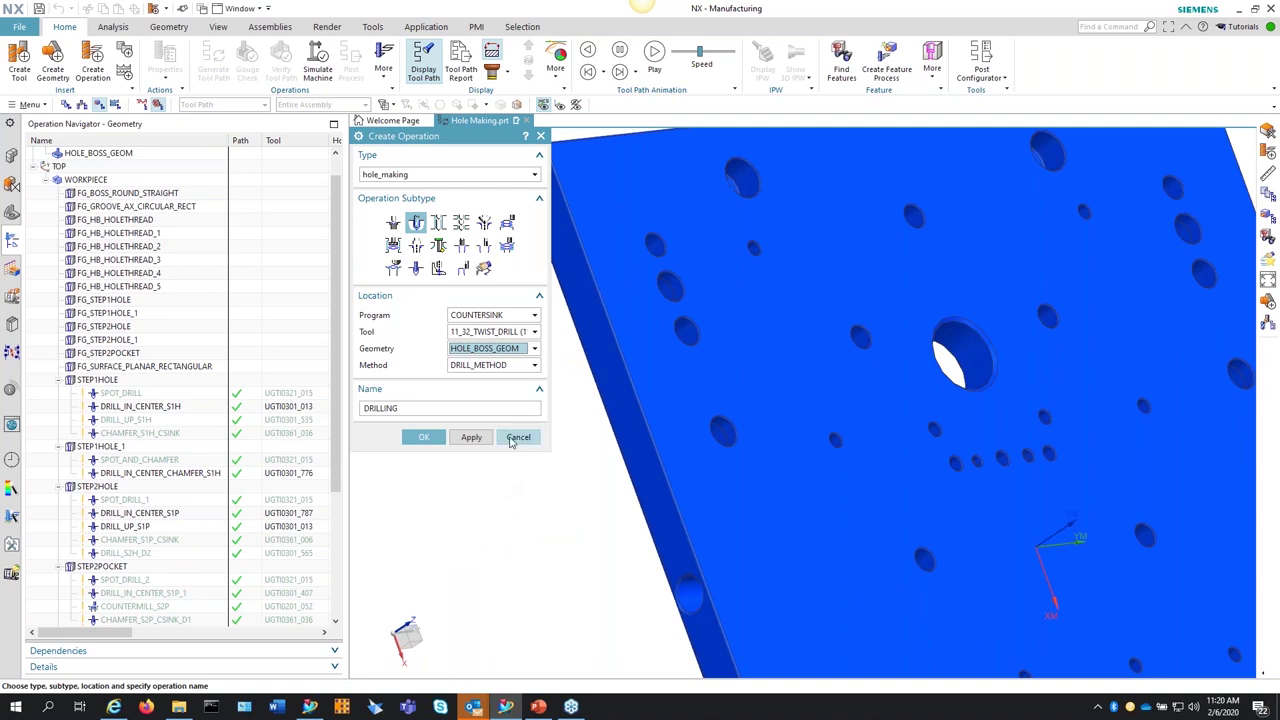
pyautogui.click(516, 437)
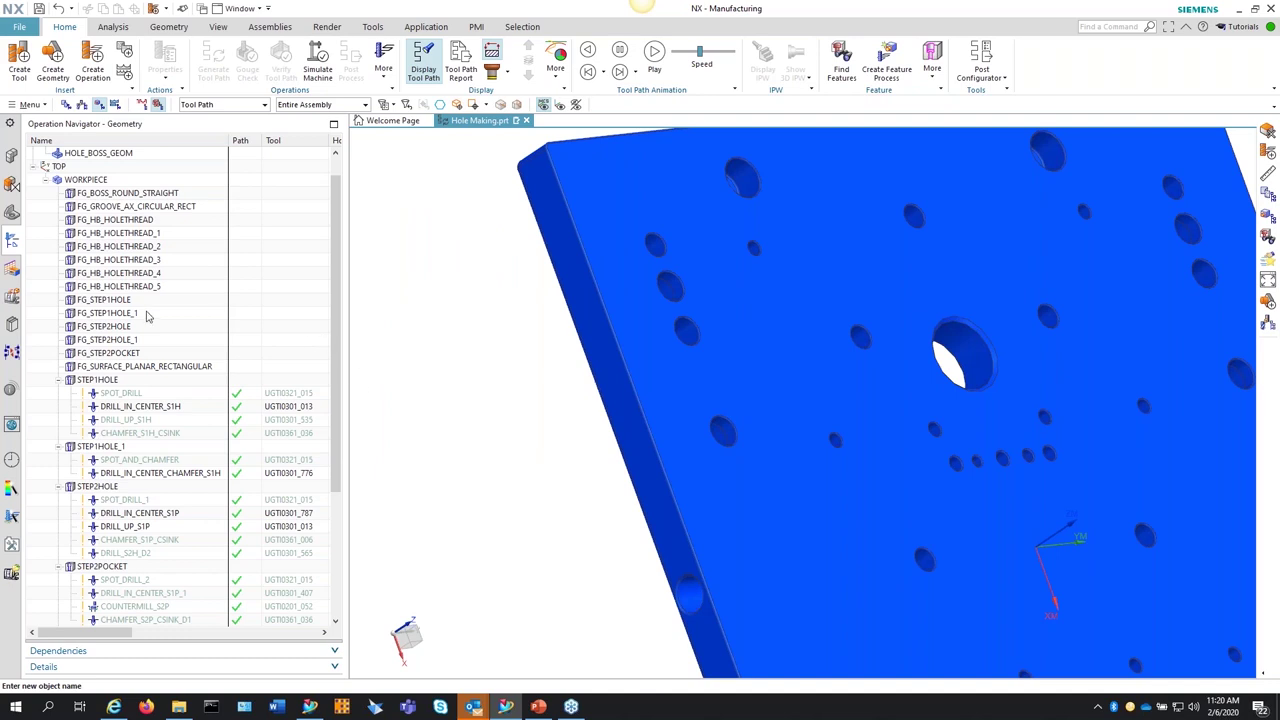
# Step: Start the DRILLING operation on HOLE_BOSS_GEOM and check the feature geometry it inherits from that group
pyautogui.scroll(1, 70, 219)
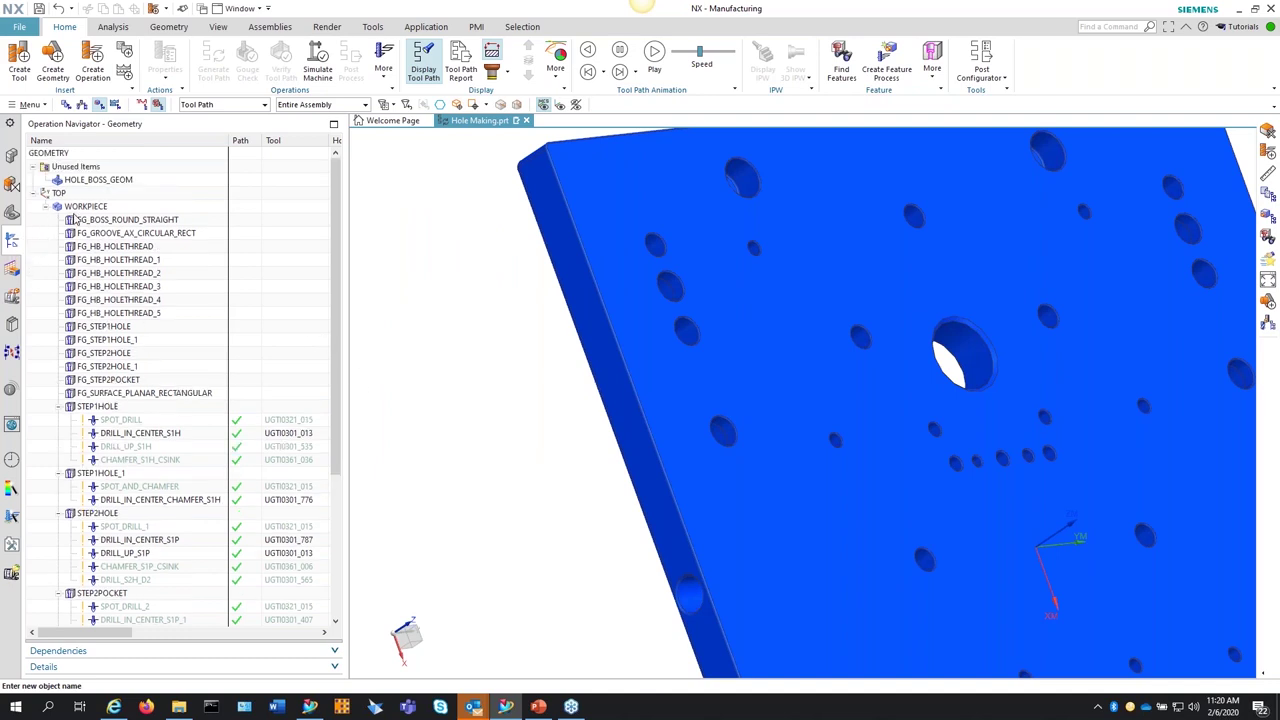
pyautogui.scroll(-3, 100, 320)
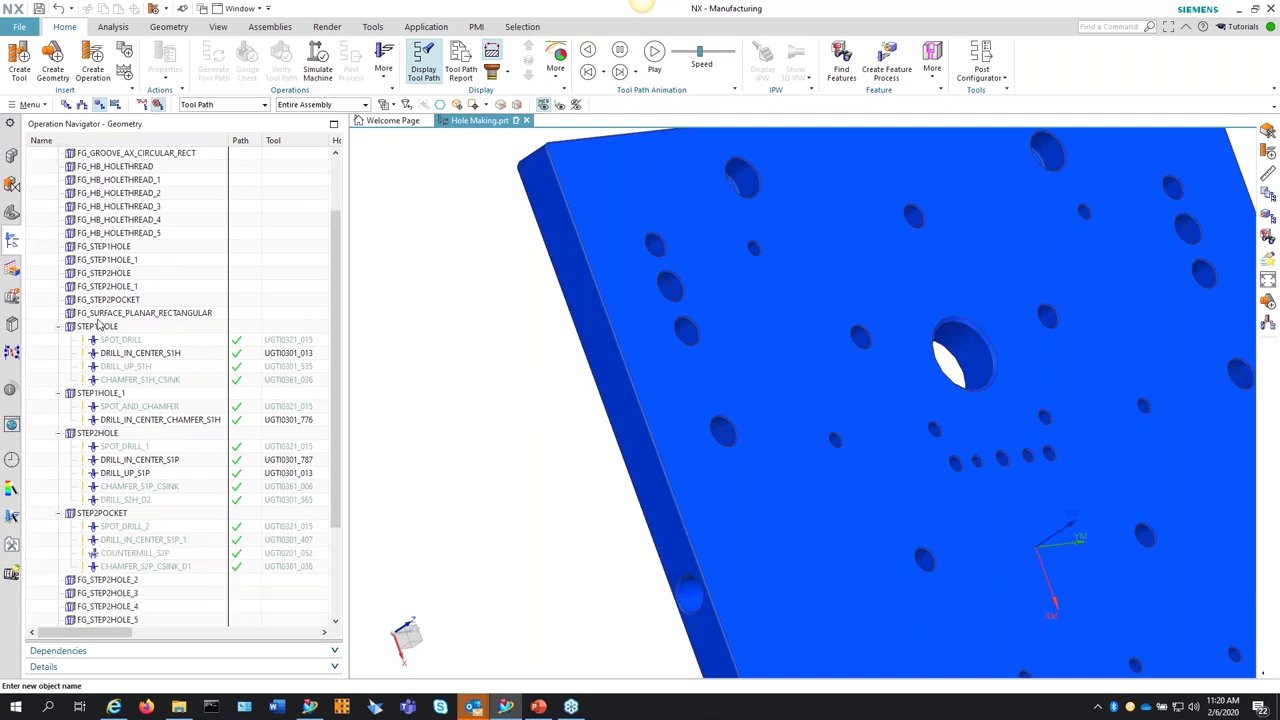
pyautogui.click(92, 66)
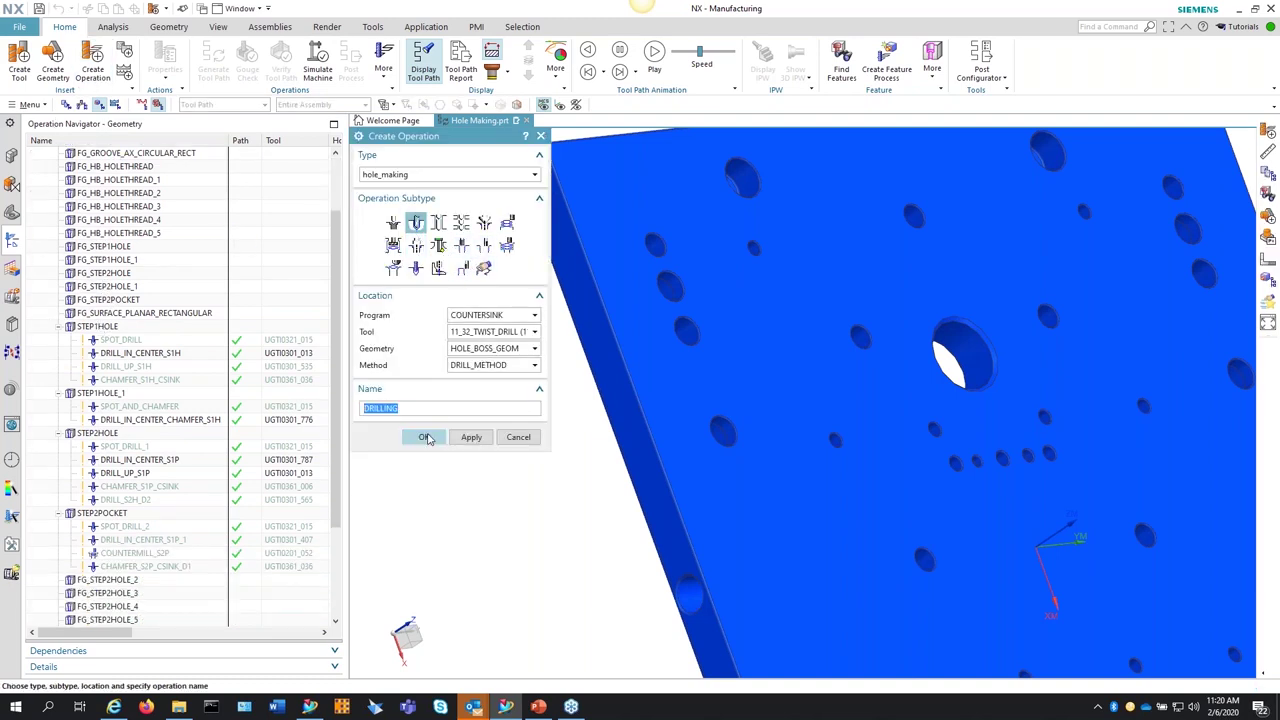
pyautogui.click(423, 437)
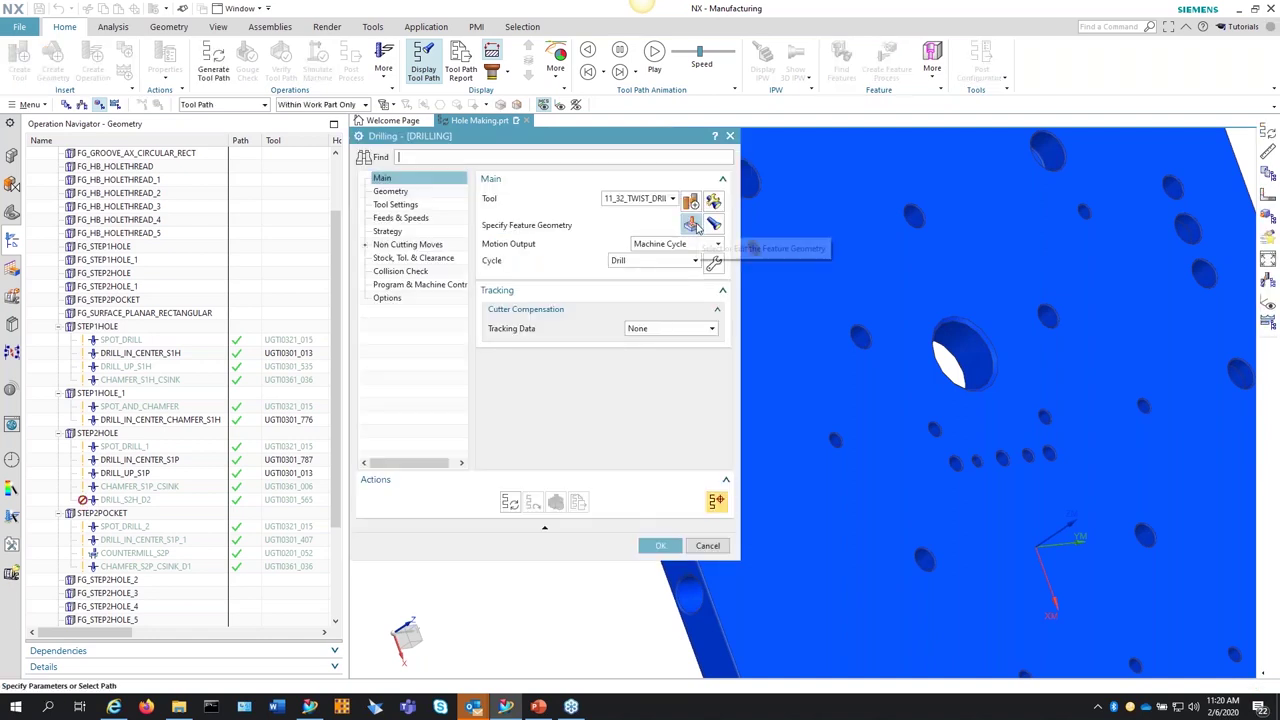
pyautogui.click(691, 224)
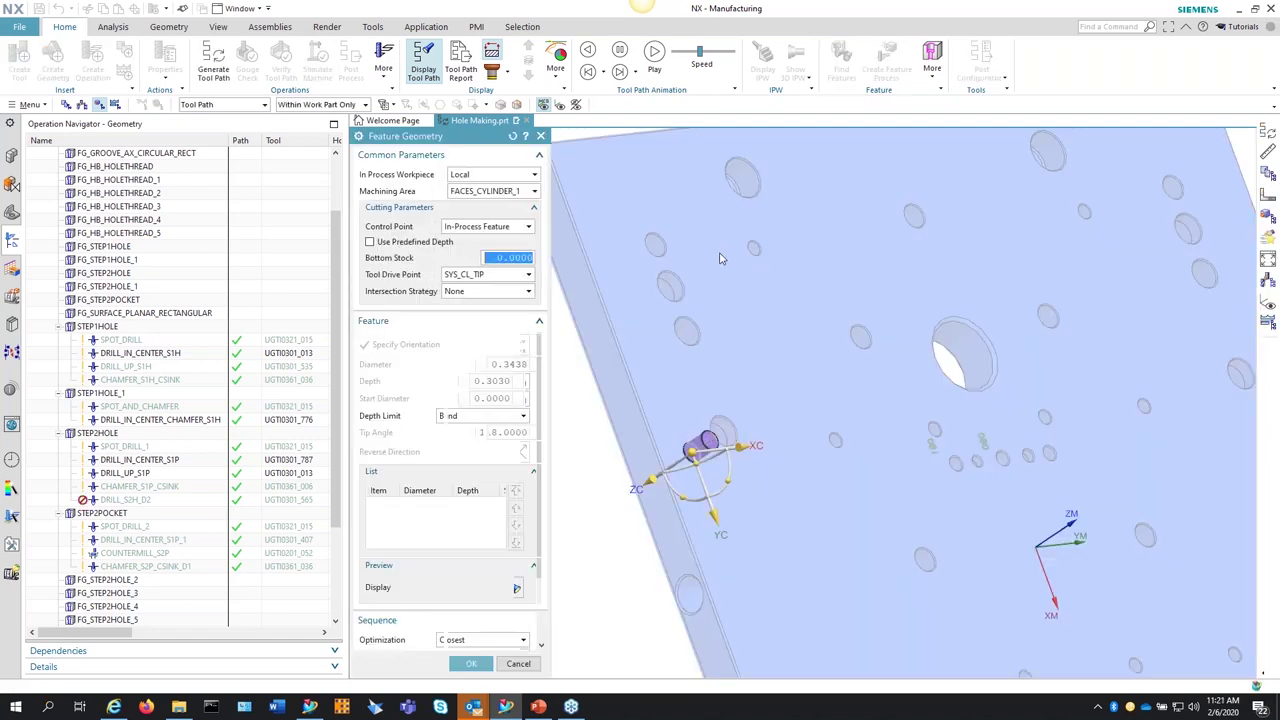
pyautogui.click(484, 665)
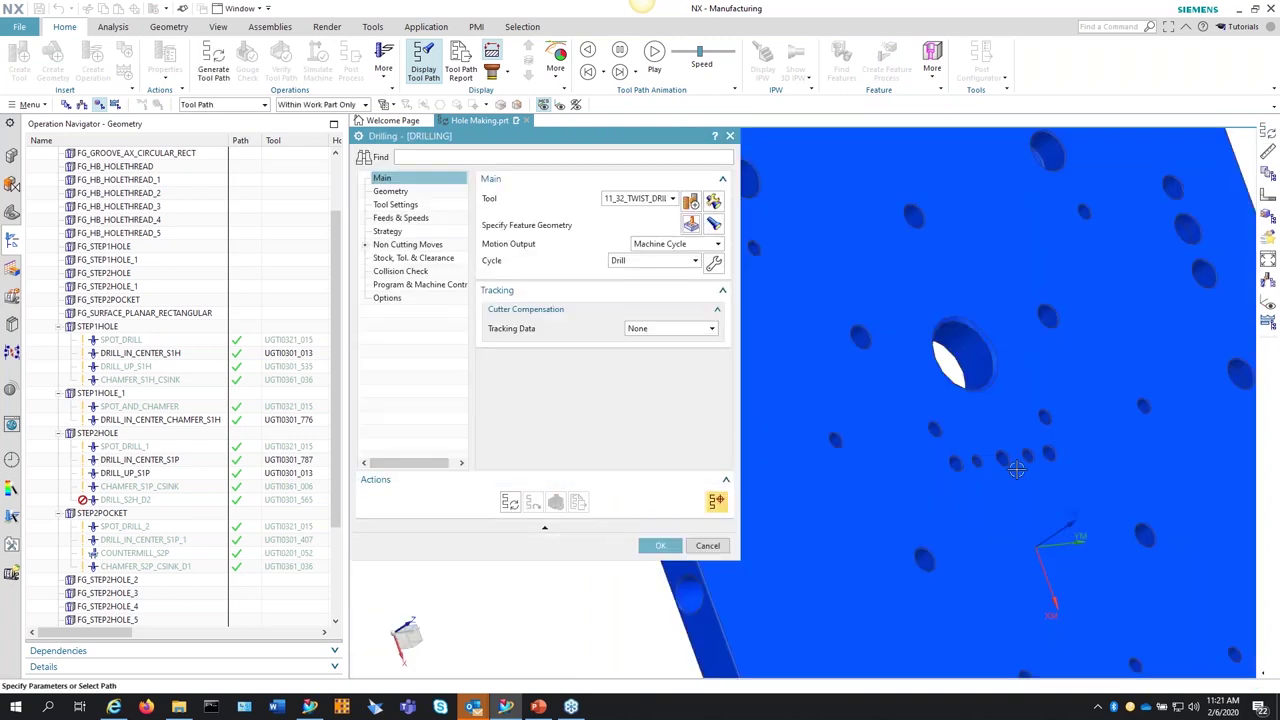
# Step: Re-examine the drilling operation's three hole features on the trimetric plate view, and cancel the operation
pyautogui.scroll(-3, 1017, 469)
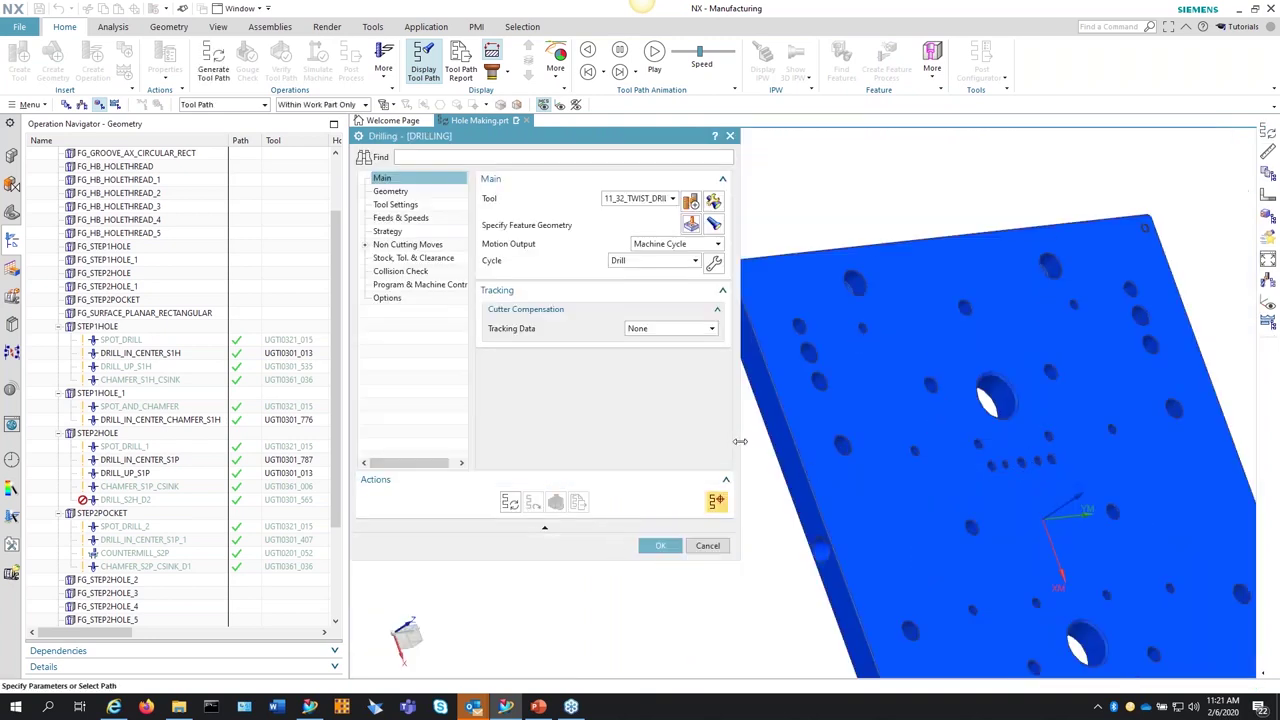
pyautogui.moveTo(740, 441); pyautogui.dragTo(643, 441)
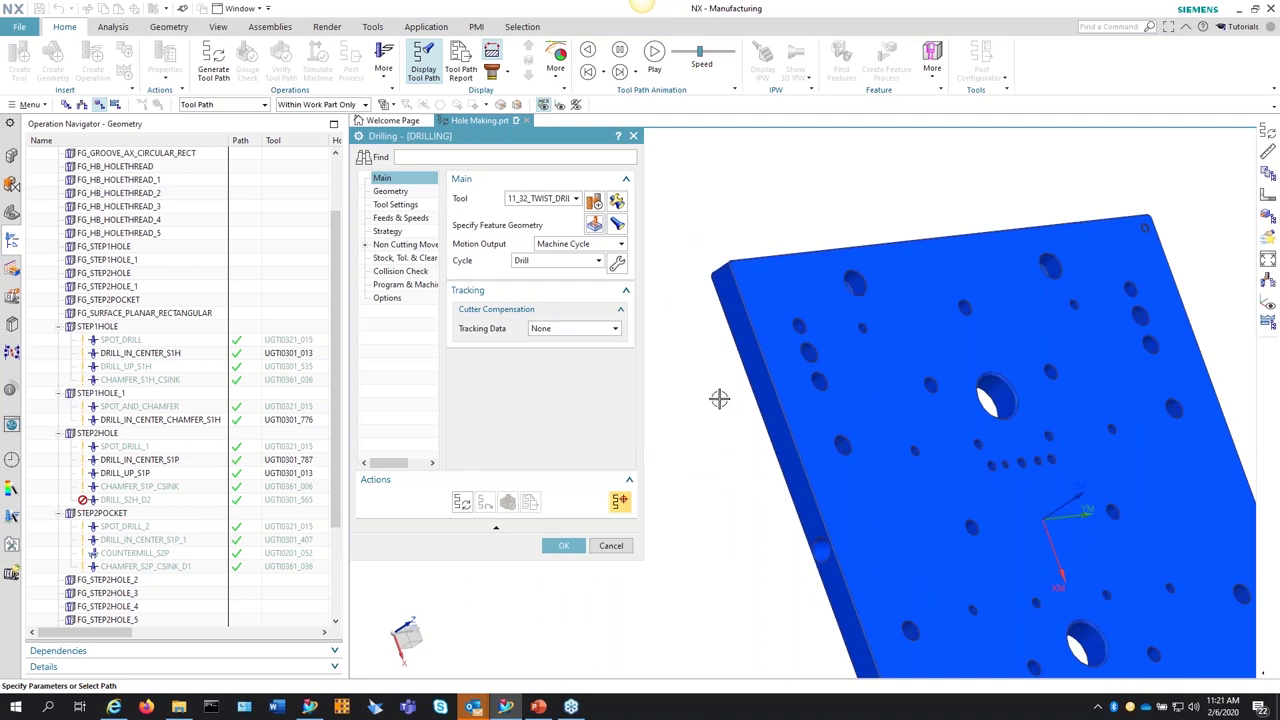
pyautogui.press('Home')
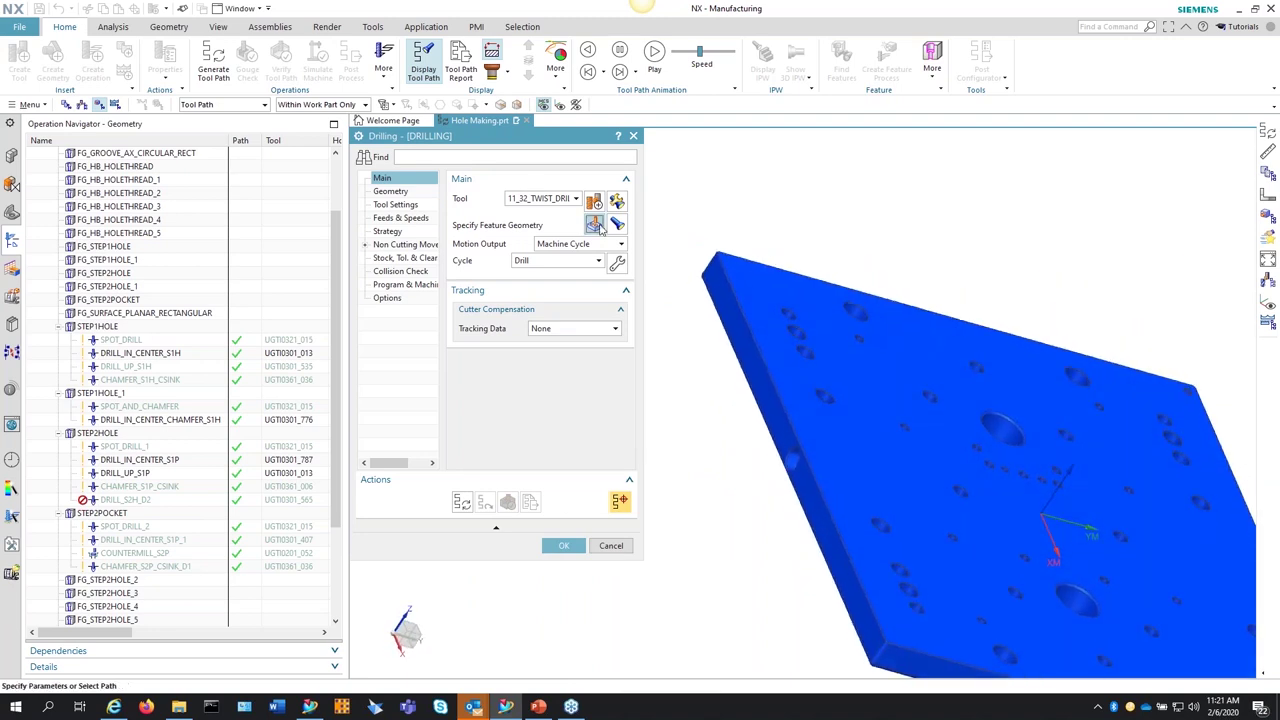
pyautogui.click(594, 224)
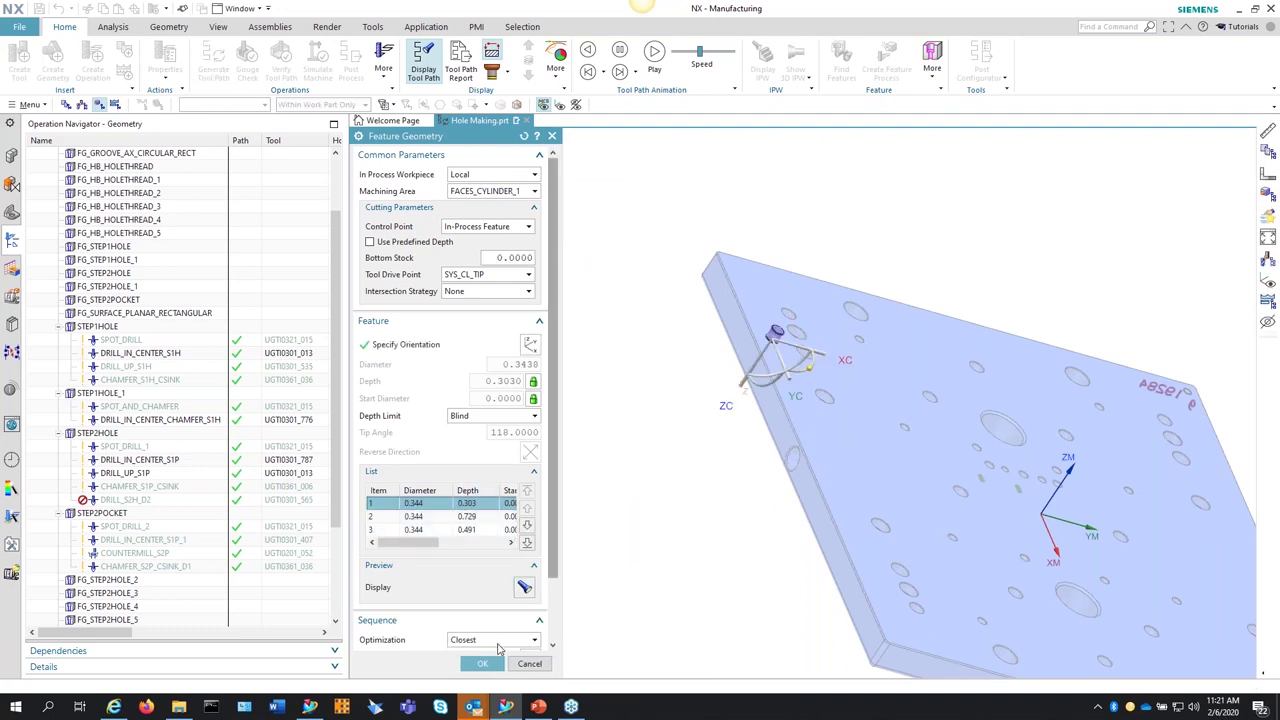
pyautogui.click(530, 664)
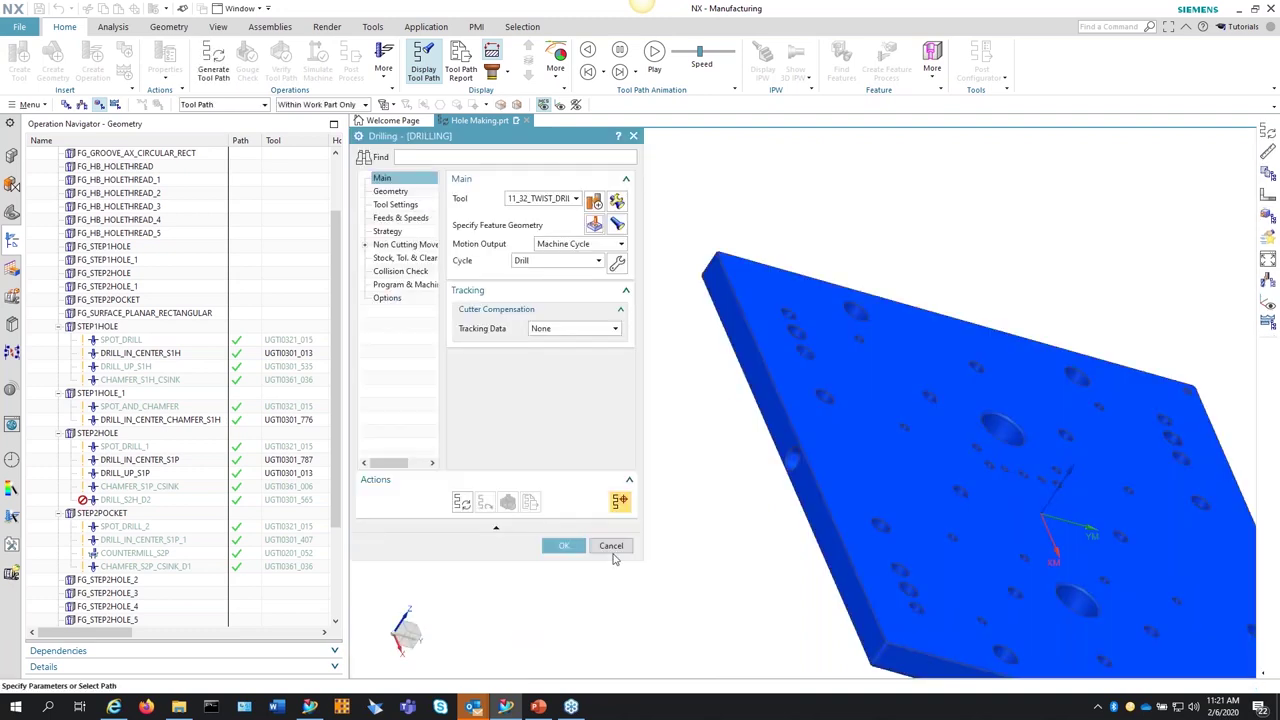
pyautogui.click(612, 545)
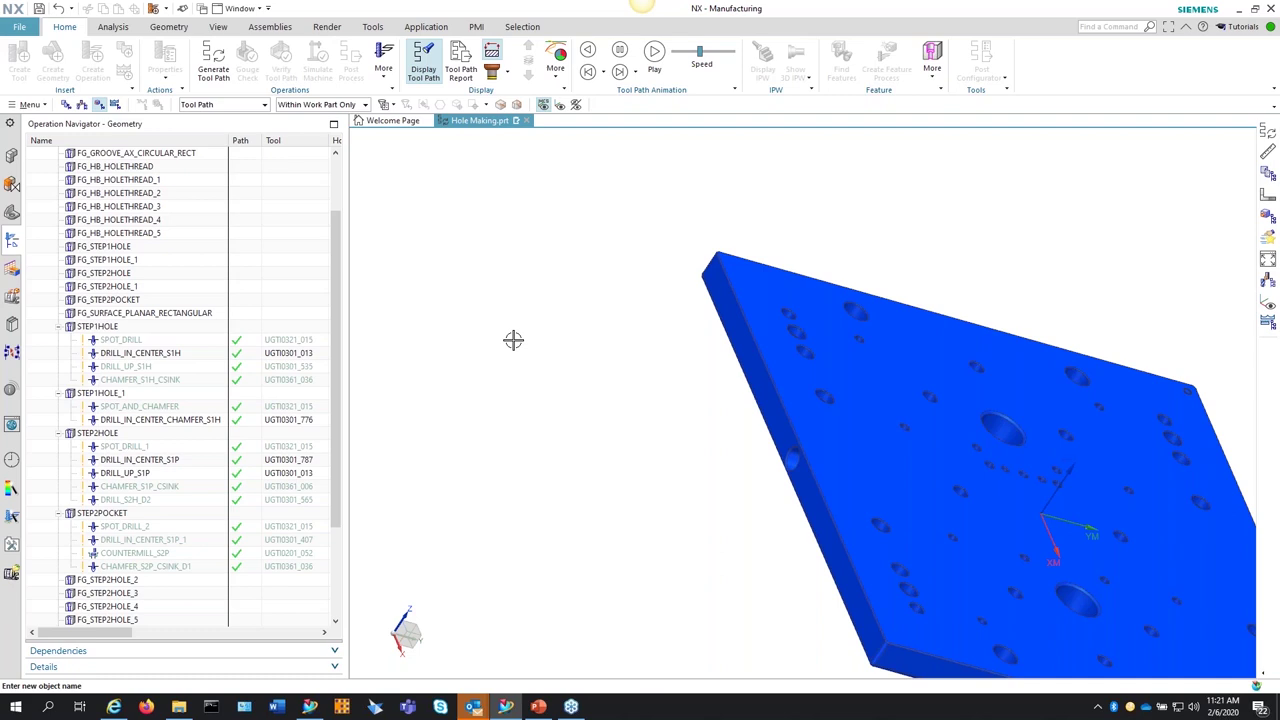
# Step: Review the holes stored in the HOLE_BOSS_GEOM group and close its definition
pyautogui.scroll(3, 128, 445)
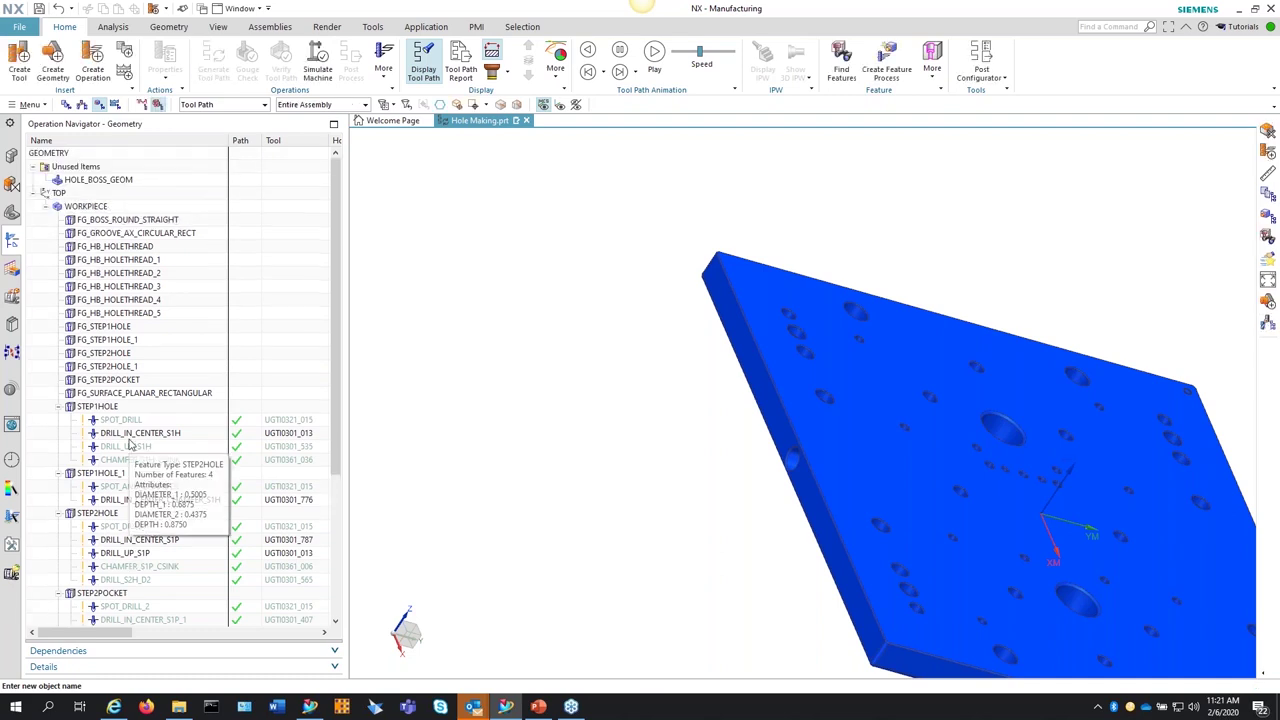
pyautogui.doubleClick(99, 180)
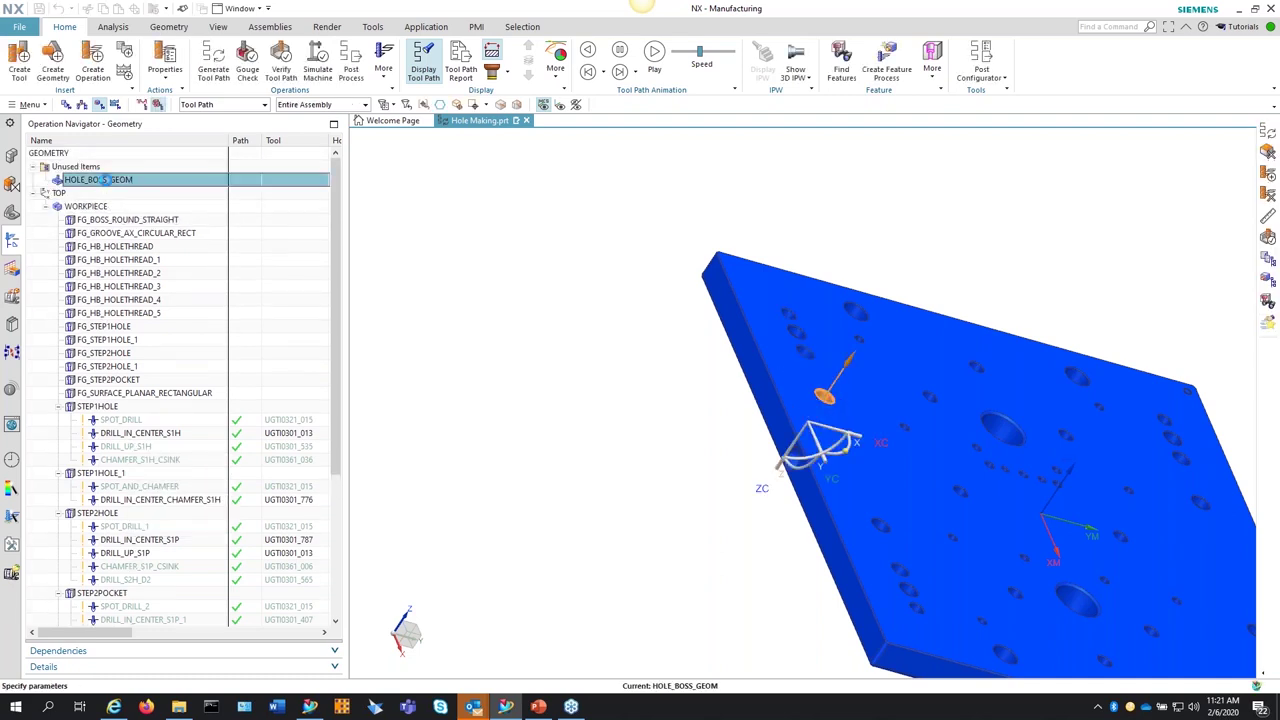
pyautogui.click(541, 136)
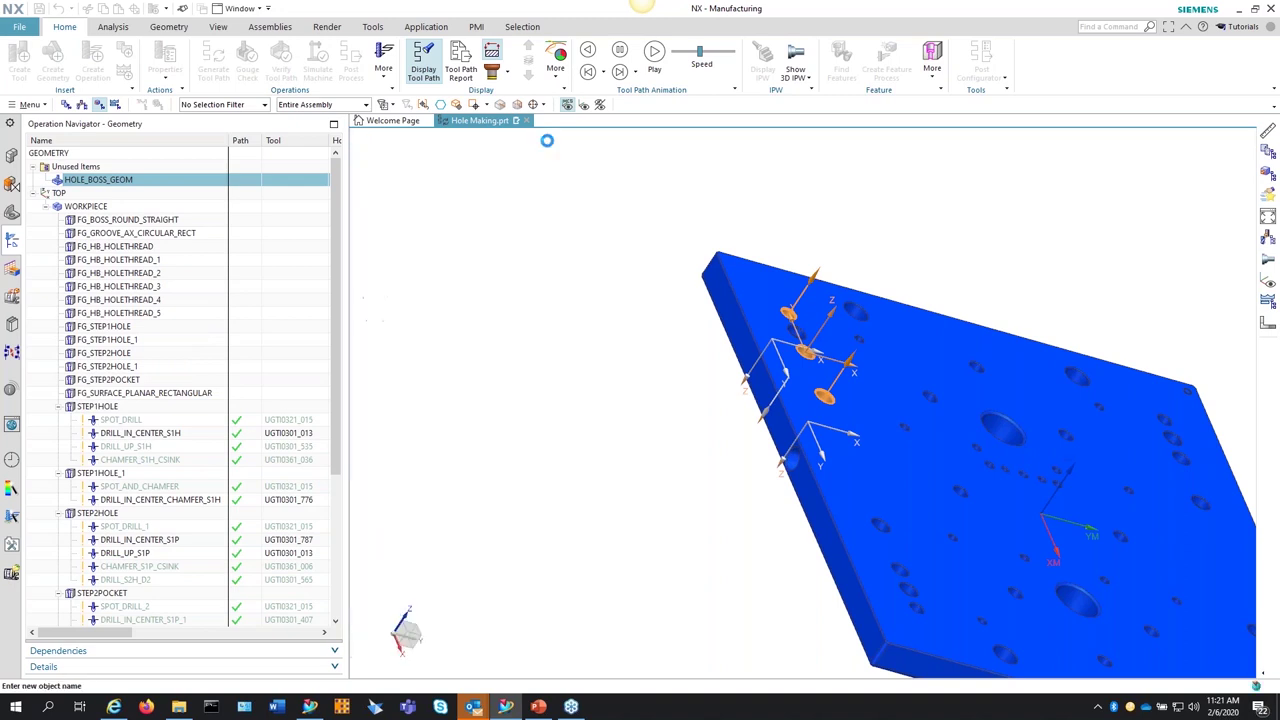
# Step: Move HOLE_BOSS_GEOM under WORKPIECE and replace its stored holes with the single hole in the plate's narrow side face
pyautogui.moveTo(99, 180); pyautogui.dragTo(96, 210)
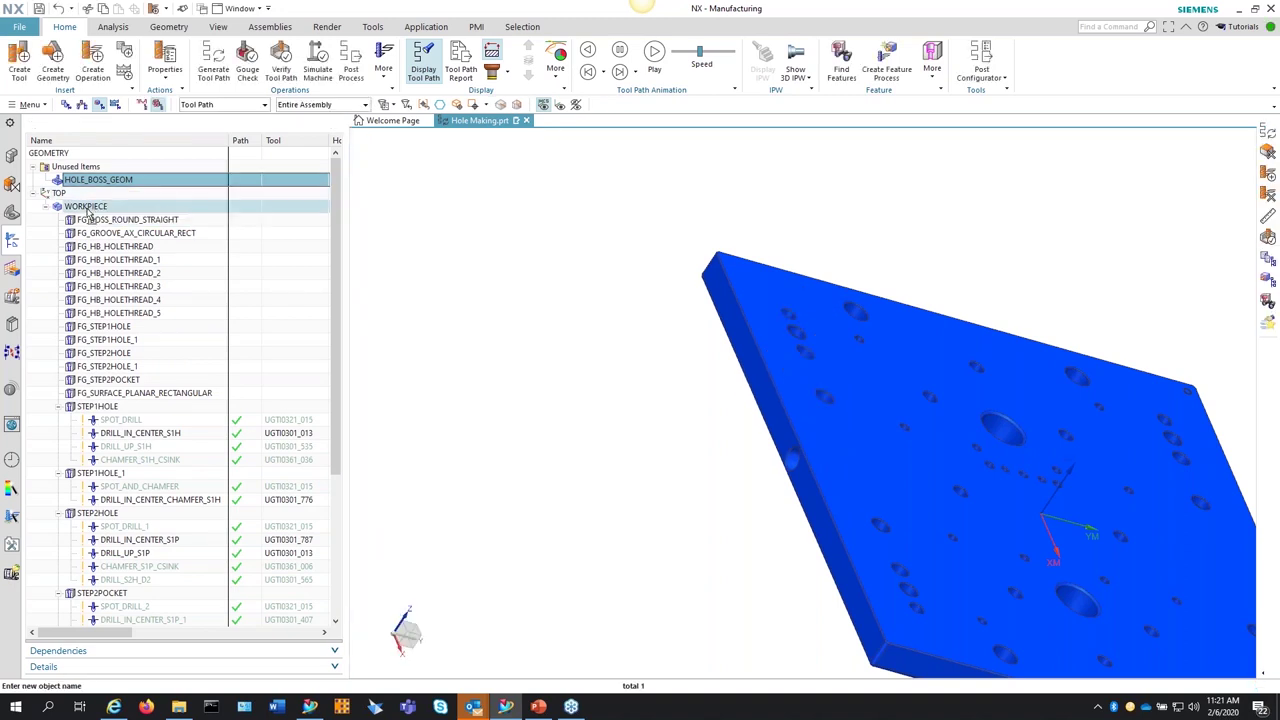
pyautogui.doubleClick(125, 620)
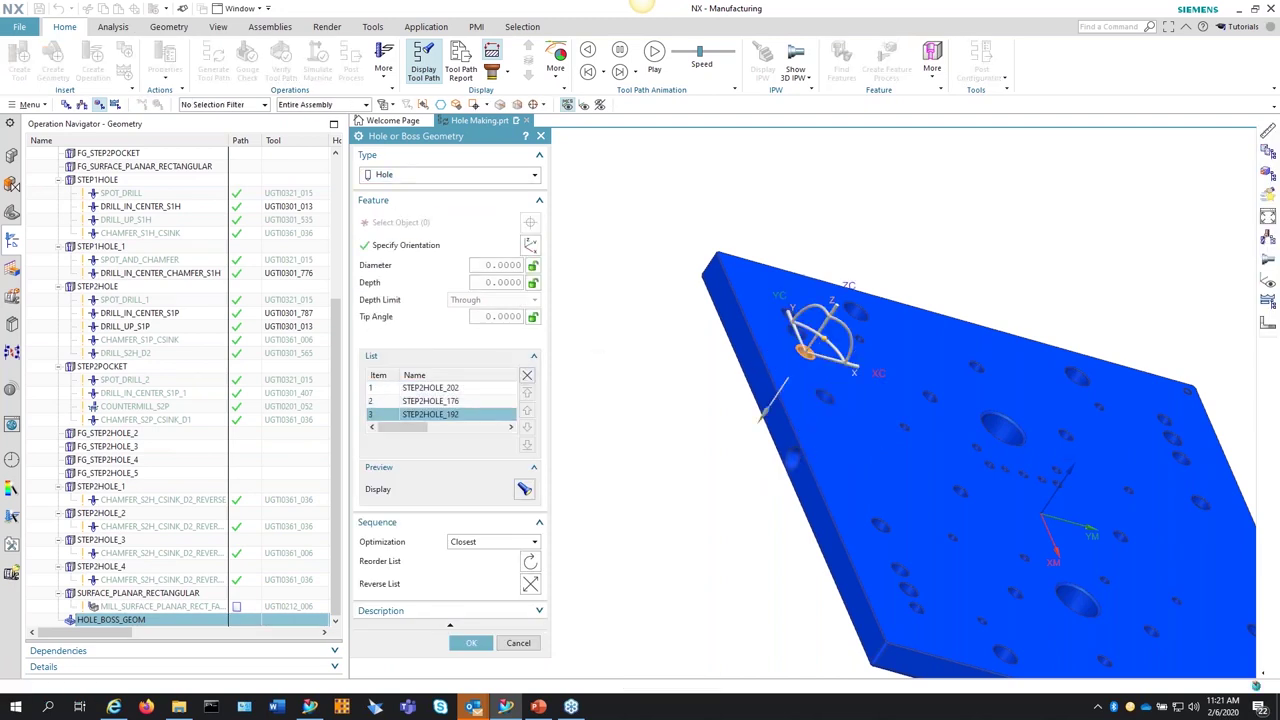
pyautogui.click(526, 376)
pyautogui.click(526, 376)
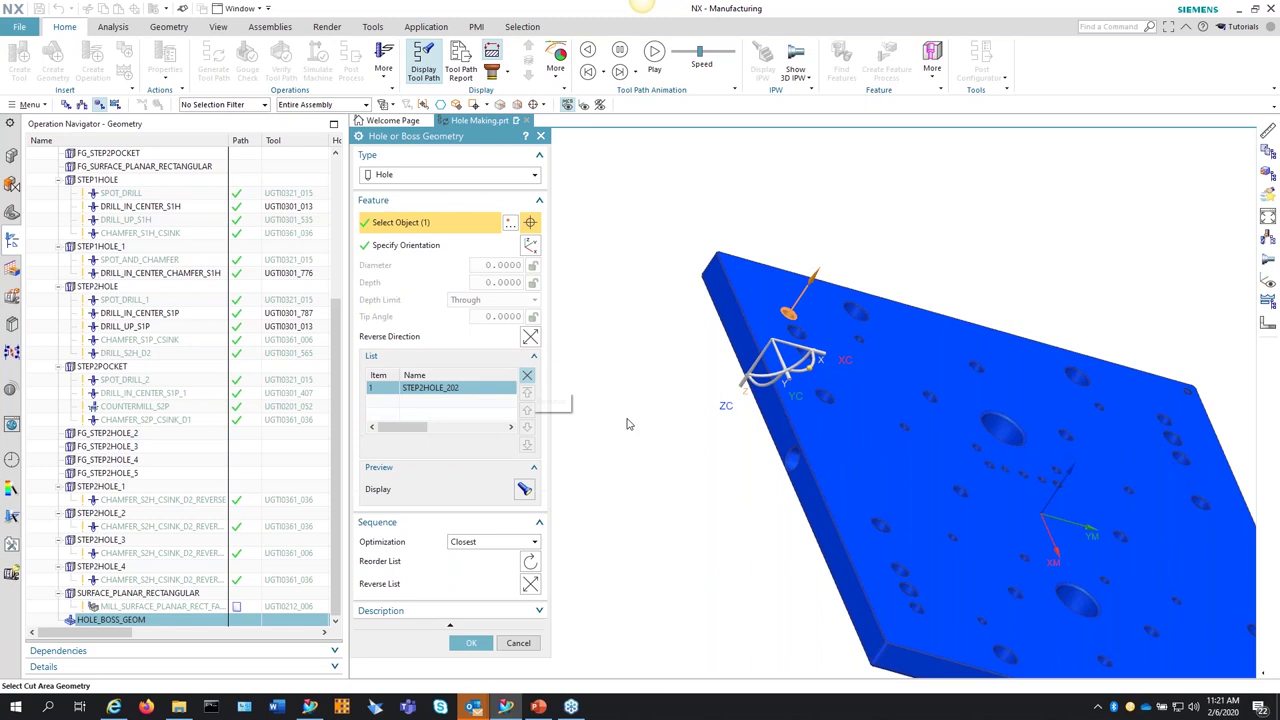
pyautogui.click(788, 458)
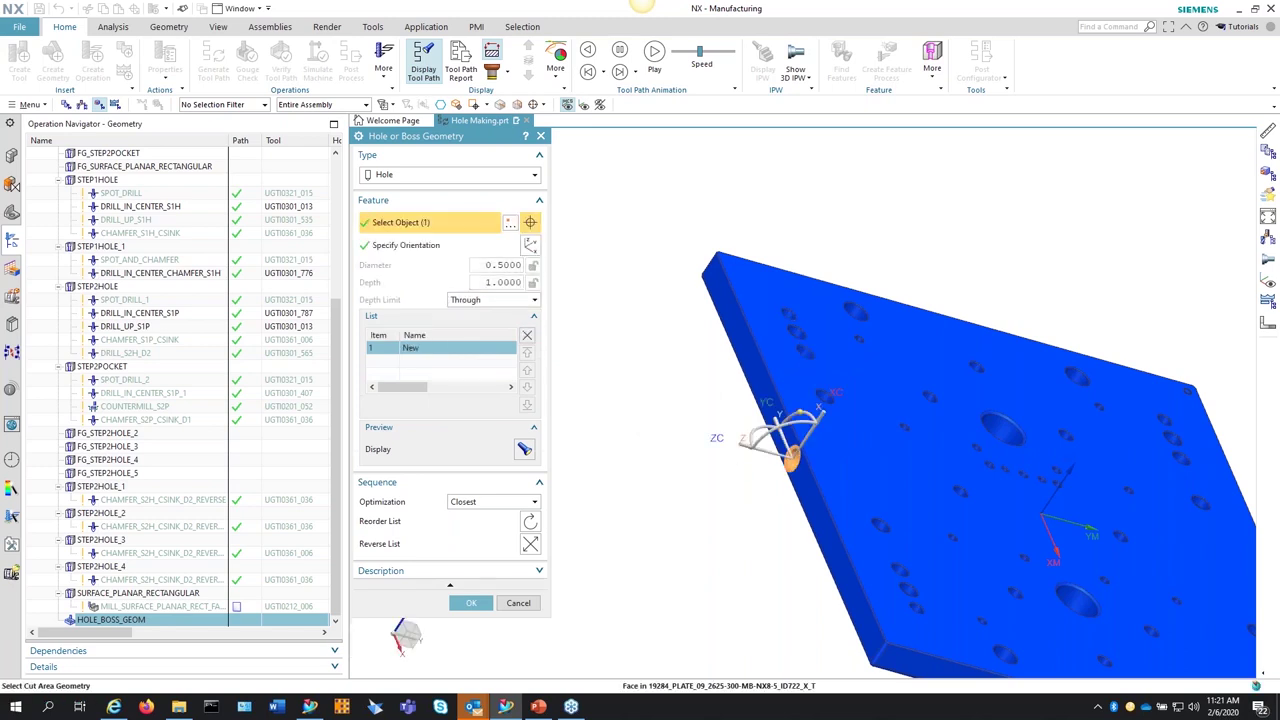
pyautogui.click(478, 625)
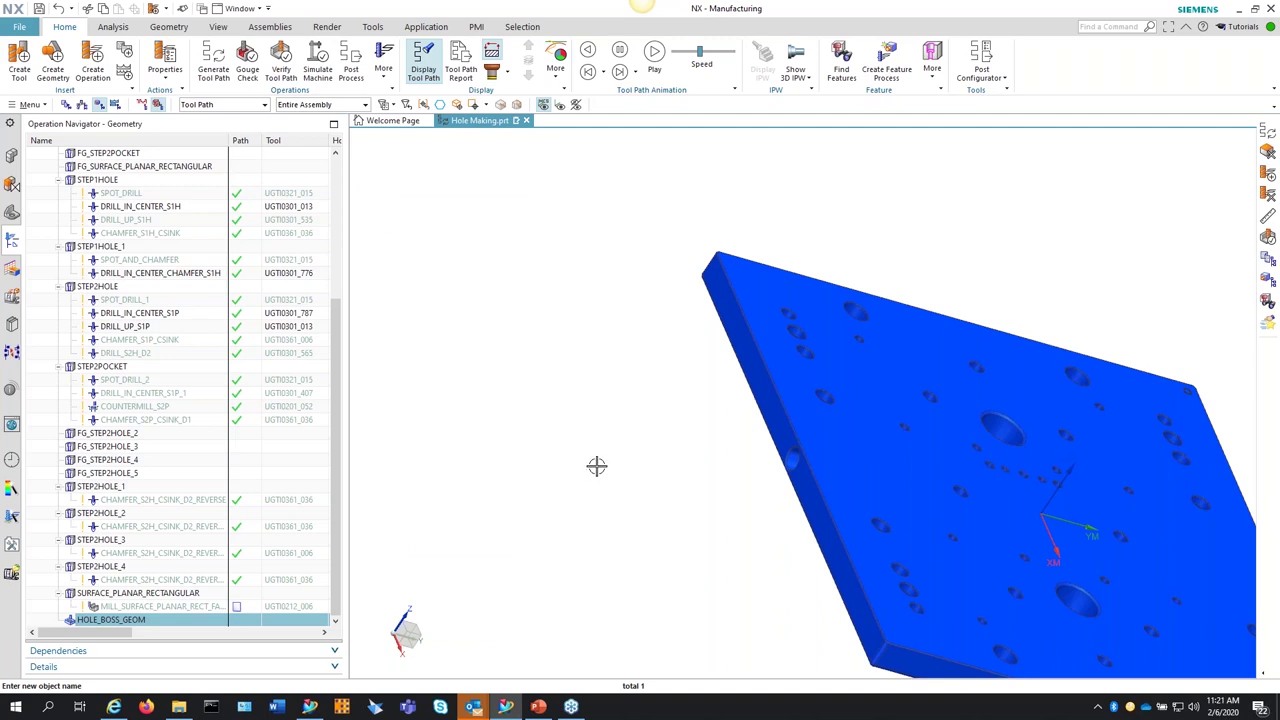
# Step: Start a Drilling operation on HOLE_BOSS_GEOM with 11_32_TWIST_DRILL and try rotating the side hole feature's orientation about the ZC axis
pyautogui.click(92, 65)
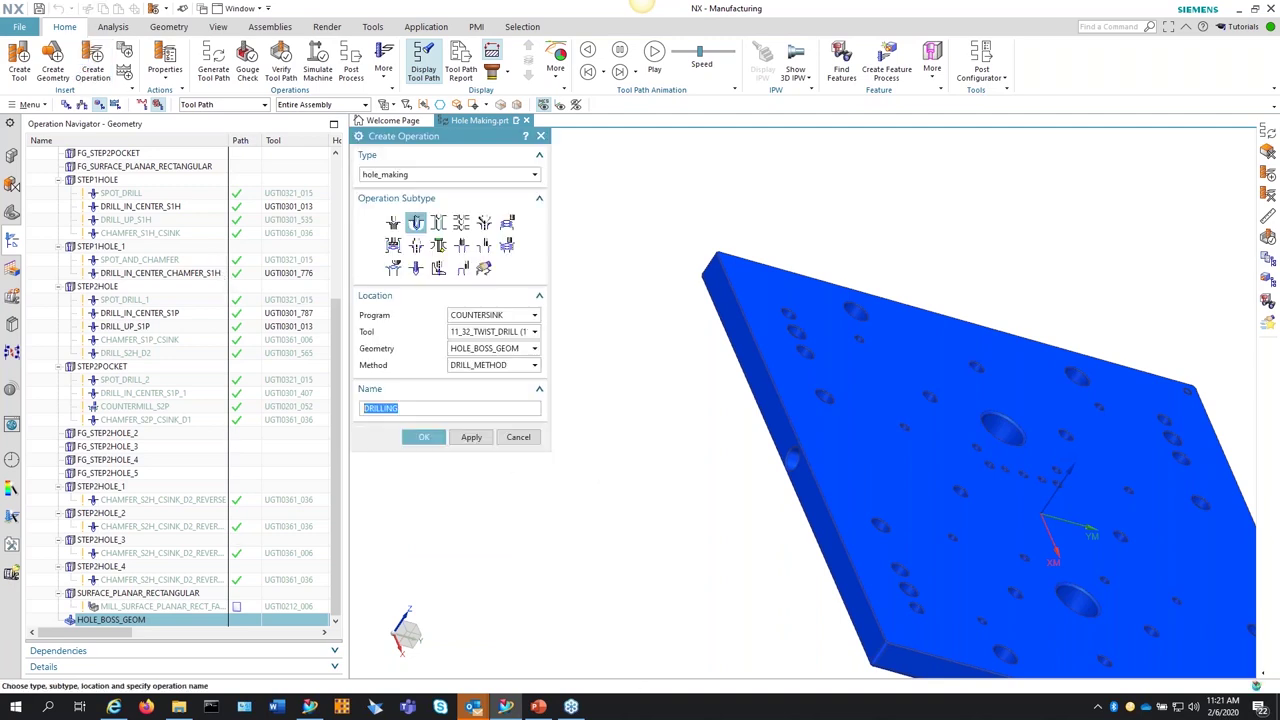
pyautogui.click(424, 437)
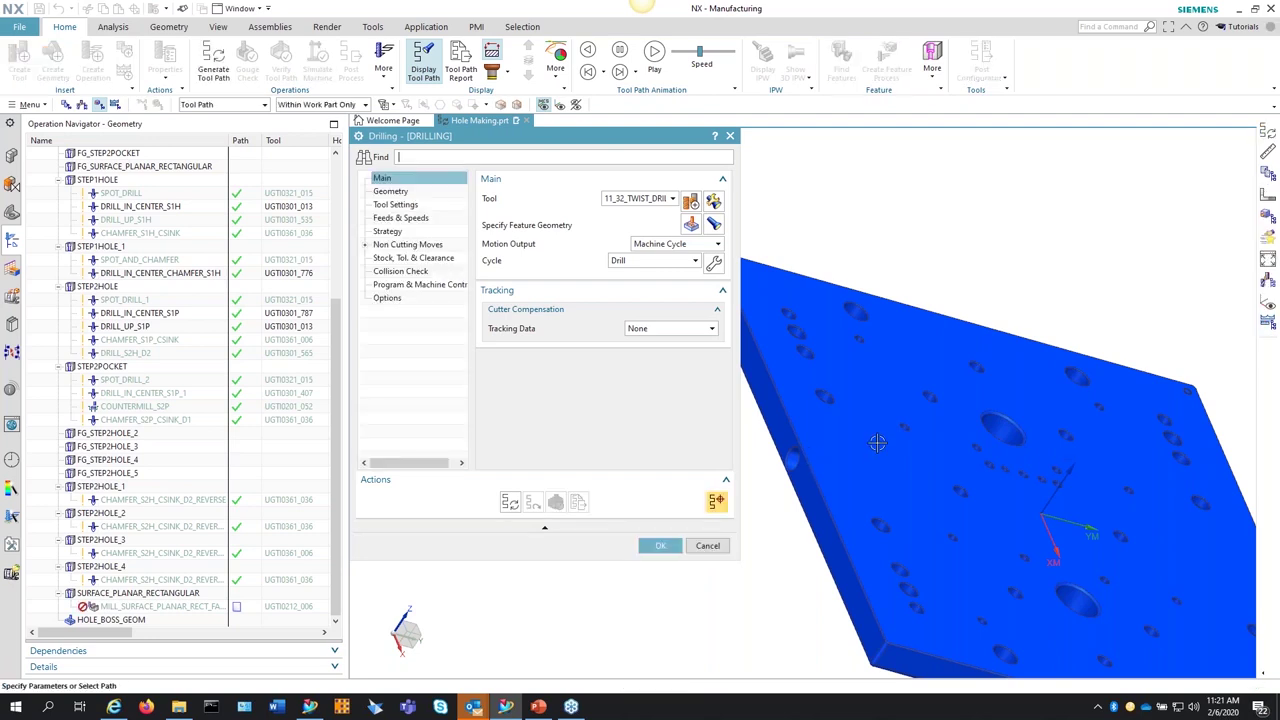
pyautogui.moveTo(878, 448); pyautogui.dragTo(931, 471, button='middle')
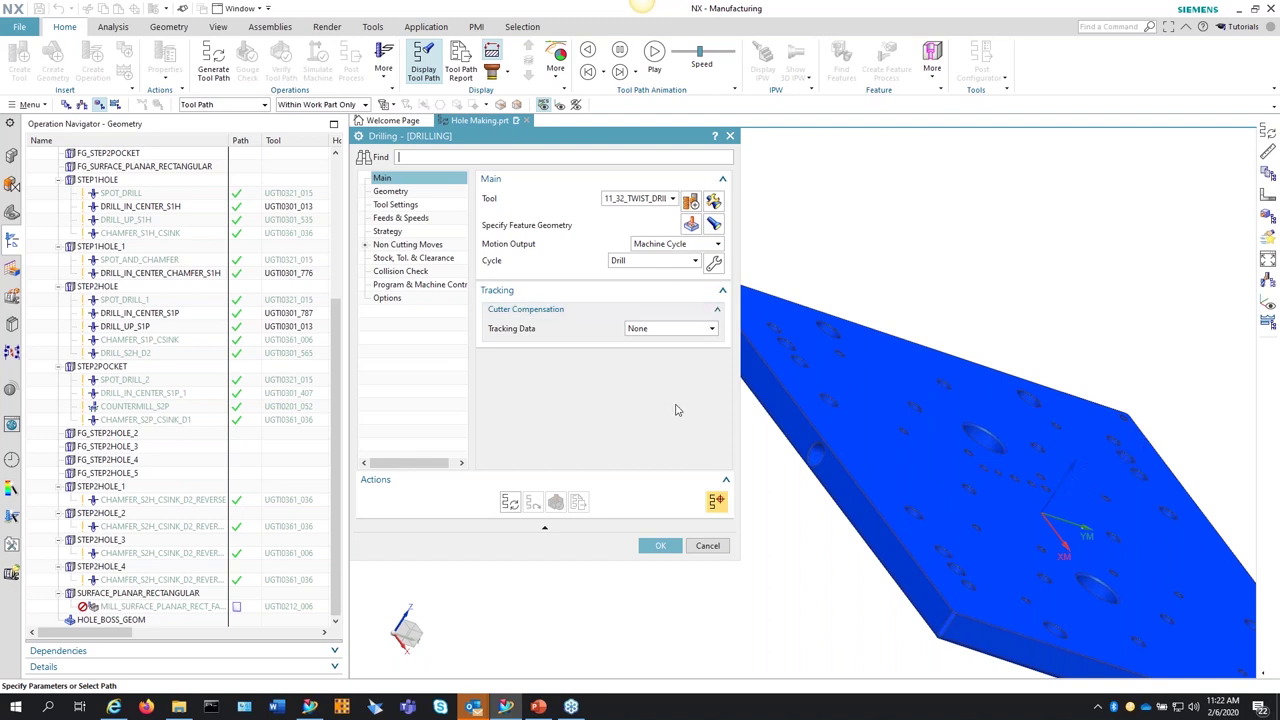
pyautogui.press('Escape')
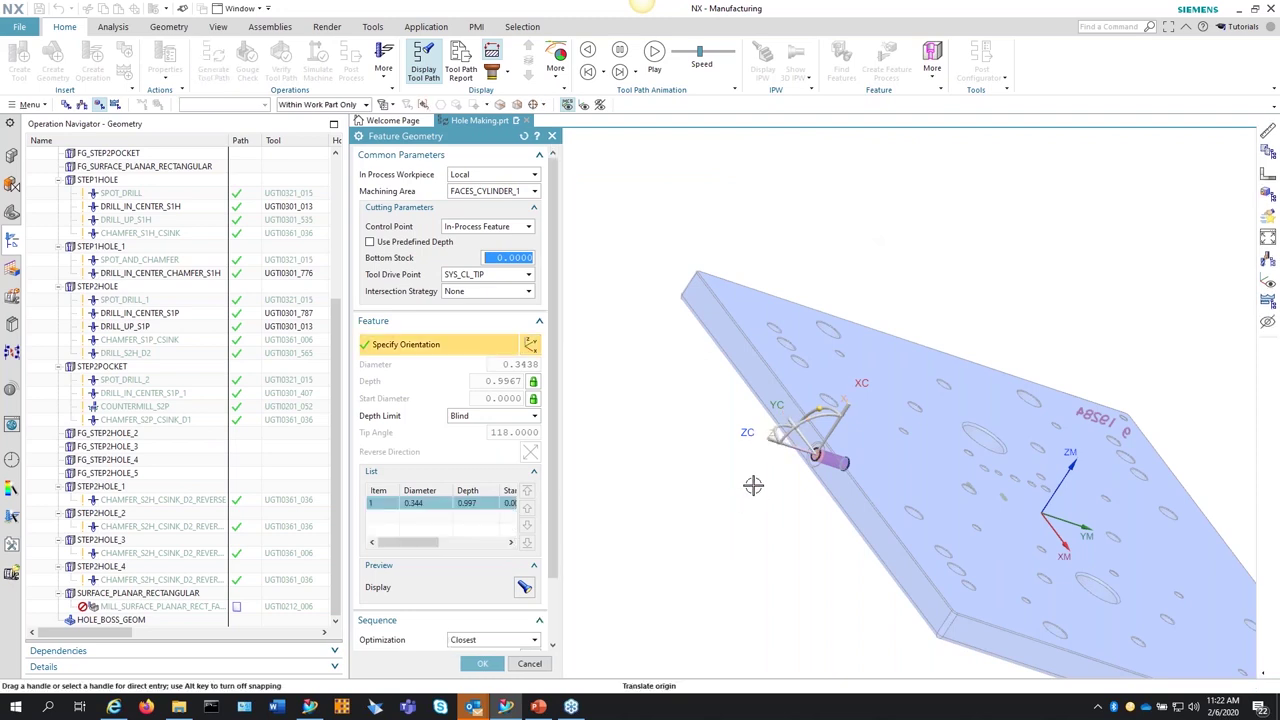
pyautogui.moveTo(820, 410); pyautogui.dragTo(848, 437)
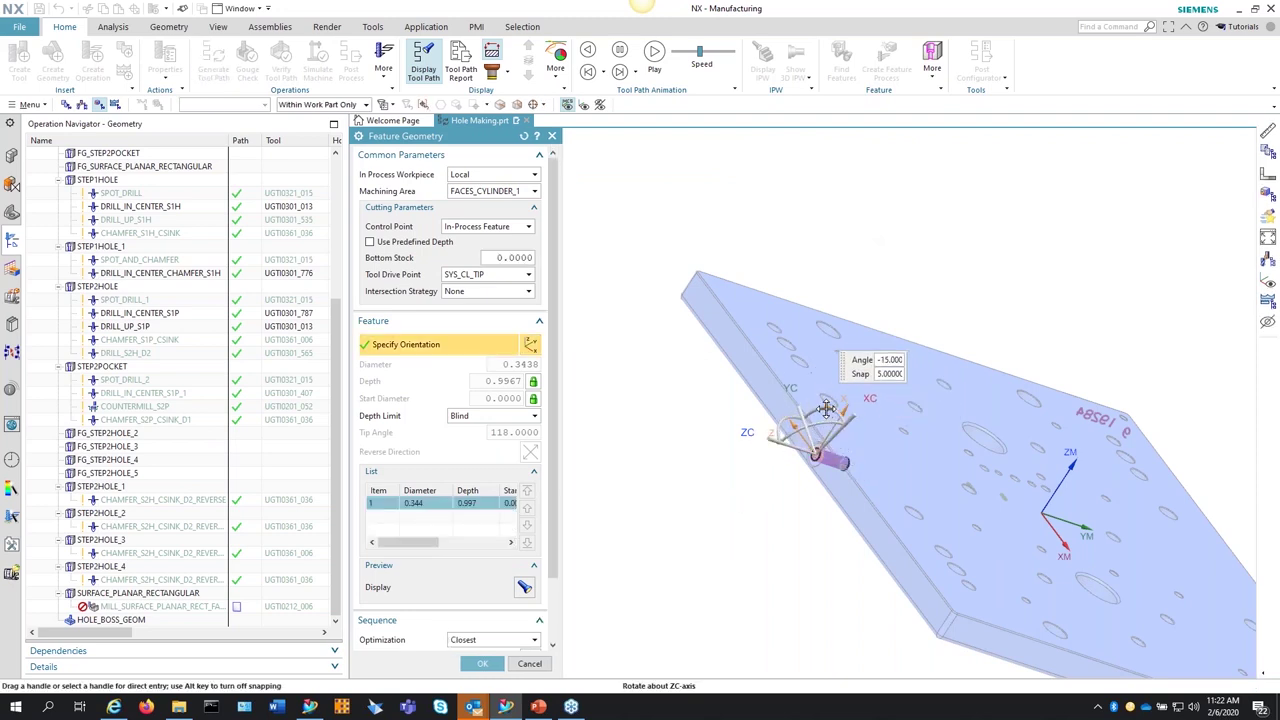
pyautogui.moveTo(826, 408); pyautogui.dragTo(812, 403)
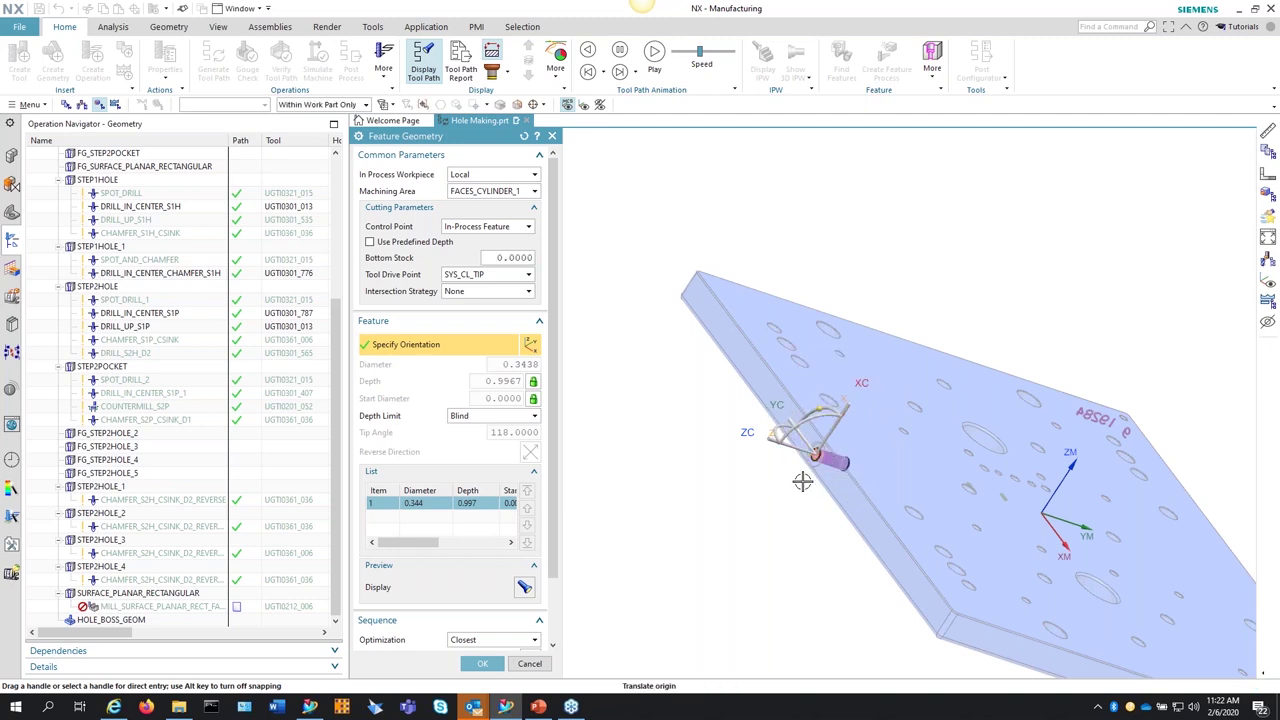
# Step: Examine the side hole's feature volume and orientation from several angles, and cancel the drilling operation
pyautogui.moveTo(803, 466); pyautogui.dragTo(822, 377, button='middle')
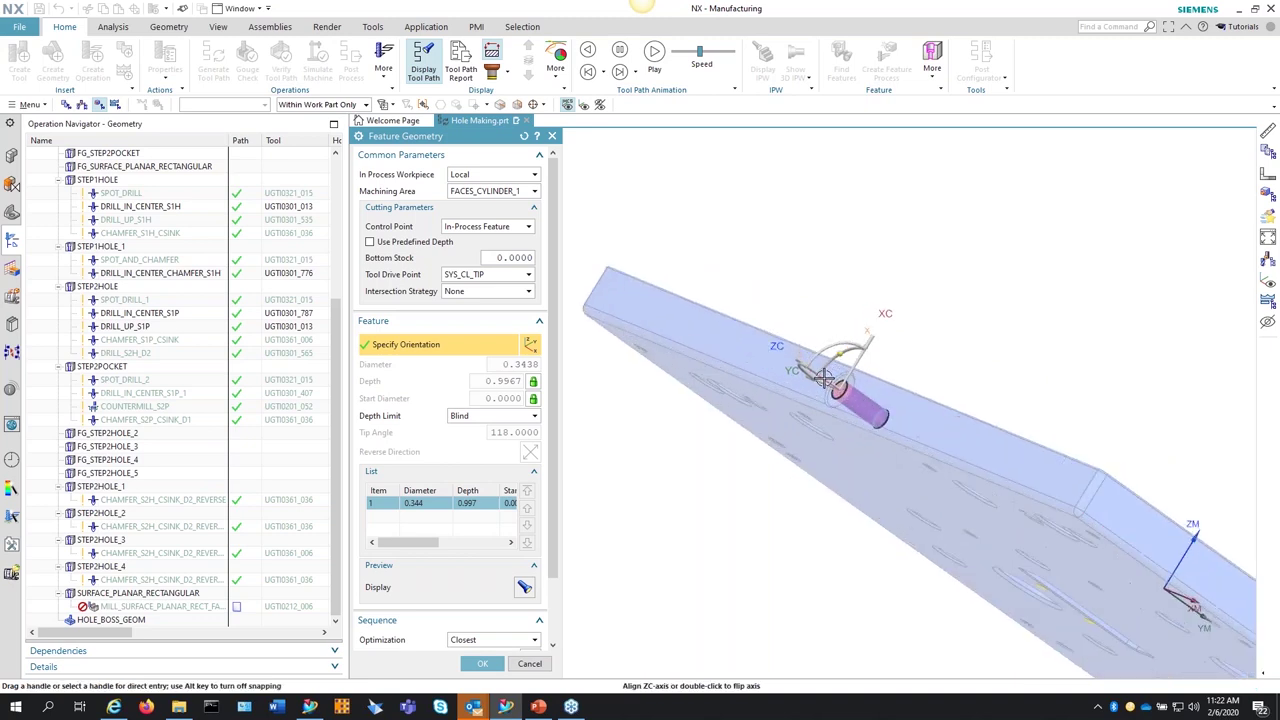
pyautogui.scroll(4, 822, 377)
pyautogui.scroll(-3, 826, 363)
pyautogui.scroll(1, 850, 410)
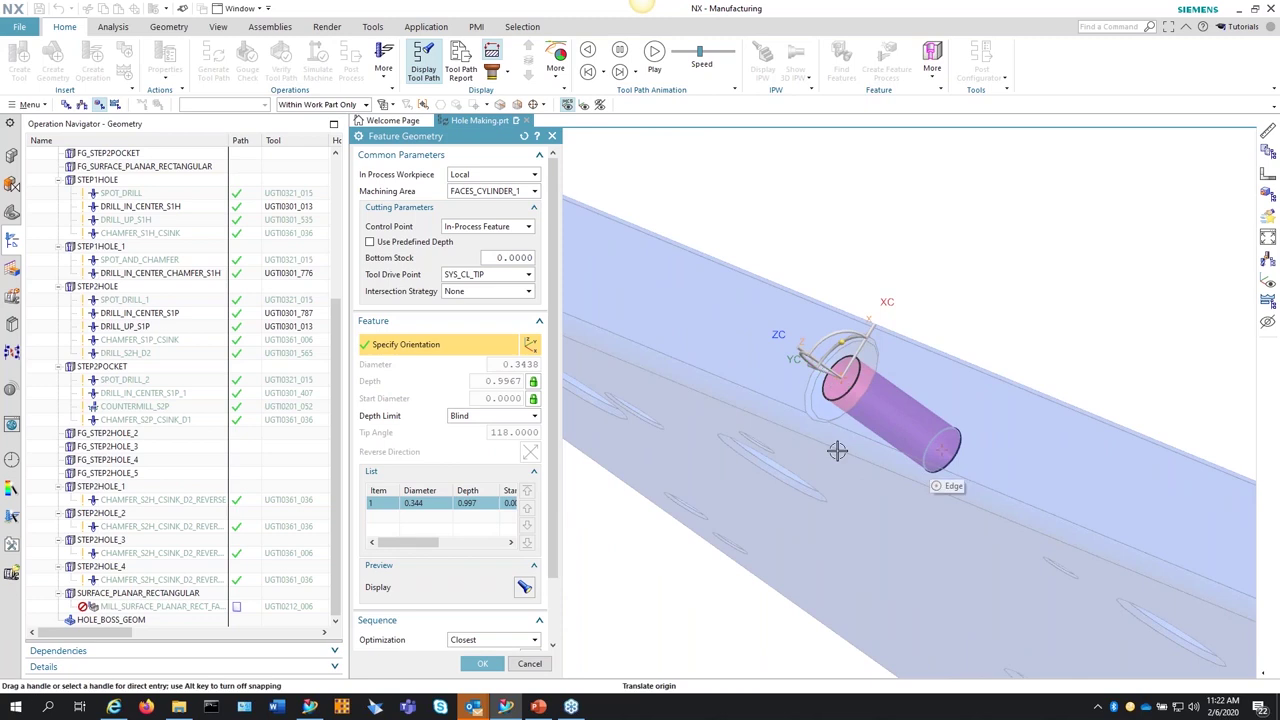
pyautogui.moveTo(837, 451); pyautogui.dragTo(725, 405, button='middle')
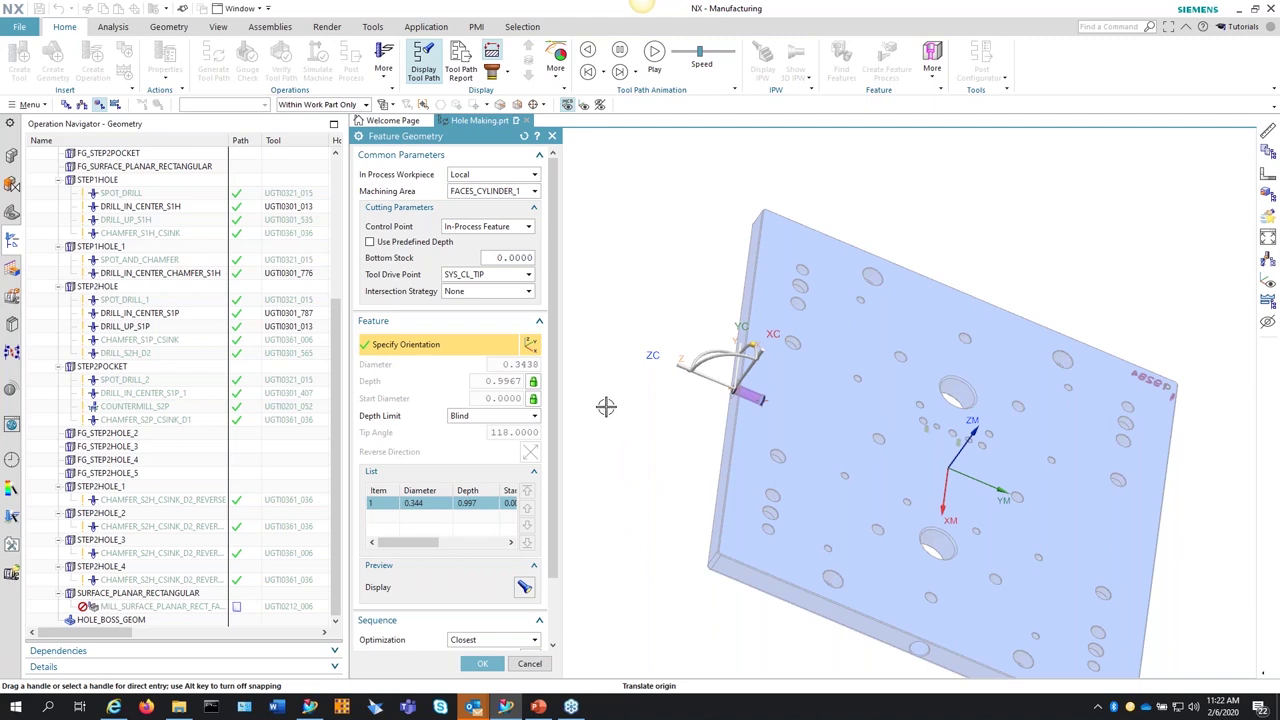
pyautogui.scroll(-1, 607, 351)
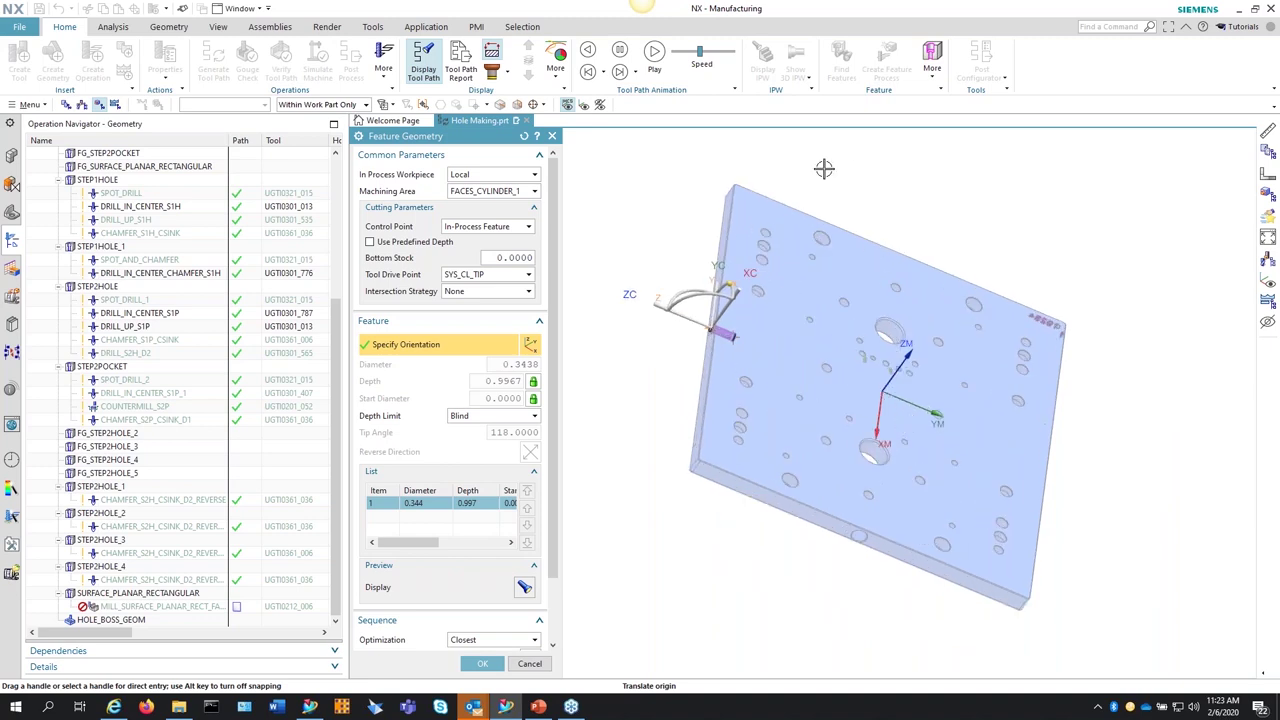
pyautogui.click(529, 663)
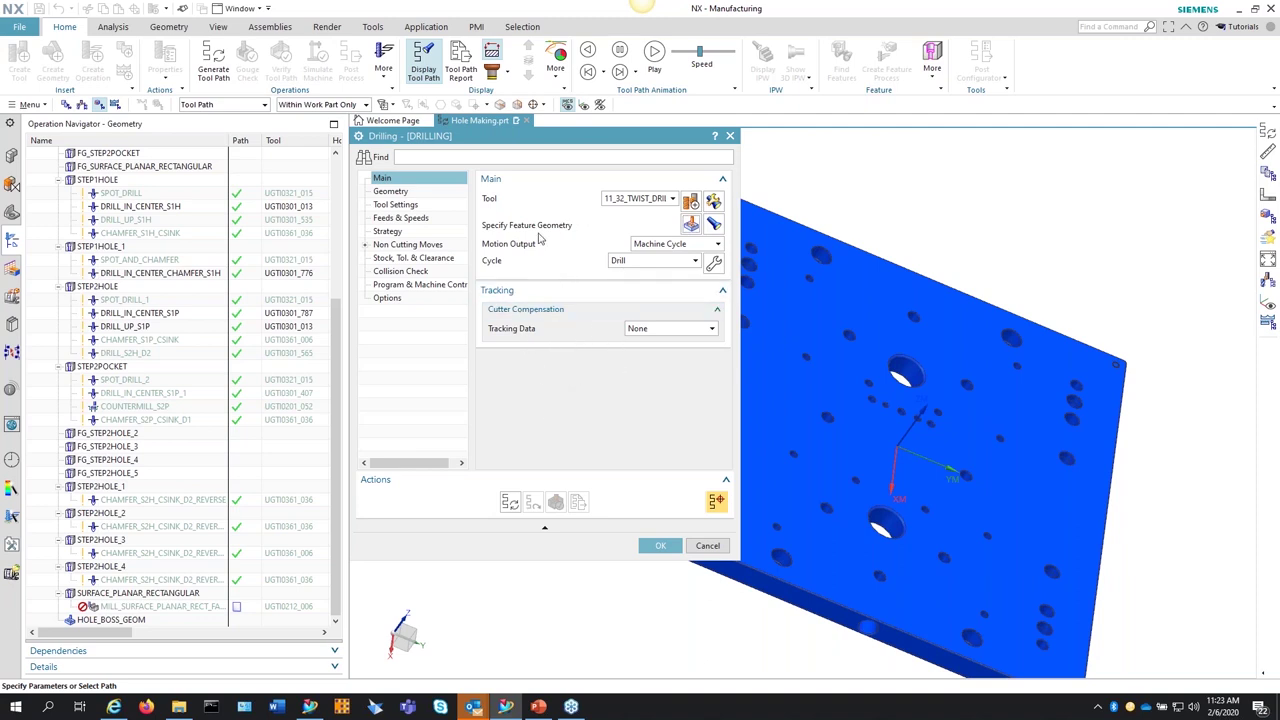
pyautogui.click(709, 545)
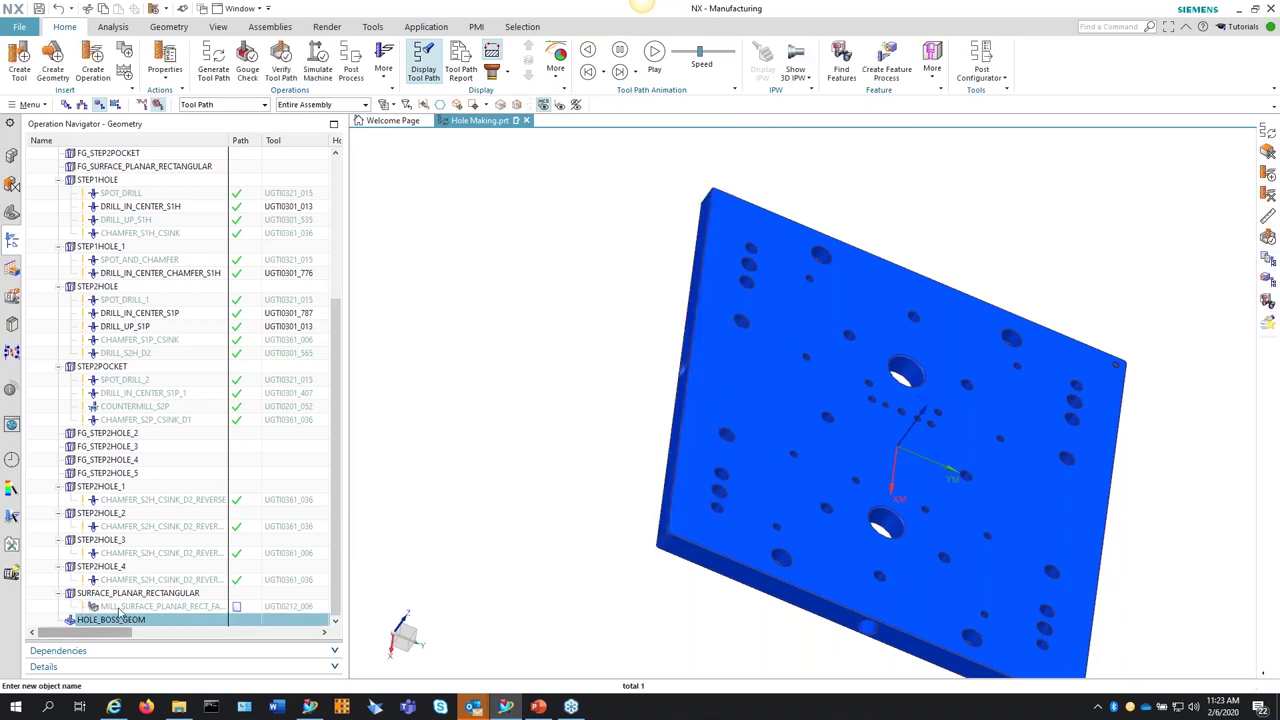
pyautogui.click(97, 57)
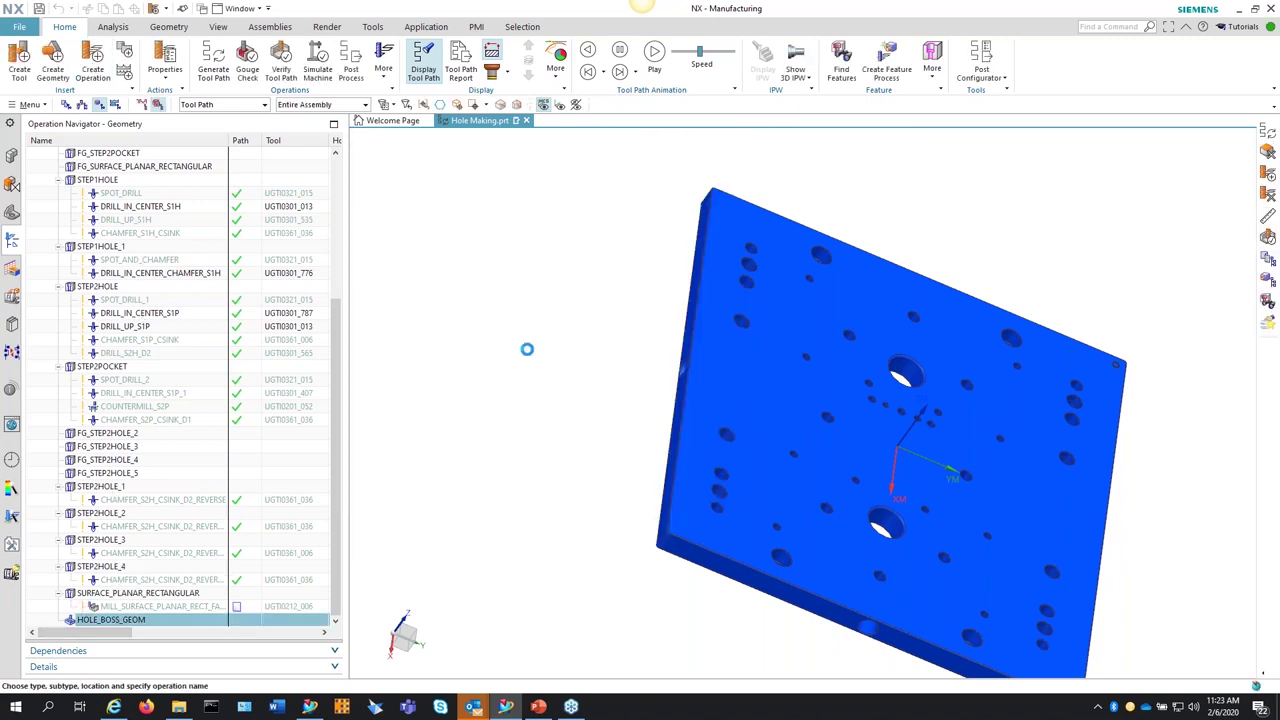
pyautogui.click(424, 437)
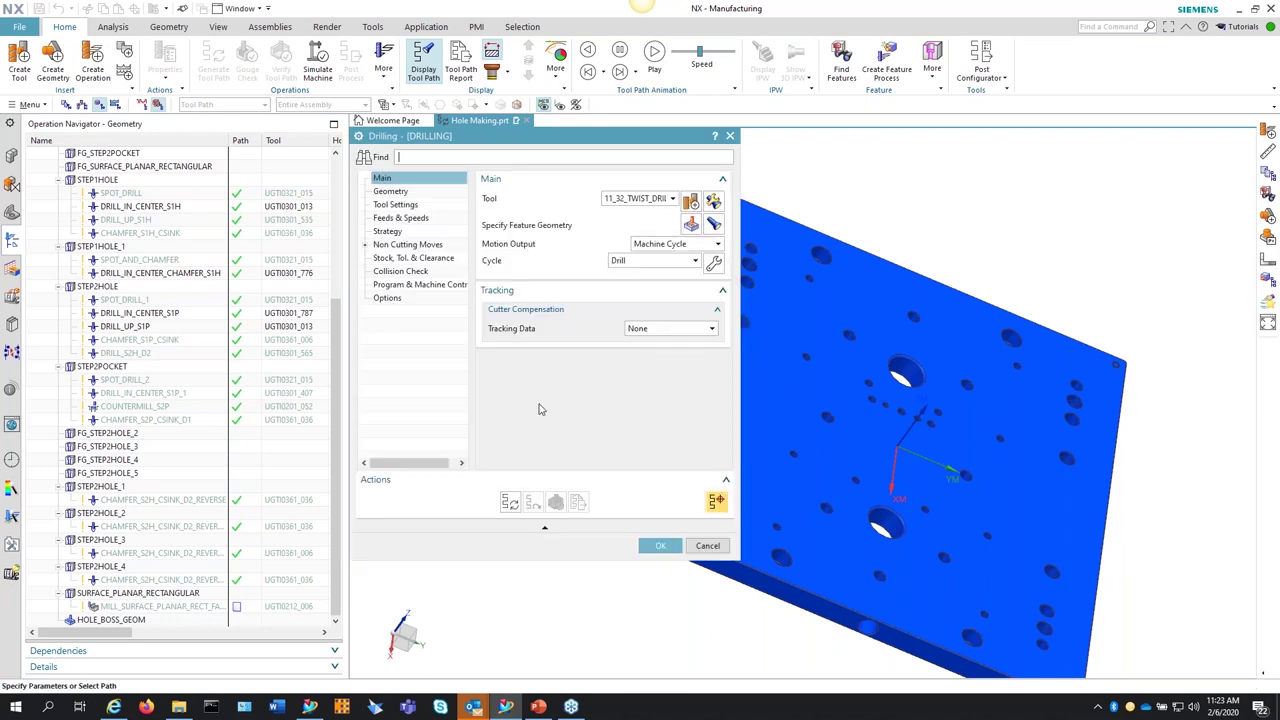
pyautogui.scroll(4, 765, 318)
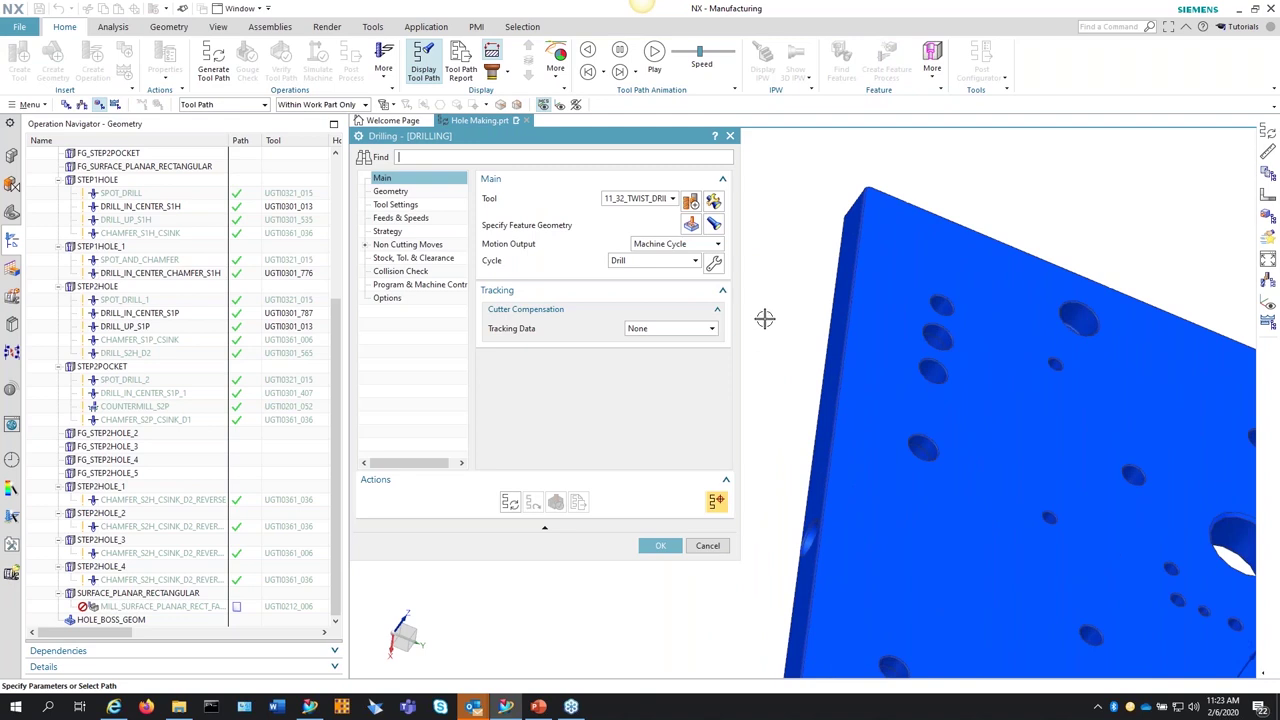
pyautogui.click(707, 545)
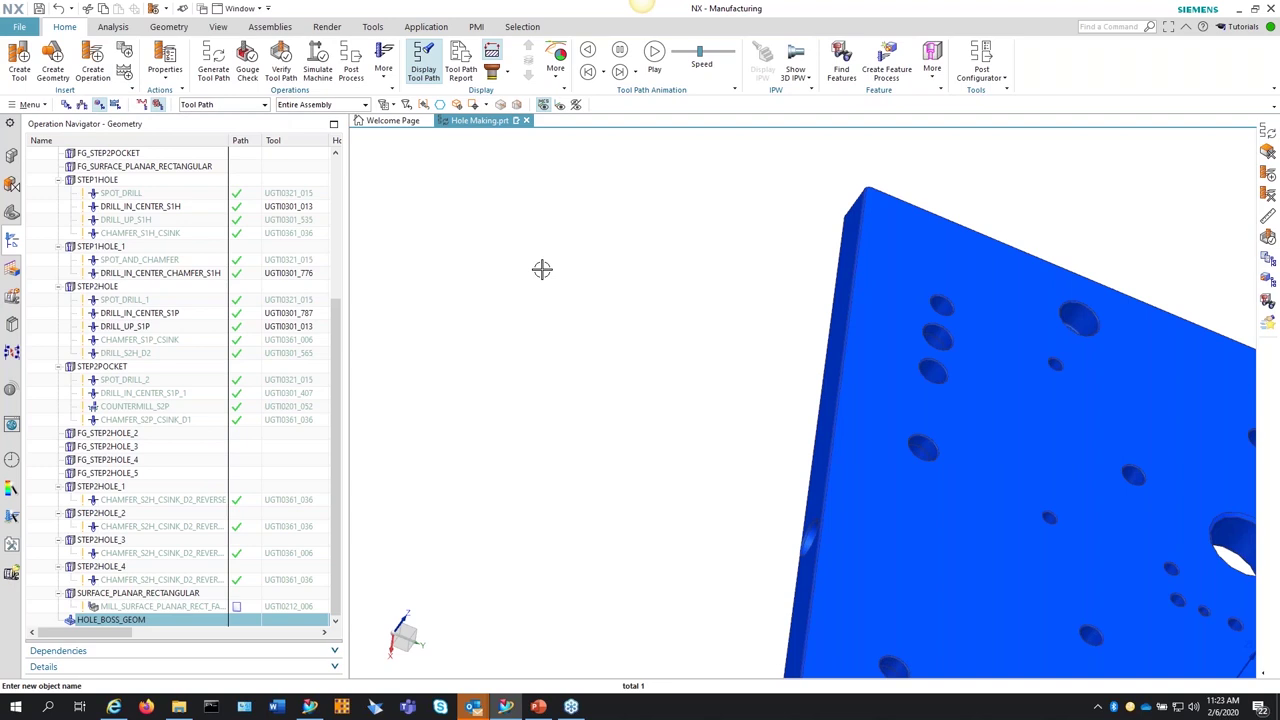
# Step: Delete all feature groups and their operations from FG_BOSS_ROUND_STRAIGHT through SURFACE_PLANAR_RECTANGULAR, keeping HOLE_BOSS_GEOM
pyautogui.scroll(-2, 477, 277)
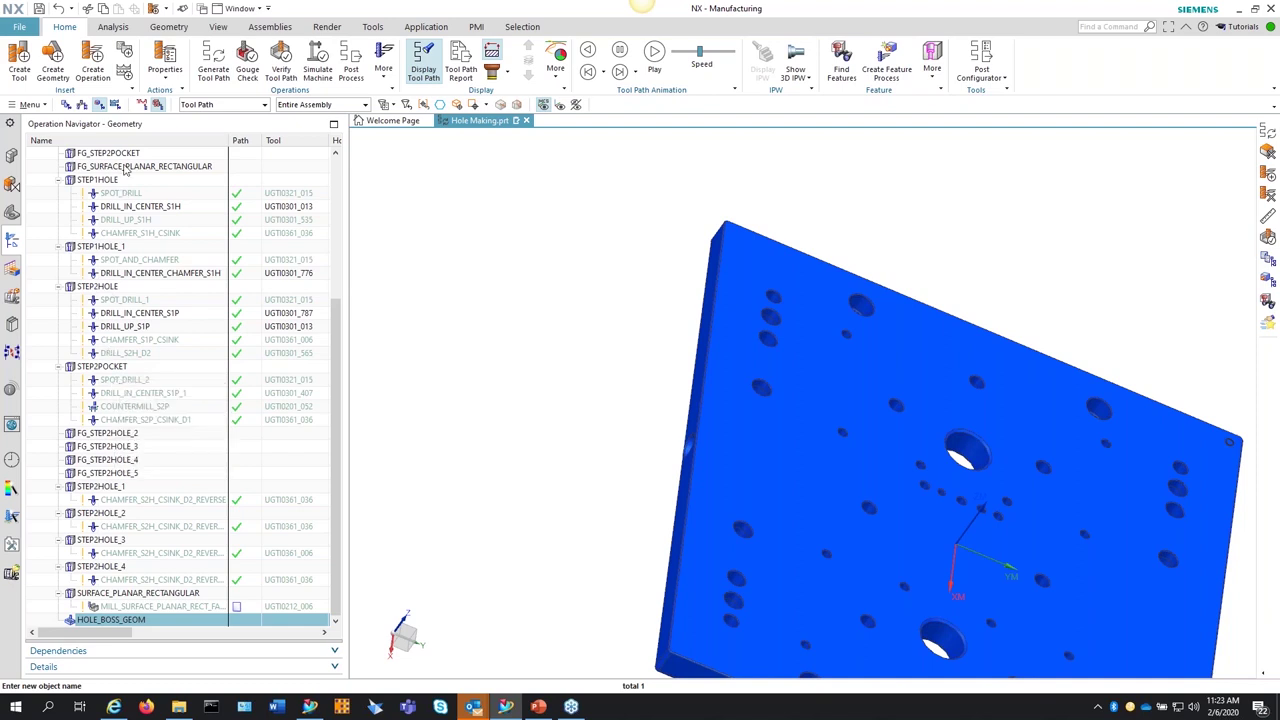
pyautogui.scroll(5, 122, 208)
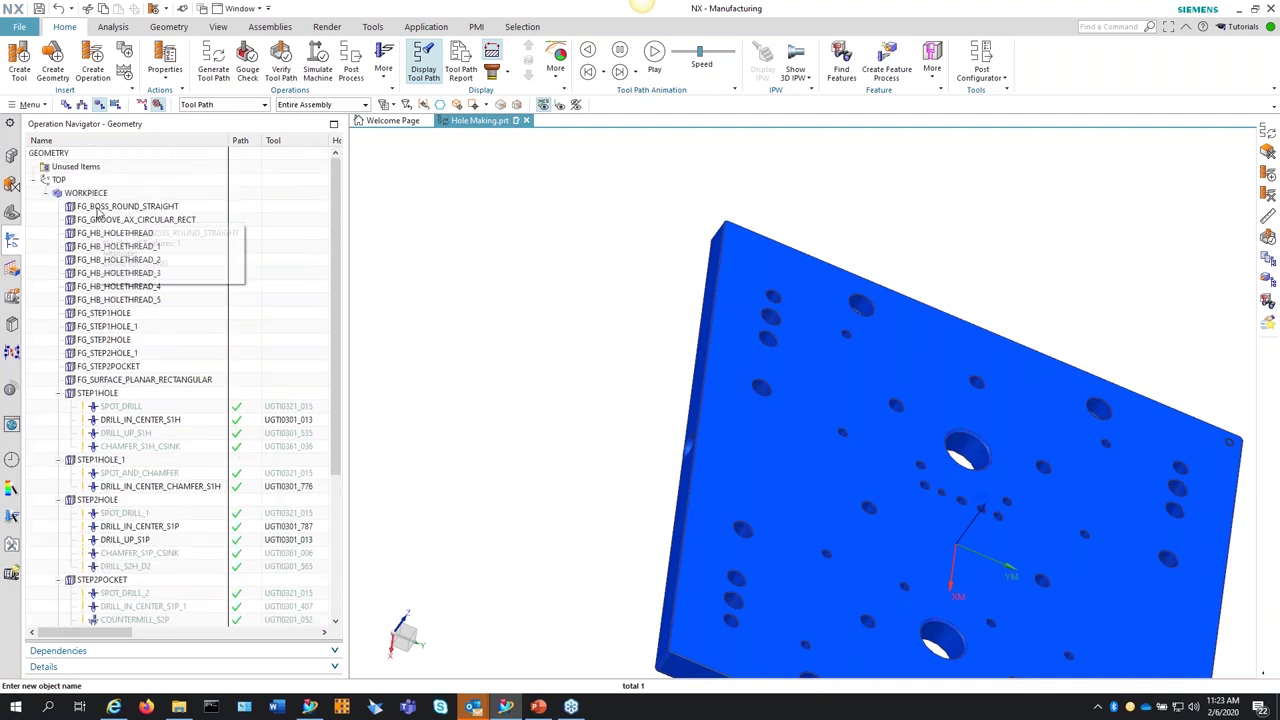
pyautogui.scroll(-5, 118, 560)
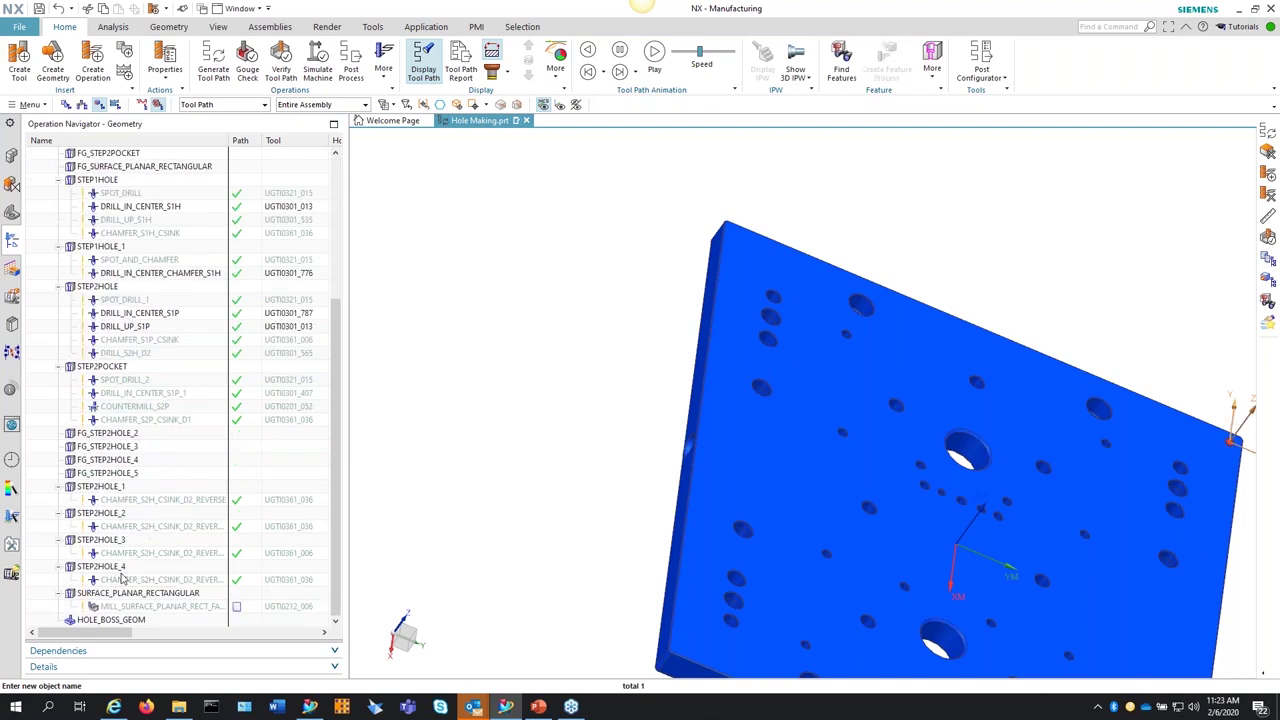
pyautogui.scroll(5, 143, 488)
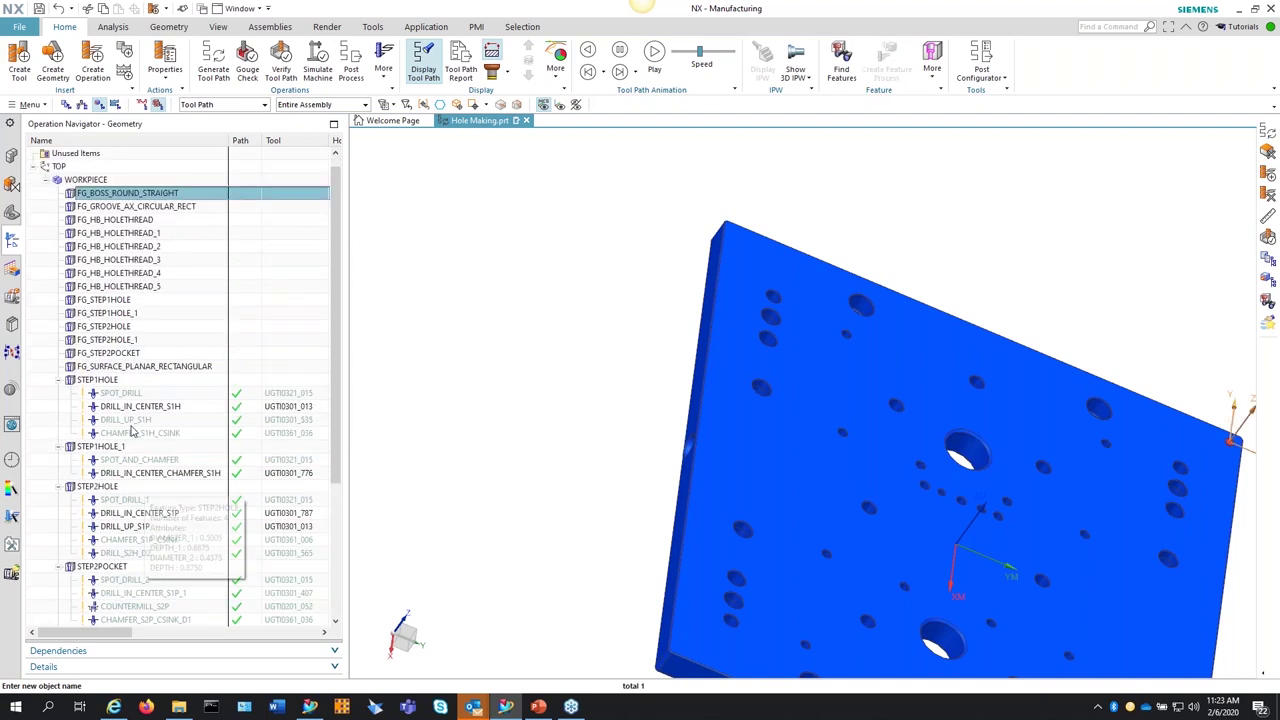
pyautogui.scroll(-1, 110, 281)
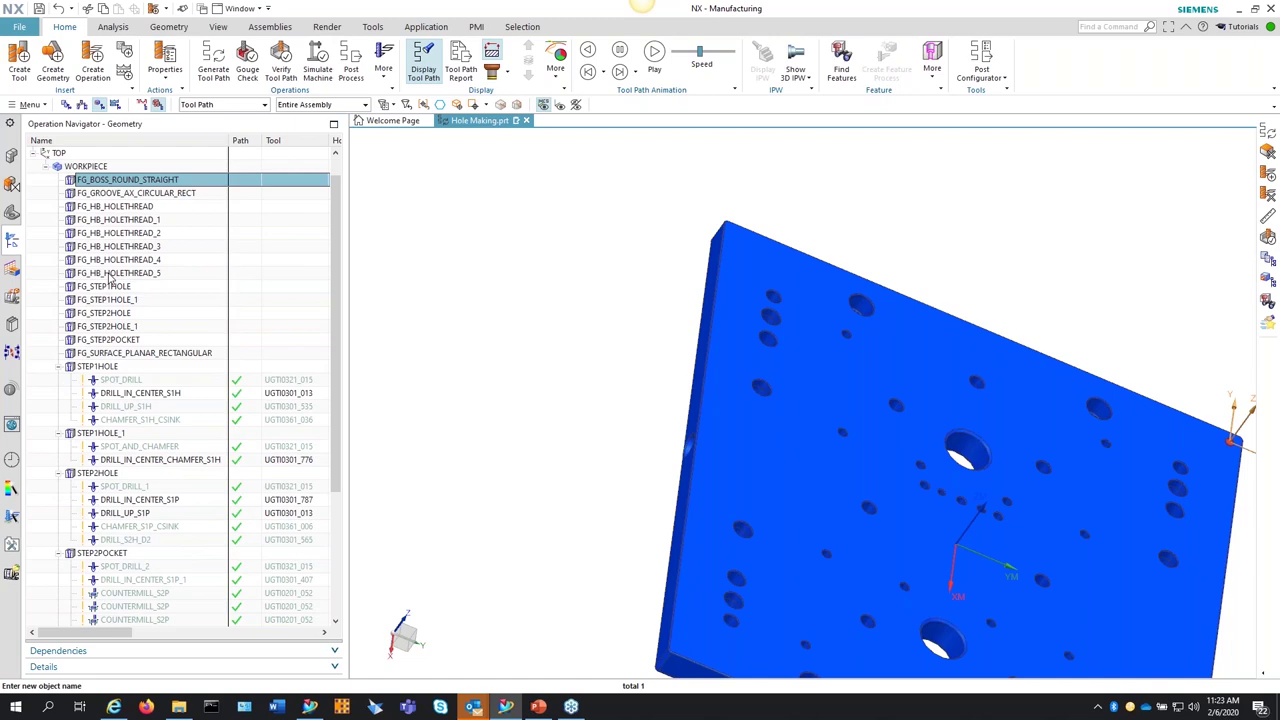
pyautogui.scroll(-5, 110, 281)
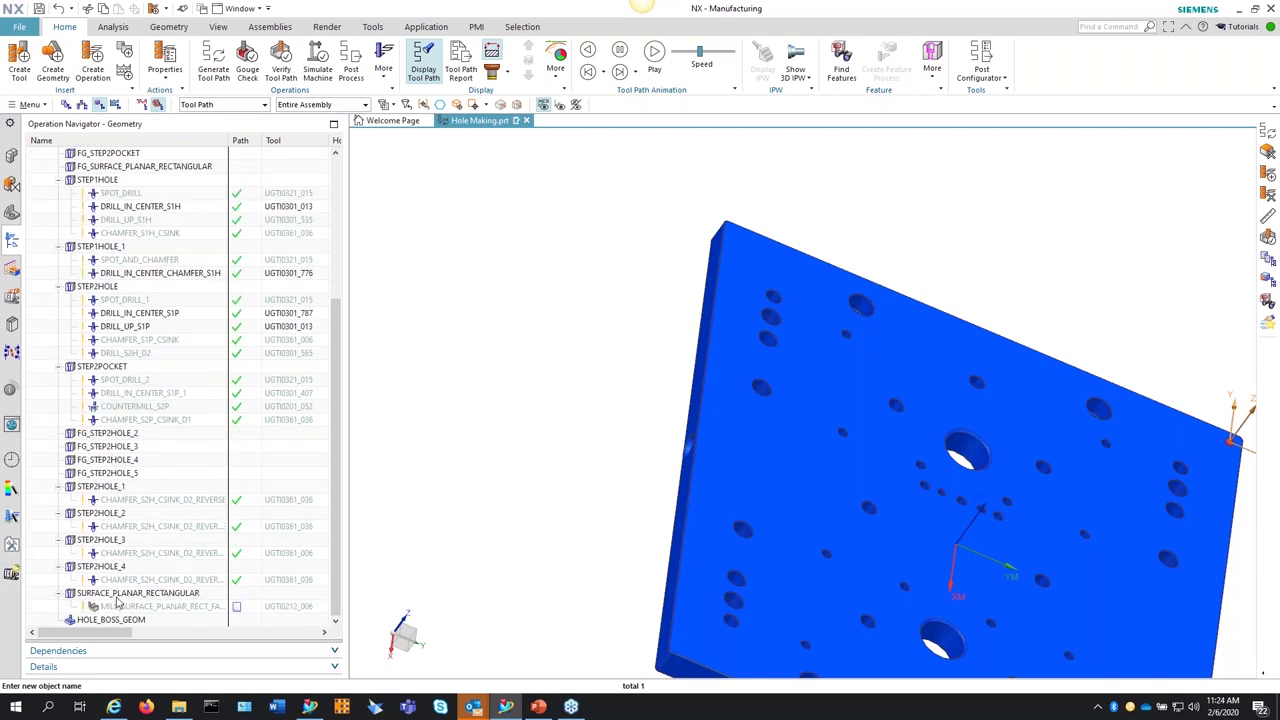
pyautogui.keyDown('shift'); pyautogui.click(117, 596); pyautogui.keyUp('shift')
pyautogui.rightClick(152, 368)
pyautogui.press('Escape')
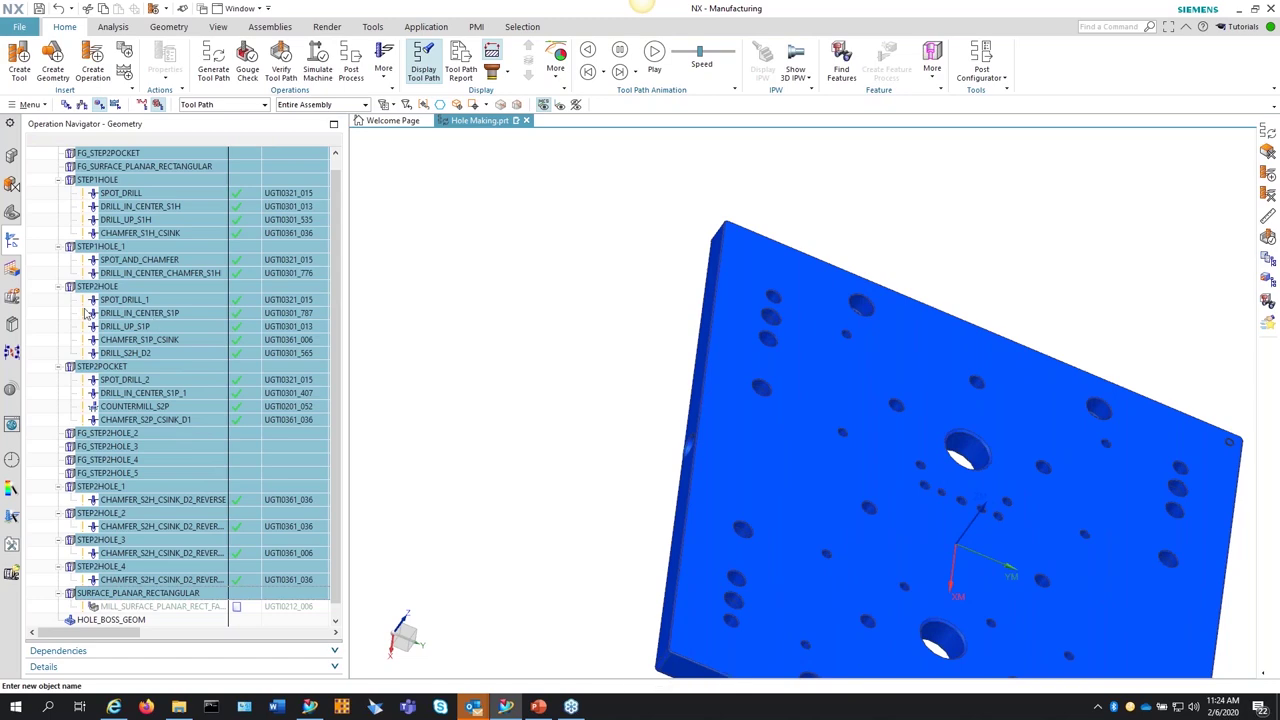
# Step: Delete all recognized features from the Machining Feature Navigator, leaving only the HOLE_BOSS_GEOM group under WORKPIECE
pyautogui.click(12, 268)
pyautogui.scroll(10, 110, 200)
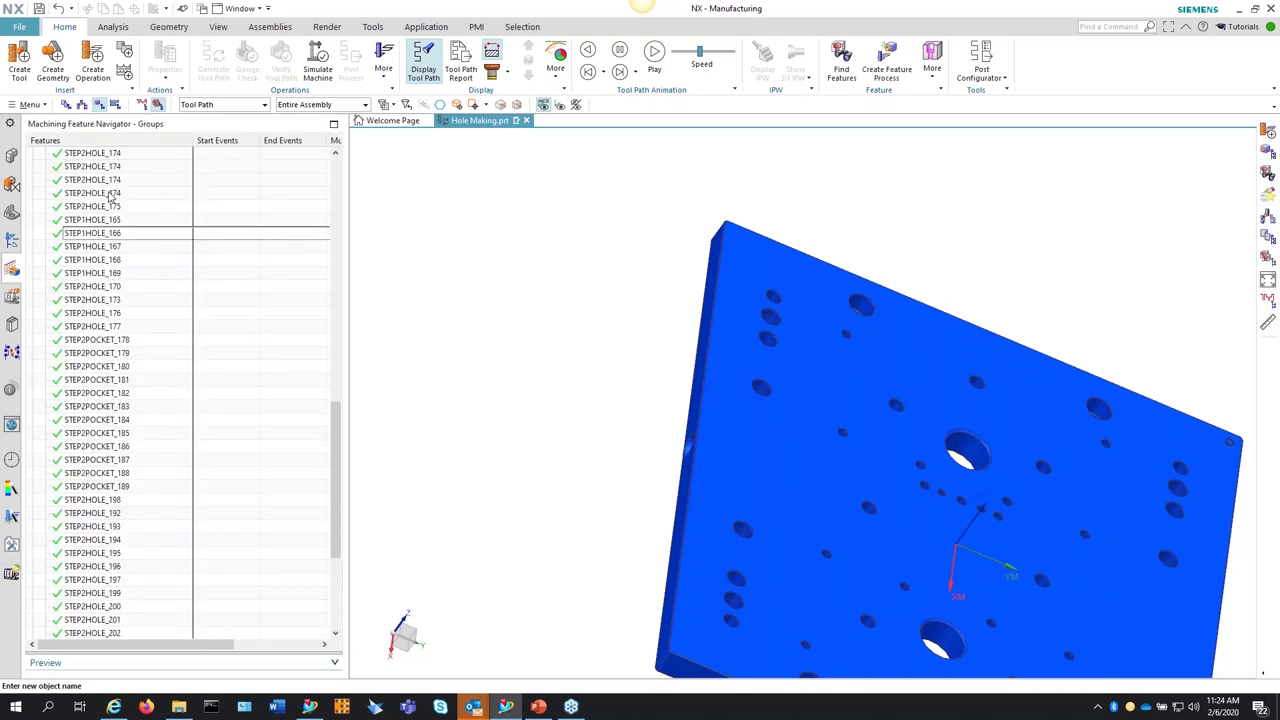
pyautogui.scroll(-15, 95, 185)
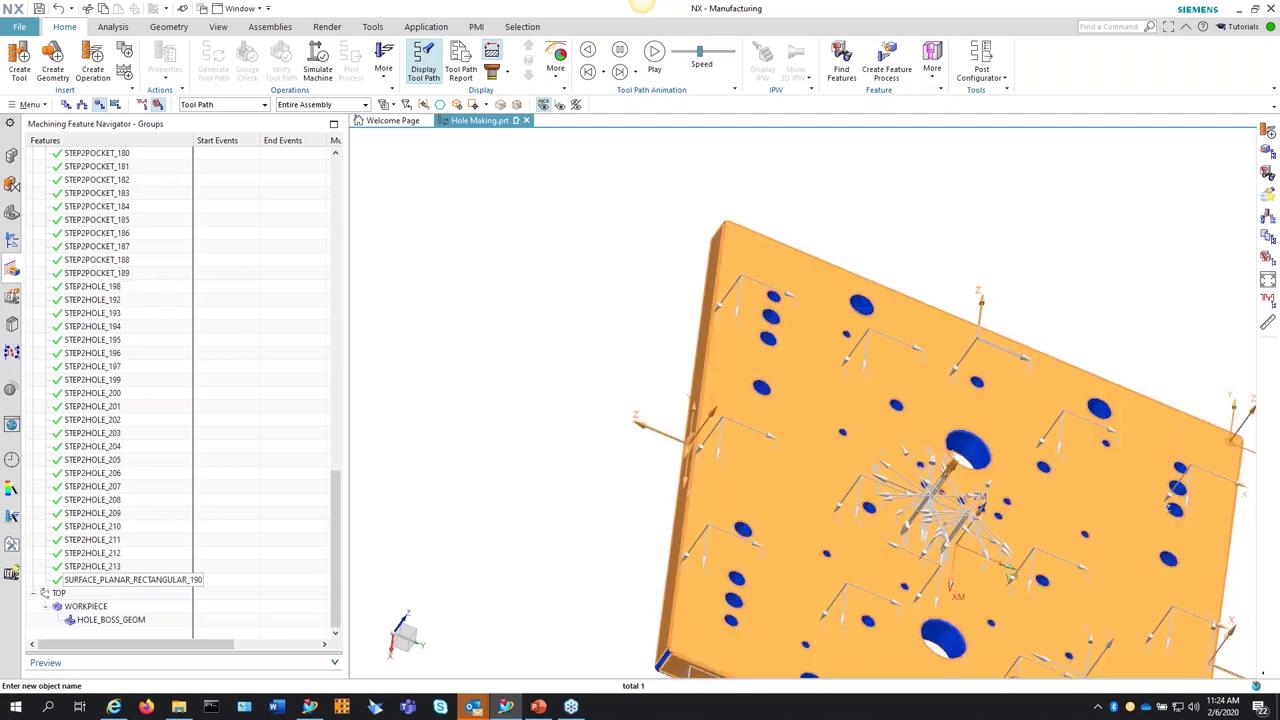
pyautogui.hotkey('ctrl', 'a')
pyautogui.rightClick(80, 426)
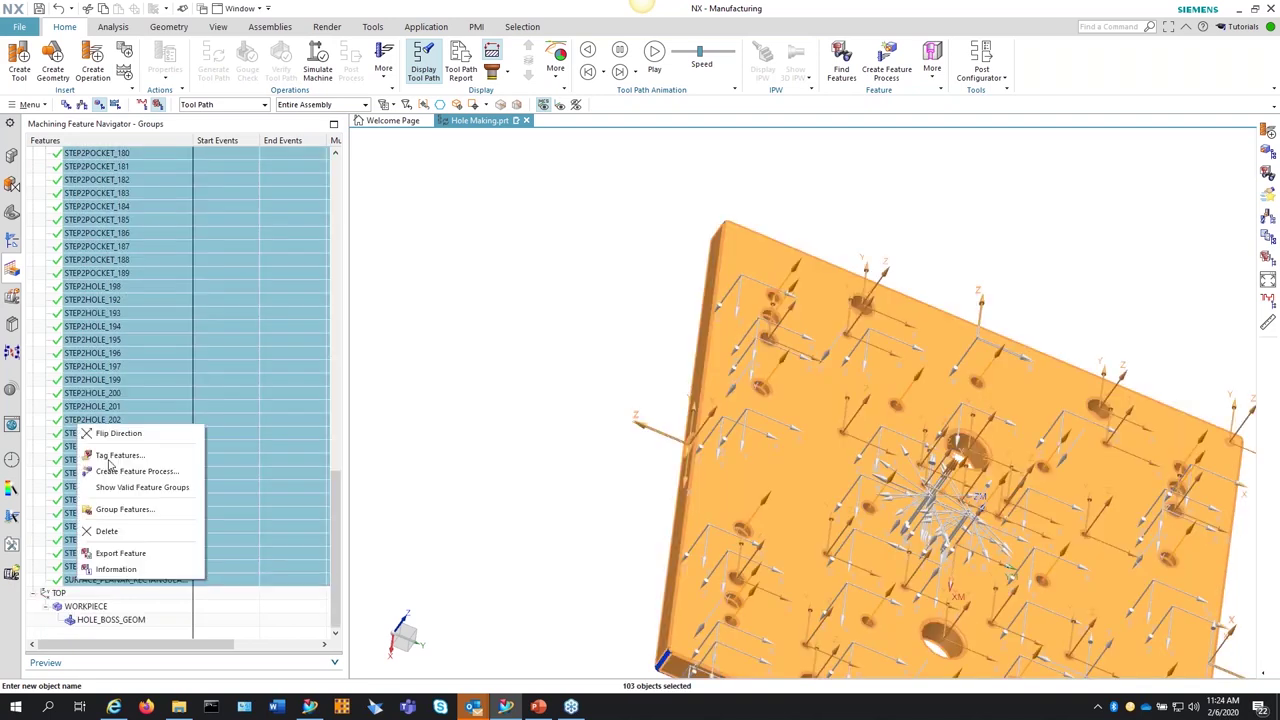
pyautogui.click(107, 531)
pyautogui.click(583, 368)
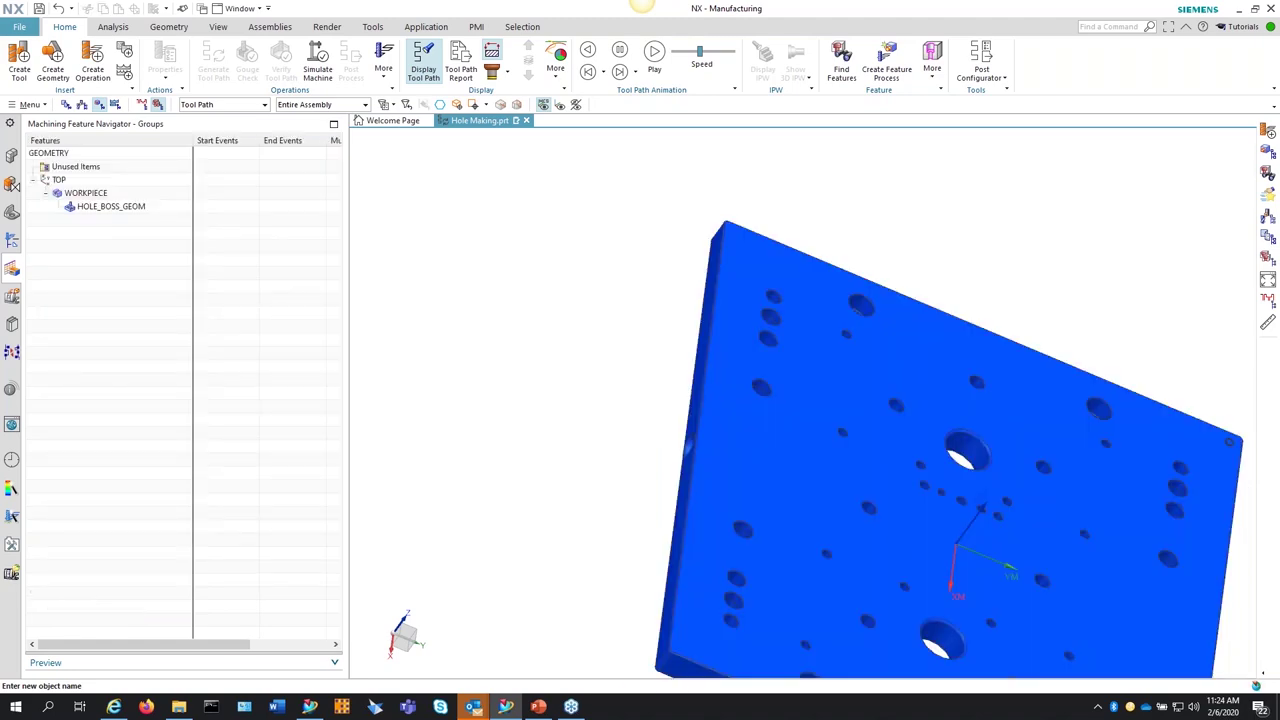
# Step: Define HOLE_BOSS_GEOM with the four outermost matching stepped holes, one from each corner group of the plate
pyautogui.click(108, 207)
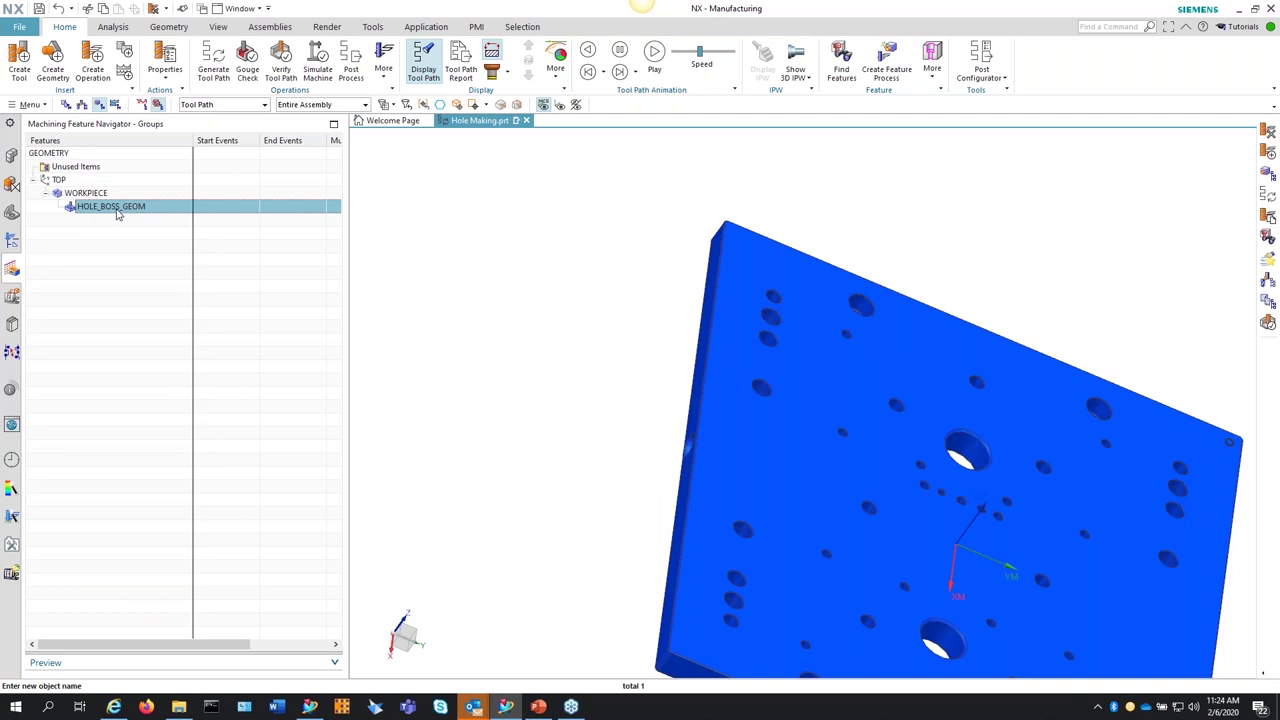
pyautogui.moveTo(483, 297); pyautogui.dragTo(537, 334, button='middle')
pyautogui.press('Home')
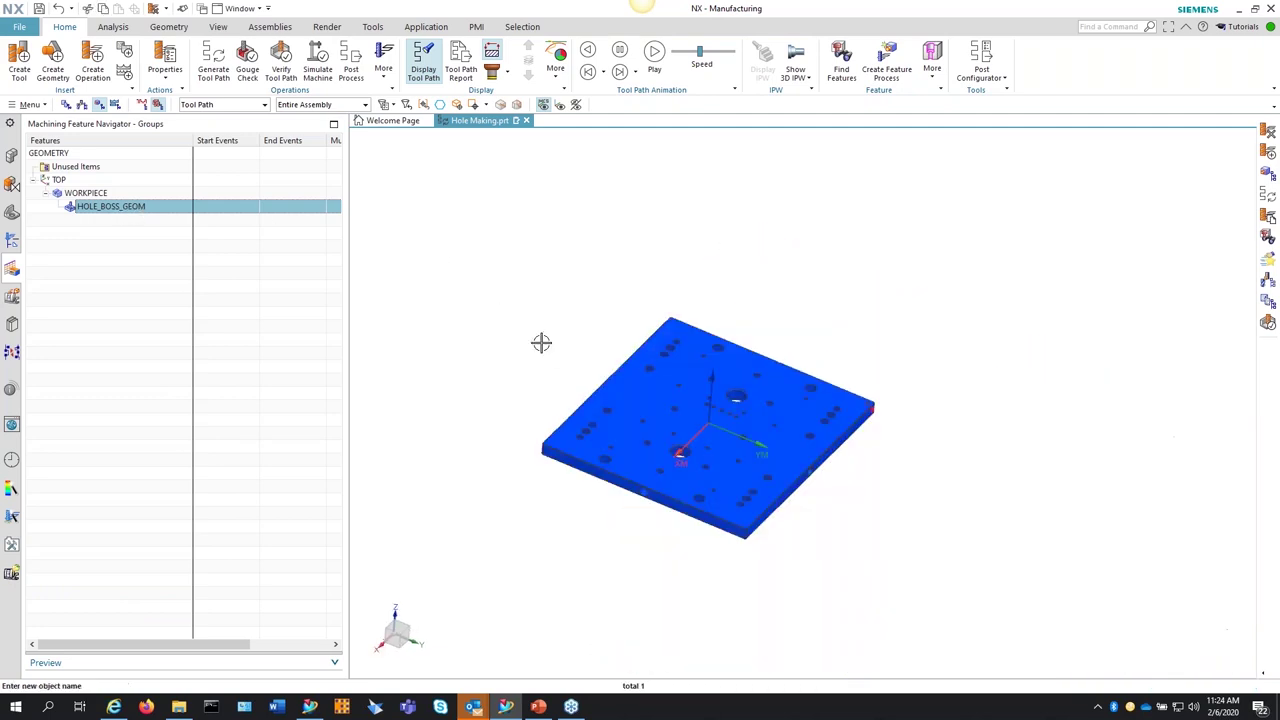
pyautogui.rightClick(115, 208)
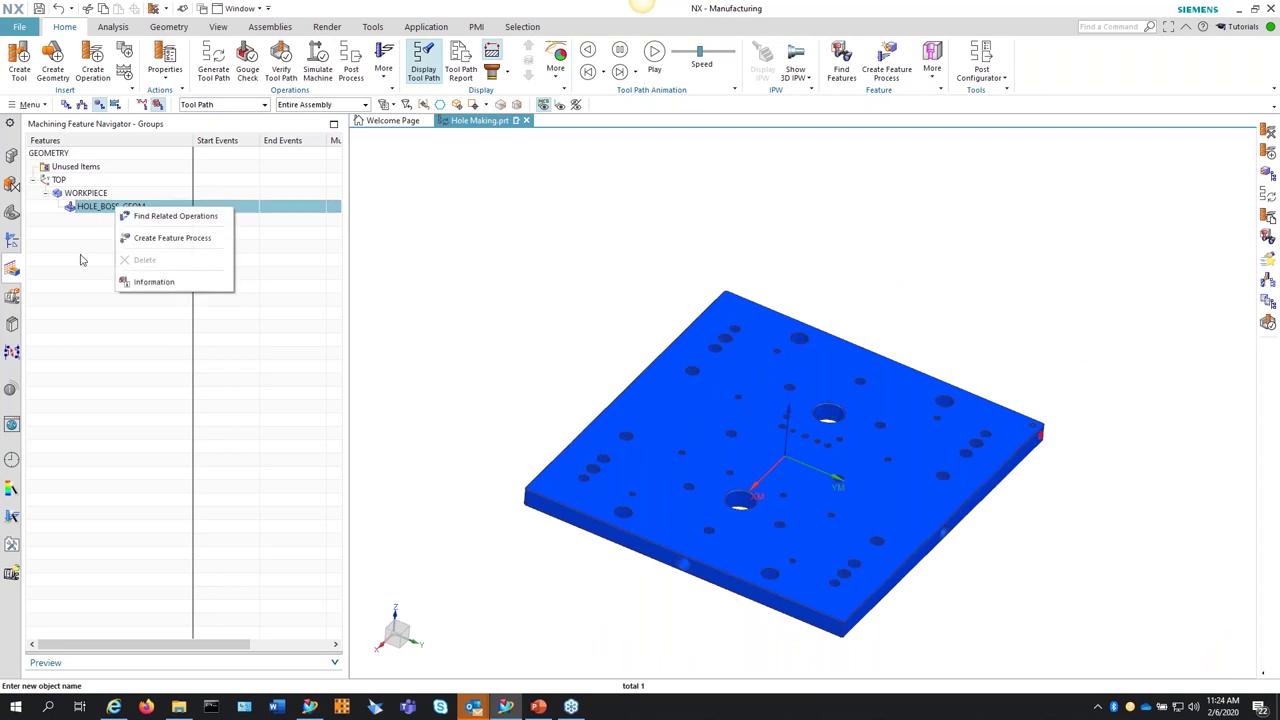
pyautogui.click(135, 220)
pyautogui.doubleClick(100, 207)
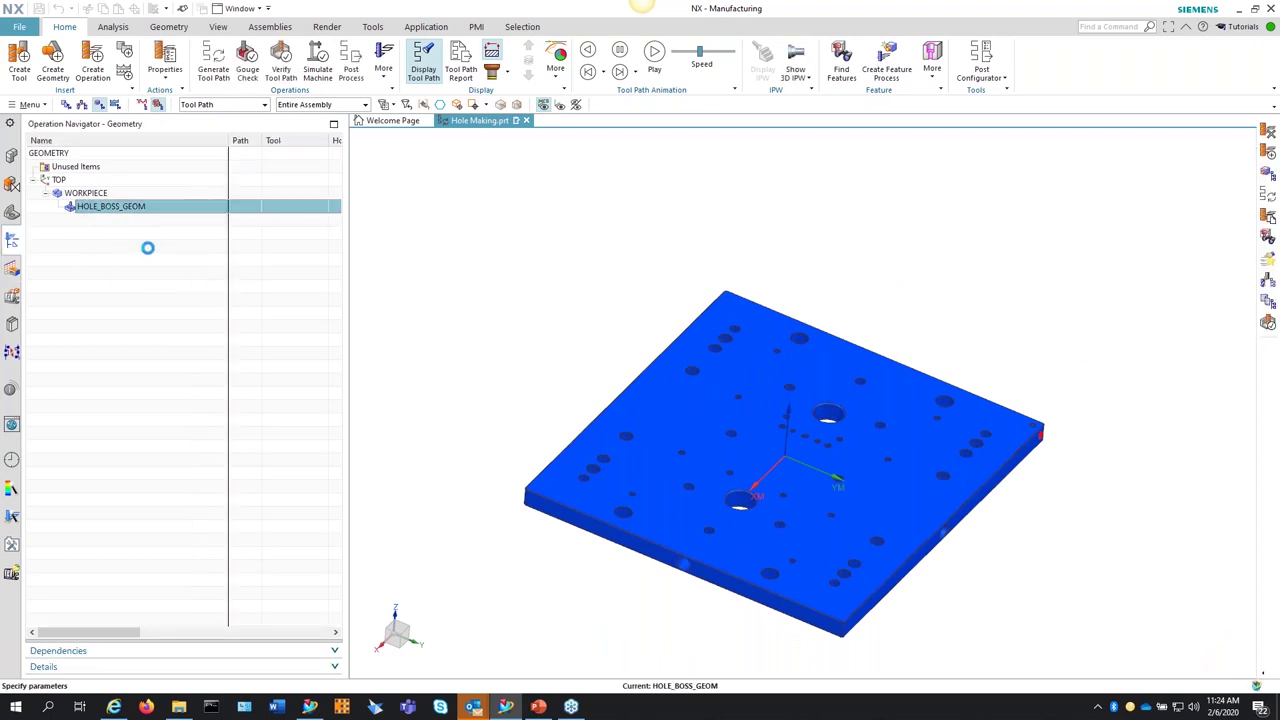
pyautogui.click(733, 330)
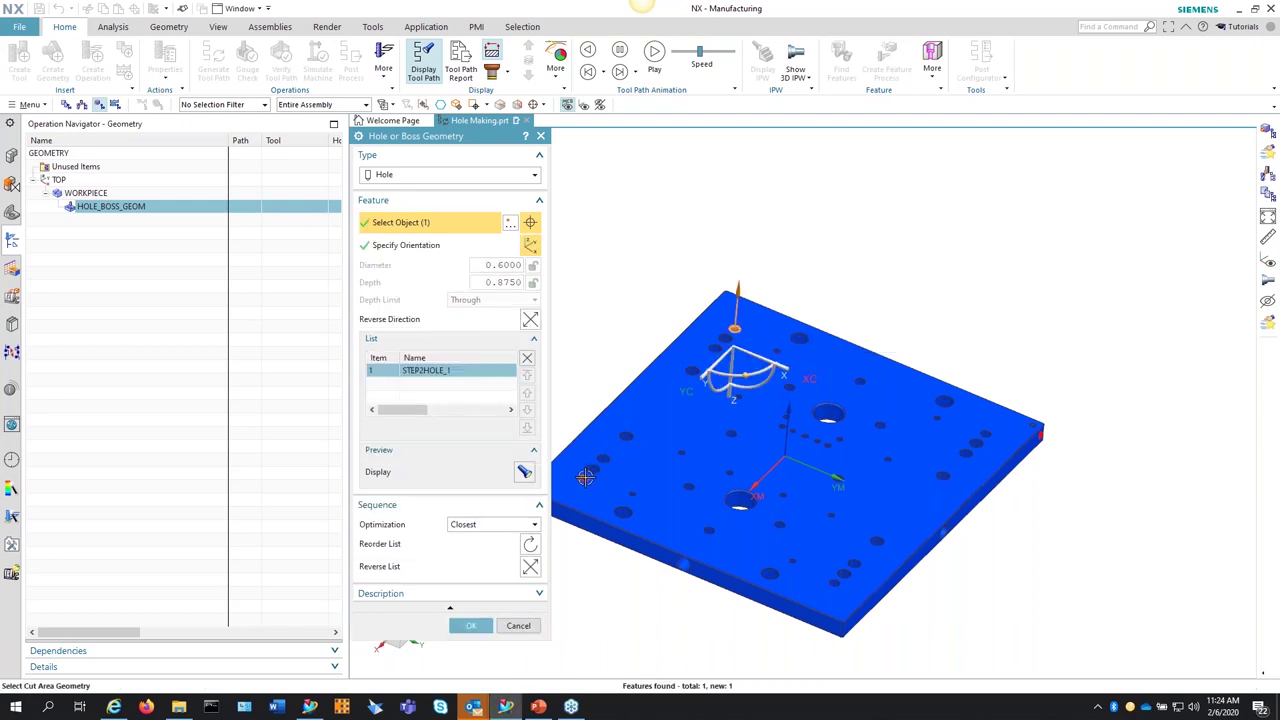
pyautogui.click(584, 478)
pyautogui.click(837, 580)
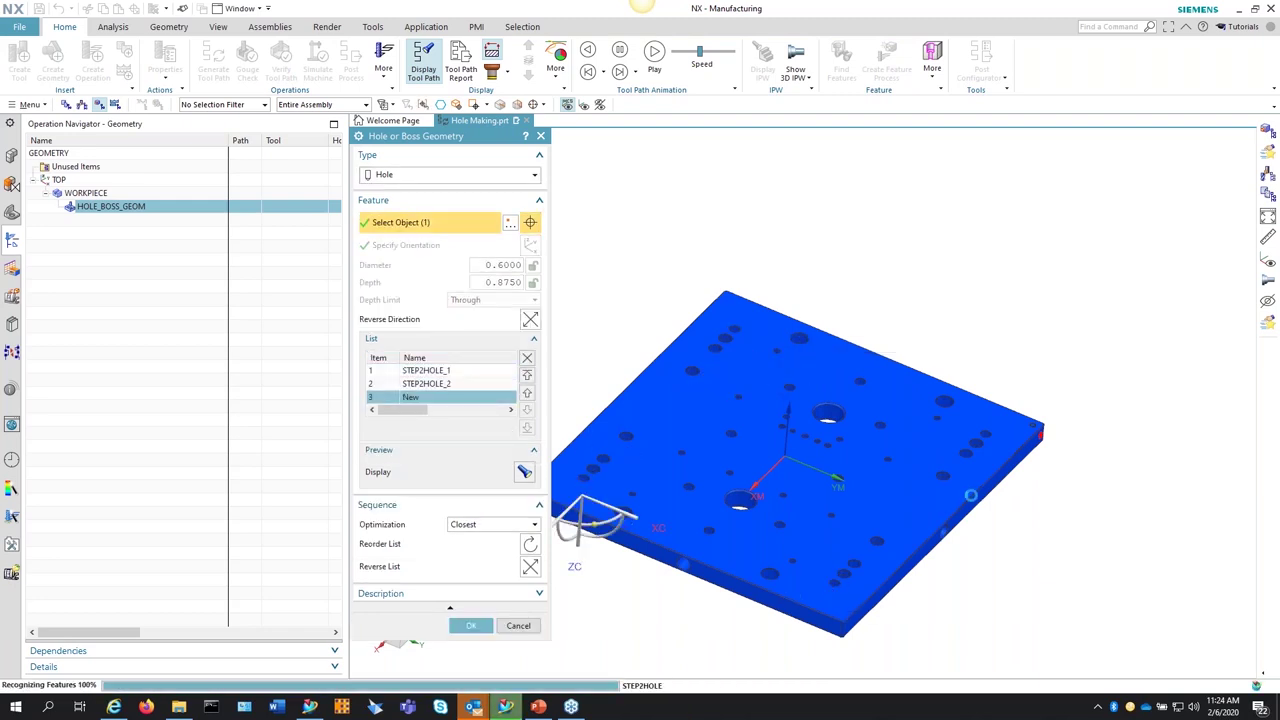
pyautogui.click(833, 606)
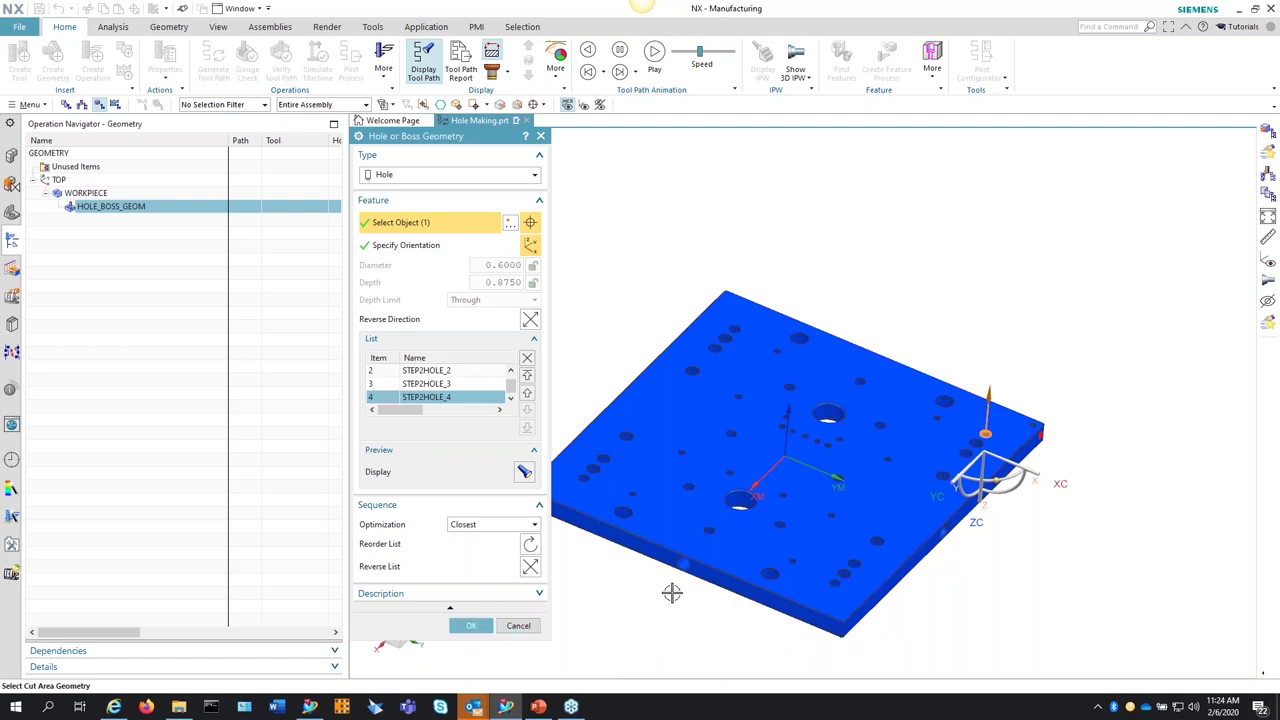
# Step: Examine the last selected stepped hole from the plate's underside and accept the hole geometry
pyautogui.moveTo(672, 593); pyautogui.dragTo(1046, 600, button='middle')
pyautogui.scroll(-5, 988, 555)
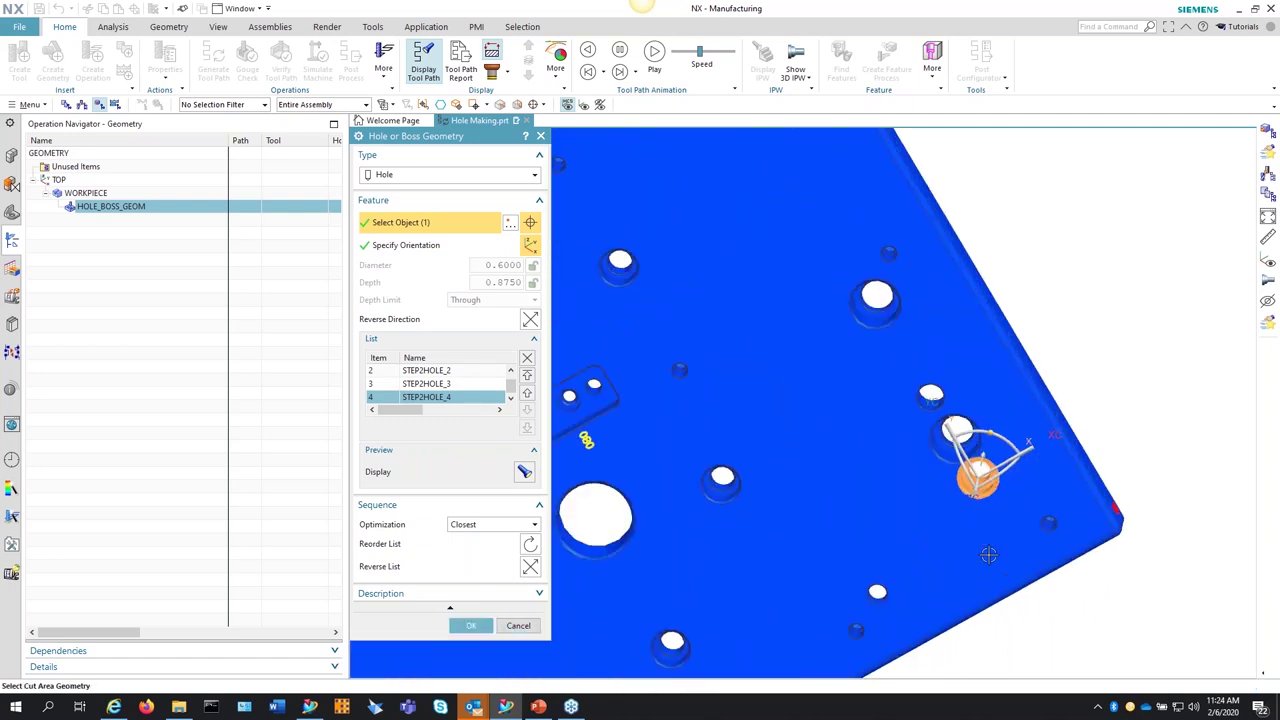
pyautogui.scroll(-3, 988, 555)
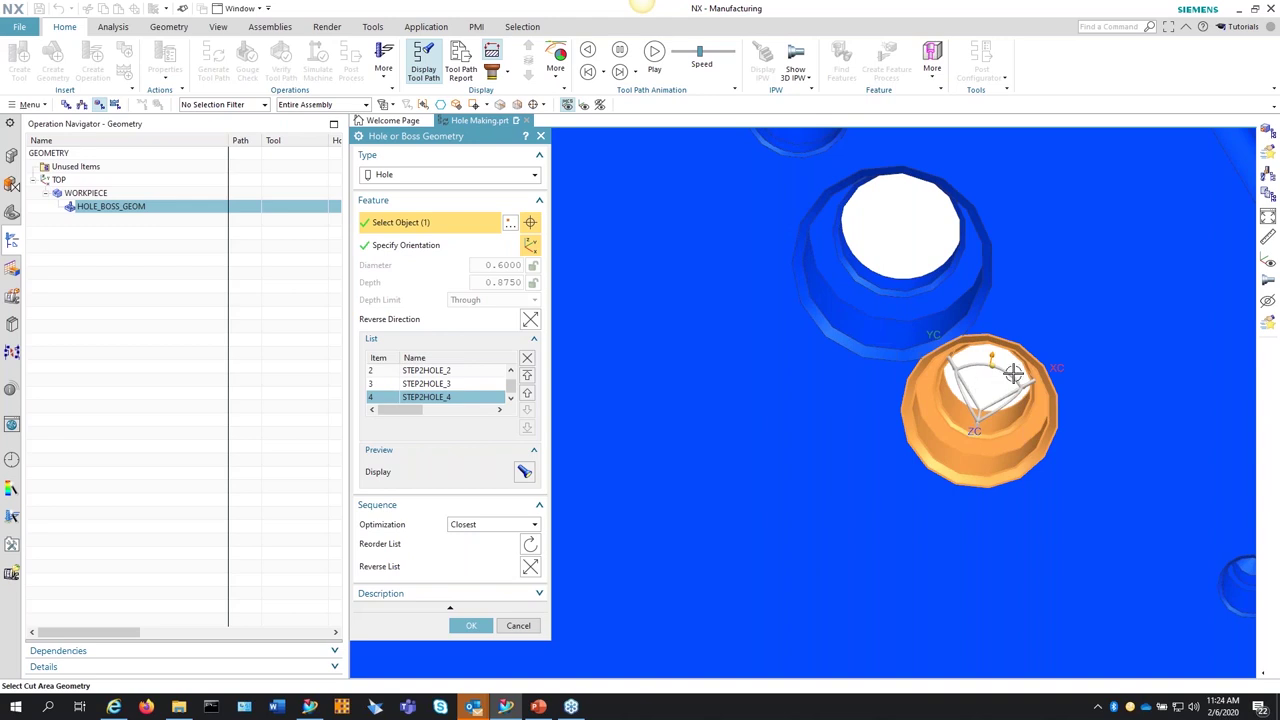
pyautogui.moveTo(1013, 373); pyautogui.dragTo(1050, 335, button='middle')
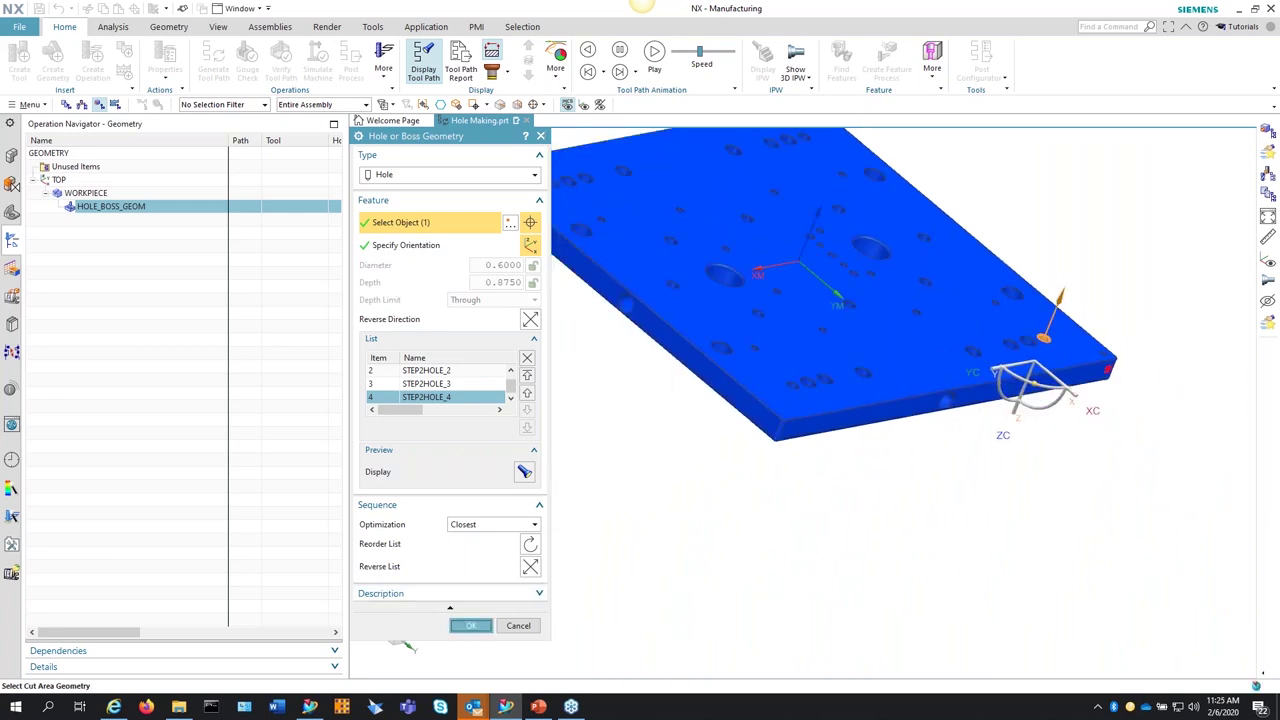
pyautogui.click(471, 626)
# Step: Create a Drilling operation on HOLE_BOSS_GEOM with 11_32_TWIST_DRILL and DRILL_METHOD, and open its feature geometry settings
pyautogui.click(92, 62)
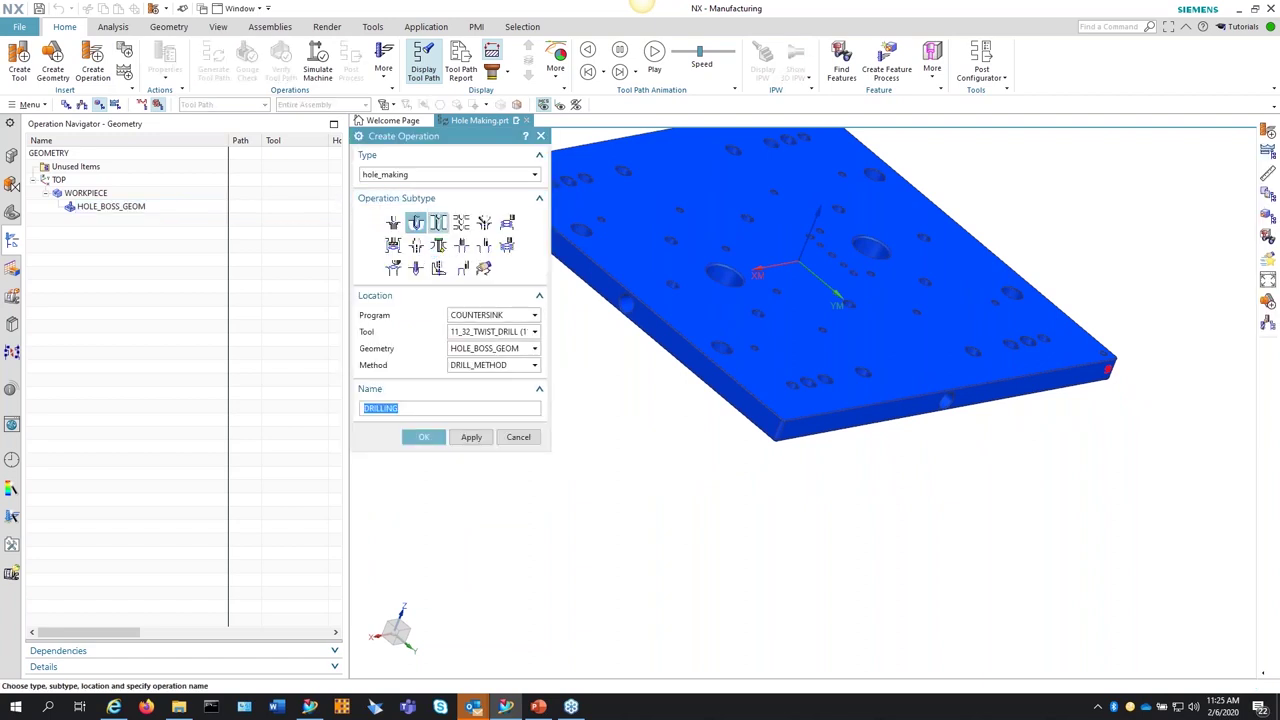
pyautogui.click(480, 350)
pyautogui.click(483, 365)
pyautogui.click(480, 352)
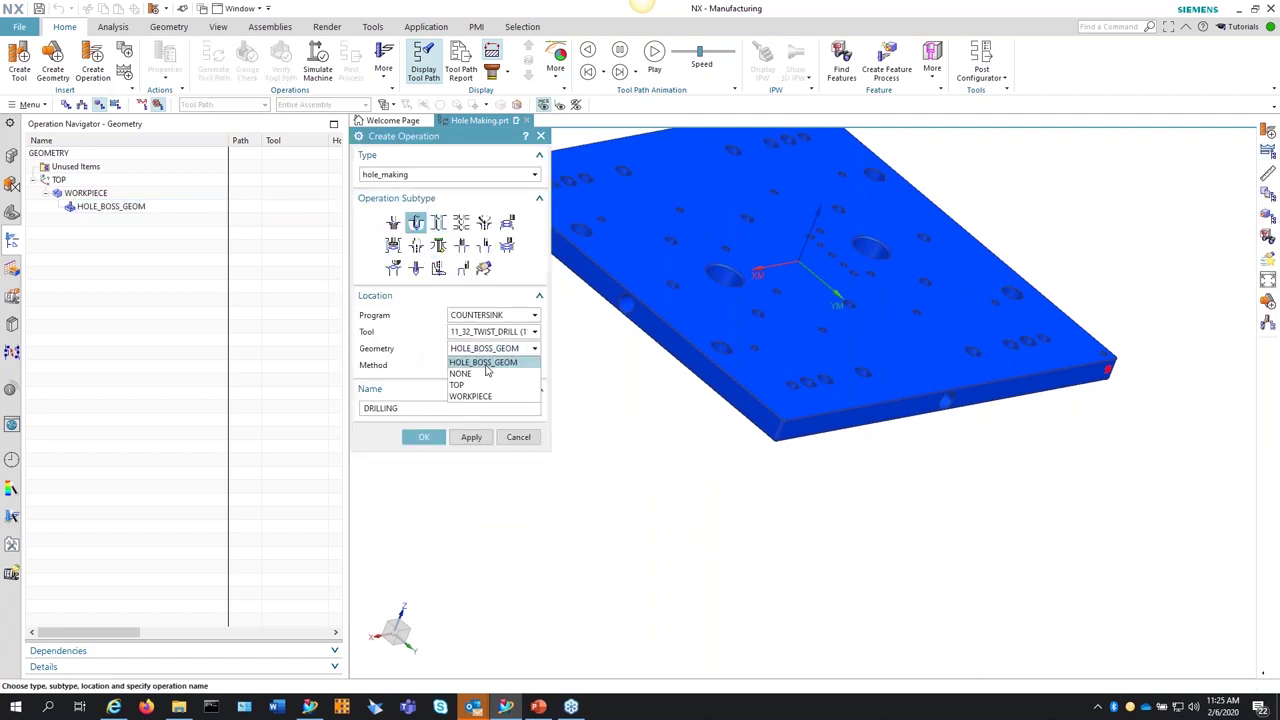
pyautogui.click(494, 370)
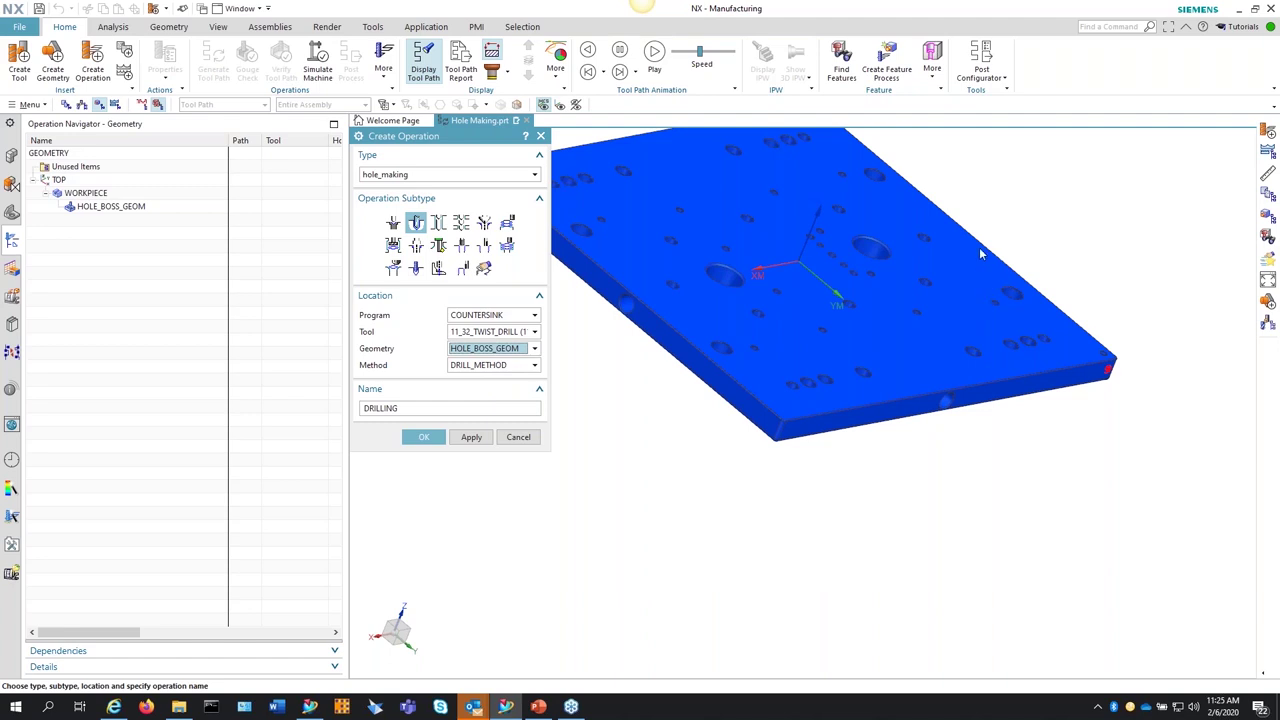
pyautogui.scroll(-3, 815, 559)
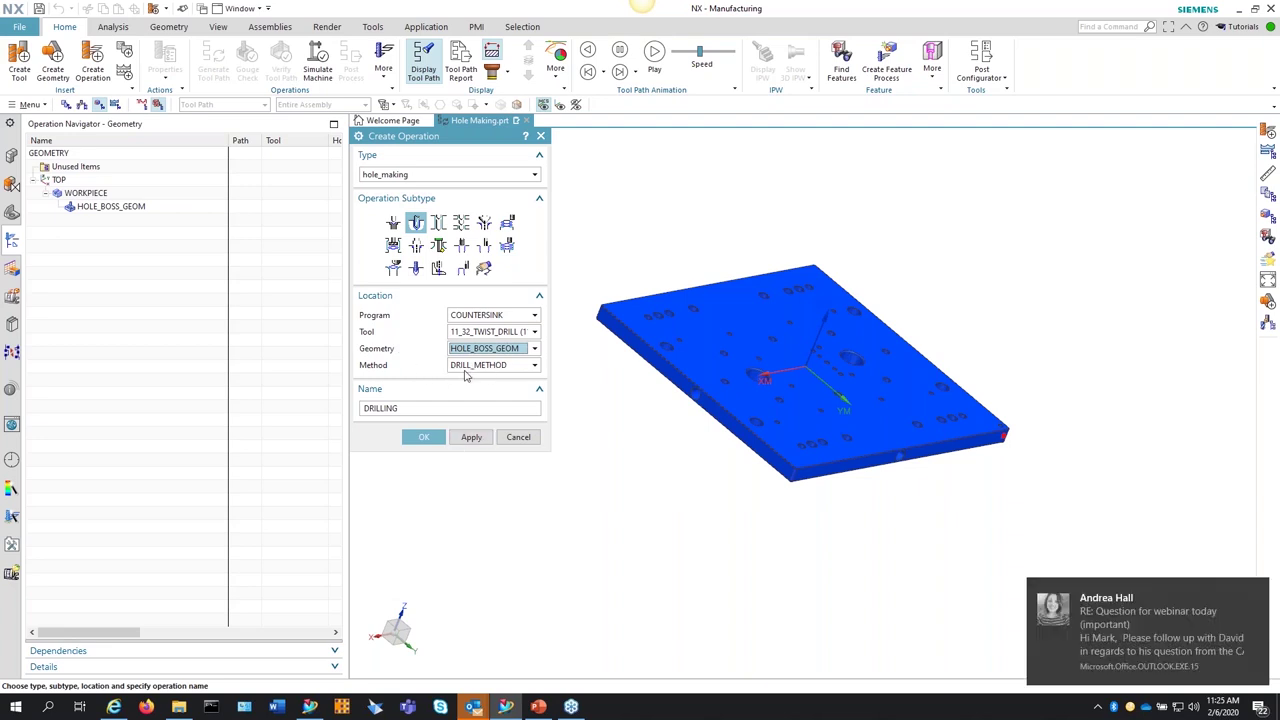
pyautogui.click(424, 437)
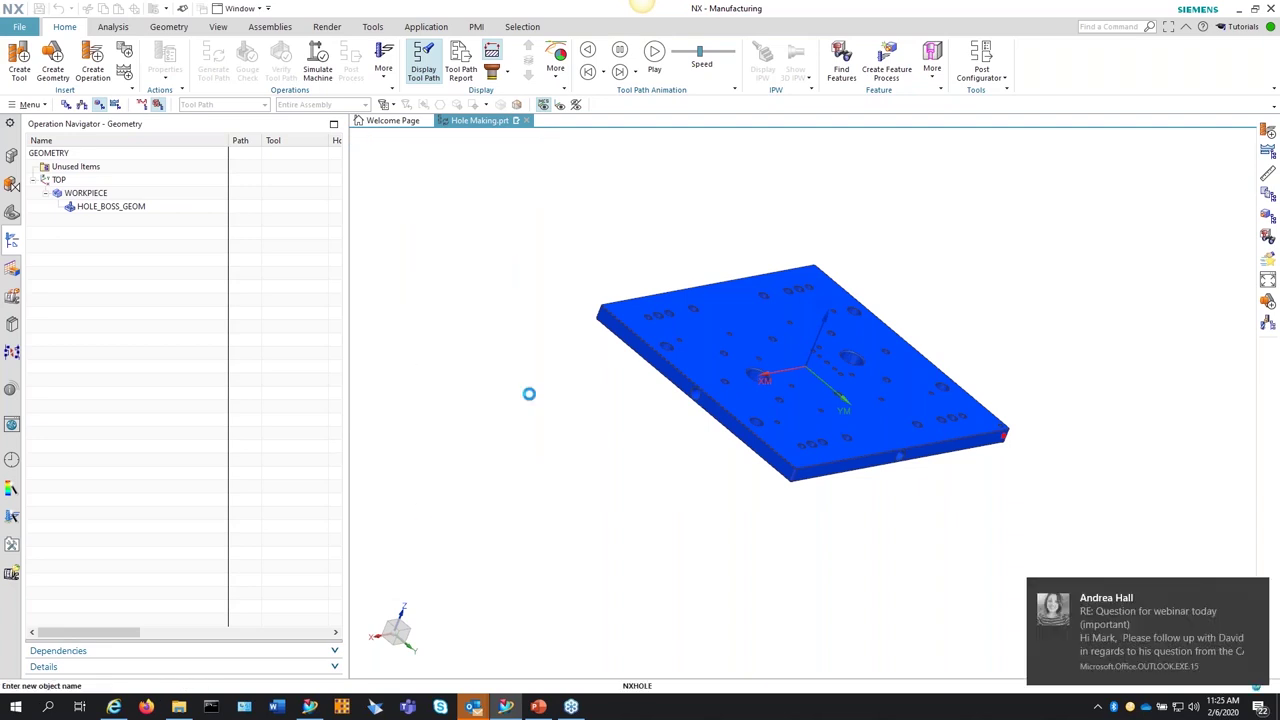
pyautogui.click(691, 224)
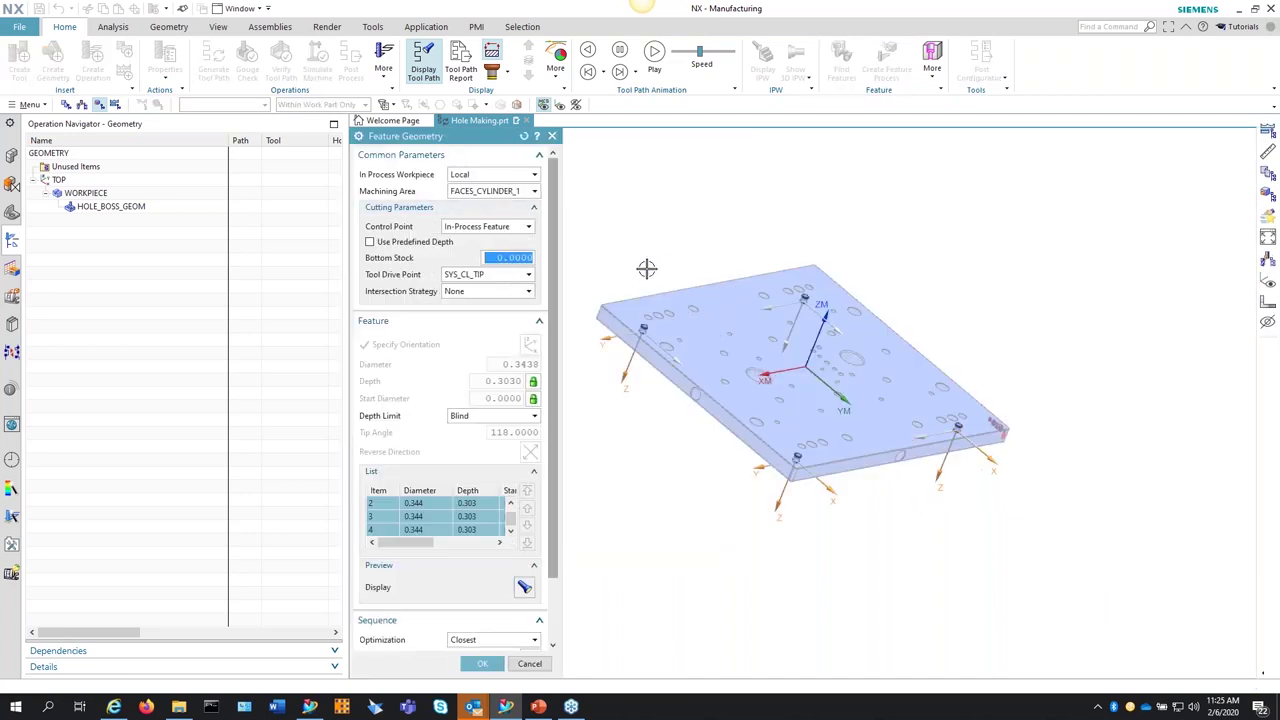
# Step: Try MODEL_DEPTH and FACES_CYLINDER_1 as the machining area, inspecting the drilled volume of a corner hole
pyautogui.click(497, 192)
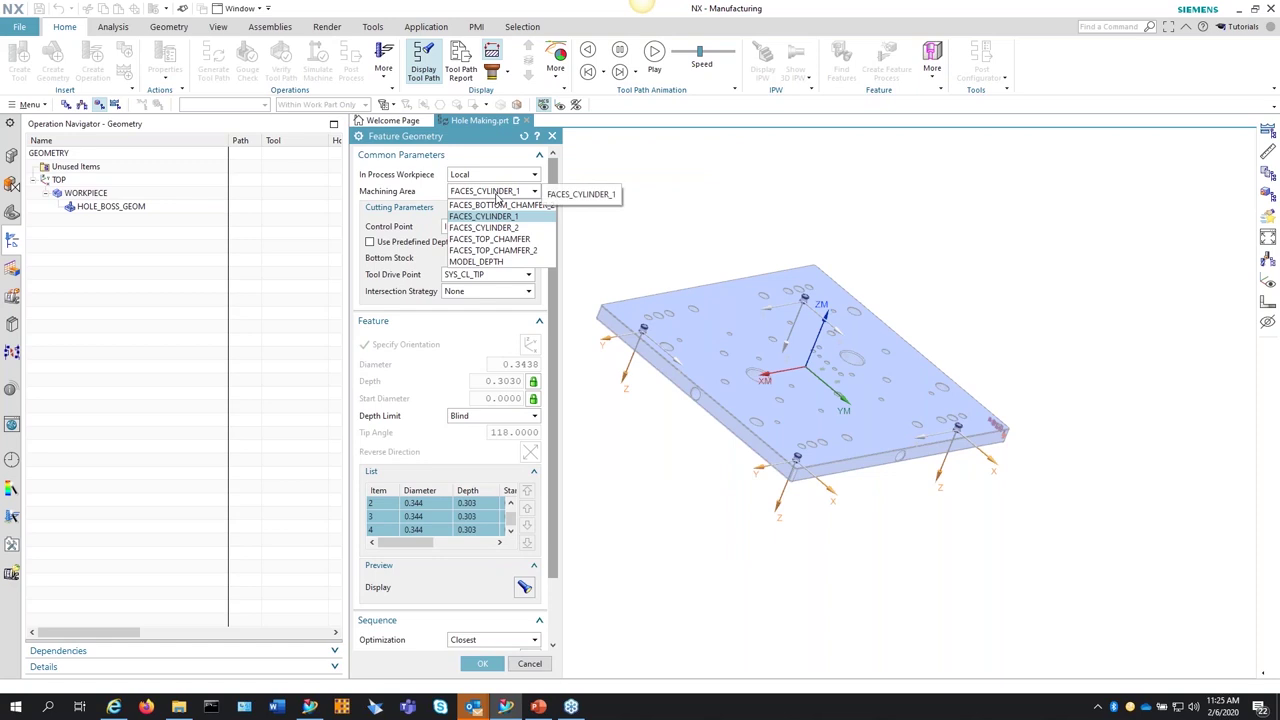
pyautogui.click(480, 262)
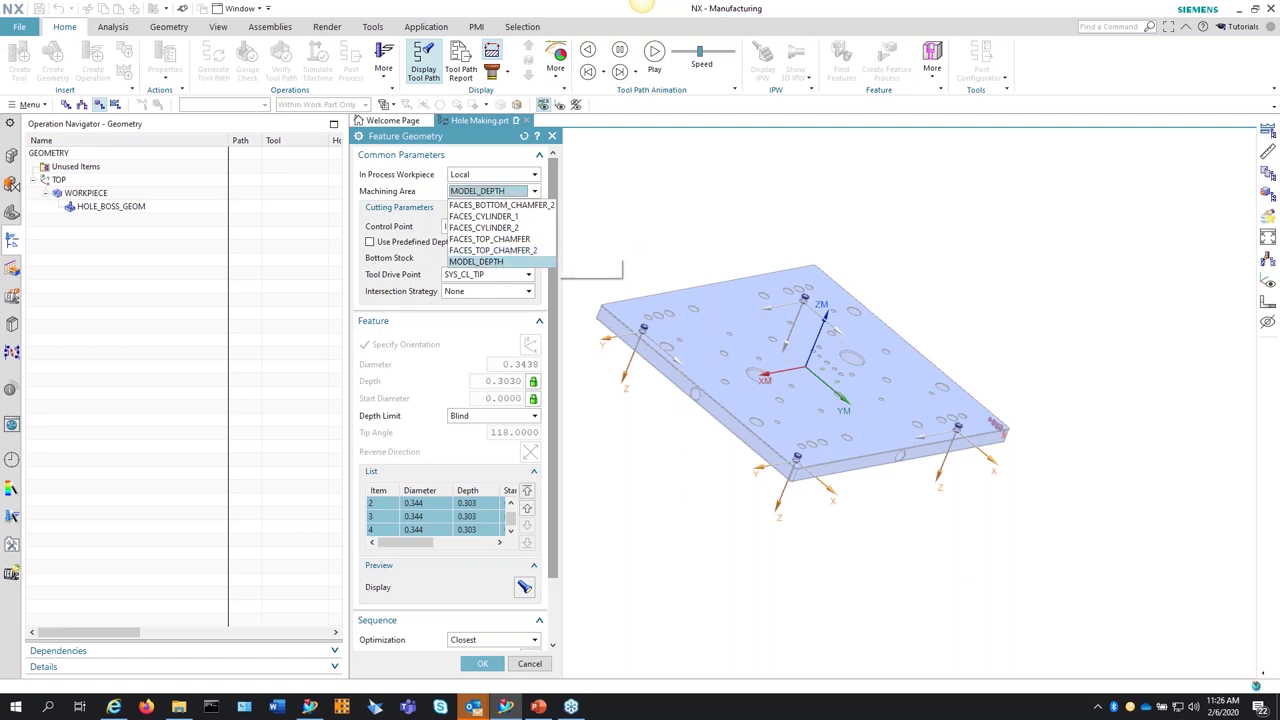
pyautogui.scroll(8, 700, 258)
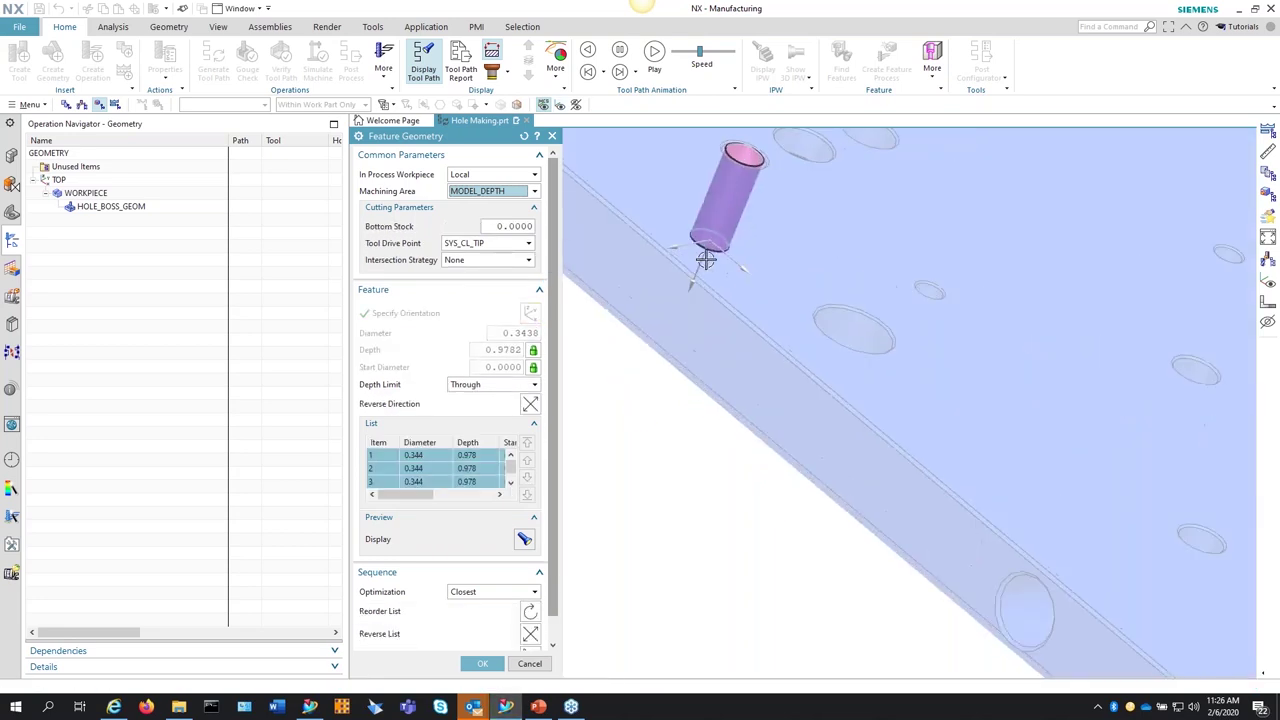
pyautogui.scroll(-3, 674, 306)
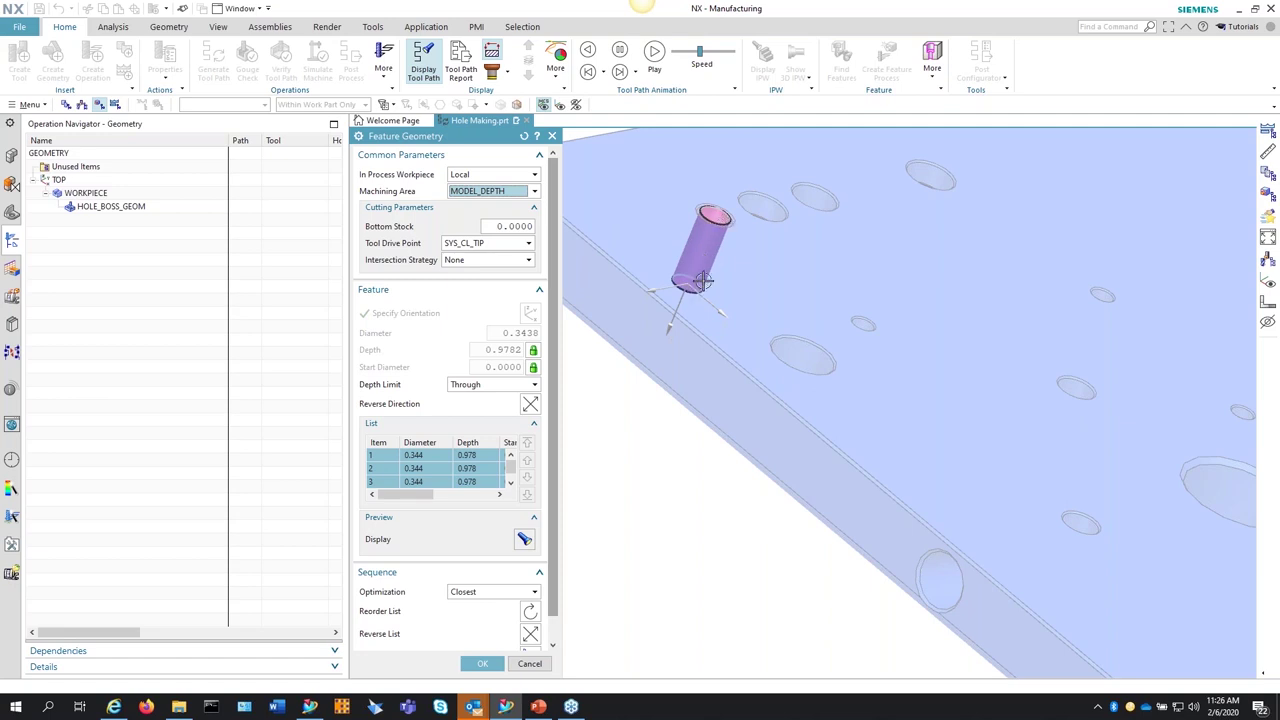
pyautogui.scroll(5, 707, 220)
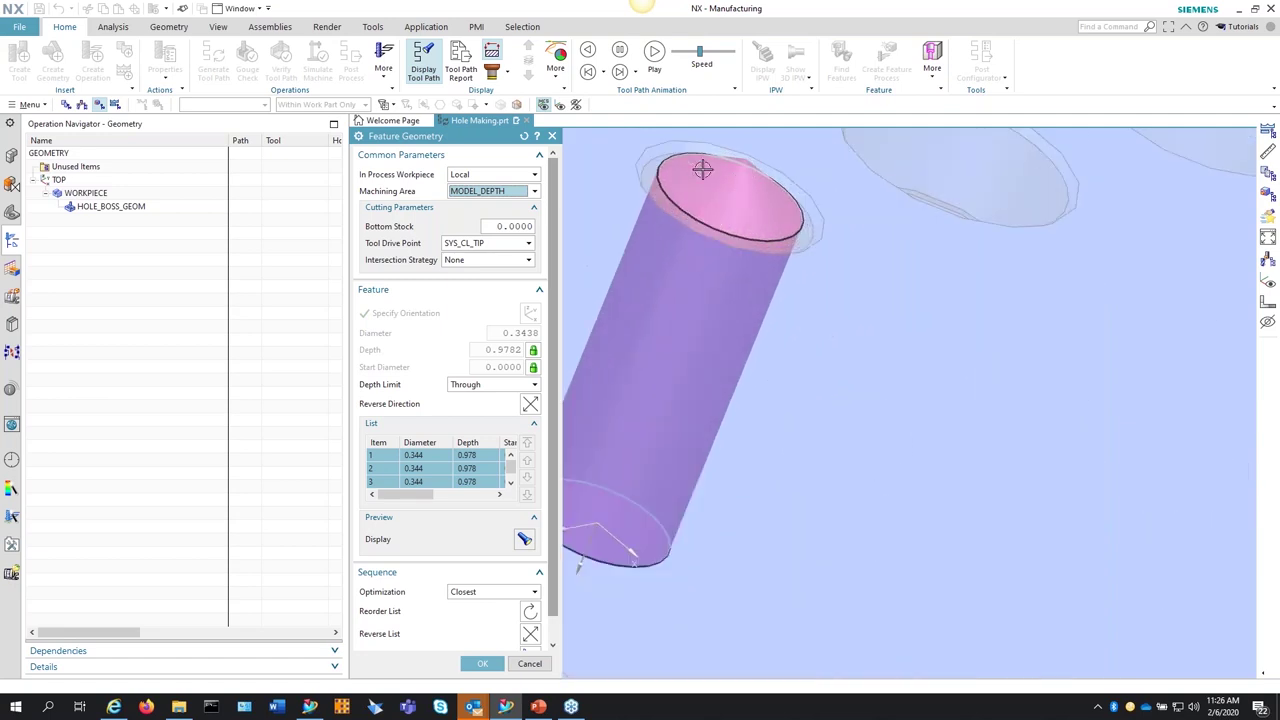
pyautogui.scroll(-4, 750, 250)
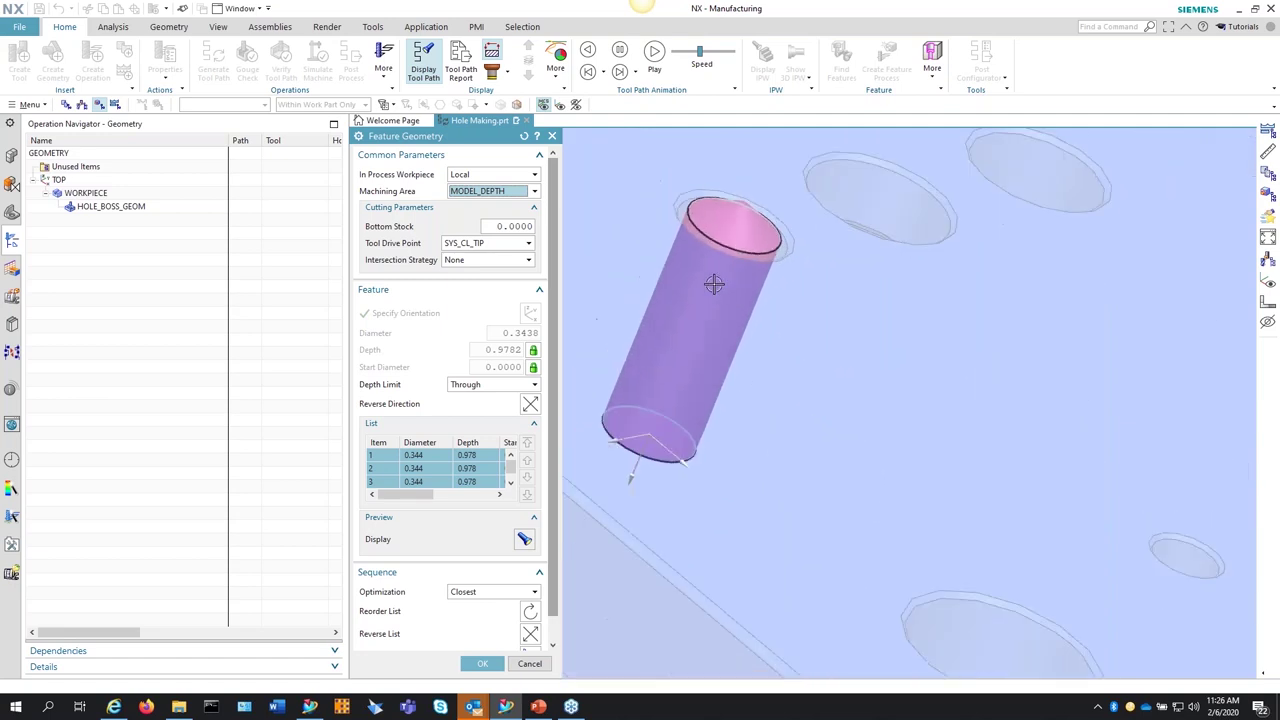
pyautogui.click(491, 192)
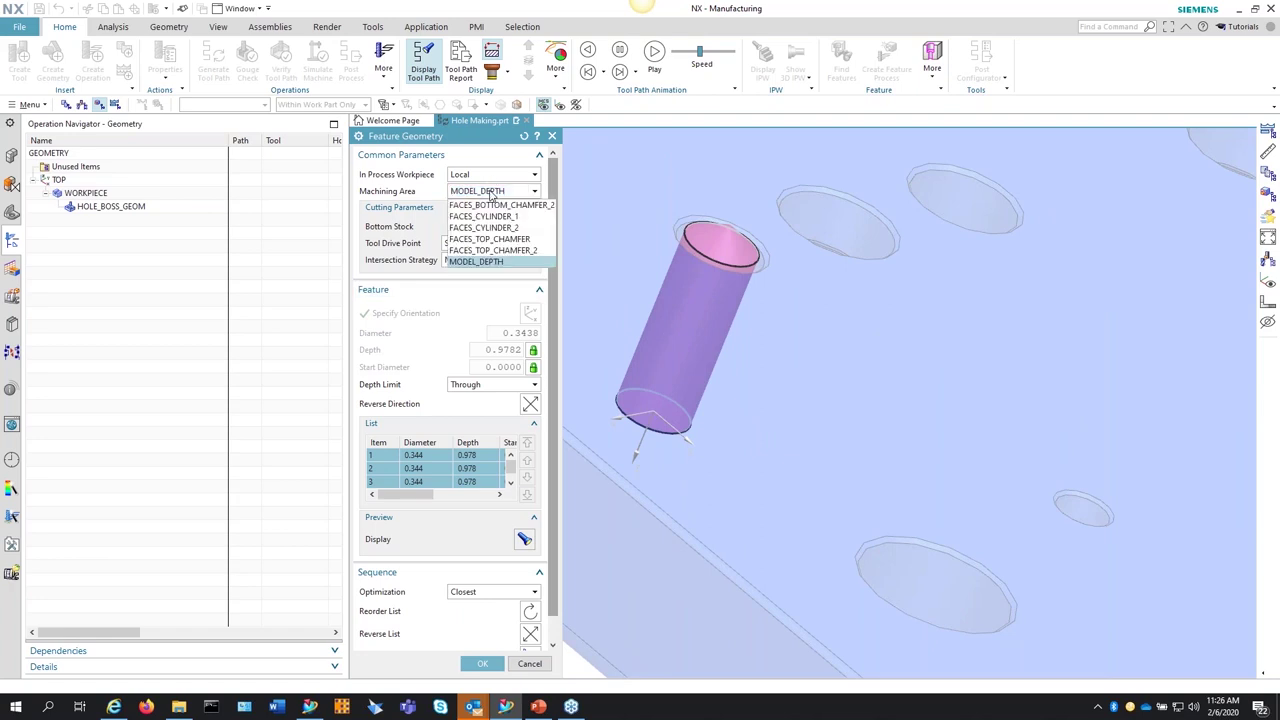
pyautogui.click(485, 216)
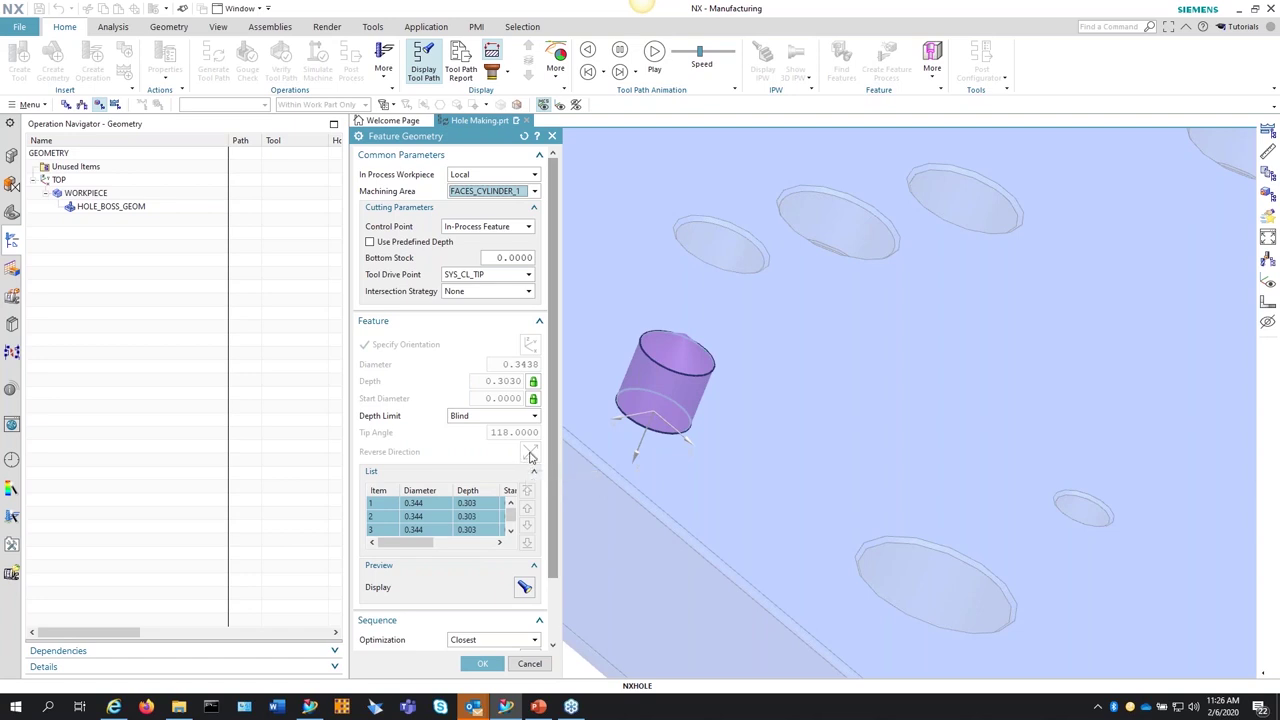
# Step: Set the machining area to FACES_CYLINDER_2, reverse the holes' direction, and accept the feature geometry
pyautogui.click(500, 191)
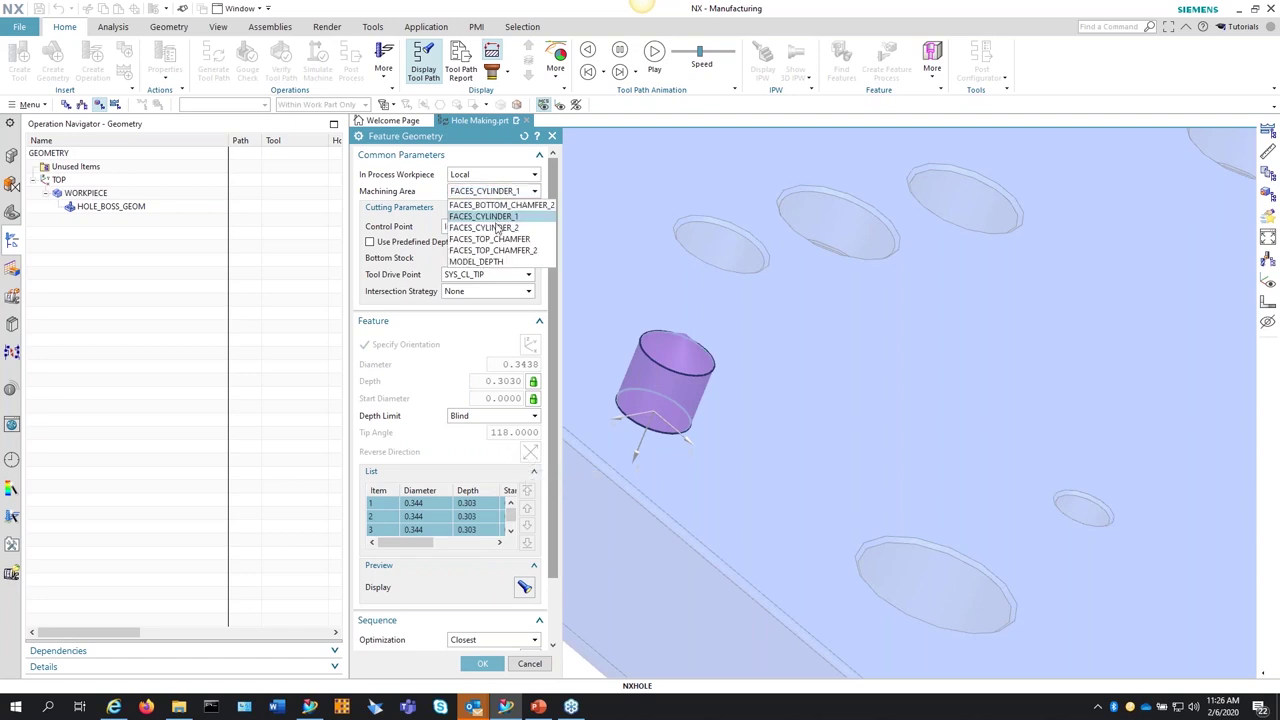
pyautogui.click(496, 226)
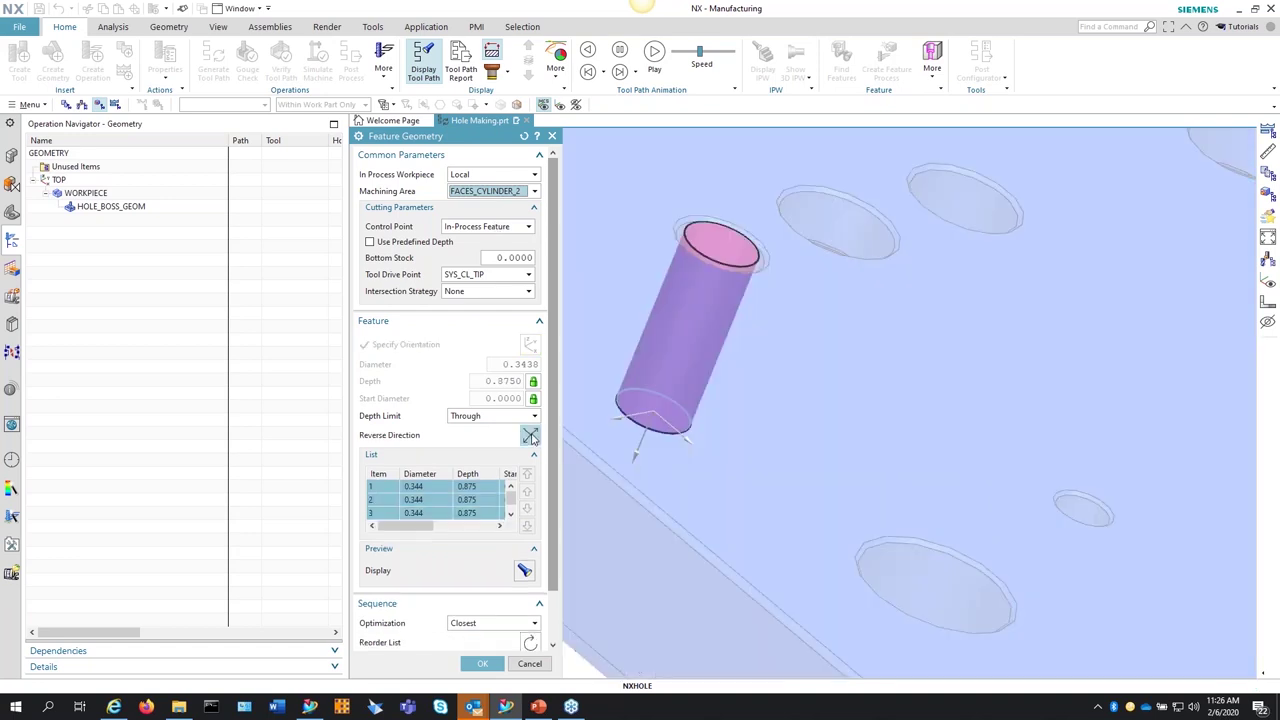
pyautogui.click(517, 435)
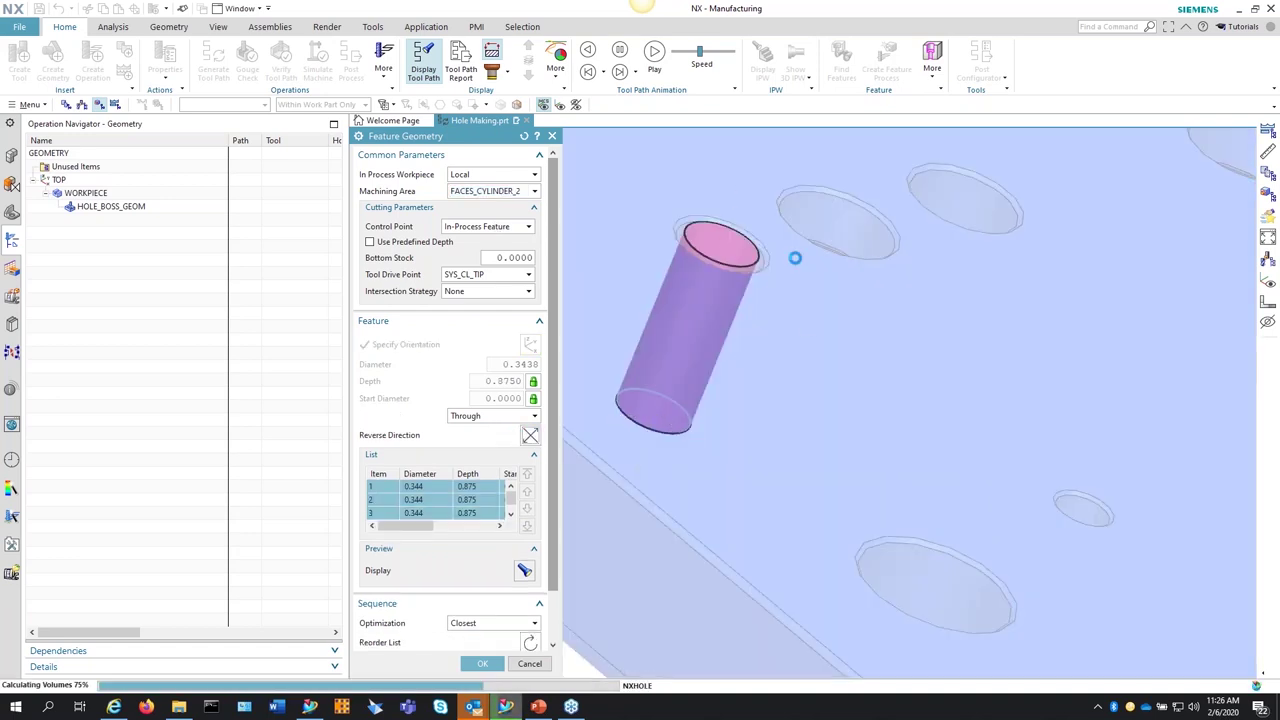
pyautogui.scroll(-2, 766, 306)
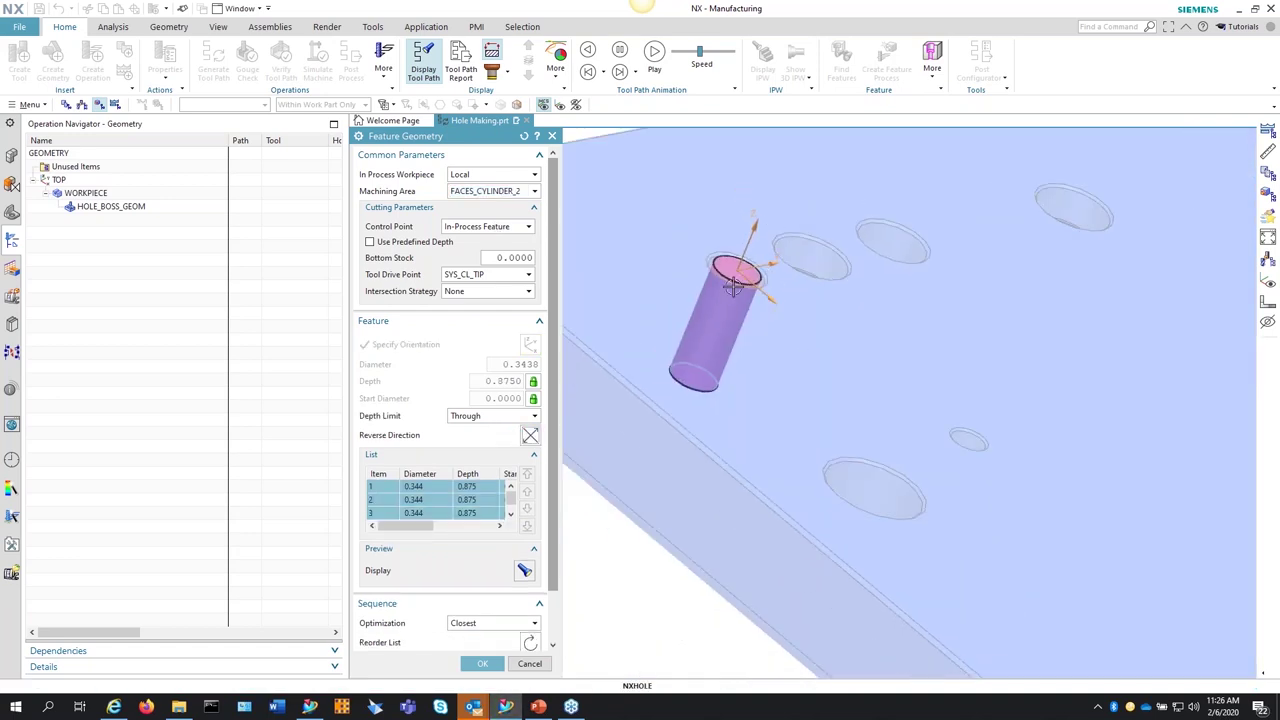
pyautogui.click(482, 663)
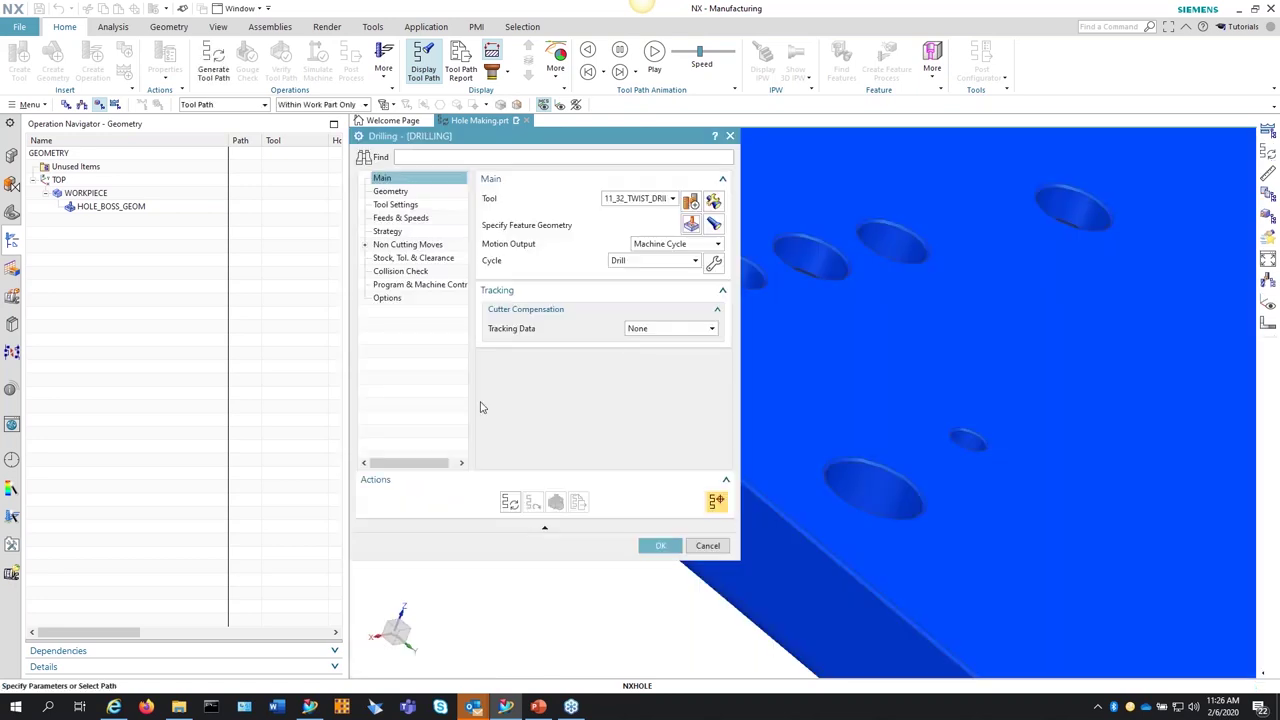
# Step: Generate the Drilling tool path for the four corner holes, accept the operation, and review the path on the plate
pyautogui.click(518, 502)
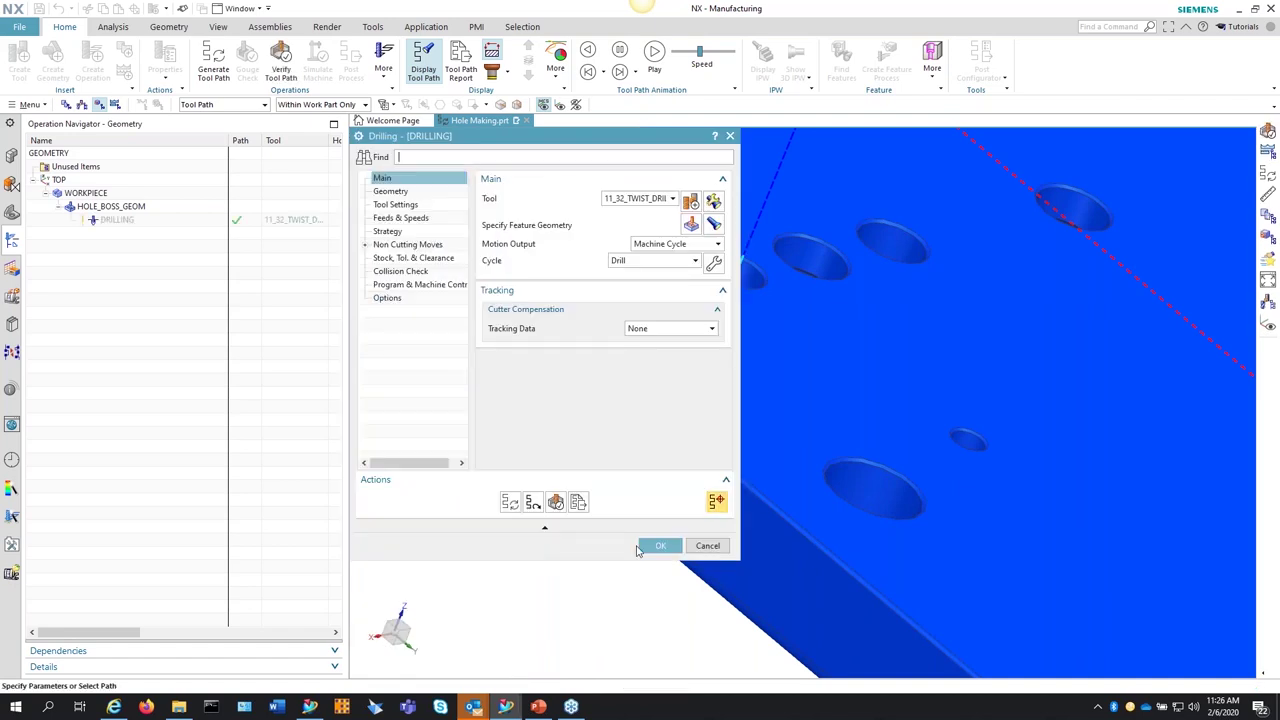
pyautogui.click(658, 545)
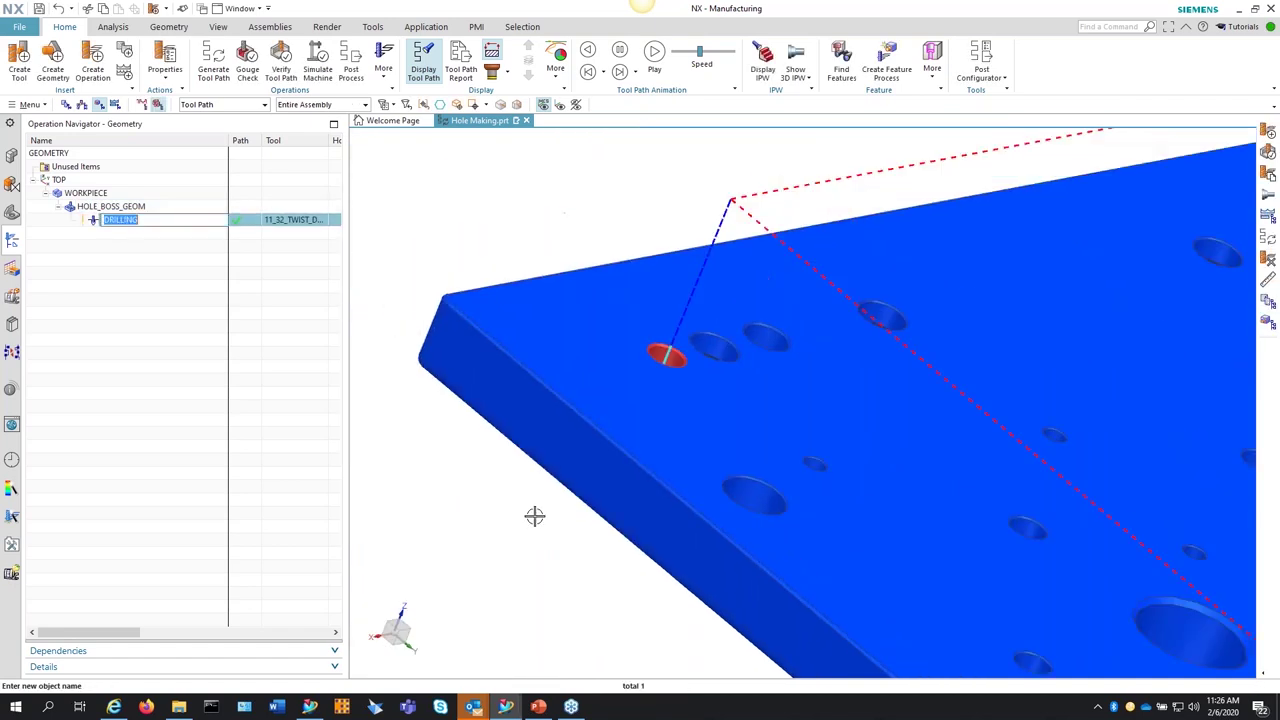
pyautogui.scroll(-2, 535, 511)
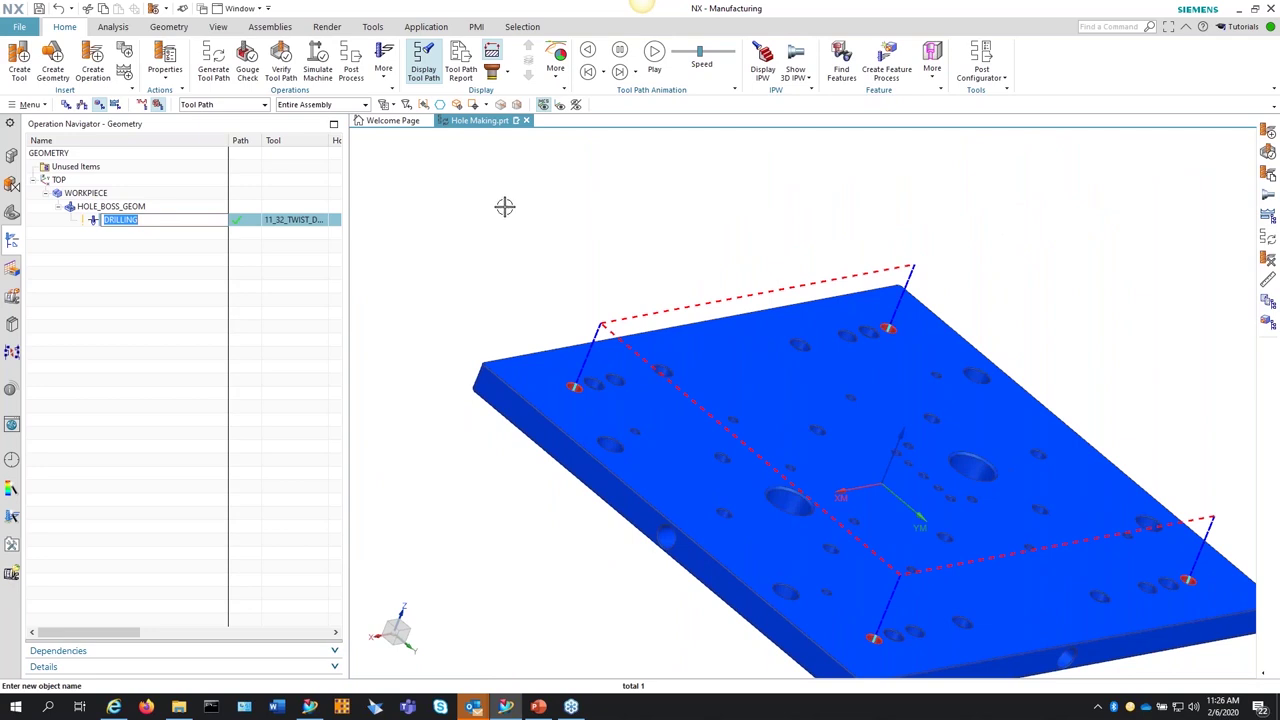
pyautogui.scroll(-1, 545, 449)
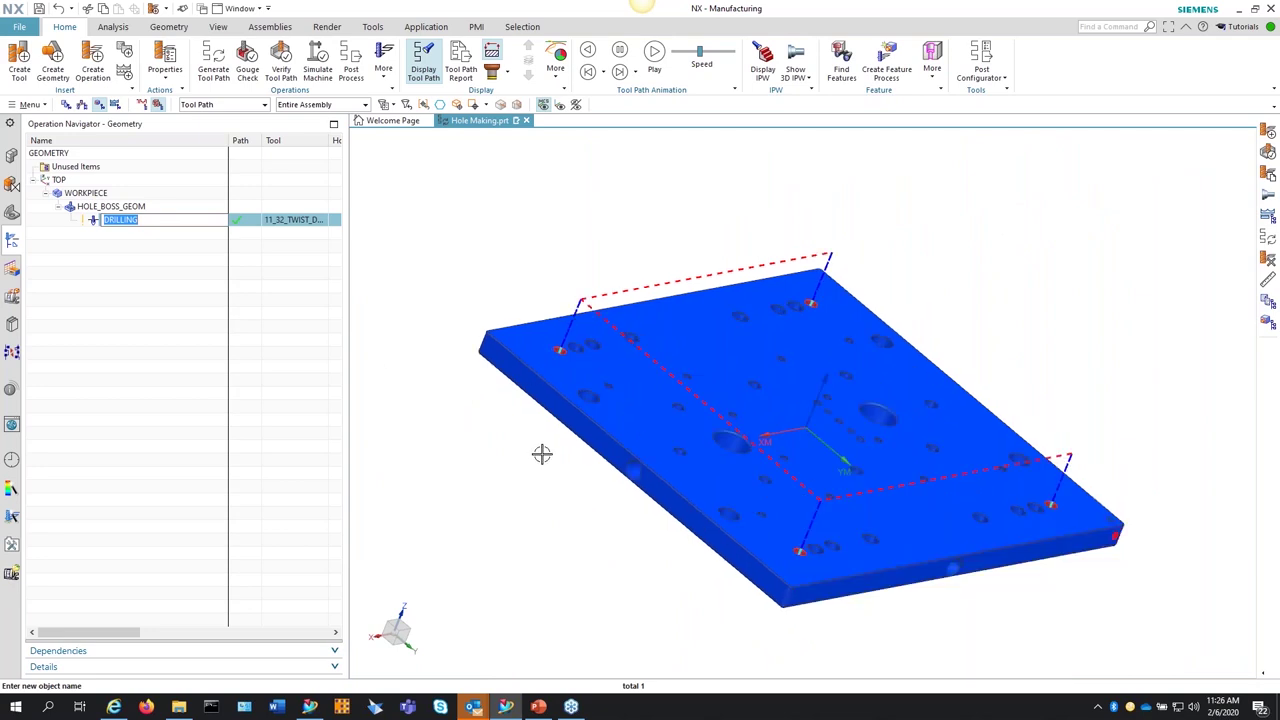
# Step: Copy the DRILLING operation under HOLE_BOSS_GEOM, leaving its name as it is
pyautogui.click(172, 310)
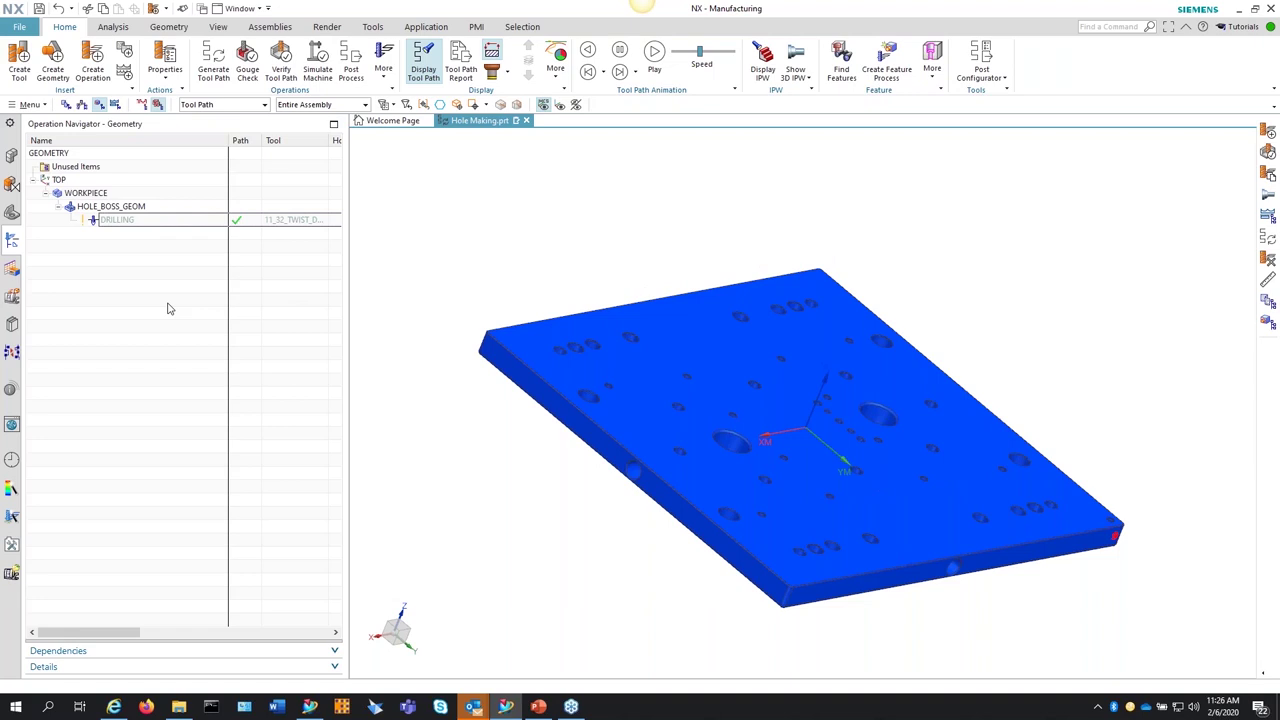
pyautogui.rightClick(120, 222)
pyautogui.click(140, 260)
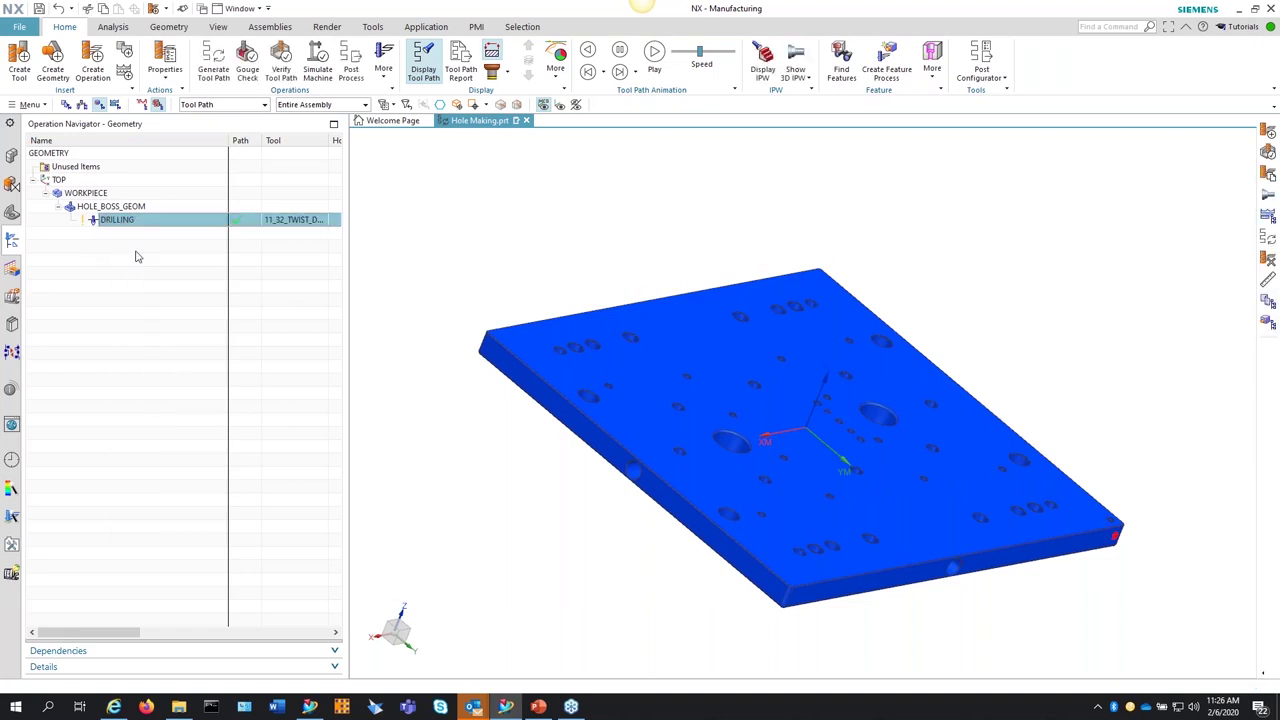
# Step: Try pasting the copied operation at the same level as HOLE_BOSS_GEOM, and delete that copy
pyautogui.click(113, 207)
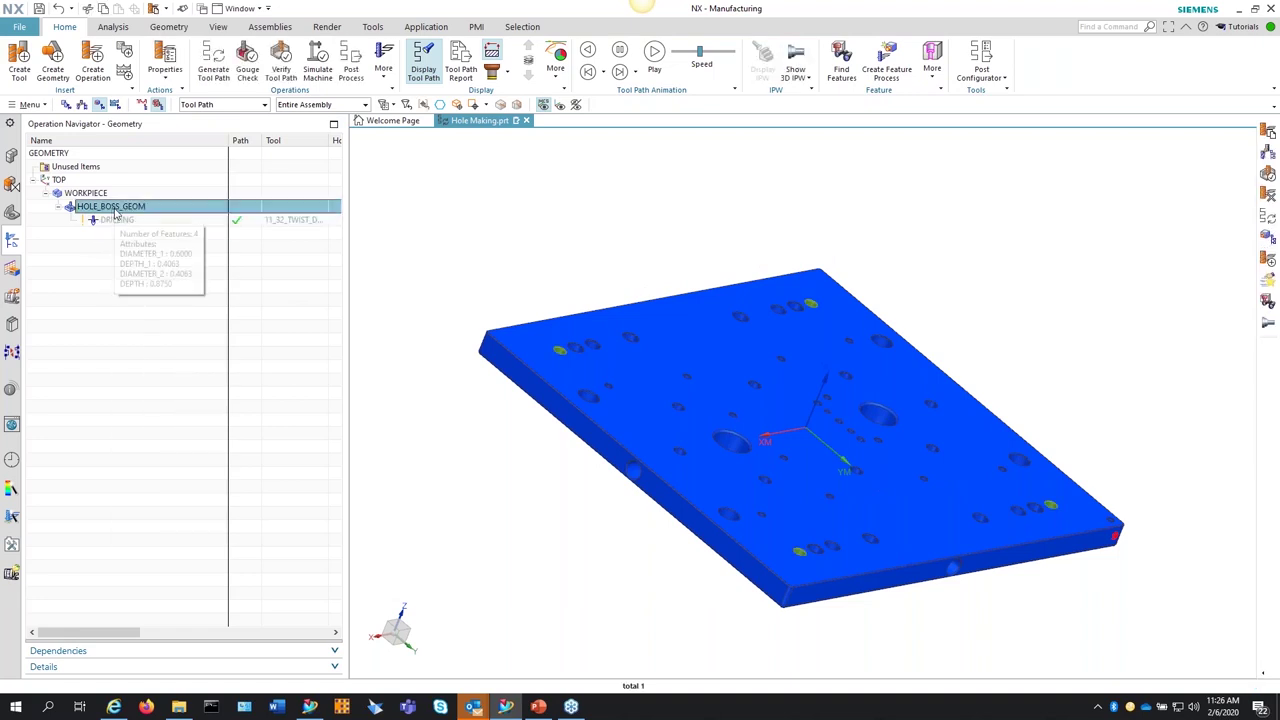
pyautogui.rightClick(115, 210)
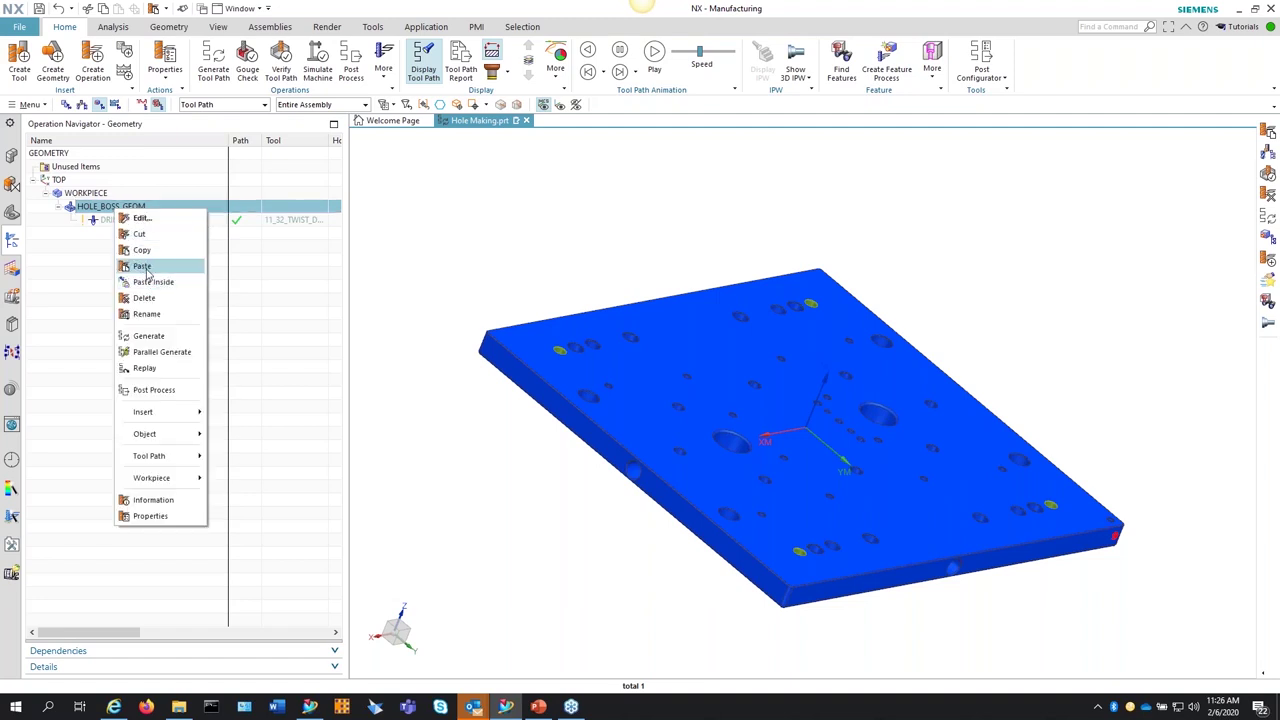
pyautogui.click(143, 266)
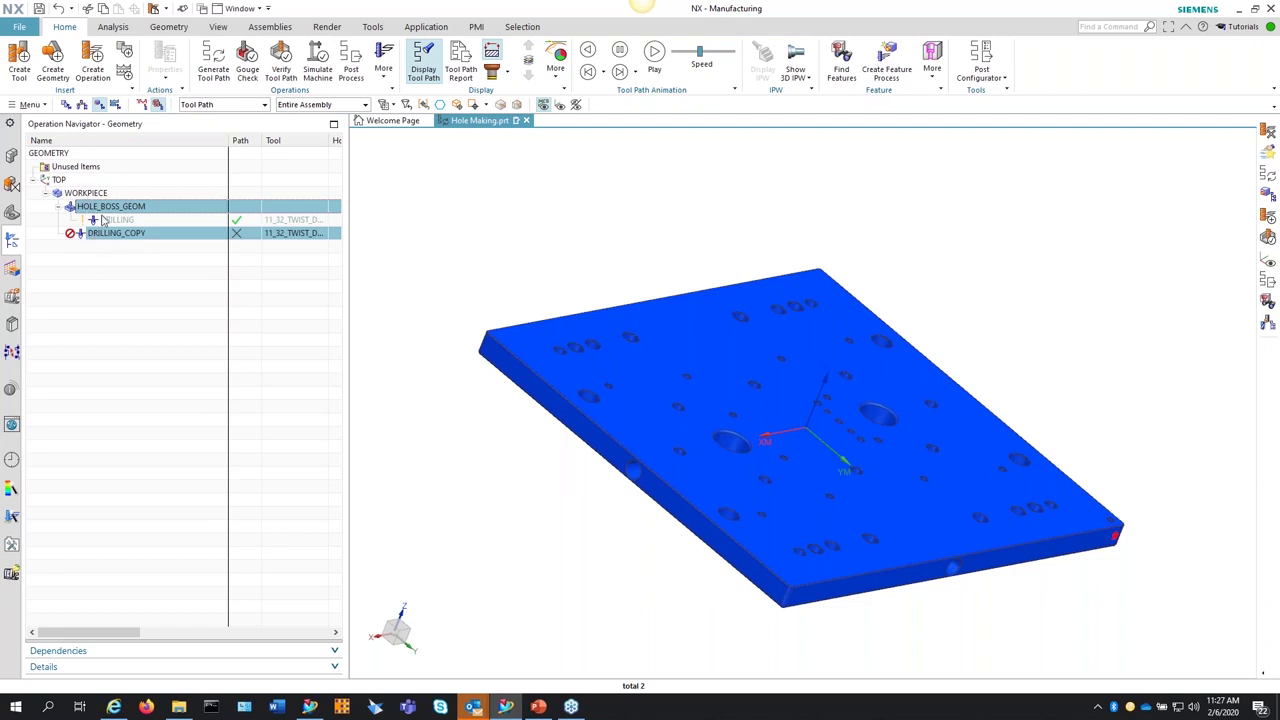
pyautogui.doubleClick(113, 234)
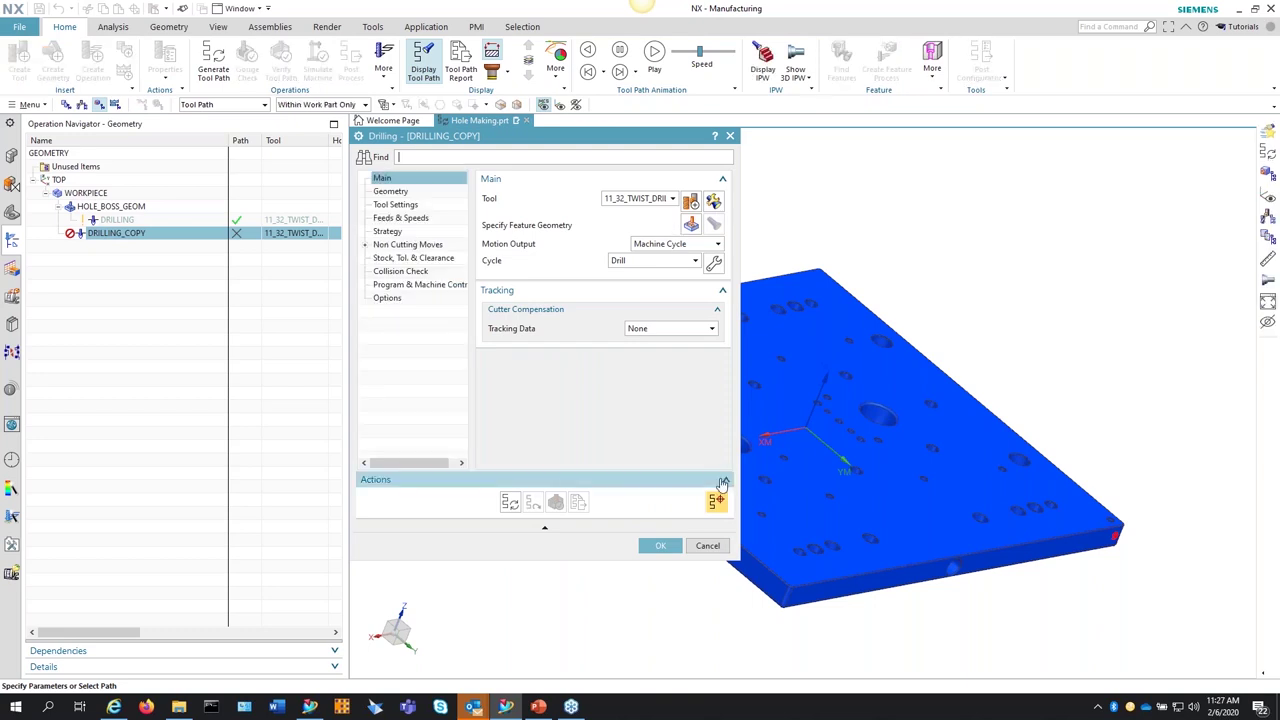
pyautogui.click(707, 546)
pyautogui.rightClick(124, 232)
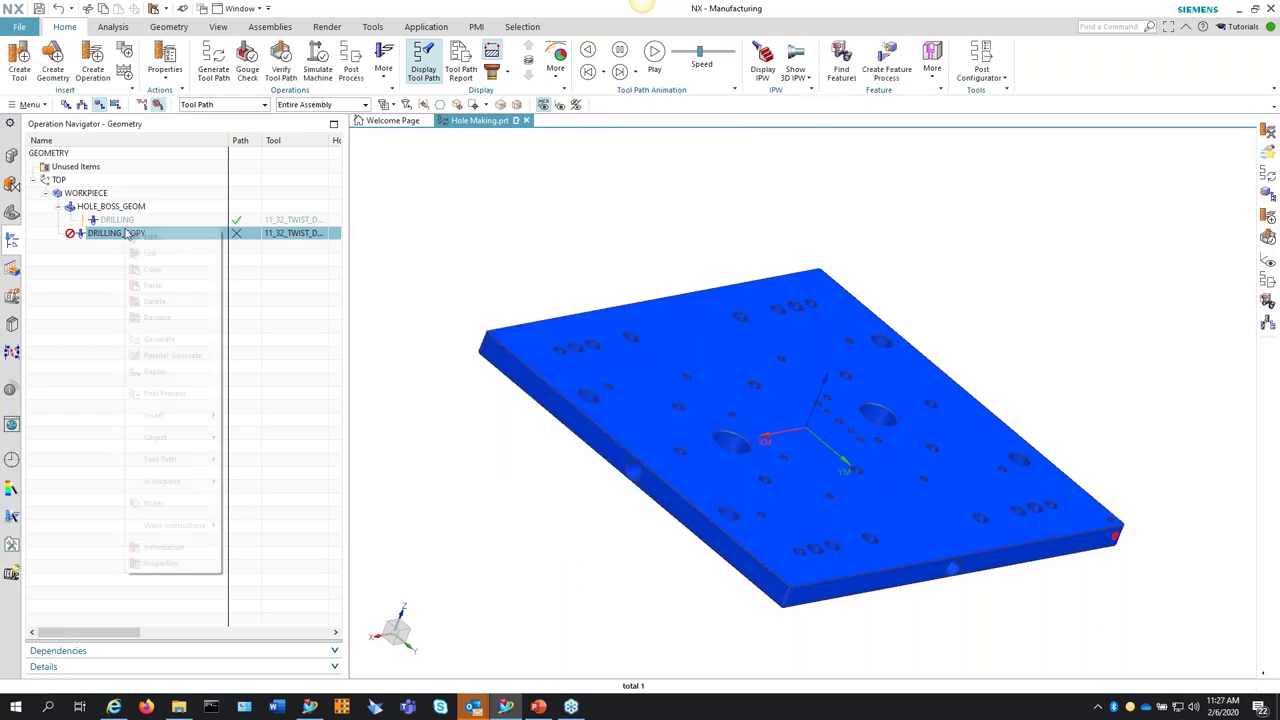
pyautogui.click(152, 301)
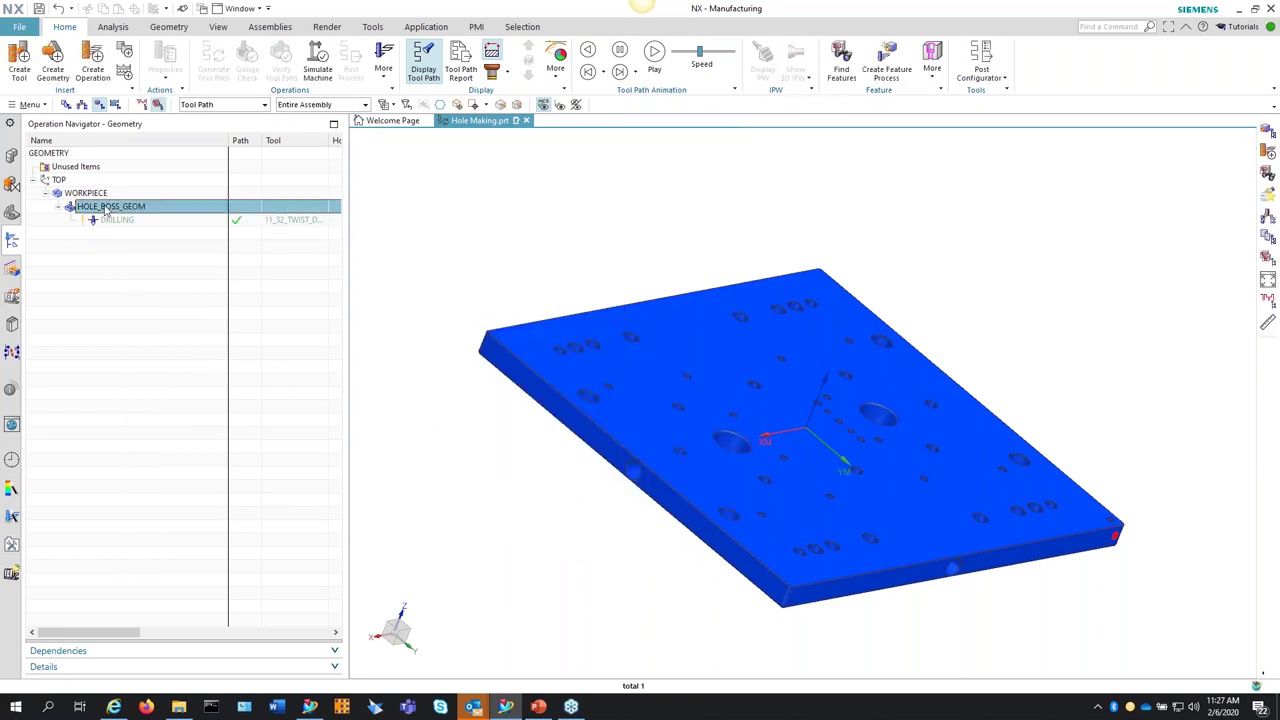
# Step: Paste the copied Drilling operation inside HOLE_BOSS_GEOM and open the new copy for editing
pyautogui.rightClick(105, 209)
pyautogui.click(140, 260)
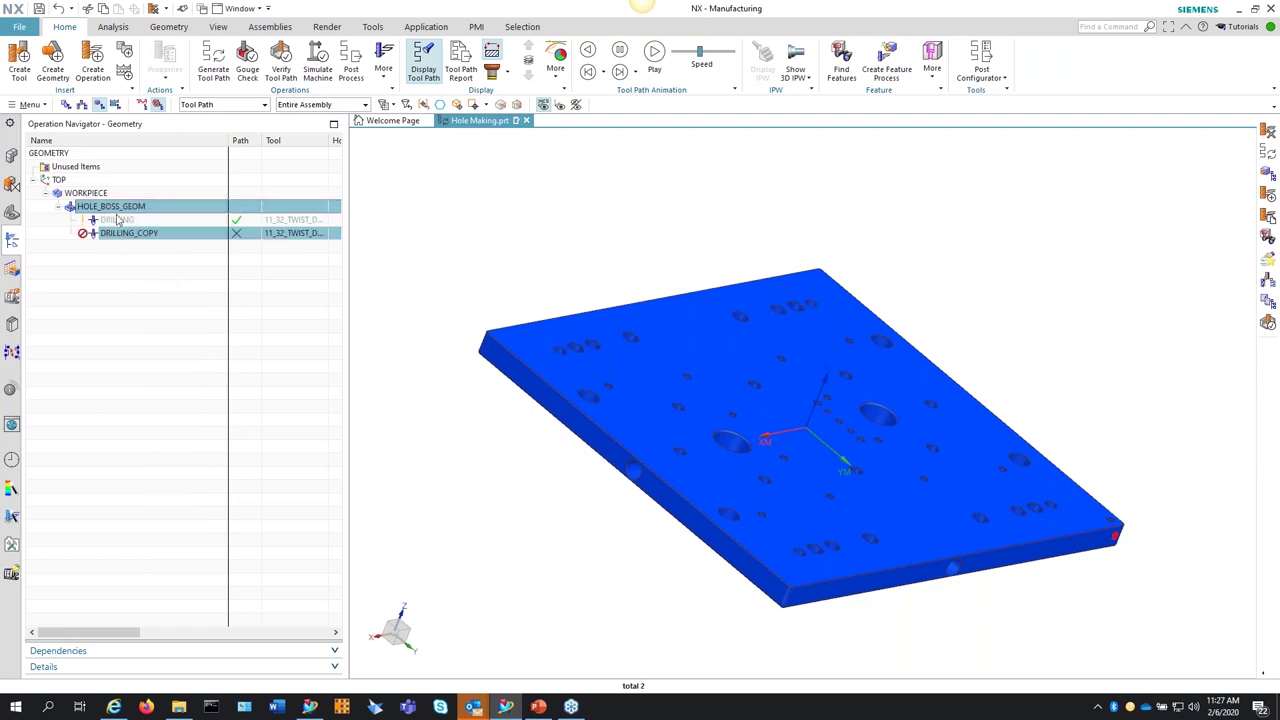
pyautogui.doubleClick(128, 233)
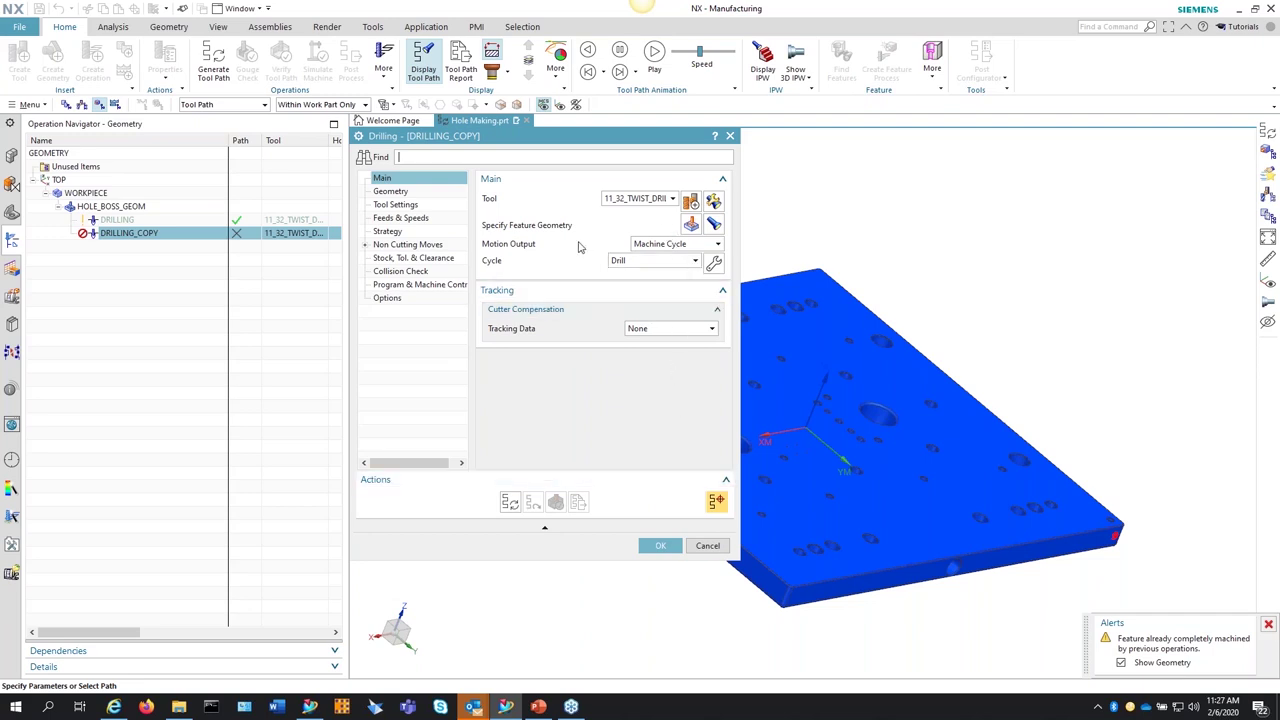
# Step: Set the copied operation's tool to the 11/64 carbide drill and generate its tool path
pyautogui.click(647, 203)
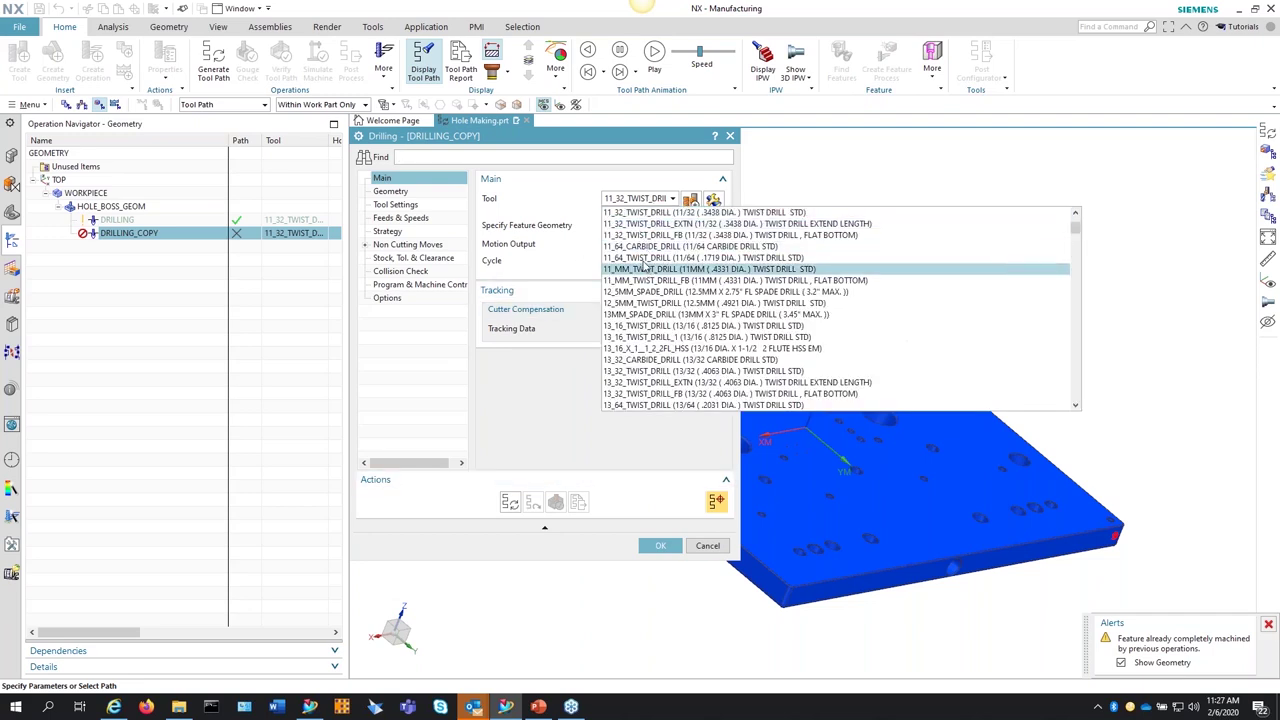
pyautogui.click(640, 244)
pyautogui.click(659, 546)
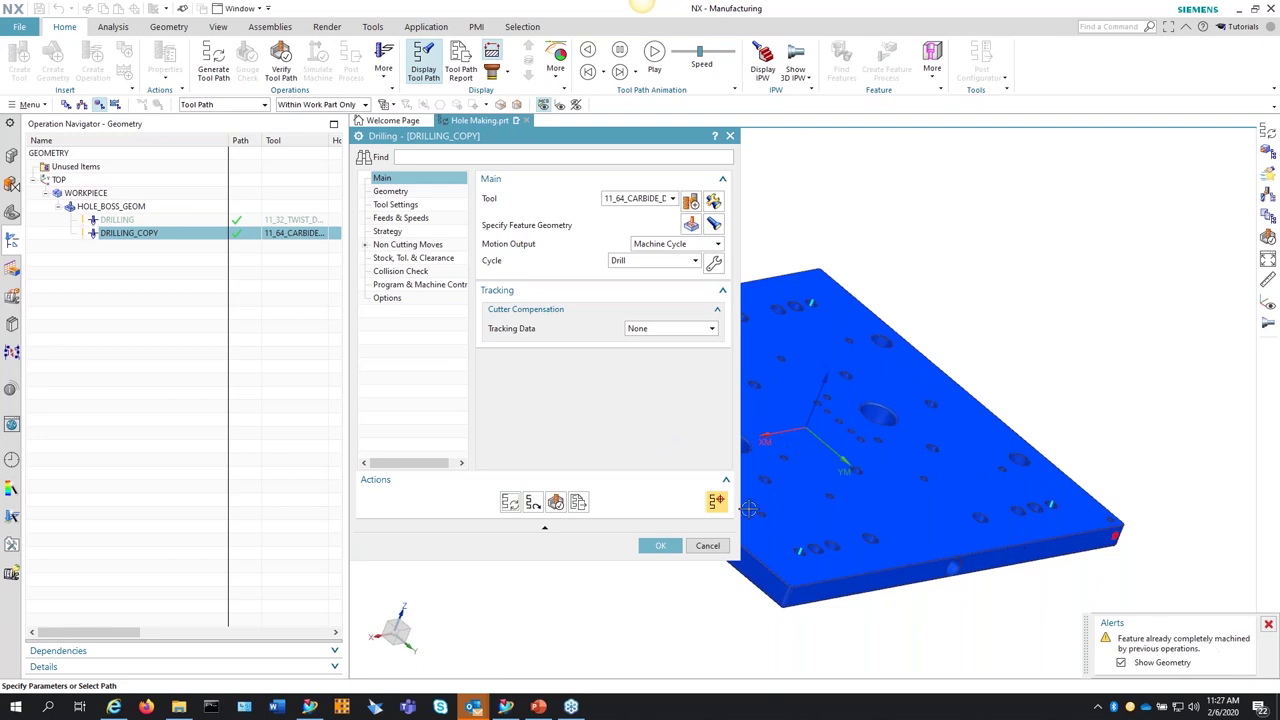
# Step: Display the copied operation's feature geometry, examine the corner holes on the plate, and cancel the operation edit
pyautogui.click(713, 224)
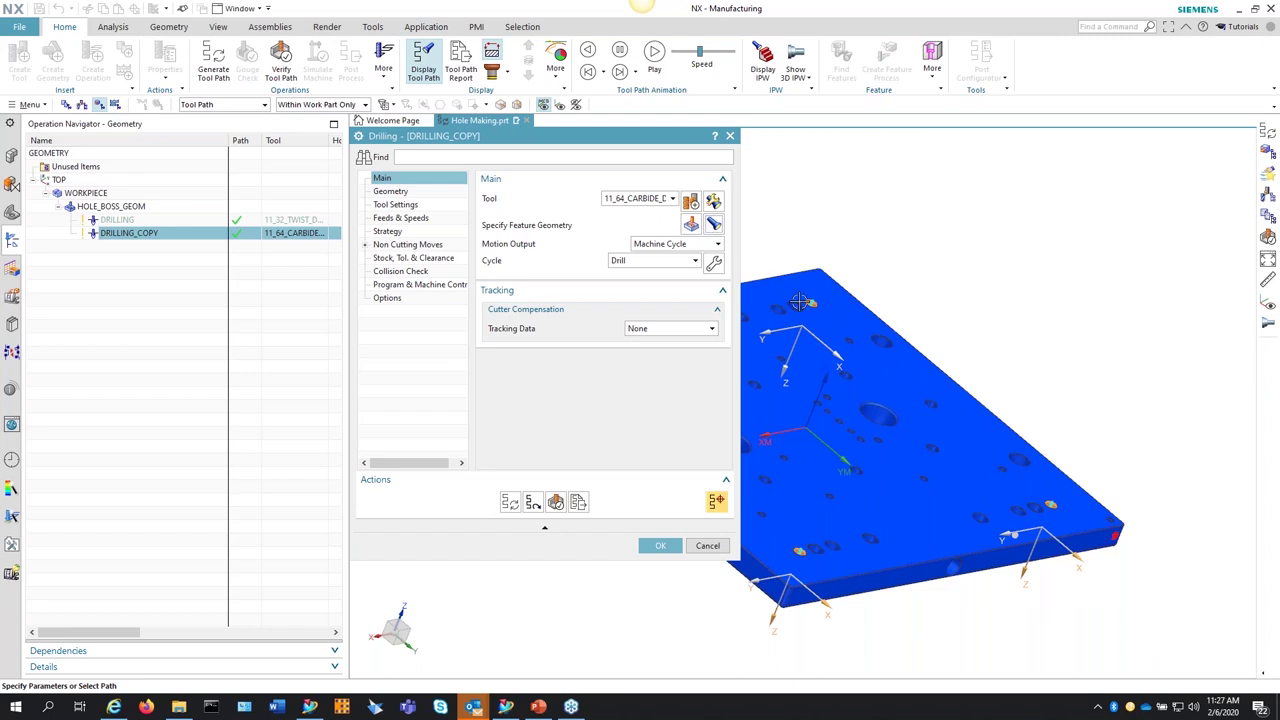
pyautogui.scroll(5, 848, 308)
pyautogui.scroll(4, 848, 308)
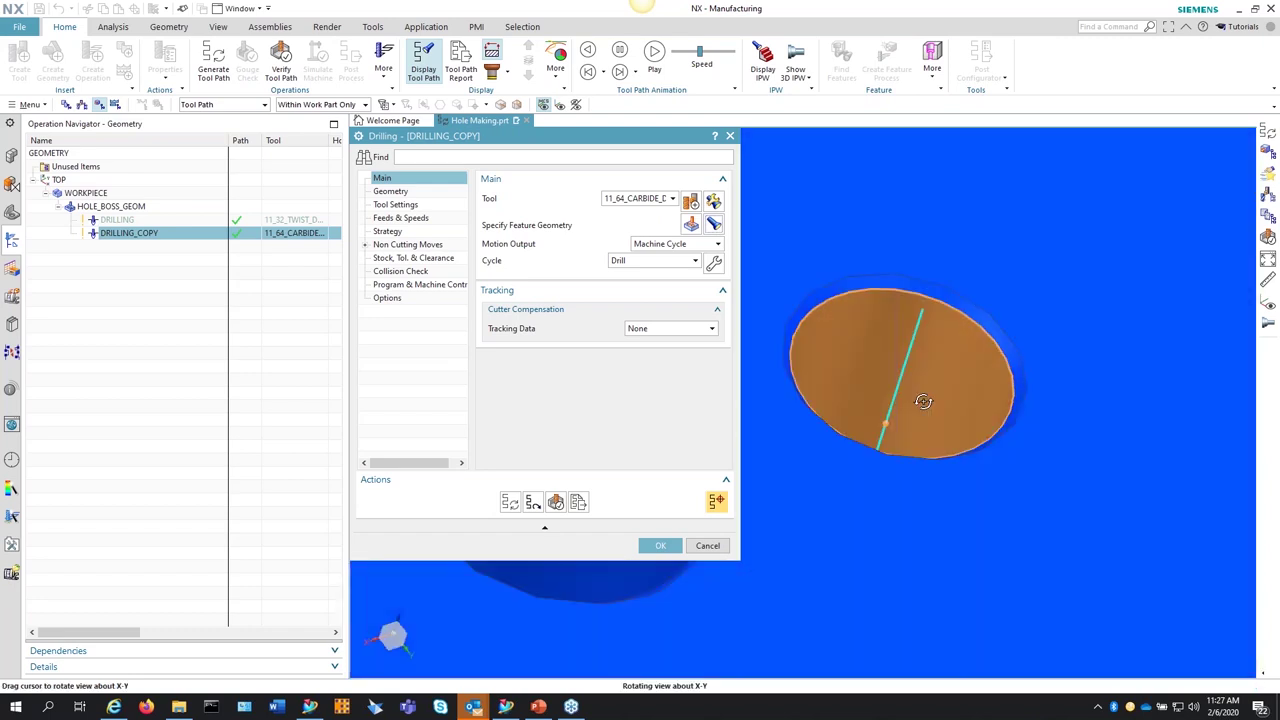
pyautogui.moveTo(915, 390); pyautogui.dragTo(957, 360, button='middle')
pyautogui.scroll(-3, 957, 360)
pyautogui.scroll(-8, 957, 360)
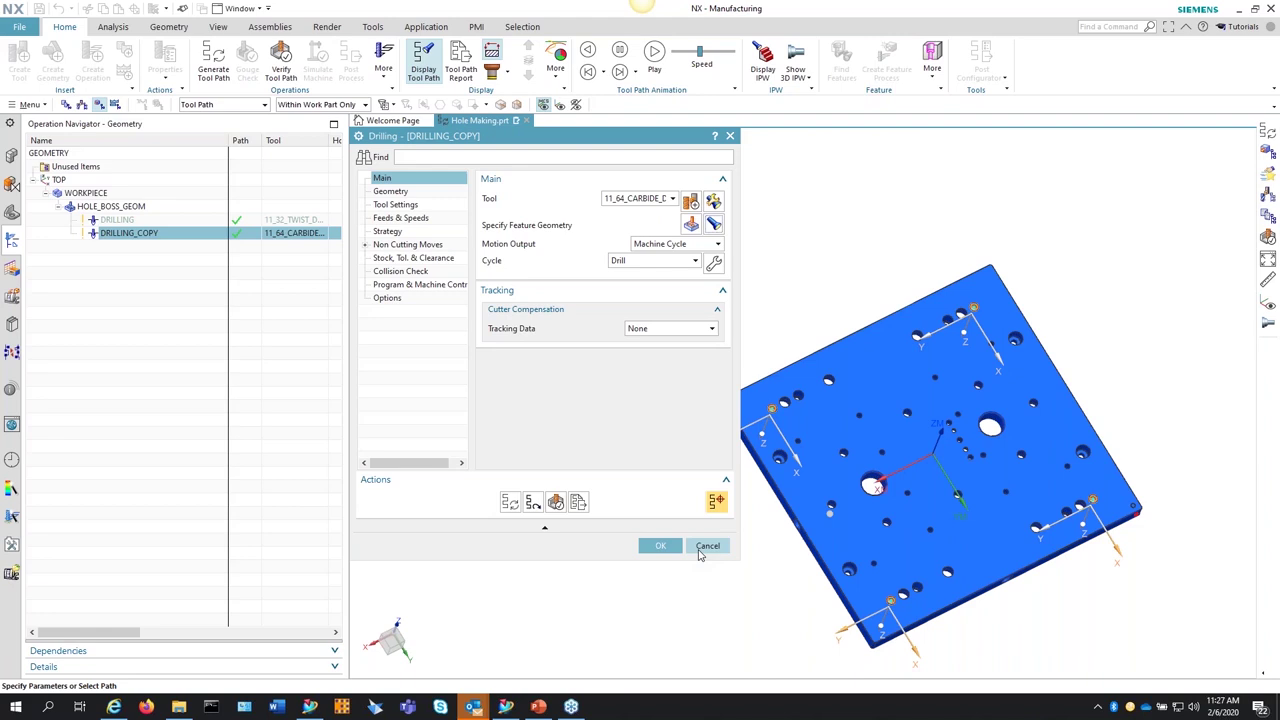
pyautogui.scroll(-2, 1018, 248)
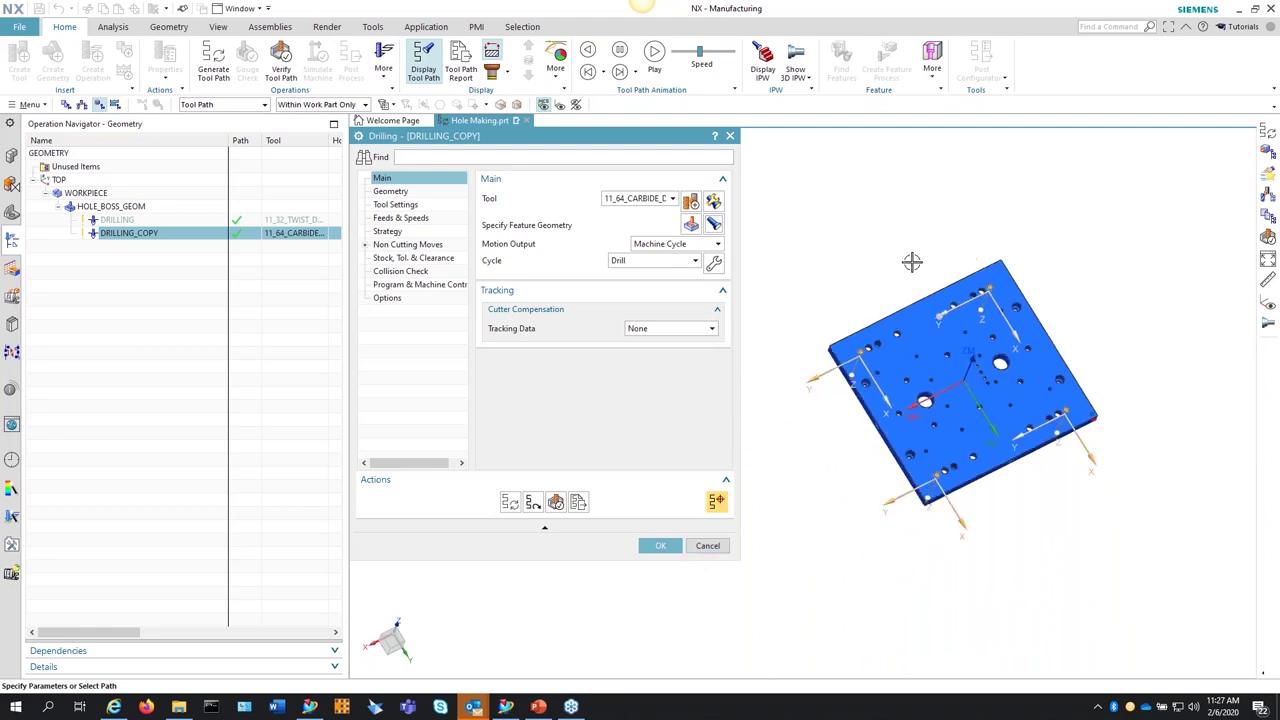
pyautogui.moveTo(912, 262); pyautogui.dragTo(988, 298, button='middle')
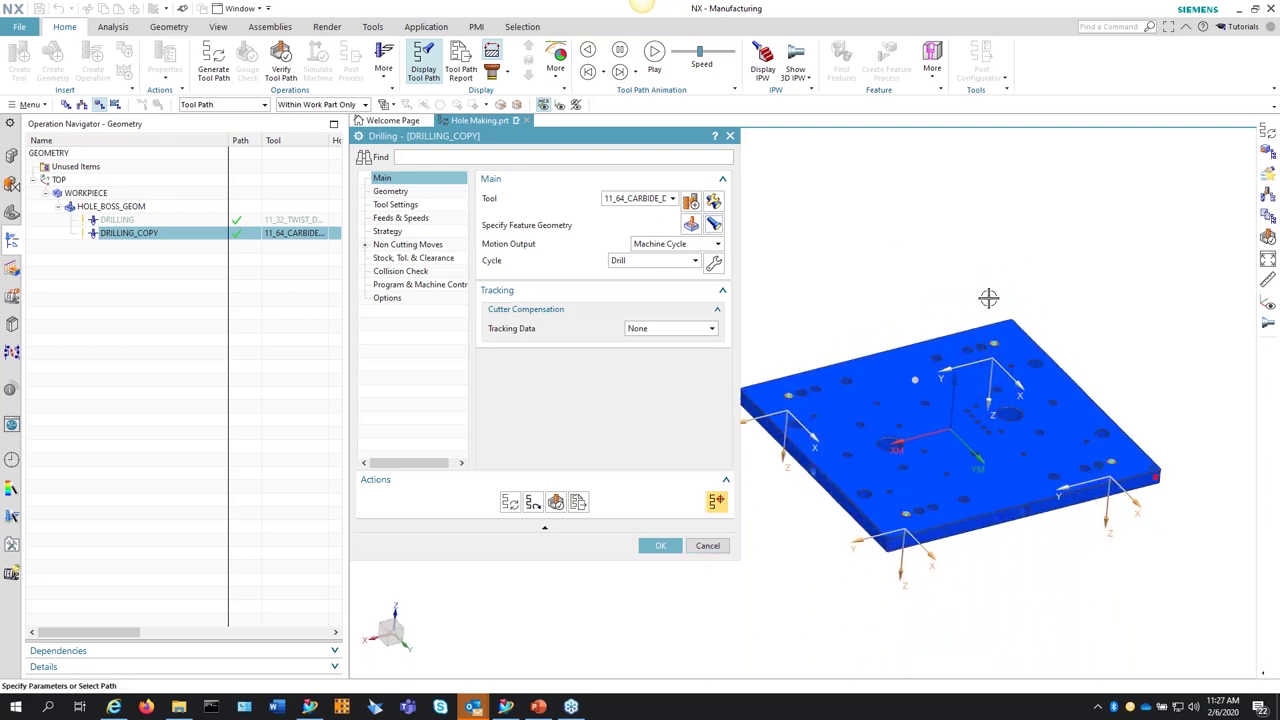
pyautogui.scroll(1, 962, 301)
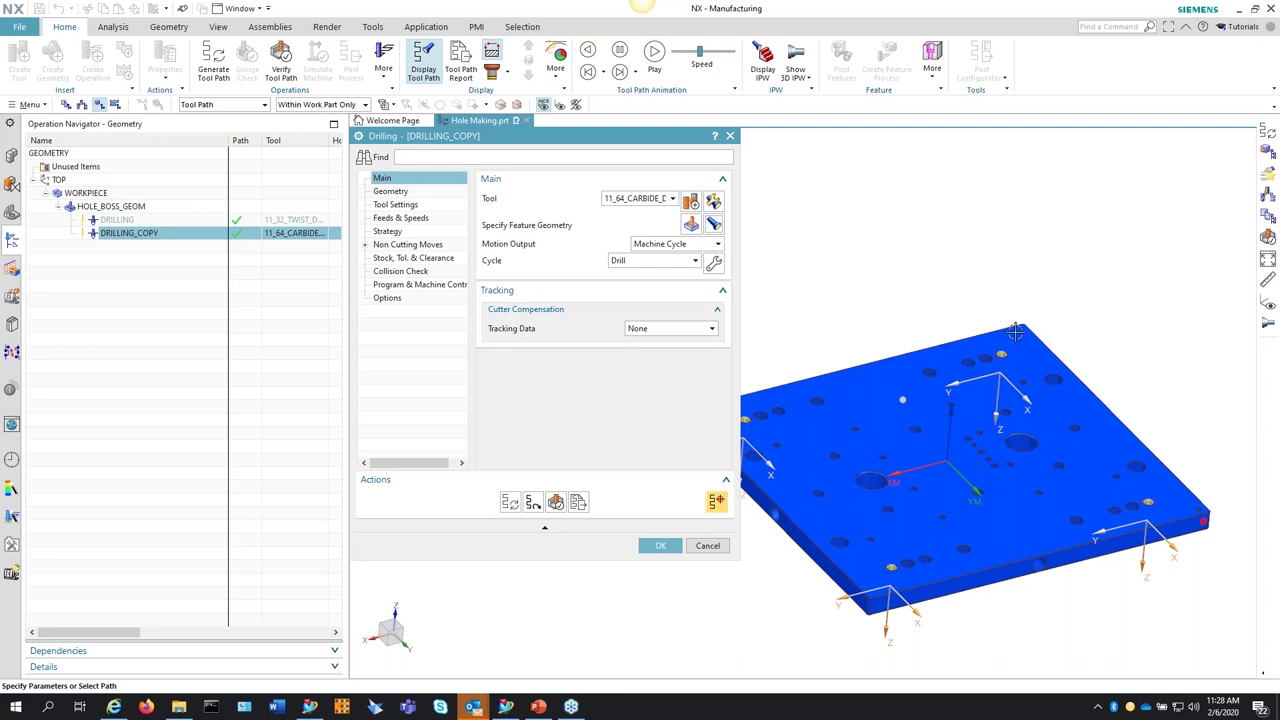
pyautogui.scroll(5, 1020, 340)
pyautogui.scroll(-3, 1020, 340)
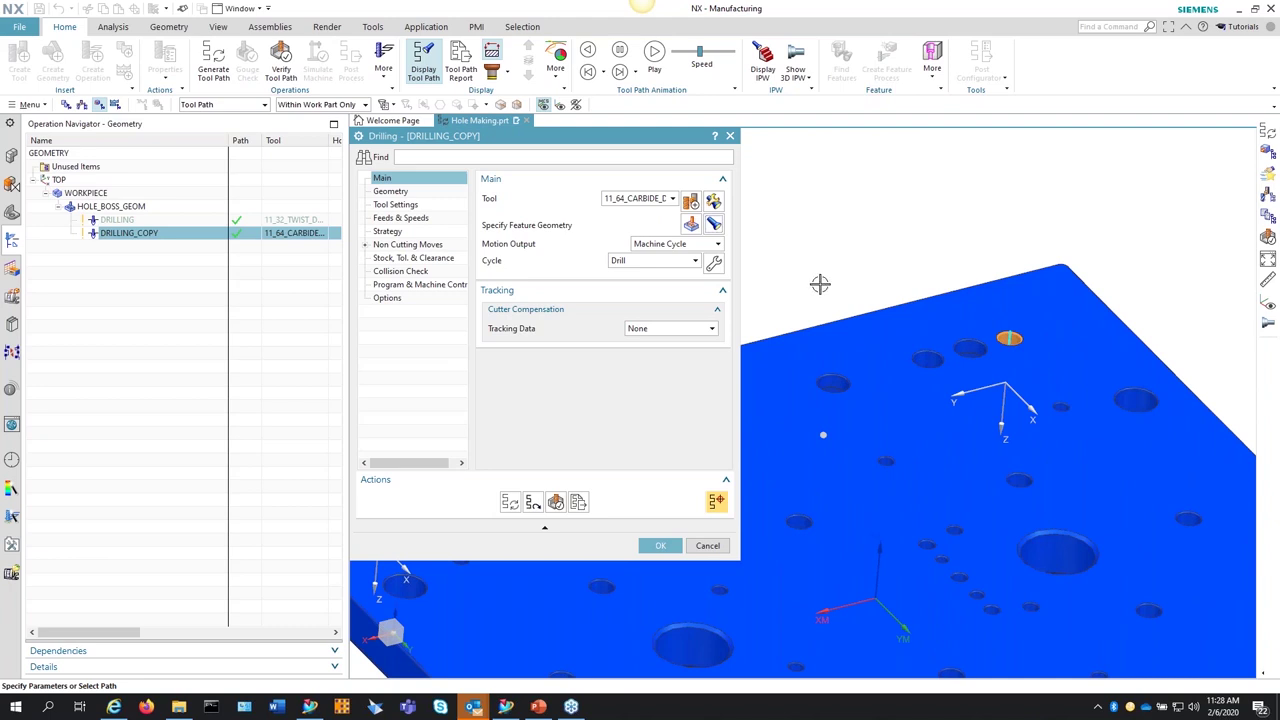
pyautogui.scroll(-4, 1029, 263)
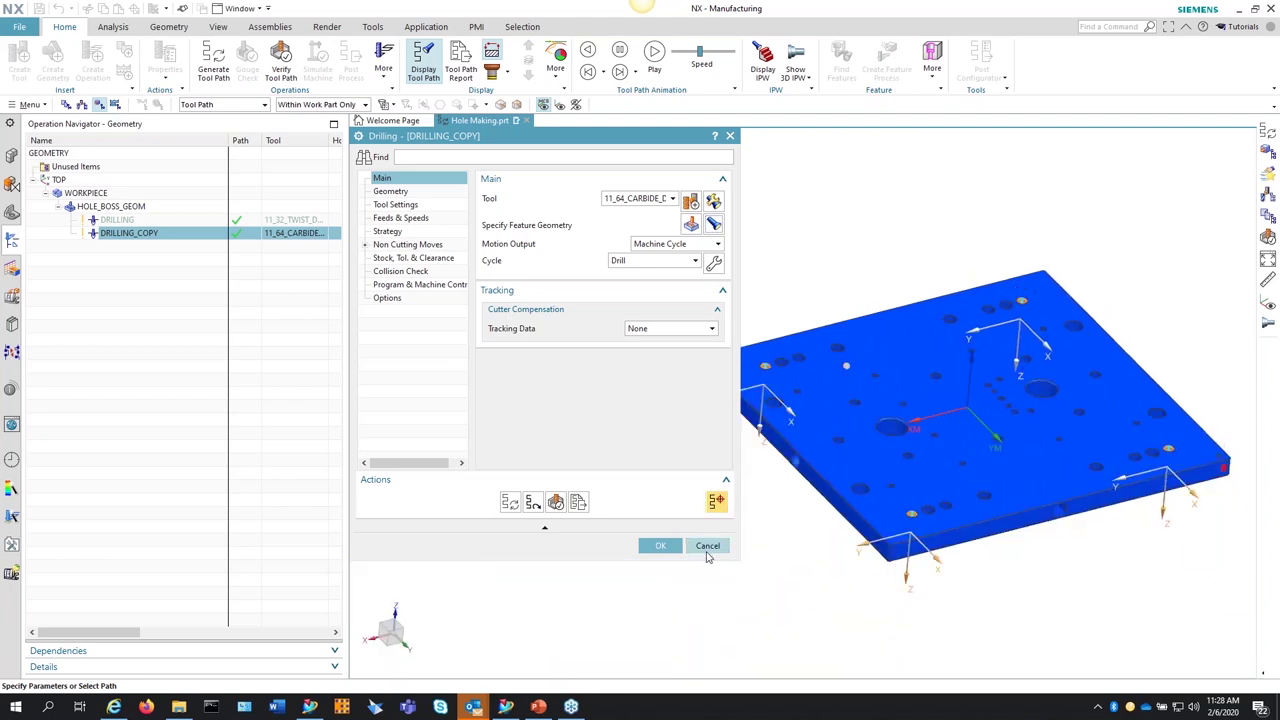
pyautogui.click(707, 549)
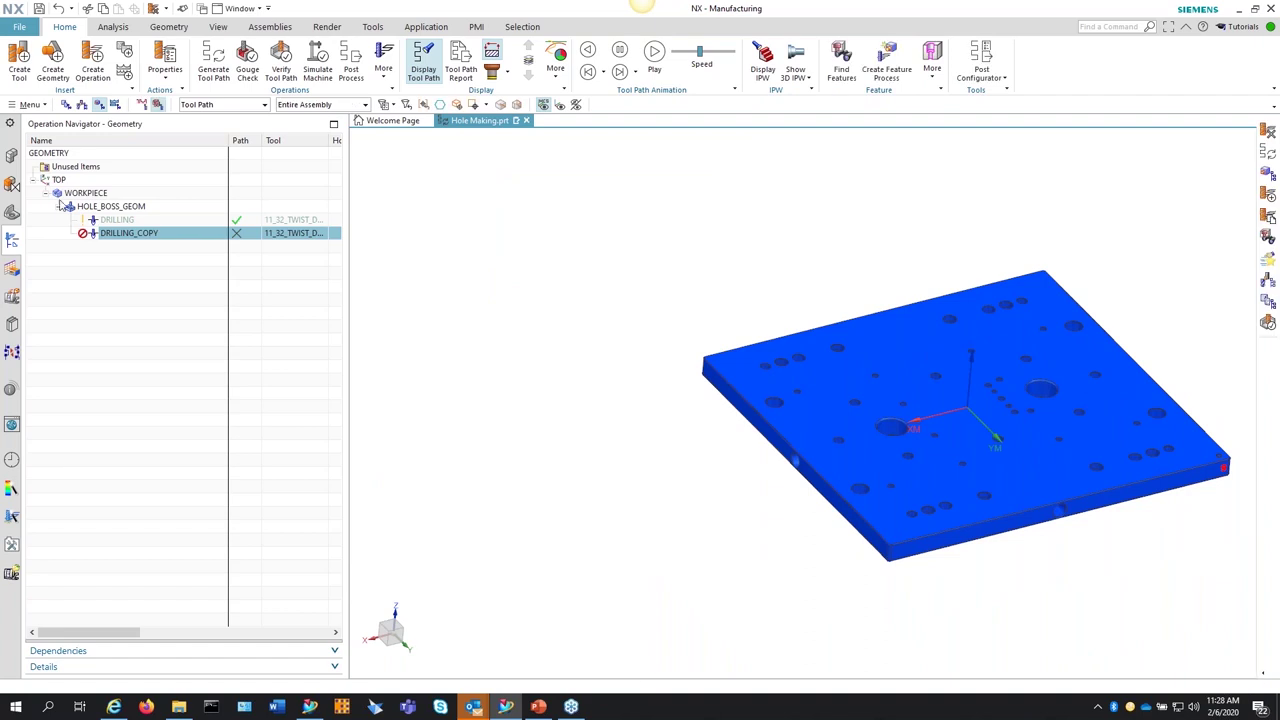
# Step: Show the operations in program order and look over the plate
pyautogui.click(65, 104)
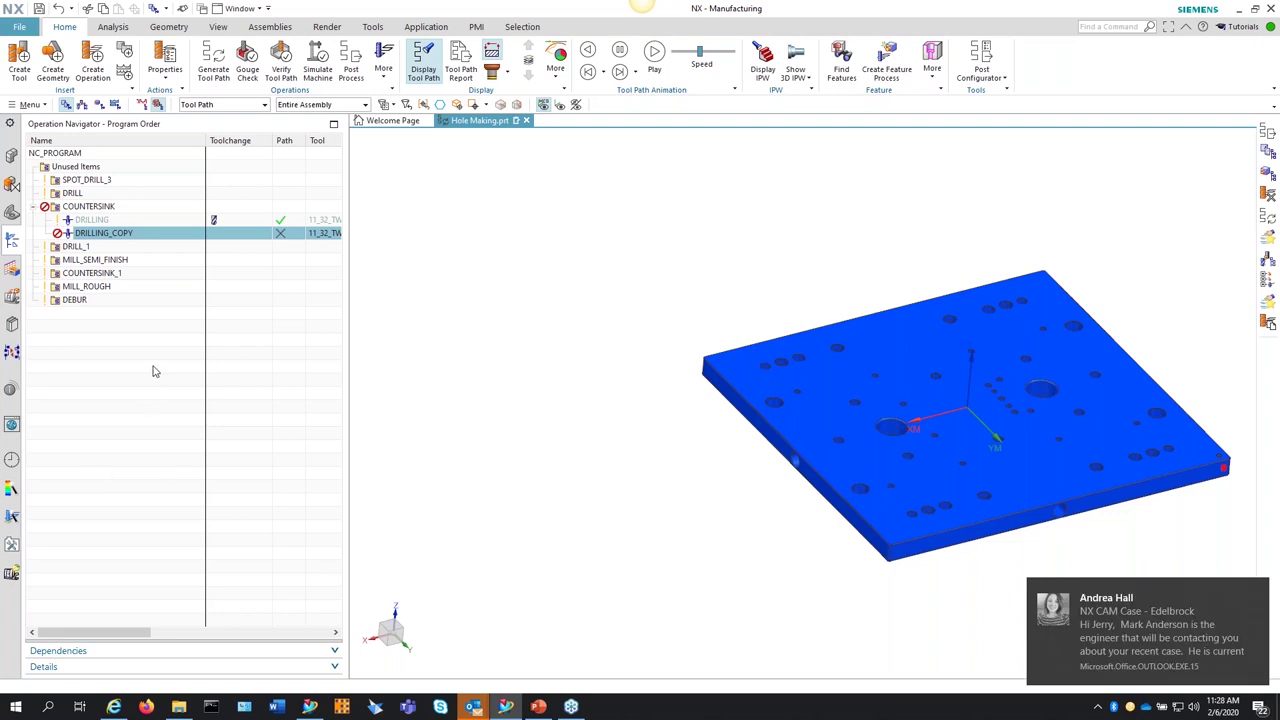
pyautogui.scroll(-2, 545, 457)
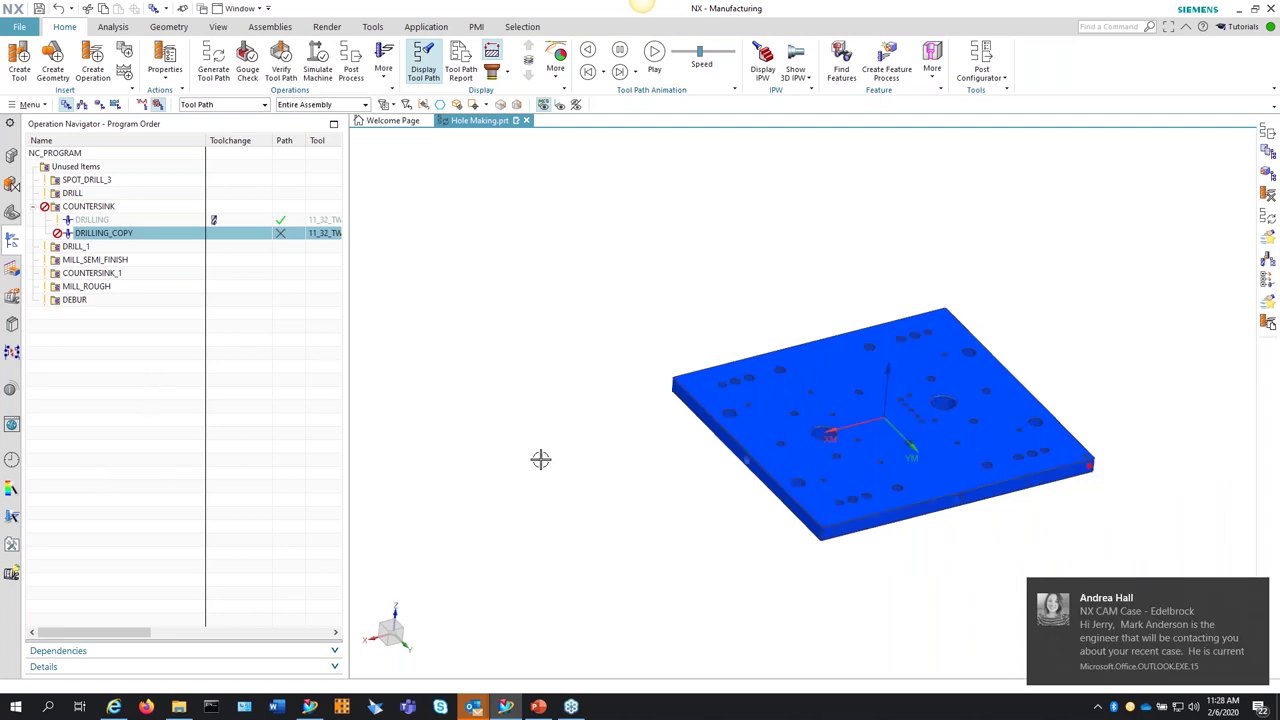
pyautogui.scroll(3, 665, 459)
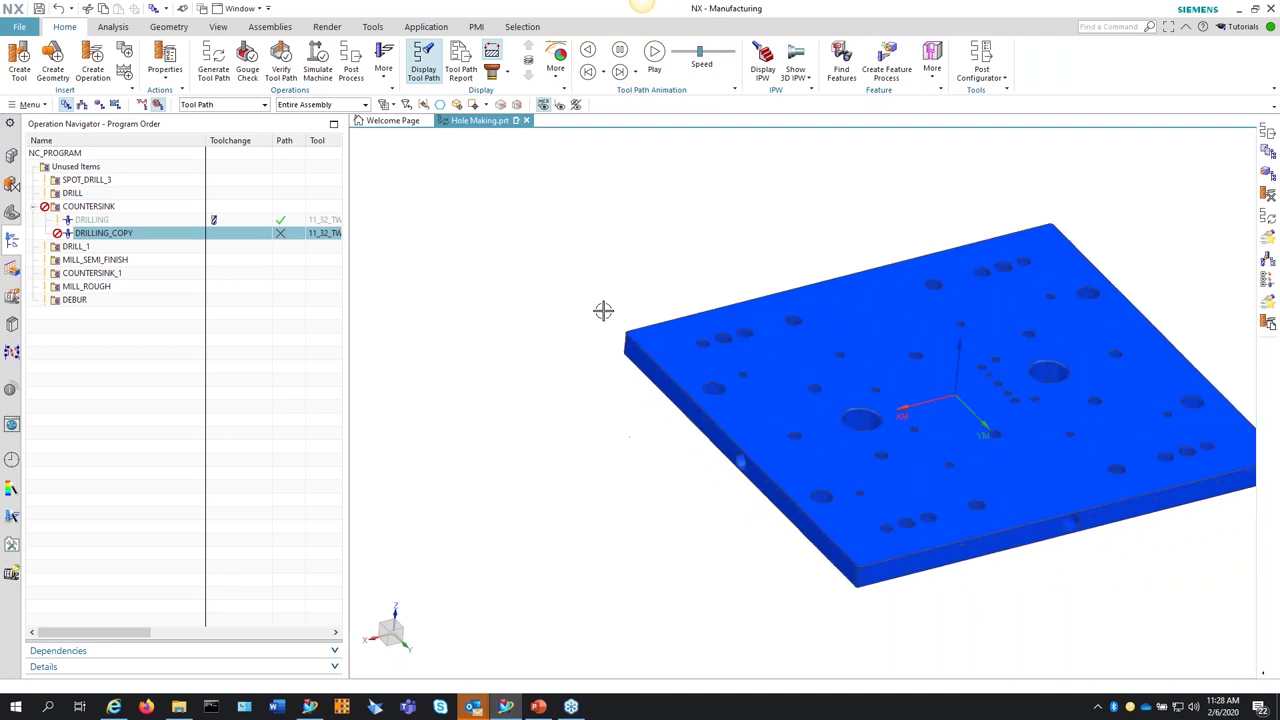
pyautogui.scroll(1, 602, 316)
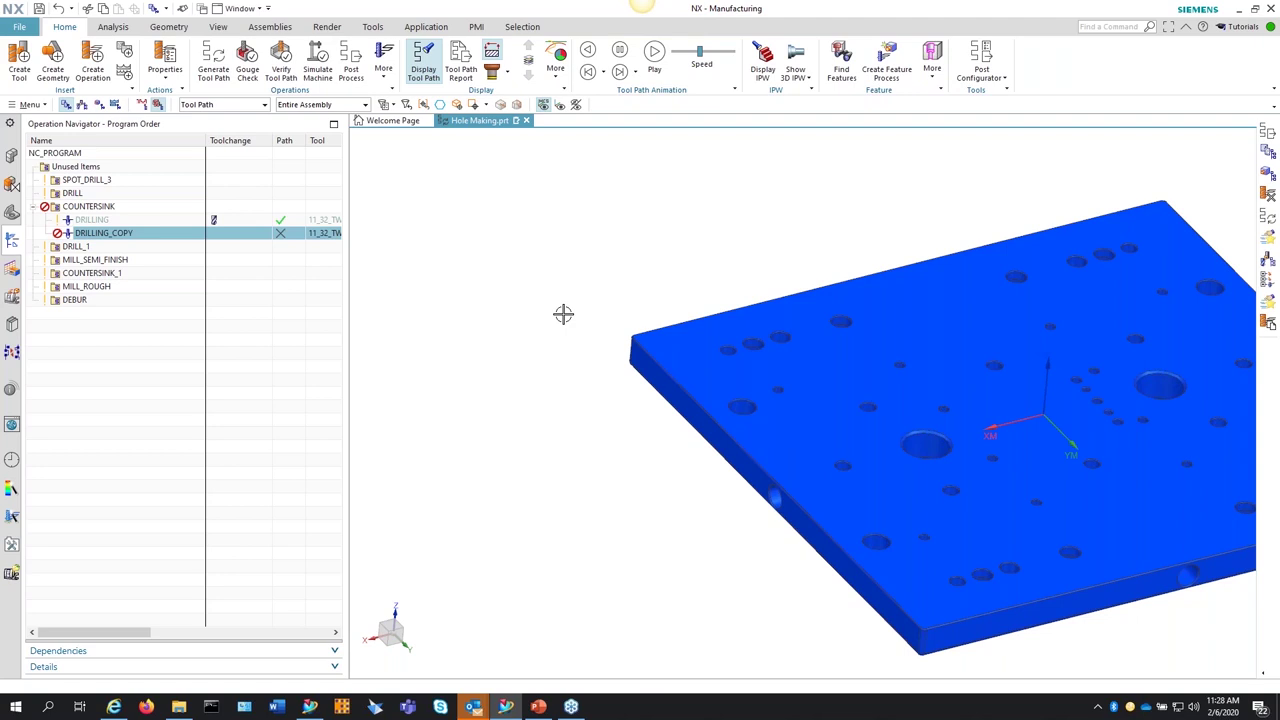
pyautogui.press('Home')
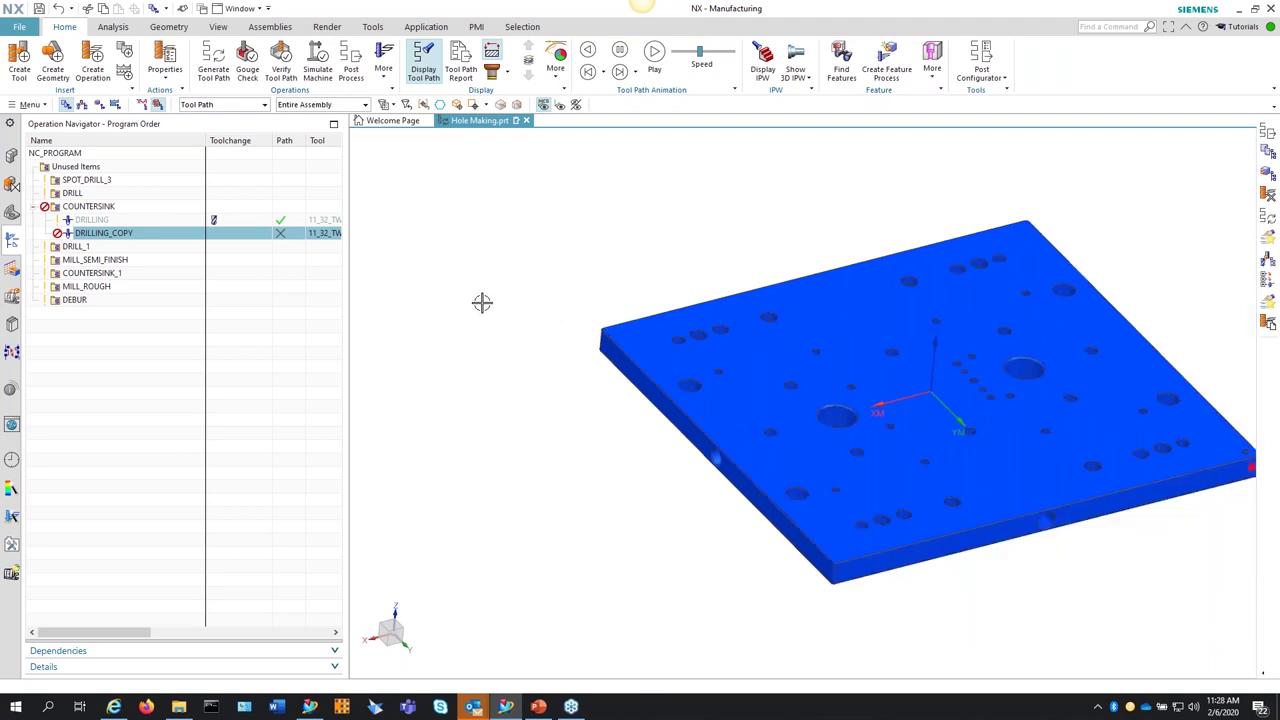
pyautogui.scroll(-1, 482, 302)
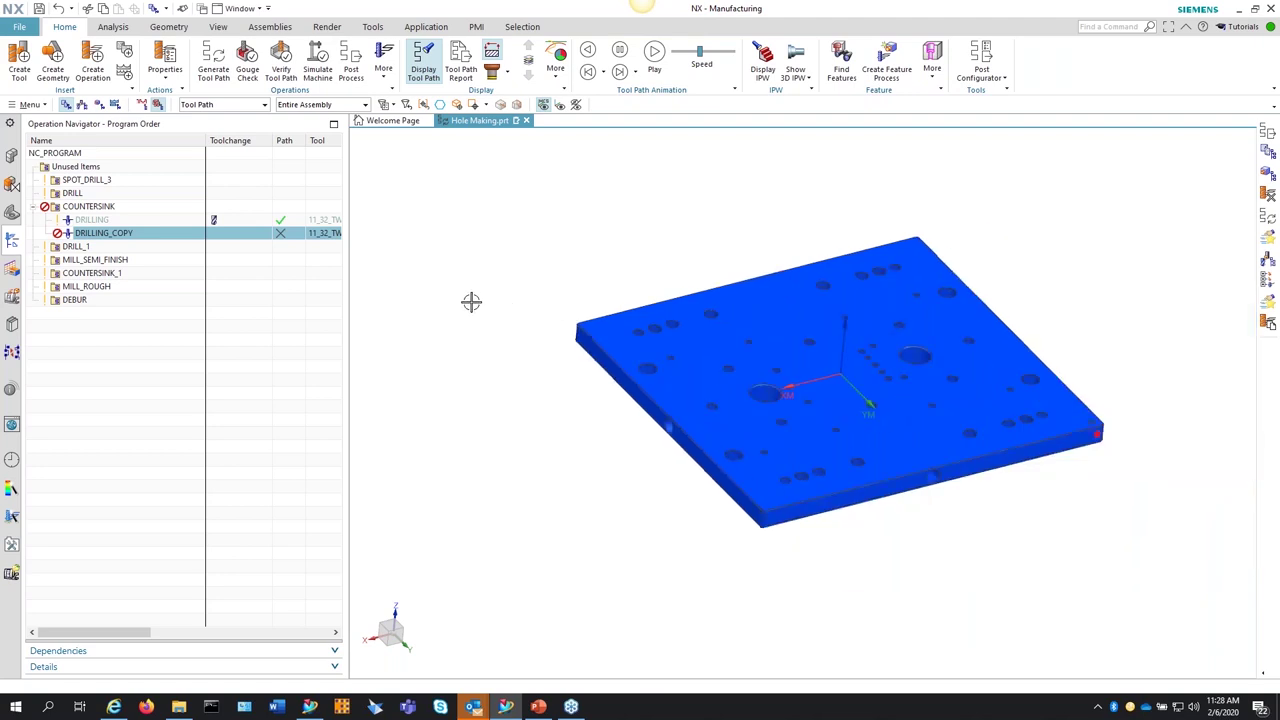
pyautogui.scroll(1, 471, 302)
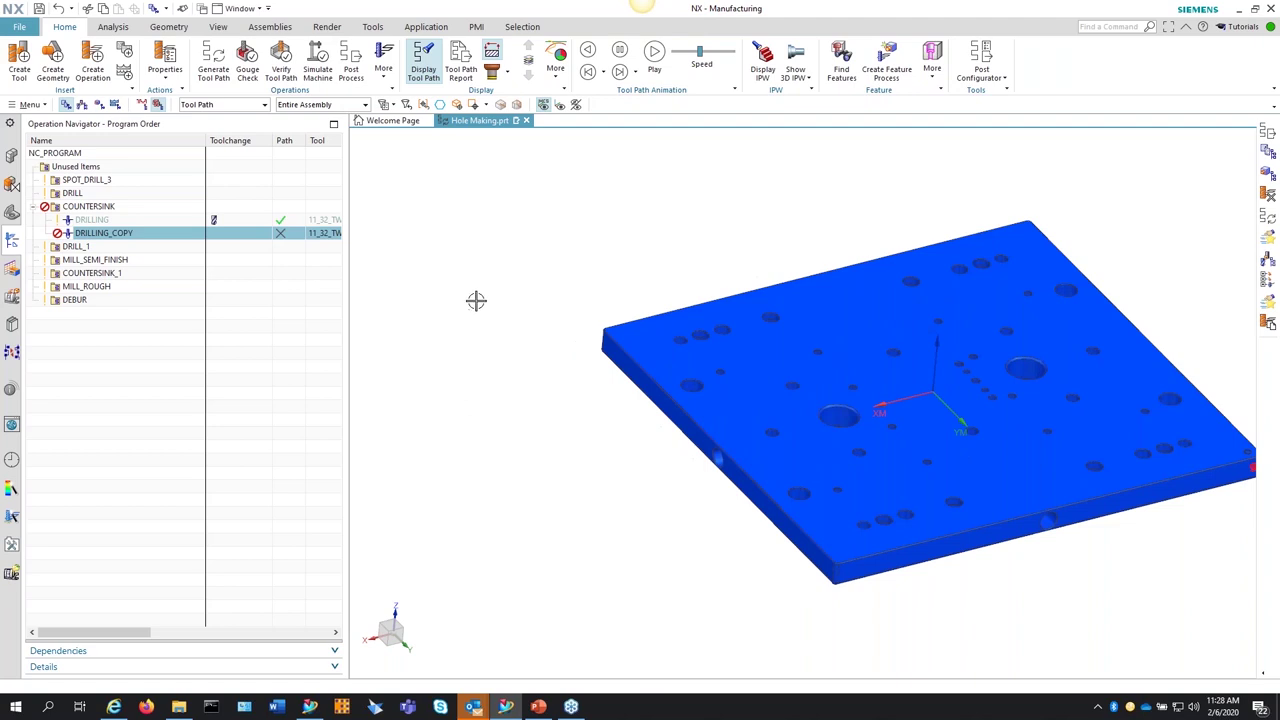
# Step: Switch to the Hole Making presentation in PowerPoint and run the slide show at the Hole Making Options slide
pyautogui.moveTo(540, 708)
pyautogui.click(540, 708)
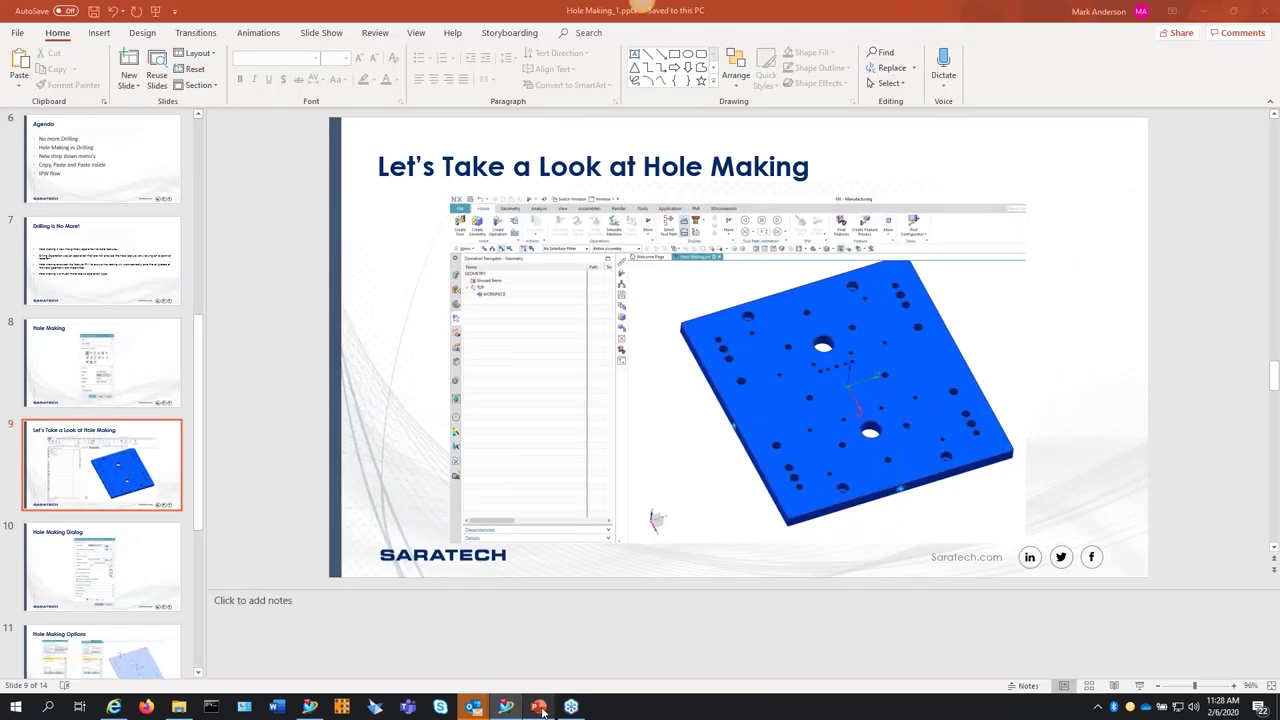
pyautogui.scroll(-1, 418, 411)
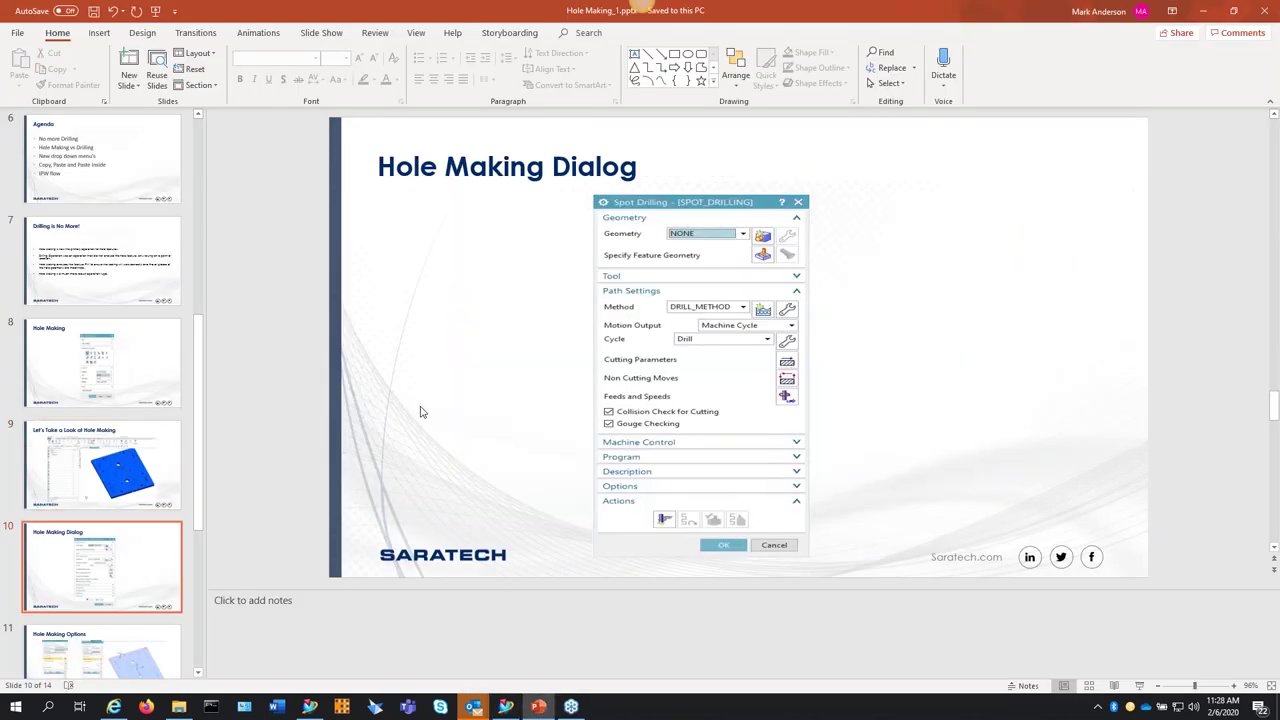
pyautogui.scroll(-1, 420, 411)
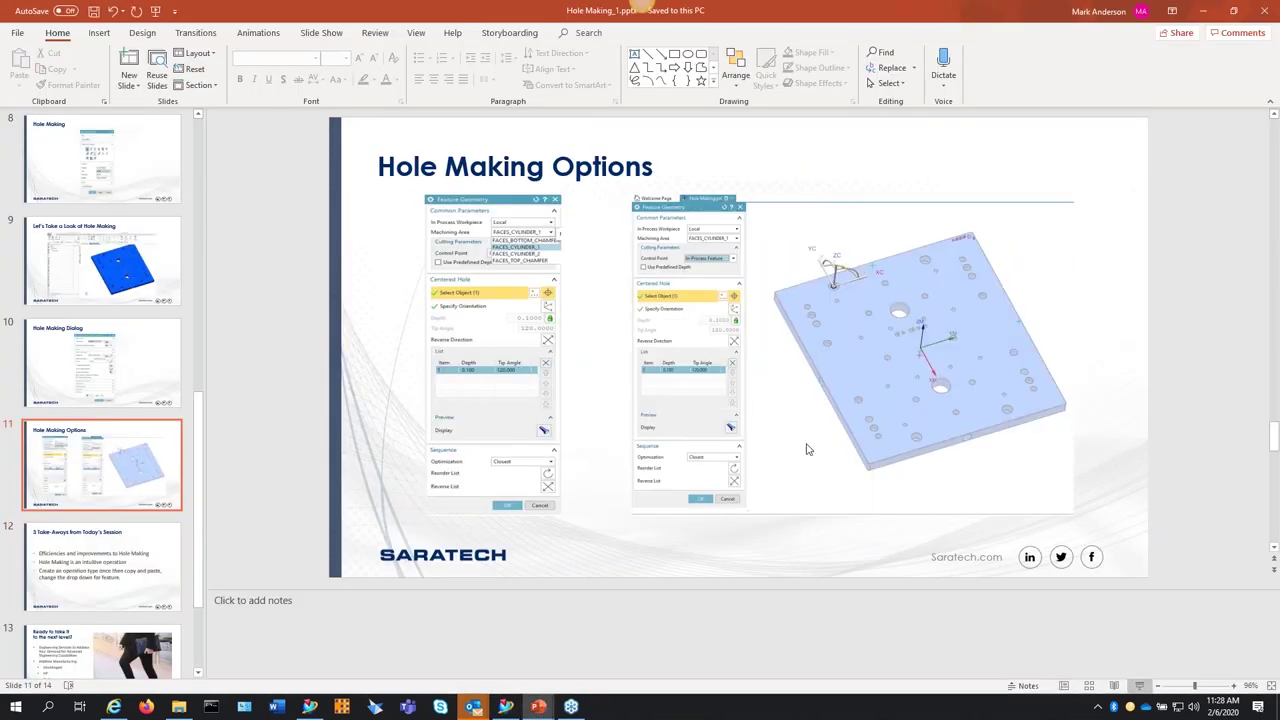
pyautogui.hotkey('shift', 'F5')
pyautogui.scroll(1, 631, 390)
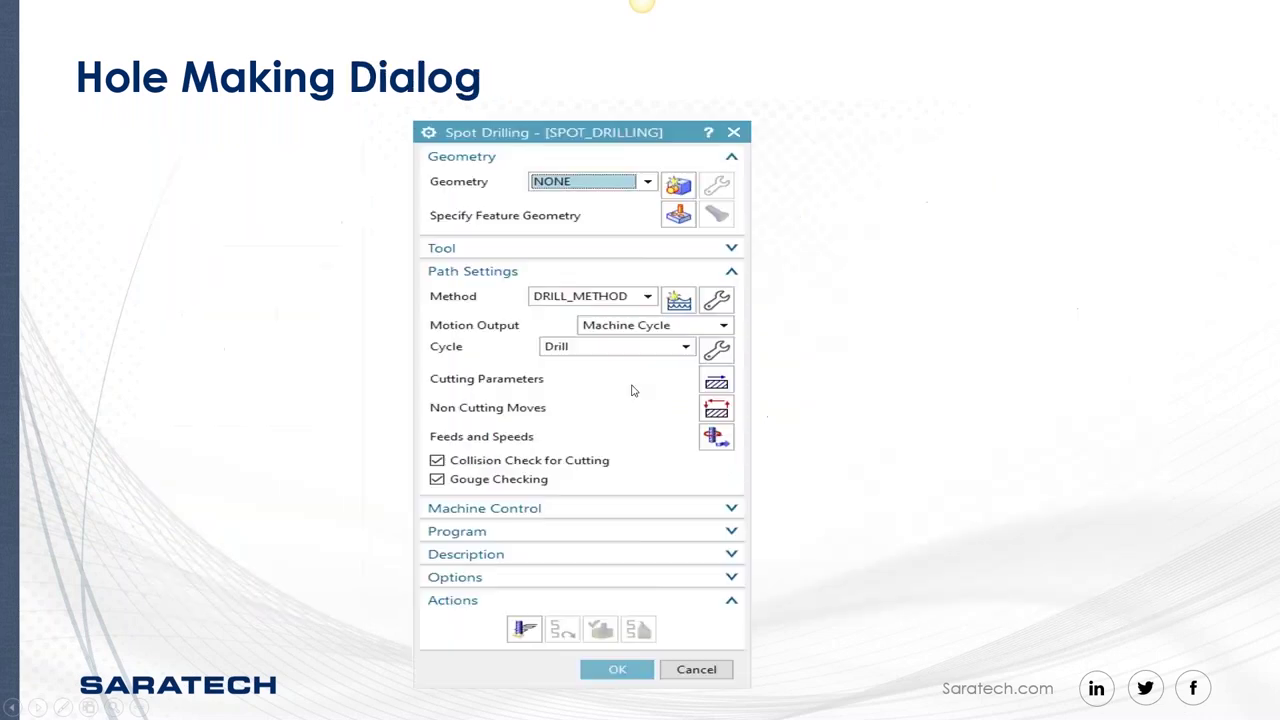
pyautogui.scroll(-1, 631, 390)
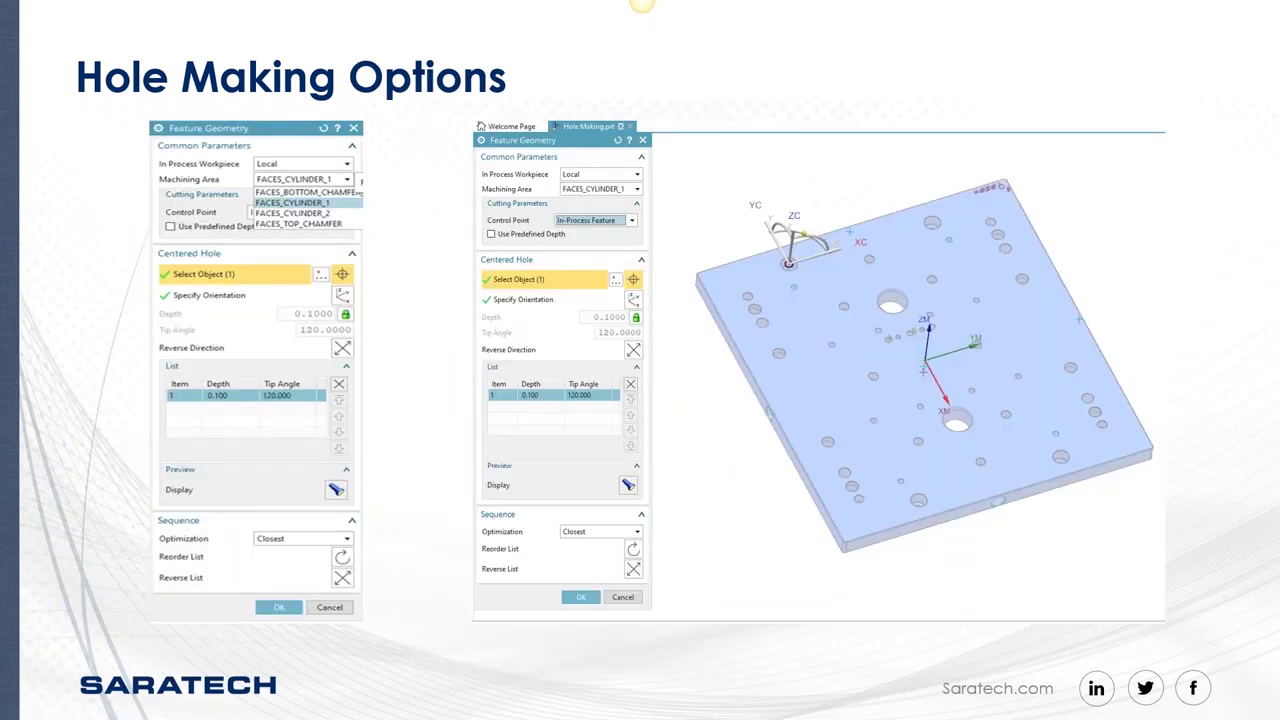